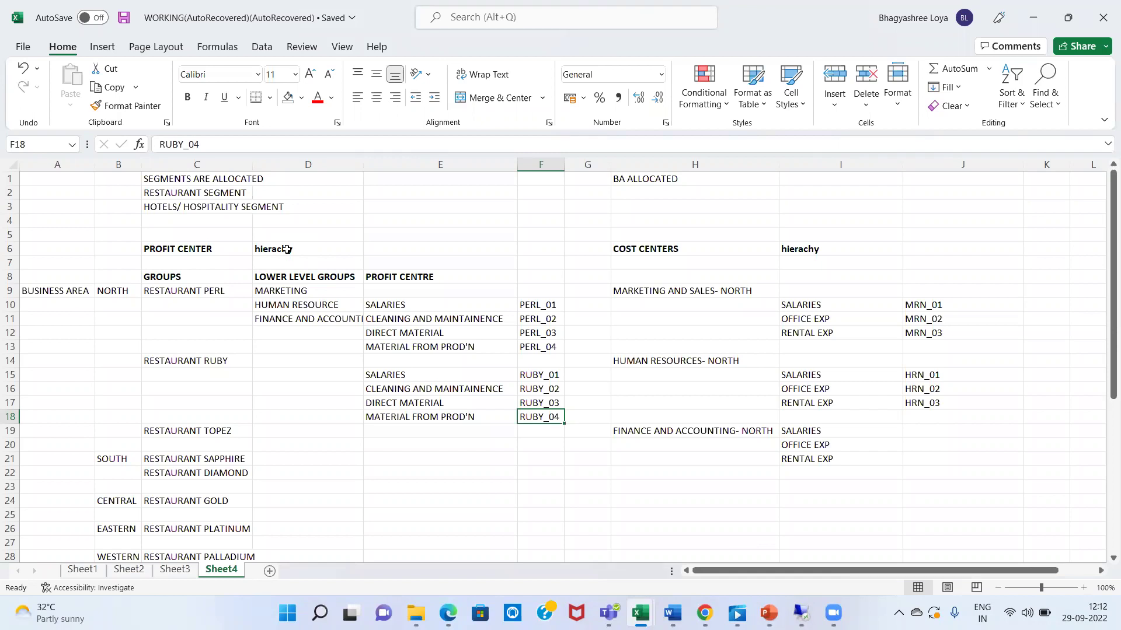
- Insert a blank row above row 1 of Sheet4
{"action": "key", "text": "Left"}
{"action": "key", "text": "Left"}
{"action": "key", "text": "Up"}
{"action": "key", "text": "Up"}
{"action": "key", "text": "Up"}
{"action": "key", "text": "Up"}
{"action": "key", "text": "Up"}
{"action": "key", "text": "Up"}
{"action": "key", "text": "Up"}
{"action": "key", "text": "Up"}
{"action": "key", "text": "Up"}
{"action": "key", "text": "Up"}
{"action": "key", "text": "Up"}
{"action": "key", "text": "Up"}
{"action": "key", "text": "Up"}
{"action": "key", "text": "Up"}
{"action": "key", "text": "Up"}
{"action": "key", "text": "Up"}
{"action": "key", "text": "Up"}
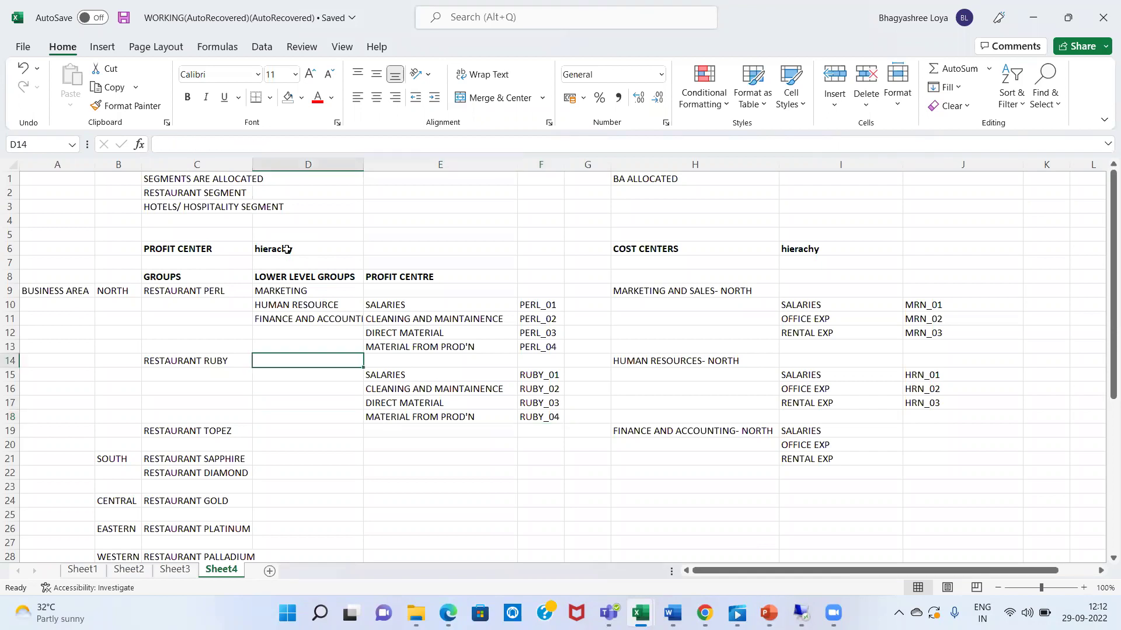
{"action": "key", "text": "Left"}
{"action": "key", "text": "Left"}
{"action": "key", "text": "Down"}
{"action": "key", "text": "Up"}
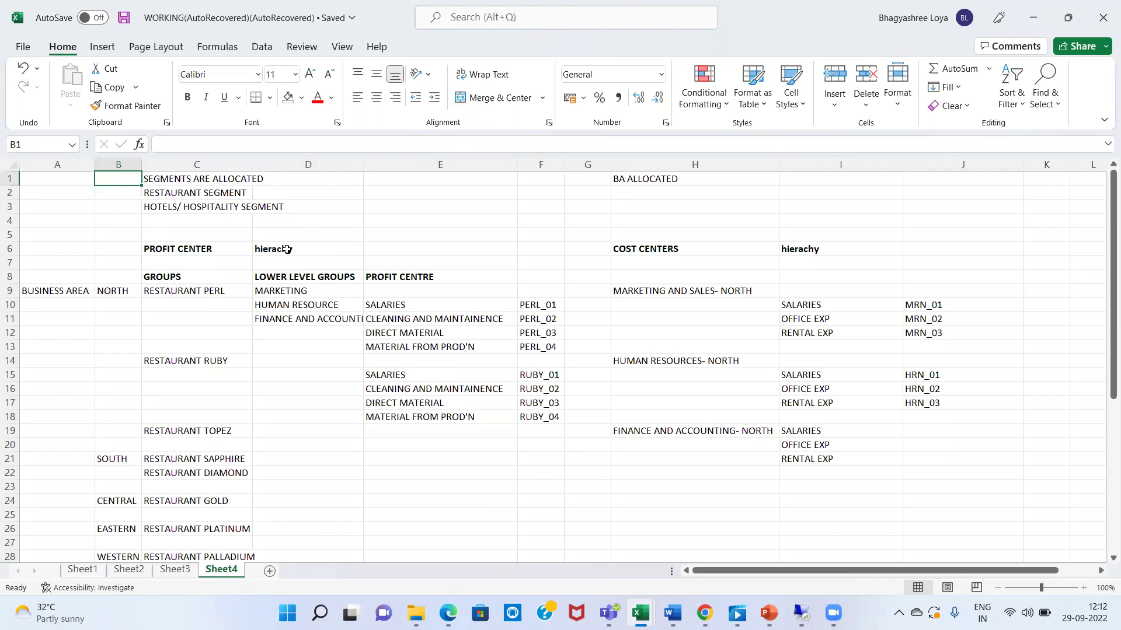
{"action": "key", "text": "shift+space"}
{"action": "key", "text": "ctrl+shift+equal"}
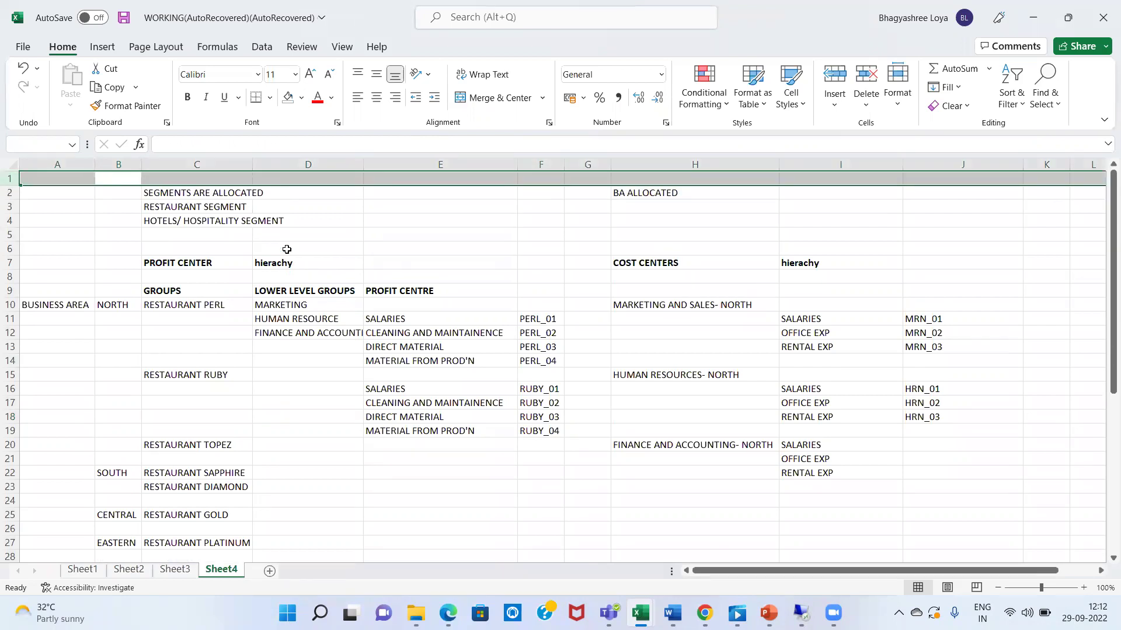
{"action": "key", "text": "Left"}
- Review the segment notes and zone column, ending on the empty cell above NORTH
{"action": "key", "text": "Down"}
{"action": "key", "text": "Down"}
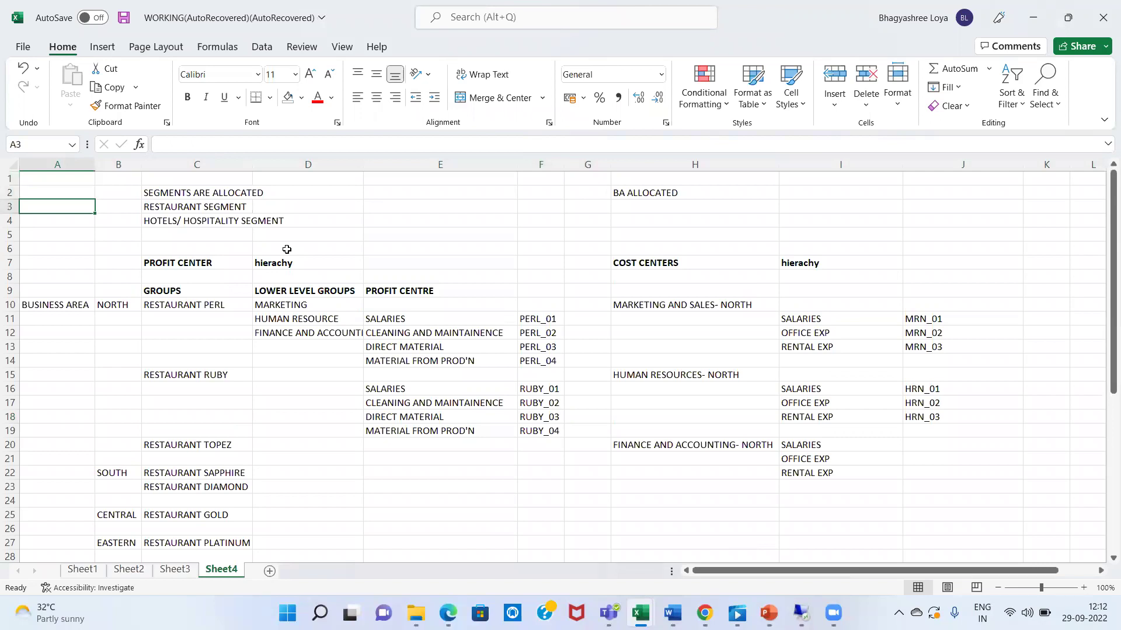
{"action": "key", "text": "Right"}
{"action": "key", "text": "Down"}
{"action": "key", "text": "Right"}
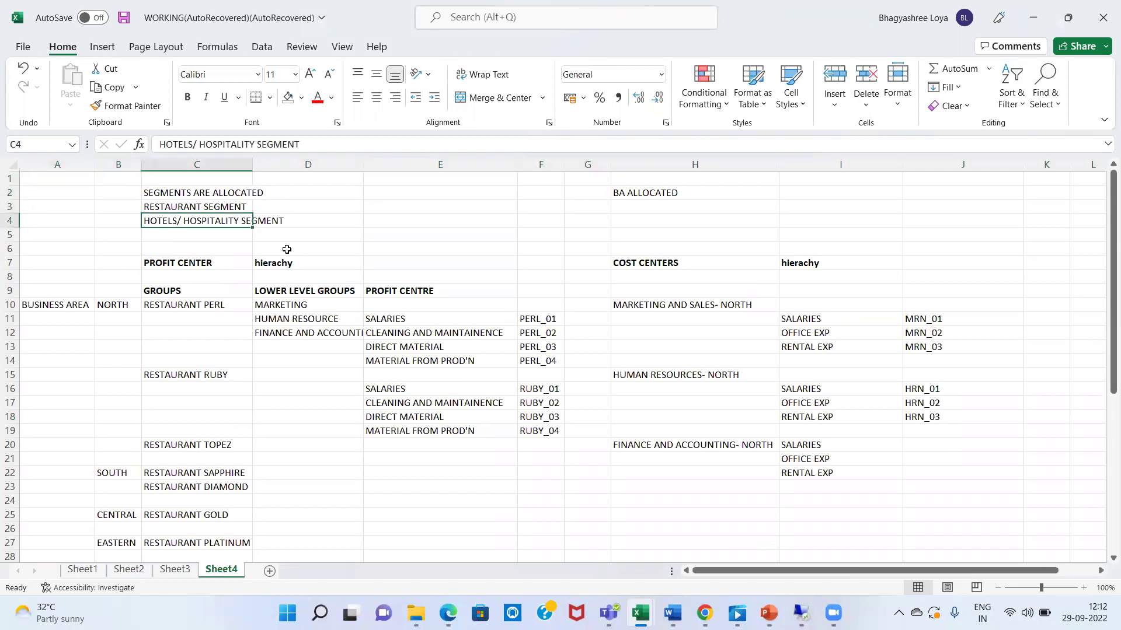
{"action": "key", "text": "Up"}
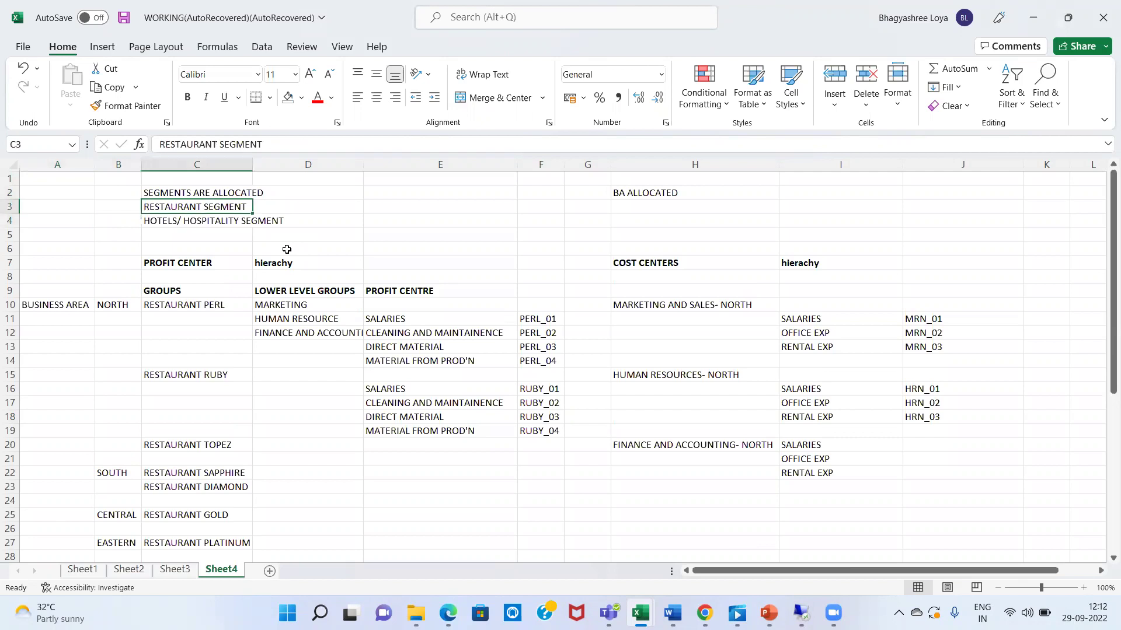
{"action": "key", "text": "shift+Down"}
{"action": "key", "text": "Up"}
{"action": "key", "text": "Down"}
{"action": "key", "text": "Down"}
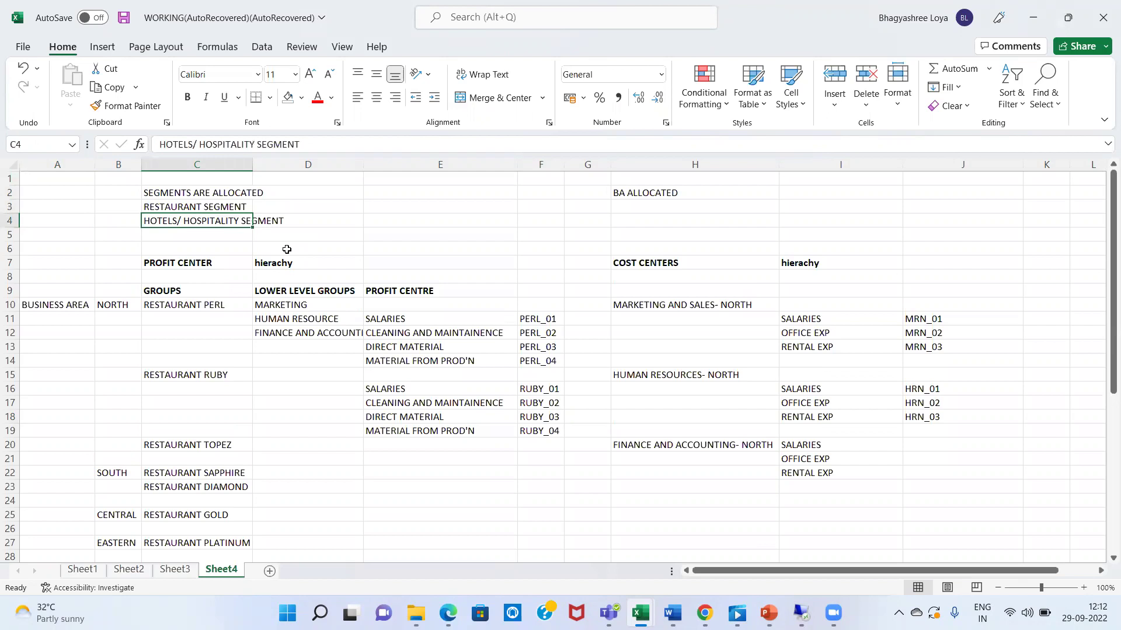
{"action": "key", "text": "Up"}
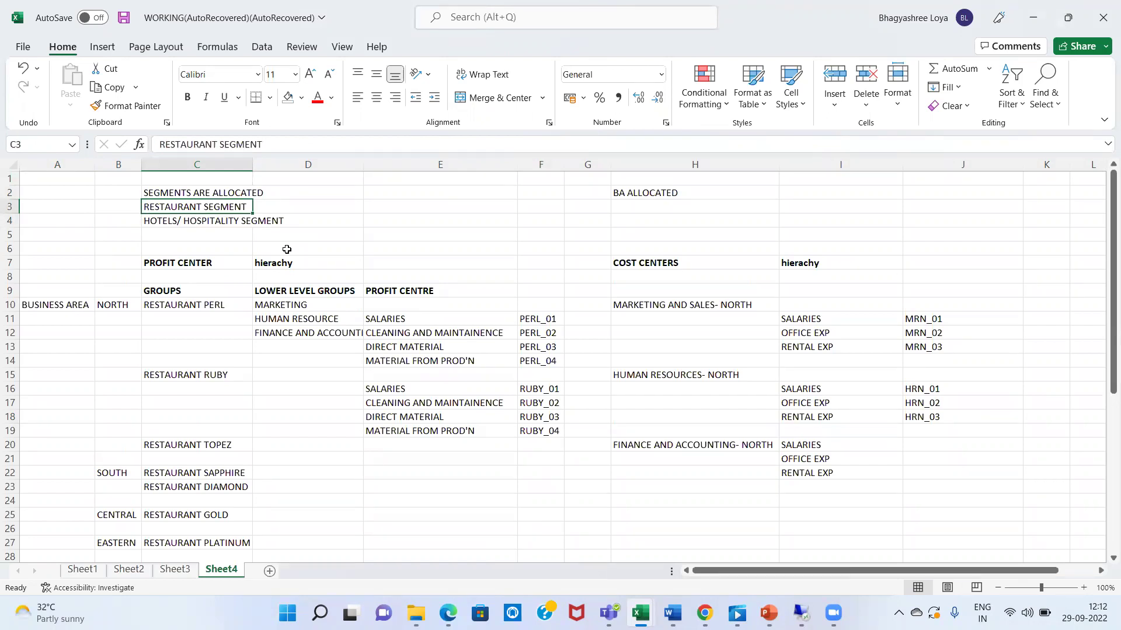
{"action": "key", "text": "Left"}
{"action": "key", "text": "Down"}
{"action": "key", "text": "Down"}
{"action": "key", "text": "Down"}
{"action": "key", "text": "Down"}
{"action": "key", "text": "Down"}
{"action": "key", "text": "Down"}
{"action": "key", "text": "Down"}
{"action": "key", "text": "Down"}
{"action": "key", "text": "Down"}
{"action": "key", "text": "Down"}
{"action": "key", "text": "Down"}
{"action": "key", "text": "Down"}
{"action": "key", "text": "Down"}
{"action": "key", "text": "Down"}
{"action": "key", "text": "Down"}
{"action": "key", "text": "Down"}
{"action": "key", "text": "Down"}
{"action": "key", "text": "Down"}
{"action": "key", "text": "Down"}
{"action": "key", "text": "Down"}
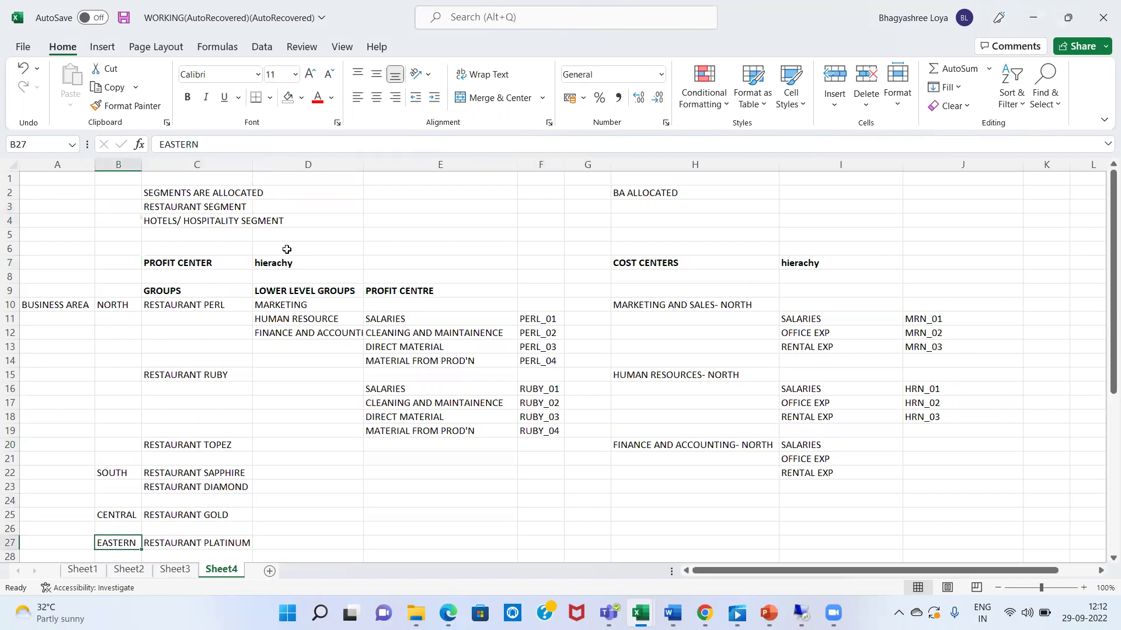
{"action": "key", "text": "Down"}
{"action": "key", "text": "Down"}
{"action": "key", "text": "Down"}
{"action": "key", "text": "Down"}
{"action": "key", "text": "Down"}
{"action": "key", "text": "Down"}
{"action": "key", "text": "Down"}
{"action": "key", "text": "Down"}
{"action": "key", "text": "Down"}
{"action": "key", "text": "Up"}
{"action": "key", "text": "Up"}
{"action": "key", "text": "Up"}
{"action": "key", "text": "Up"}
{"action": "key", "text": "Up"}
{"action": "key", "text": "Up"}
{"action": "key", "text": "Up"}
{"action": "key", "text": "Up"}
{"action": "key", "text": "Up"}
{"action": "key", "text": "Up"}
{"action": "key", "text": "Up"}
{"action": "key", "text": "Up"}
{"action": "key", "text": "Up"}
{"action": "key", "text": "Up"}
{"action": "key", "text": "Up"}
{"action": "key", "text": "Up"}
{"action": "key", "text": "Up"}
{"action": "key", "text": "Up"}
{"action": "key", "text": "Up"}
{"action": "key", "text": "Up"}
{"action": "key", "text": "Down"}
{"action": "key", "text": "Down"}
{"action": "key", "text": "Down"}
{"action": "key", "text": "Down"}
{"action": "key", "text": "Down"}
{"action": "key", "text": "Down"}
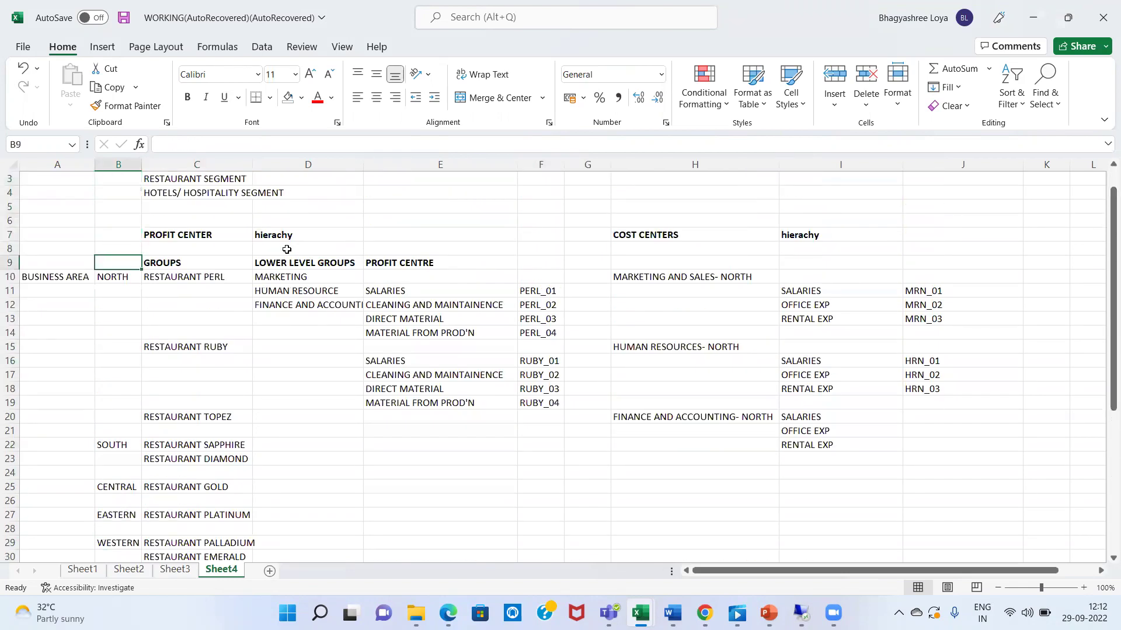
- Enter the heading 'zones' in cell B9
{"action": "type", "text": "zones"}
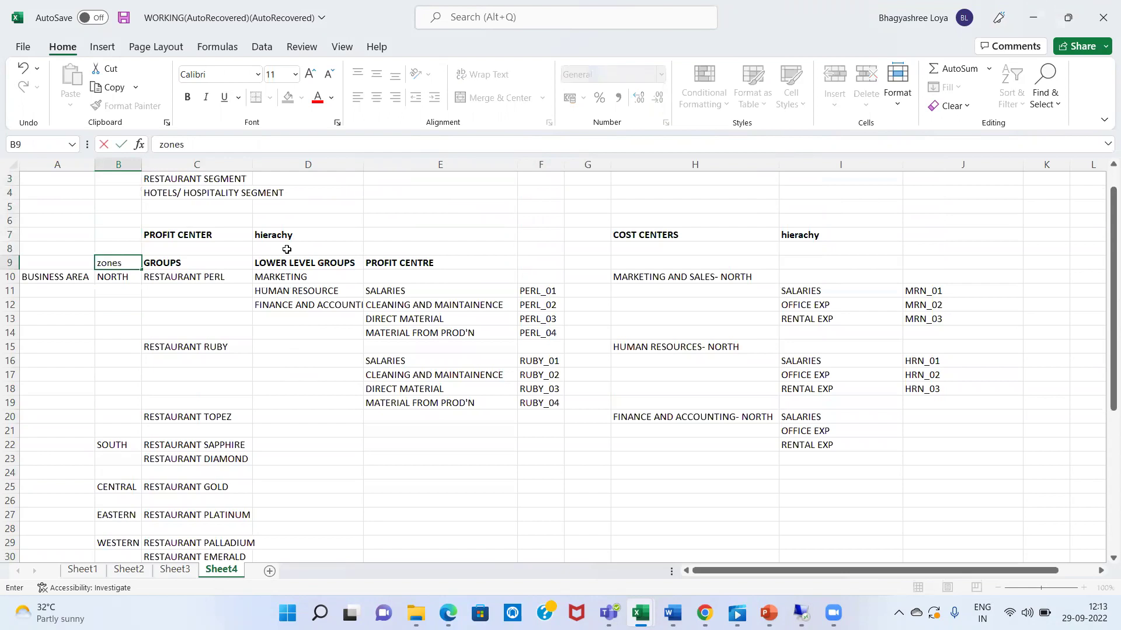
{"action": "key", "text": "Return"}
{"action": "key", "text": "Down"}
{"action": "key", "text": "Down"}
{"action": "key", "text": "Down"}
{"action": "key", "text": "Down"}
{"action": "key", "text": "Down"}
{"action": "key", "text": "Down"}
{"action": "key", "text": "Down"}
{"action": "key", "text": "Down"}
{"action": "key", "text": "Down"}
{"action": "key", "text": "Down"}
{"action": "key", "text": "Down"}
{"action": "key", "text": "Down"}
{"action": "key", "text": "Down"}
{"action": "key", "text": "Down"}
{"action": "key", "text": "Down"}
{"action": "key", "text": "Down"}
{"action": "key", "text": "Down"}
{"action": "key", "text": "Down"}
{"action": "key", "text": "Down"}
{"action": "key", "text": "Up"}
{"action": "key", "text": "Up"}
{"action": "key", "text": "Up"}
{"action": "key", "text": "Up"}
{"action": "key", "text": "Up"}
{"action": "key", "text": "Up"}
{"action": "key", "text": "Up"}
{"action": "key", "text": "Up"}
{"action": "key", "text": "Up"}
{"action": "key", "text": "Up"}
{"action": "key", "text": "Up"}
{"action": "key", "text": "Up"}
{"action": "key", "text": "Up"}
{"action": "key", "text": "Up"}
{"action": "key", "text": "Up"}
{"action": "key", "text": "Up"}
{"action": "key", "text": "Up"}
{"action": "key", "text": "Up"}
{"action": "key", "text": "Up"}
{"action": "key", "text": "Up"}
{"action": "key", "text": "Down"}
- Make BUSINESS AREA and the zone names NORTH through WESTERN bold
{"action": "key", "text": "shift+Down"}
{"action": "key", "text": "shift+Down"}
{"action": "key", "text": "shift+Down"}
{"action": "key", "text": "shift+Down"}
{"action": "key", "text": "shift+Down"}
{"action": "key", "text": "shift+Down"}
{"action": "key", "text": "shift+Down"}
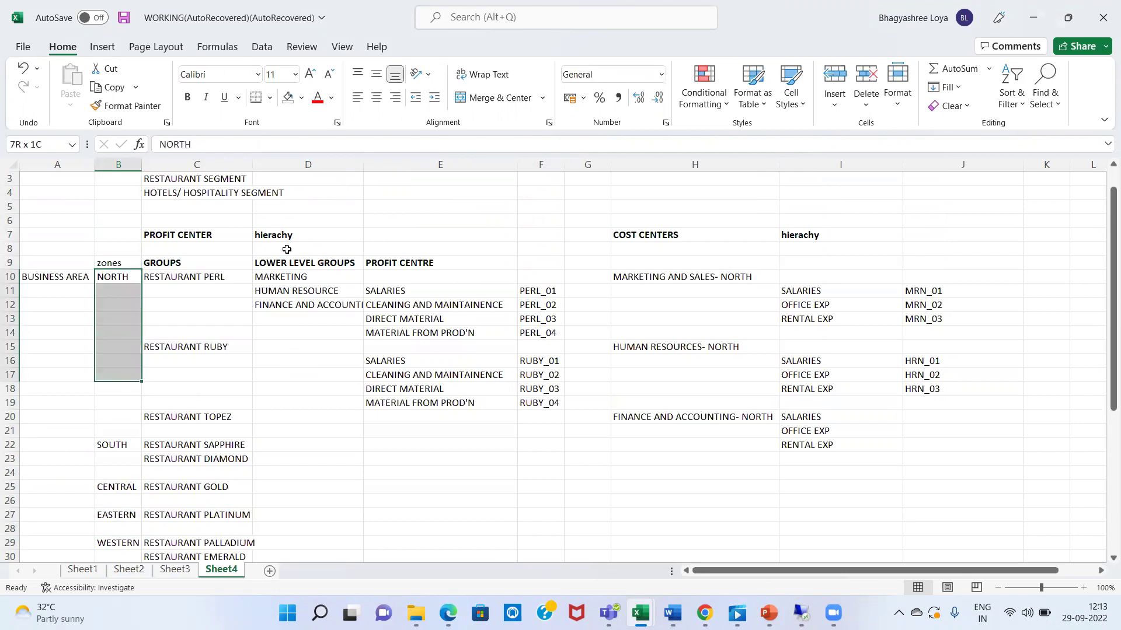
{"action": "key", "text": "shift+Down"}
{"action": "key", "text": "shift+Down"}
{"action": "key", "text": "shift+Down"}
{"action": "key", "text": "shift+Down"}
{"action": "key", "text": "shift+Down"}
{"action": "key", "text": "shift+Down"}
{"action": "key", "text": "shift+Down"}
{"action": "key", "text": "shift+Down"}
{"action": "key", "text": "shift+Down"}
{"action": "key", "text": "shift+Down"}
{"action": "key", "text": "shift+Down"}
{"action": "key", "text": "shift+Down"}
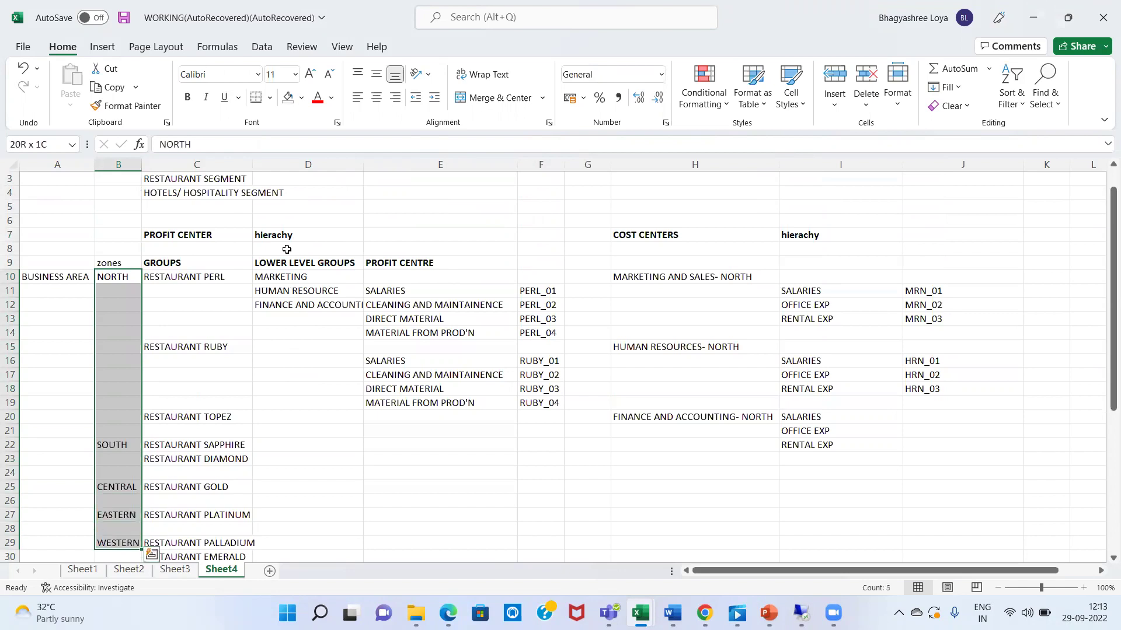
{"action": "key", "text": "shift+Left"}
{"action": "key", "text": "ctrl+b"}
{"action": "key", "text": "Up"}
{"action": "key", "text": "Up"}
{"action": "key", "text": "Up"}
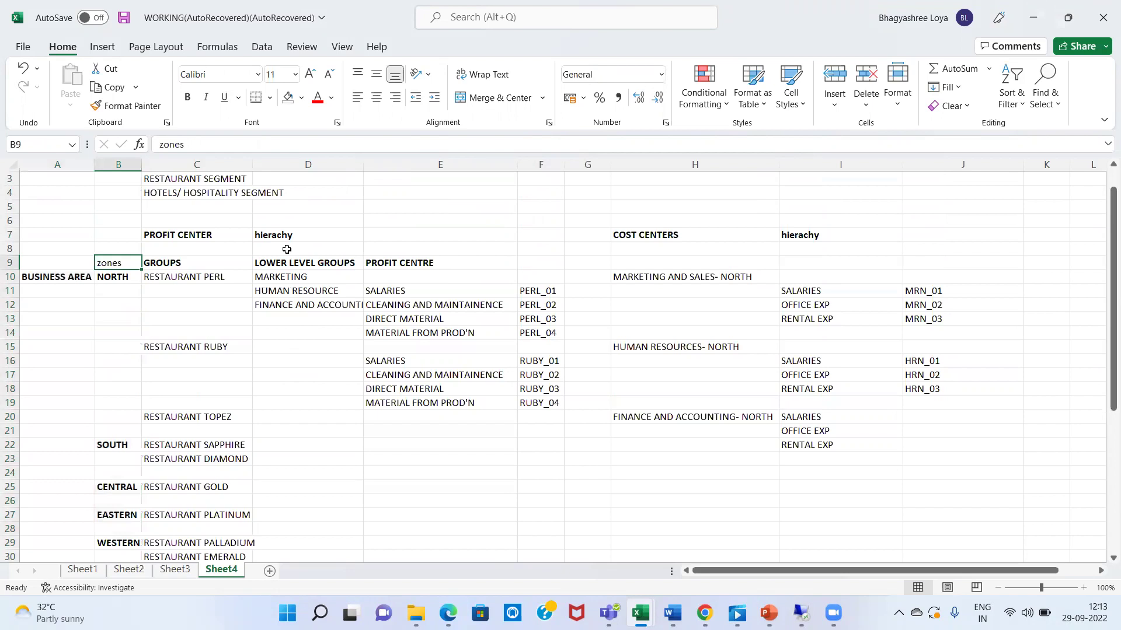
{"action": "key", "text": "Right"}
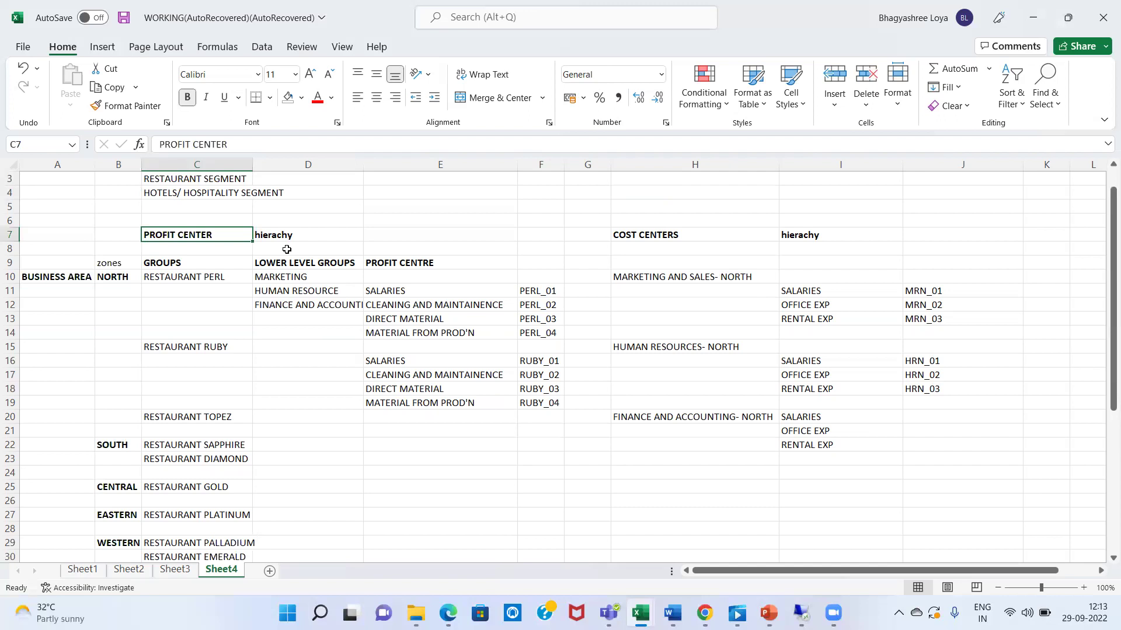
{"action": "key", "text": "Down"}
{"action": "key", "text": "Down"}
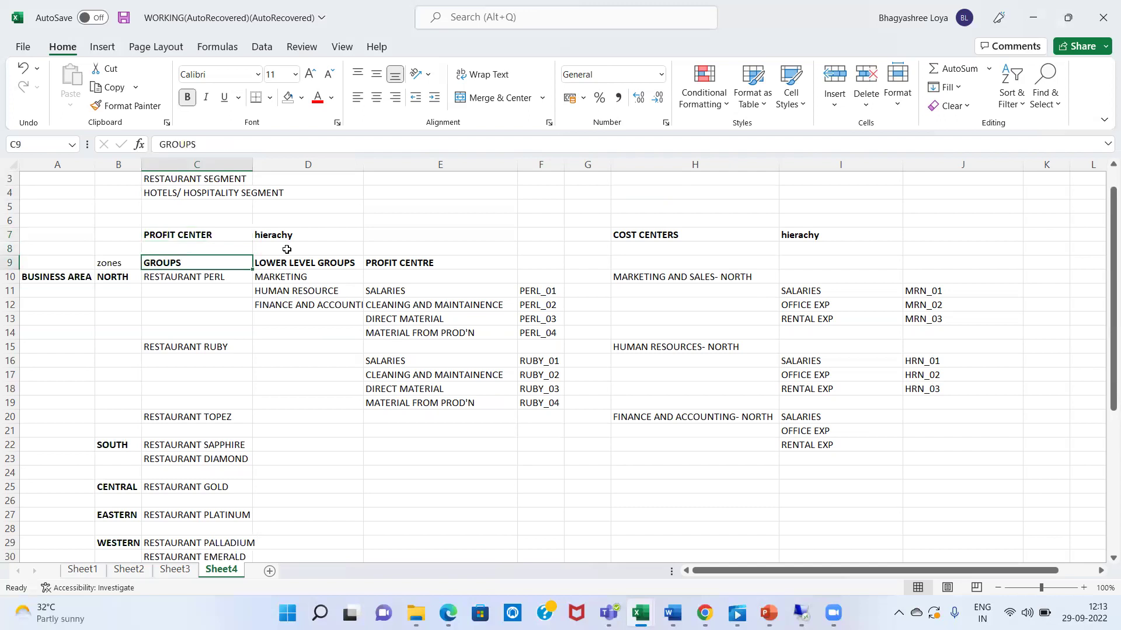
{"action": "key", "text": "Down"}
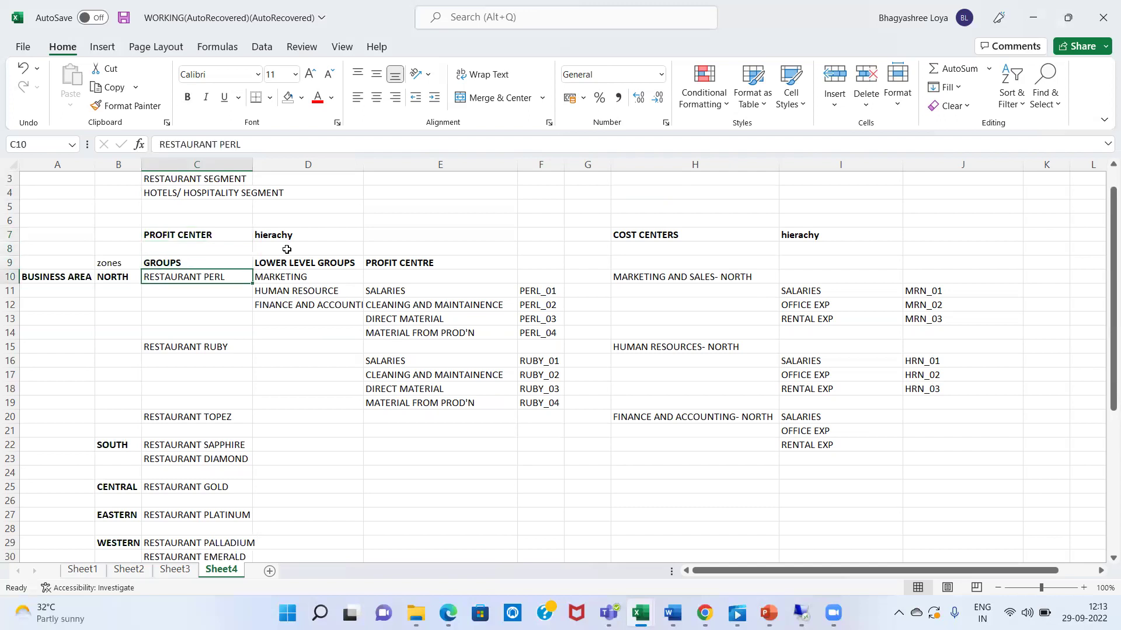
{"action": "key", "text": "Left"}
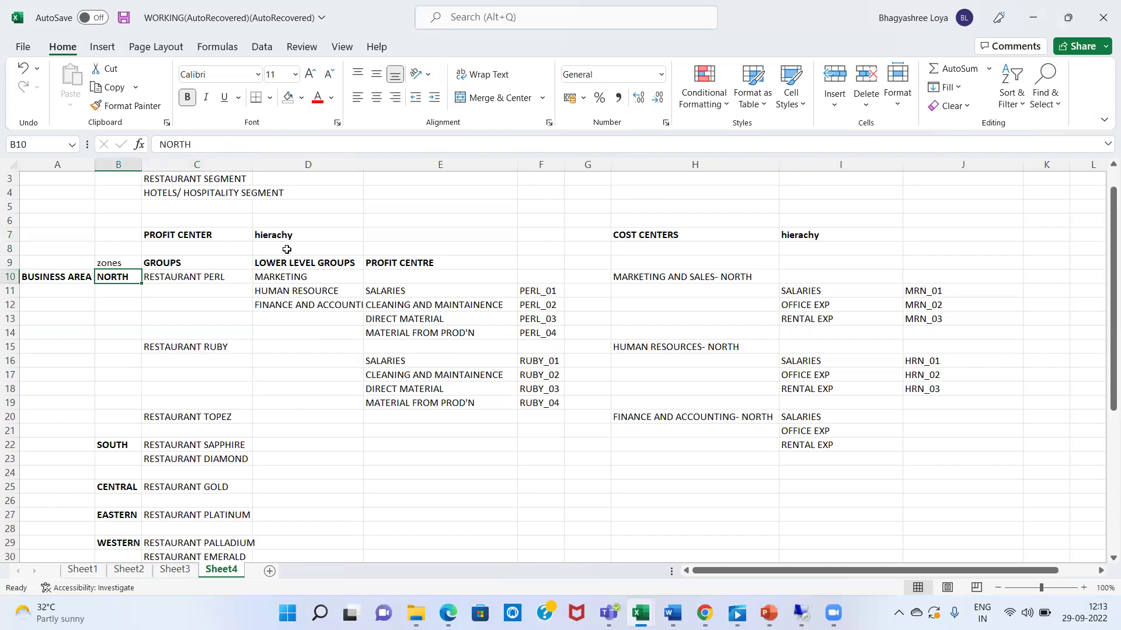
{"action": "key", "text": "Right"}
{"action": "key", "text": "Up"}
{"action": "key", "text": "Up"}
{"action": "key", "text": "Up"}
{"action": "key", "text": "Up"}
{"action": "key", "text": "Up"}
{"action": "key", "text": "Up"}
{"action": "key", "text": "Up"}
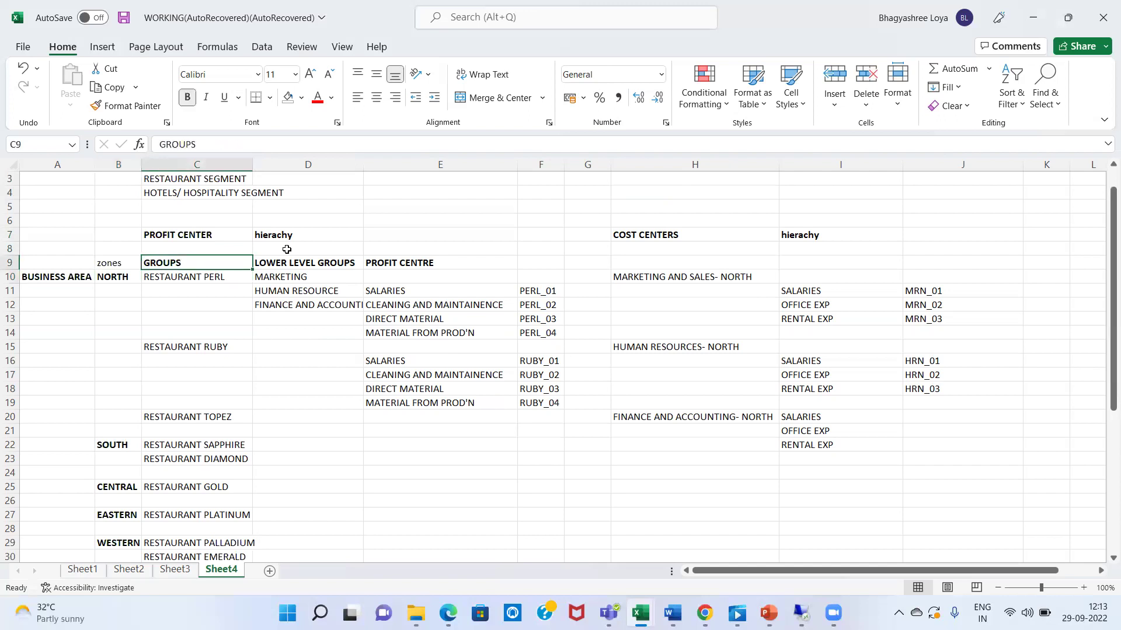
{"action": "key", "text": "Down"}
{"action": "key", "text": "Down"}
{"action": "key", "text": "Down"}
{"action": "key", "text": "Down"}
{"action": "key", "text": "Down"}
{"action": "key", "text": "Down"}
{"action": "key", "text": "Down"}
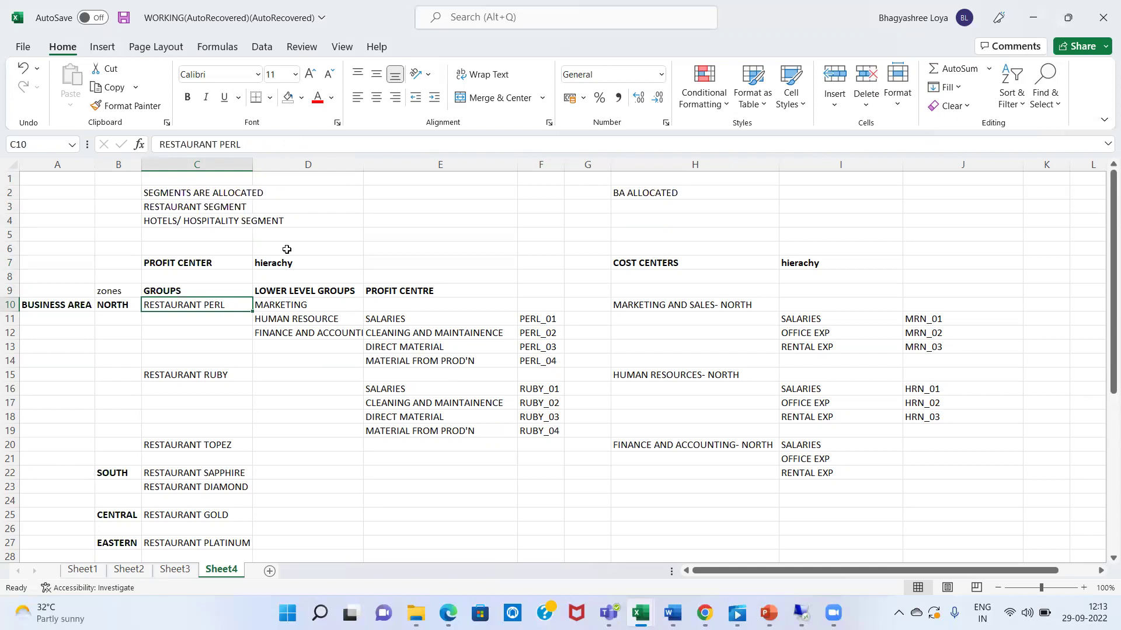
{"action": "key", "text": "Down"}
{"action": "key", "text": "Down"}
{"action": "key", "text": "Down"}
{"action": "key", "text": "Down"}
{"action": "key", "text": "Down"}
{"action": "key", "text": "Down"}
{"action": "key", "text": "Down"}
{"action": "key", "text": "Down"}
{"action": "key", "text": "Down"}
{"action": "key", "text": "Down"}
{"action": "key", "text": "Down"}
{"action": "key", "text": "Down"}
{"action": "key", "text": "Down"}
{"action": "key", "text": "Down"}
{"action": "key", "text": "Down"}
{"action": "key", "text": "Down"}
{"action": "key", "text": "Down"}
{"action": "key", "text": "Down"}
{"action": "key", "text": "Down"}
{"action": "key", "text": "Down"}
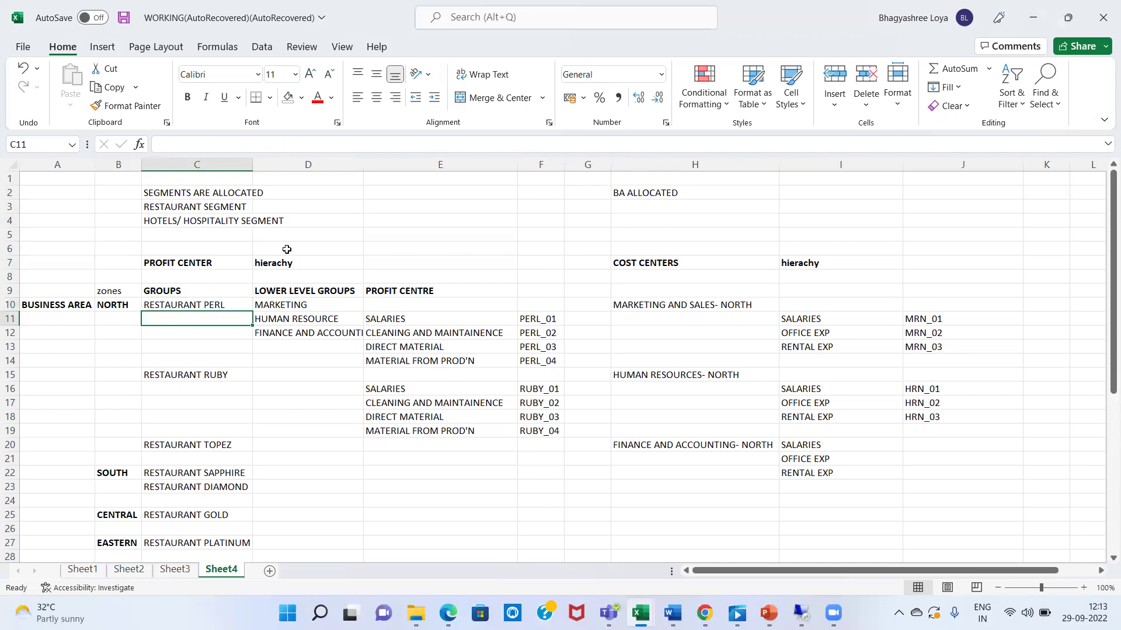
{"action": "key", "text": "Up"}
{"action": "key", "text": "Up"}
{"action": "key", "text": "Up"}
{"action": "key", "text": "Up"}
{"action": "key", "text": "Up"}
{"action": "key", "text": "Up"}
{"action": "key", "text": "Up"}
{"action": "key", "text": "Up"}
{"action": "key", "text": "Up"}
{"action": "key", "text": "Up"}
{"action": "key", "text": "Up"}
{"action": "key", "text": "Up"}
{"action": "key", "text": "Up"}
{"action": "key", "text": "Up"}
{"action": "key", "text": "Up"}
{"action": "key", "text": "Up"}
{"action": "key", "text": "Up"}
{"action": "key", "text": "Up"}
{"action": "key", "text": "Up"}
{"action": "key", "text": "Up"}
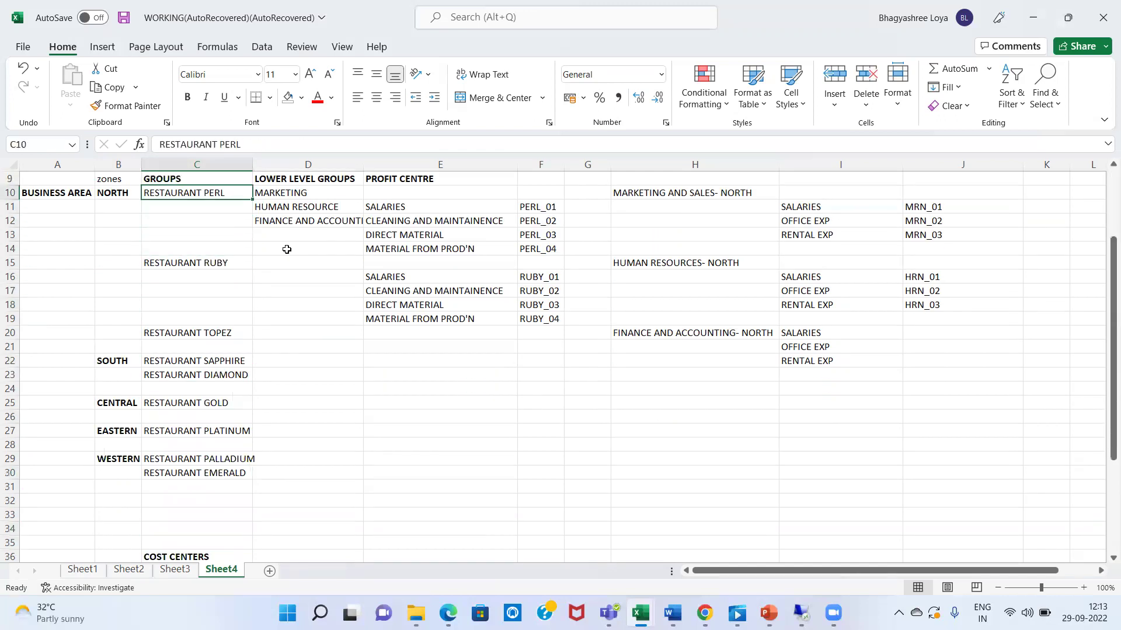
{"action": "key", "text": "Left"}
{"action": "key", "text": "Right"}
{"action": "key", "text": "Down"}
{"action": "key", "text": "Down"}
{"action": "key", "text": "Down"}
{"action": "key", "text": "Down"}
{"action": "key", "text": "Down"}
{"action": "key", "text": "Down"}
{"action": "key", "text": "Down"}
{"action": "key", "text": "Down"}
{"action": "key", "text": "Down"}
{"action": "key", "text": "Down"}
{"action": "key", "text": "Left"}
{"action": "key", "text": "Left"}
{"action": "key", "text": "Down"}
{"action": "key", "text": "Down"}
{"action": "key", "text": "Right"}
{"action": "key", "text": "Right"}
{"action": "key", "text": "Down"}
{"action": "key", "text": "Down"}
{"action": "key", "text": "Down"}
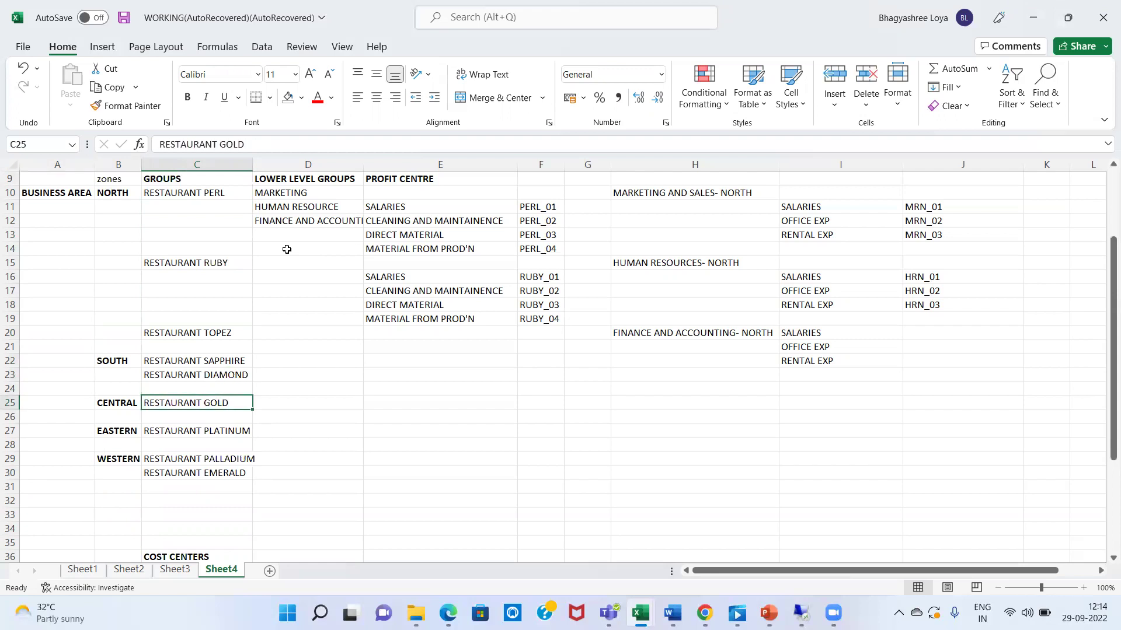
{"action": "key", "text": "Down"}
{"action": "key", "text": "Down"}
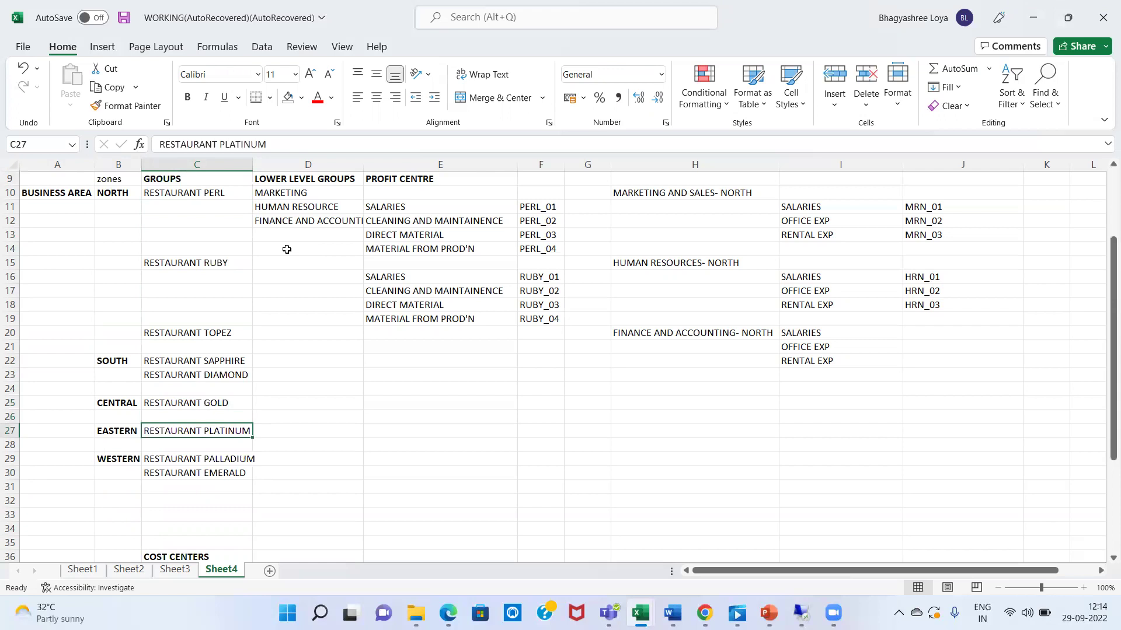
{"action": "key", "text": "Down"}
{"action": "key", "text": "Down"}
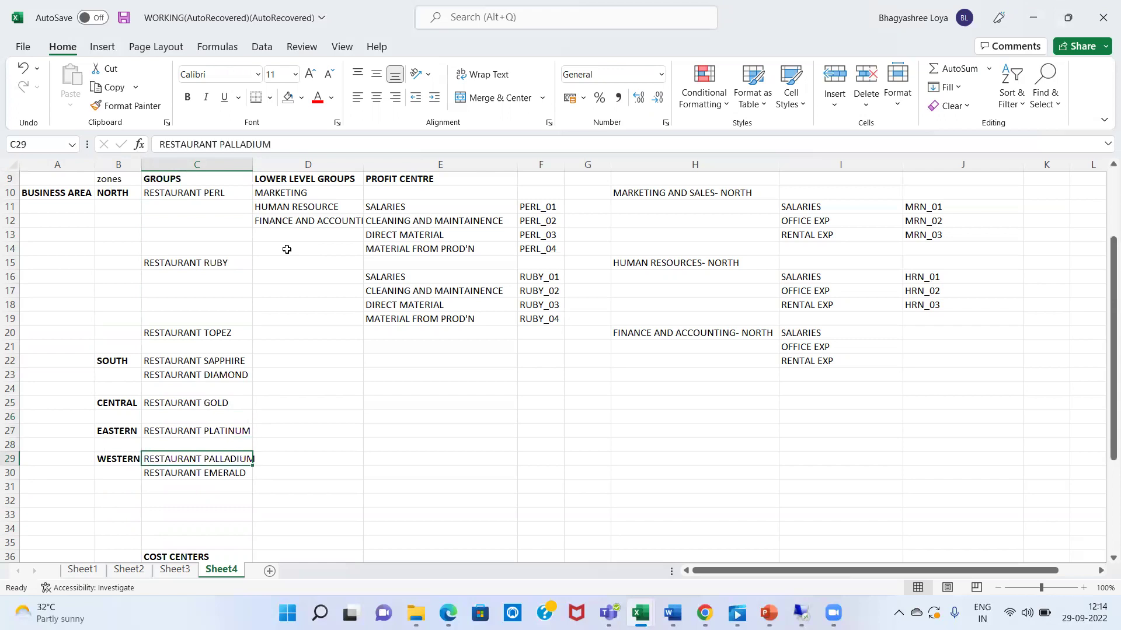
{"action": "key", "text": "Left"}
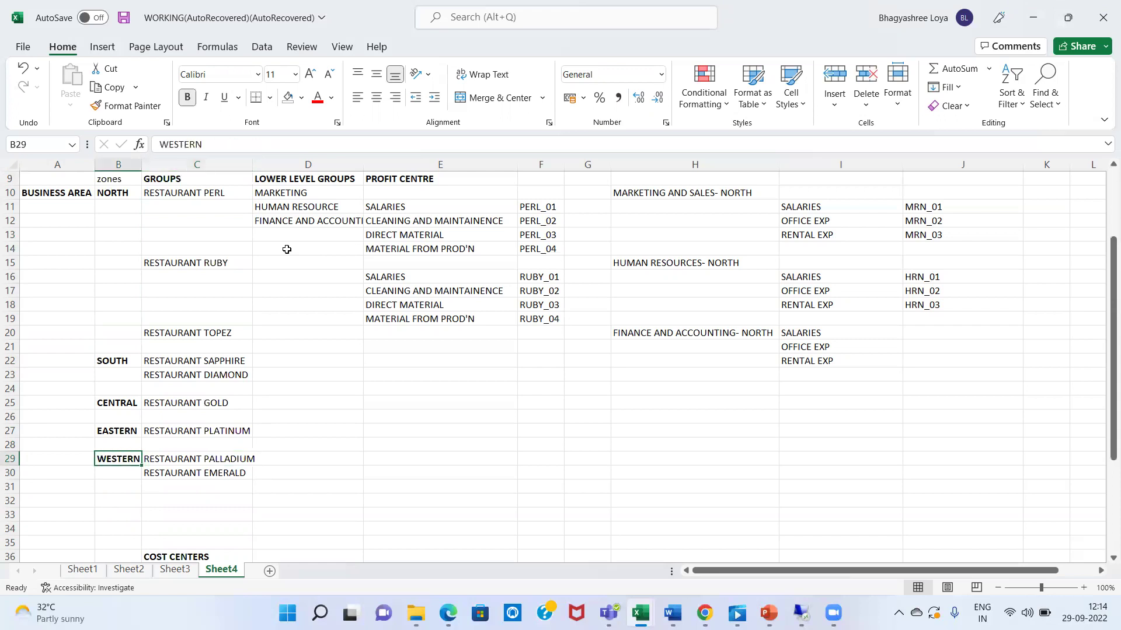
{"action": "key", "text": "Up"}
{"action": "key", "text": "Right"}
{"action": "key", "text": "Up"}
{"action": "key", "text": "Up"}
{"action": "key", "text": "Up"}
{"action": "key", "text": "Up"}
{"action": "key", "text": "Up"}
{"action": "key", "text": "Up"}
{"action": "key", "text": "Up"}
{"action": "key", "text": "Up"}
{"action": "key", "text": "Up"}
{"action": "key", "text": "Up"}
{"action": "key", "text": "Up"}
{"action": "key", "text": "Up"}
{"action": "key", "text": "Up"}
{"action": "key", "text": "Up"}
{"action": "key", "text": "Up"}
{"action": "key", "text": "Up"}
{"action": "key", "text": "Up"}
{"action": "key", "text": "Up"}
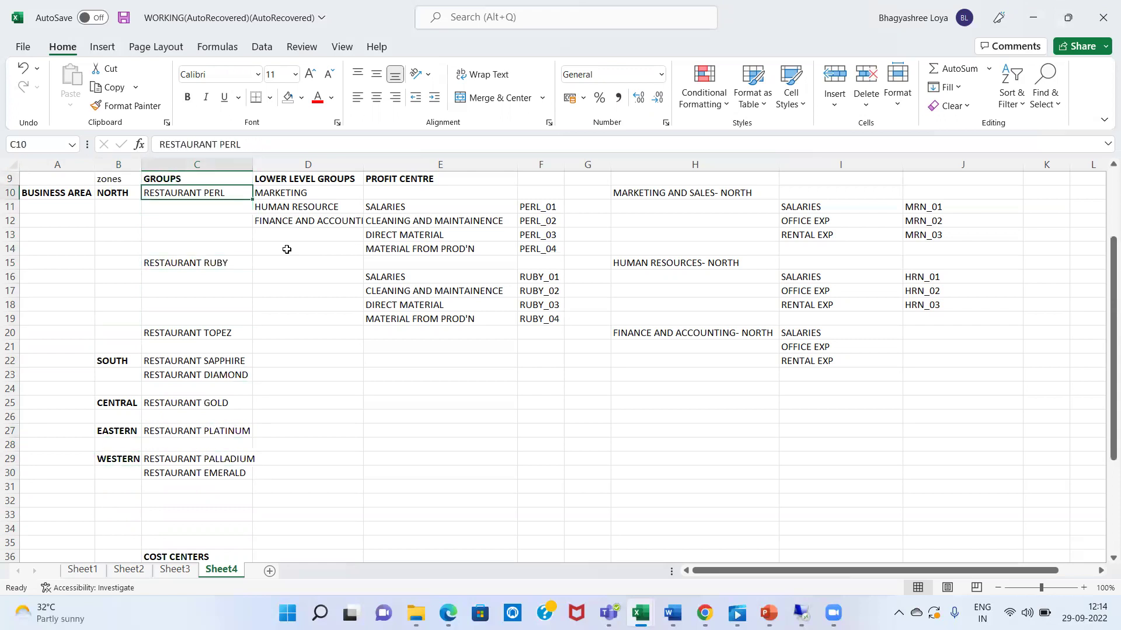
{"action": "key", "text": "Down"}
{"action": "key", "text": "Down"}
{"action": "key", "text": "Down"}
{"action": "key", "text": "Down"}
{"action": "key", "text": "Down"}
{"action": "key", "text": "Down"}
{"action": "key", "text": "Down"}
{"action": "key", "text": "Down"}
{"action": "key", "text": "Down"}
{"action": "key", "text": "Down"}
{"action": "key", "text": "Down"}
{"action": "key", "text": "Down"}
{"action": "key", "text": "Down"}
{"action": "key", "text": "Down"}
{"action": "key", "text": "Down"}
{"action": "key", "text": "Down"}
{"action": "key", "text": "Down"}
{"action": "key", "text": "Down"}
{"action": "key", "text": "Down"}
{"action": "key", "text": "Down"}
{"action": "key", "text": "Up"}
{"action": "key", "text": "Up"}
{"action": "key", "text": "Up"}
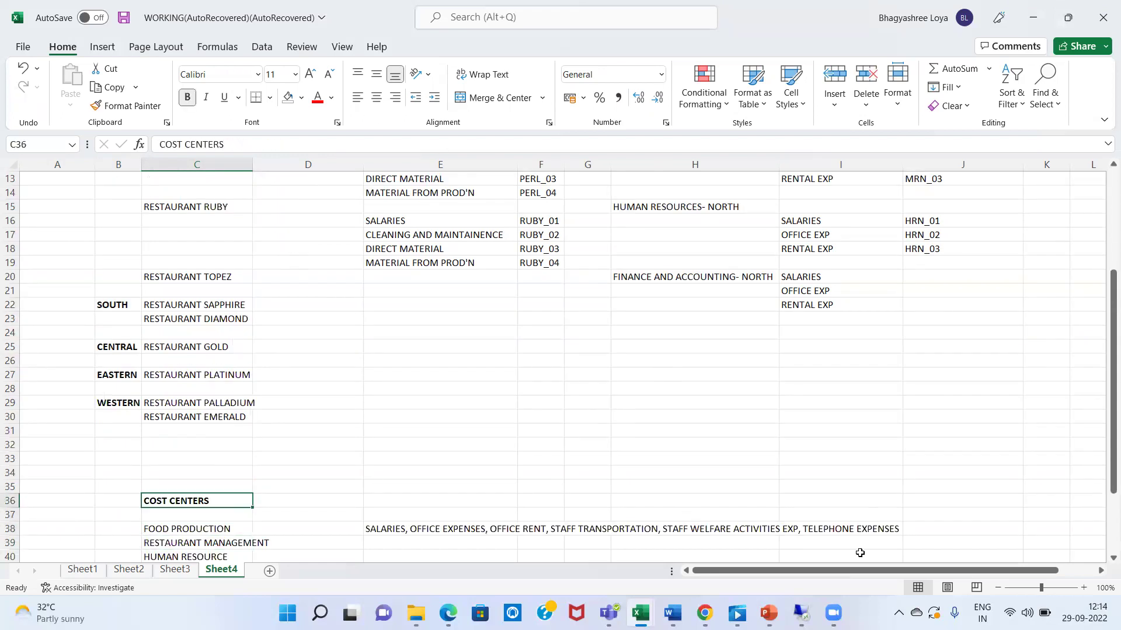
- Close the stale session and connect with Remote Desktop, accepting the certificate warning
{"action": "mouse_move", "coordinate": [799, 610]}
{"action": "left_click", "coordinate": [801, 537]}
{"action": "left_click", "coordinate": [657, 373]}
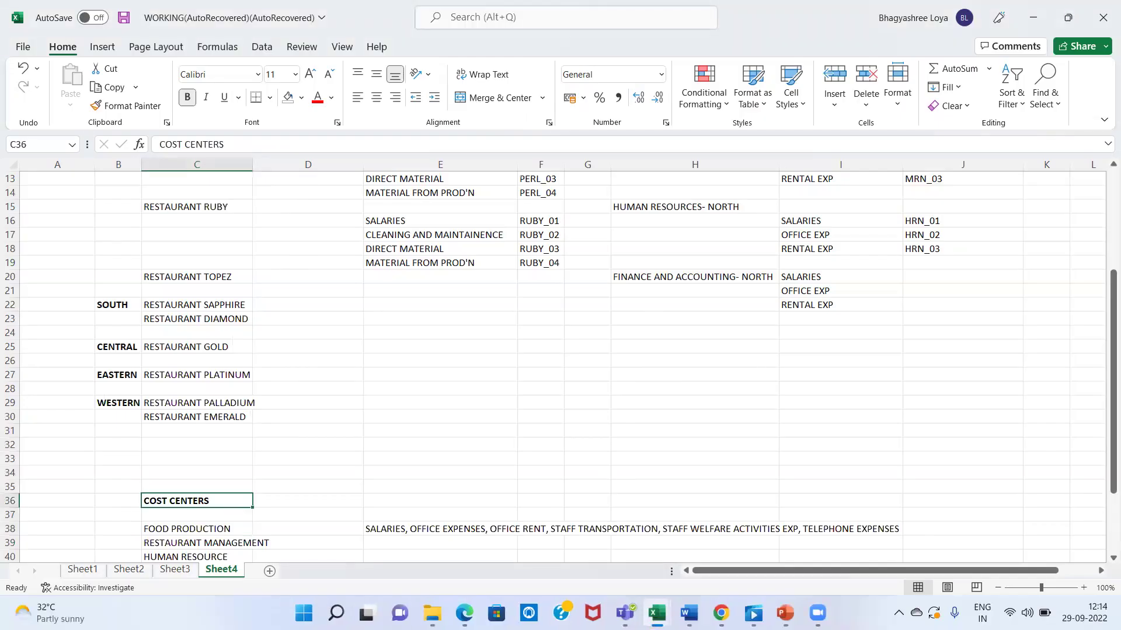
{"action": "left_click", "coordinate": [336, 613]}
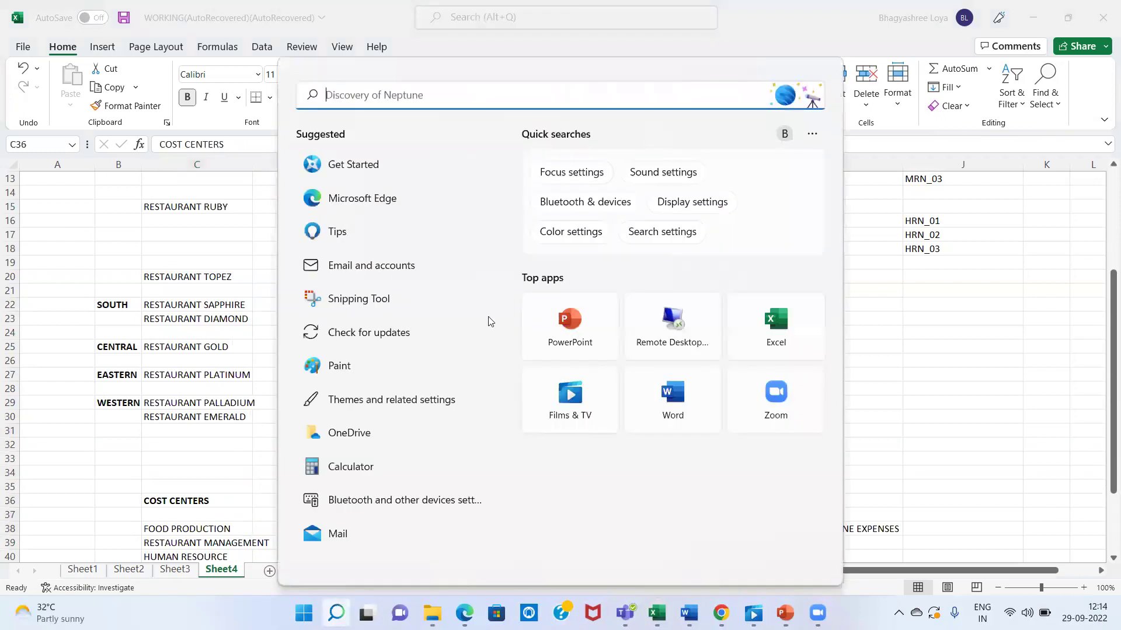
{"action": "left_click", "coordinate": [672, 325]}
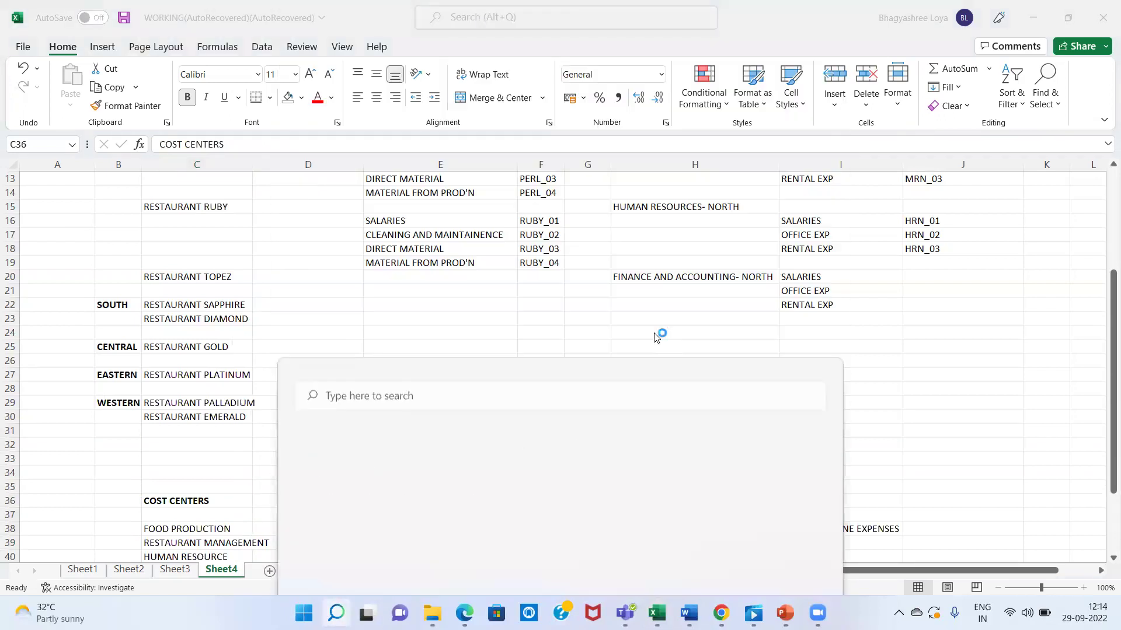
{"action": "left_click", "coordinate": [622, 271]}
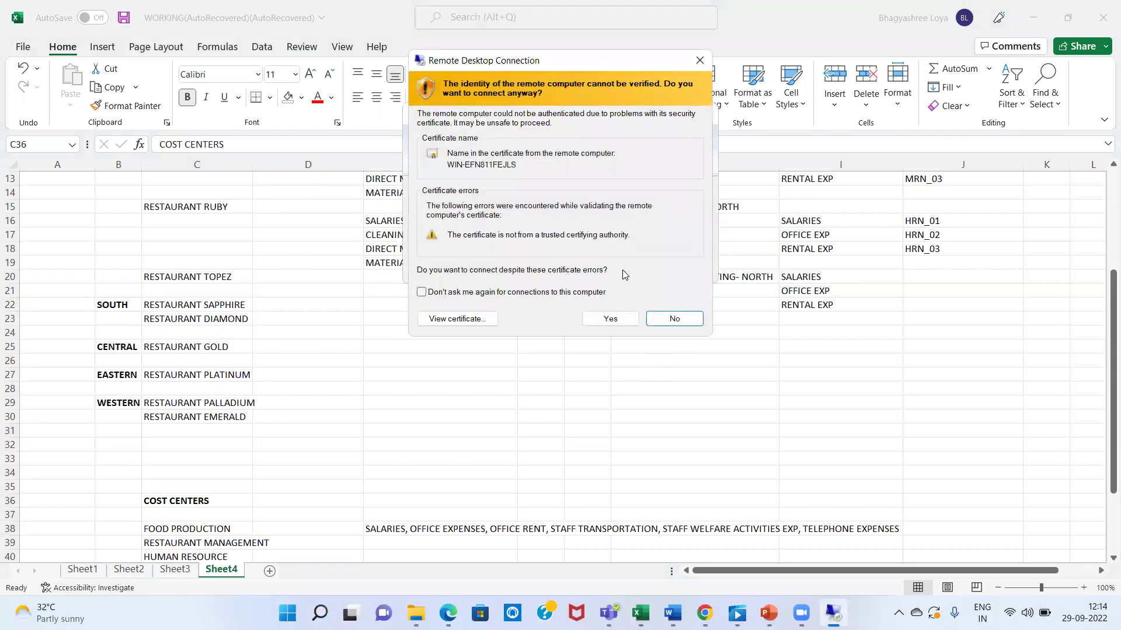
{"action": "left_click", "coordinate": [601, 320]}
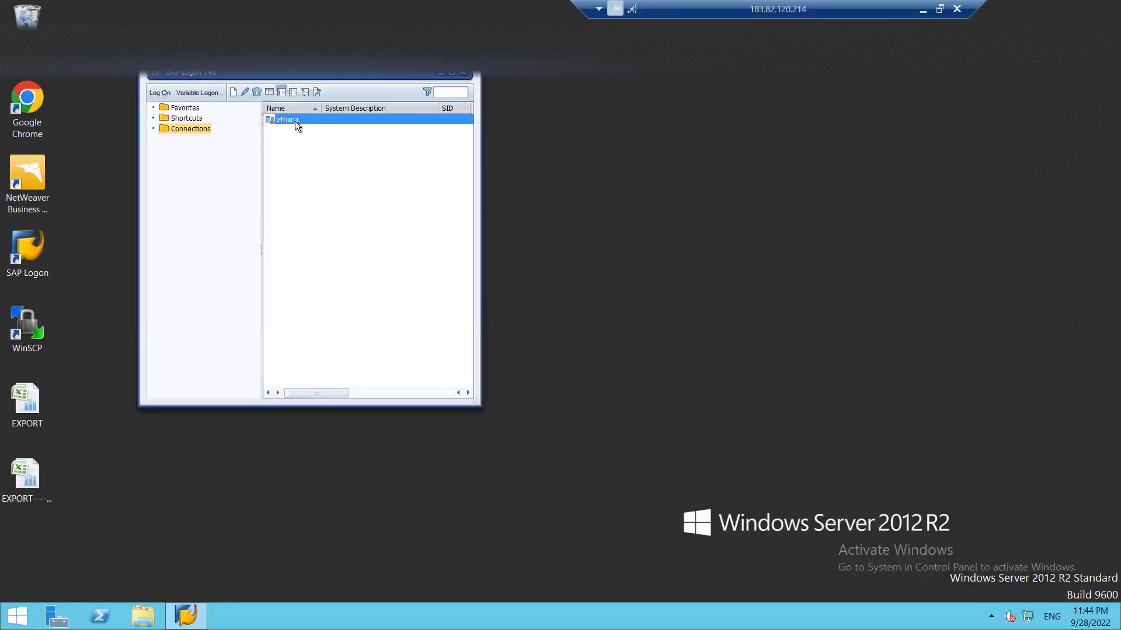
- Log on to s4hana client 100 using the saved user ID
{"action": "double_click", "coordinate": [296, 120]}
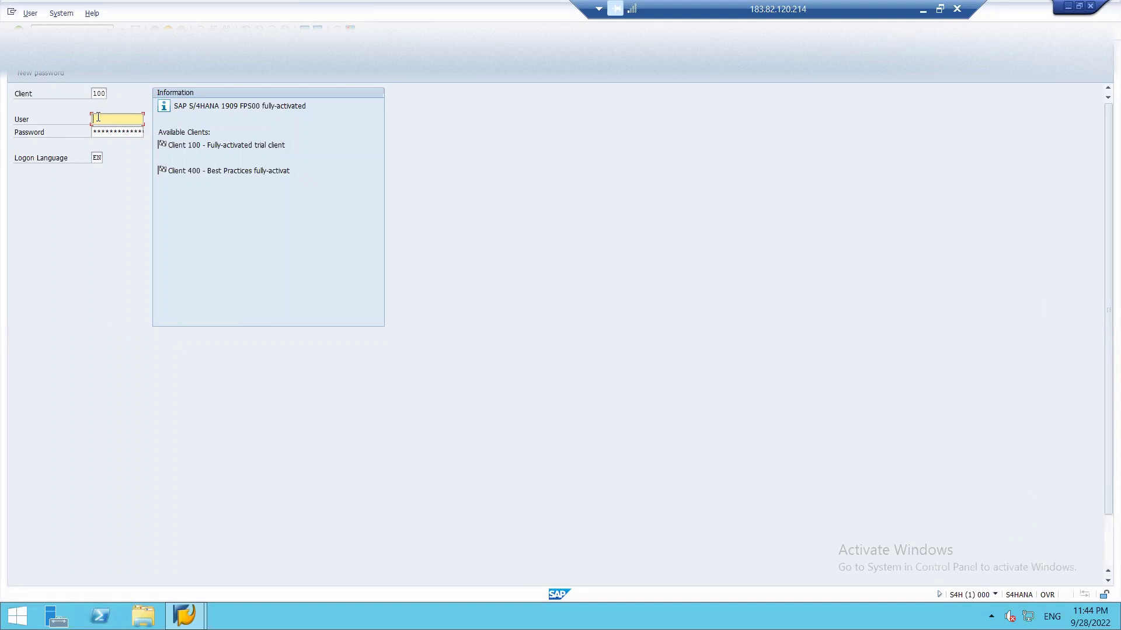
{"action": "type", "text": "28"}
{"action": "key", "text": "Down"}
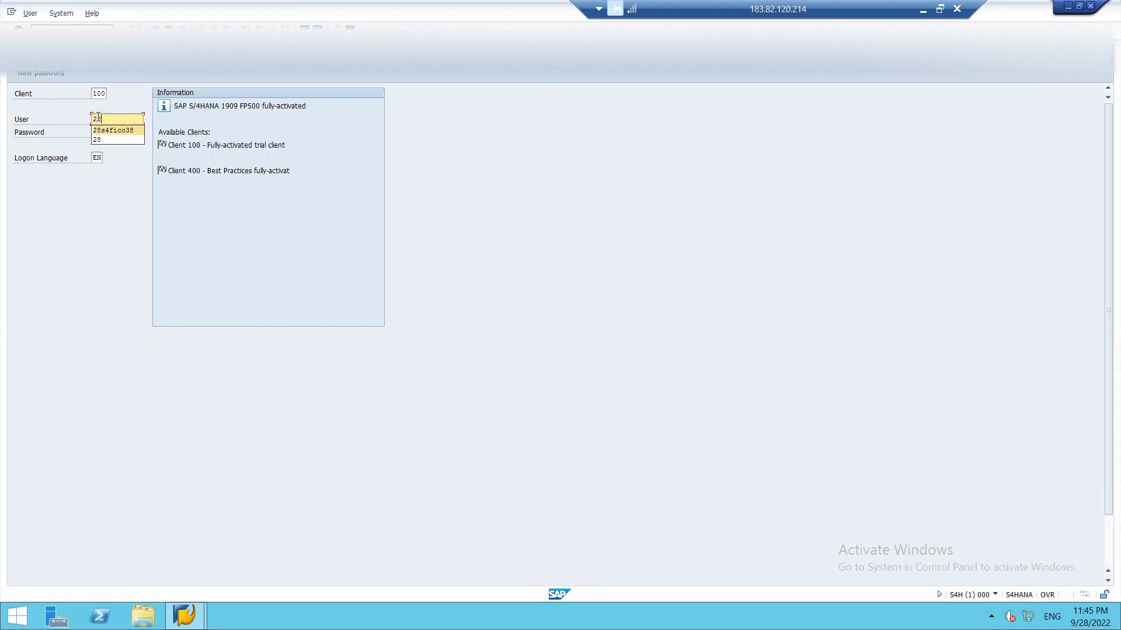
{"action": "key", "text": "Return"}
{"action": "key", "text": "Tab"}
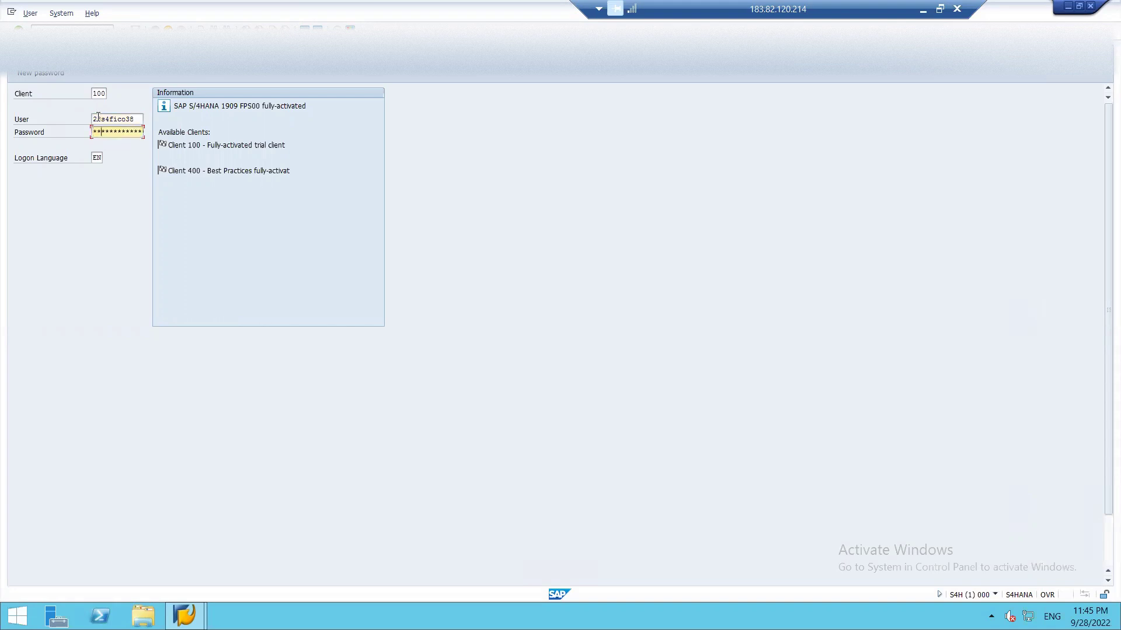
{"action": "key", "text": "Return"}
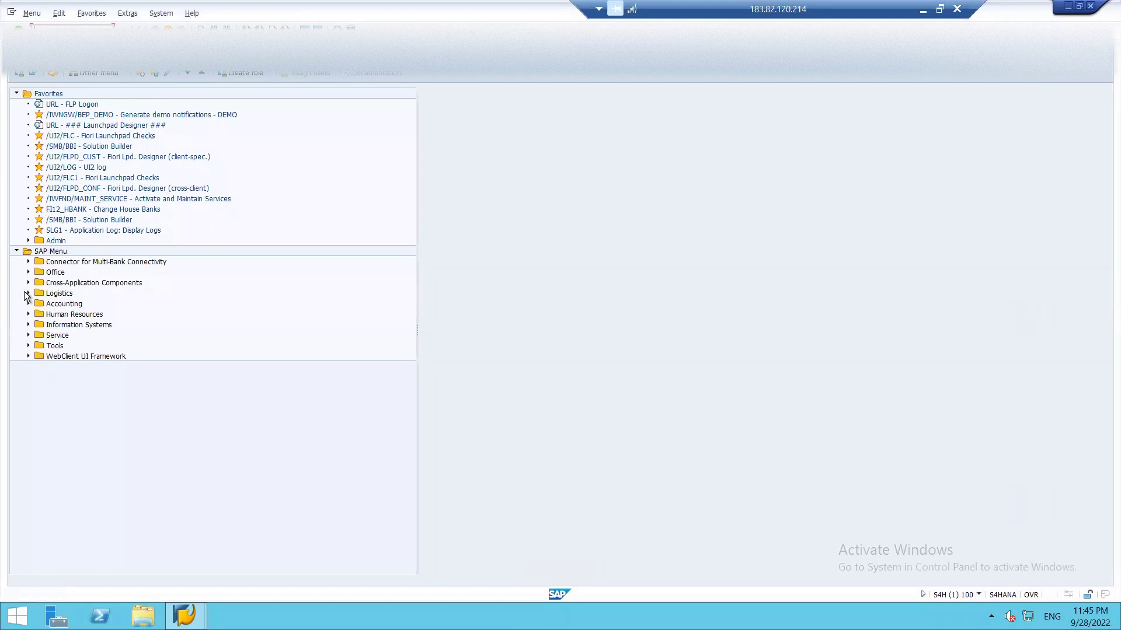
- Expand Accounting > Controlling, then start a second session running SPRO
{"action": "left_click", "coordinate": [28, 304]}
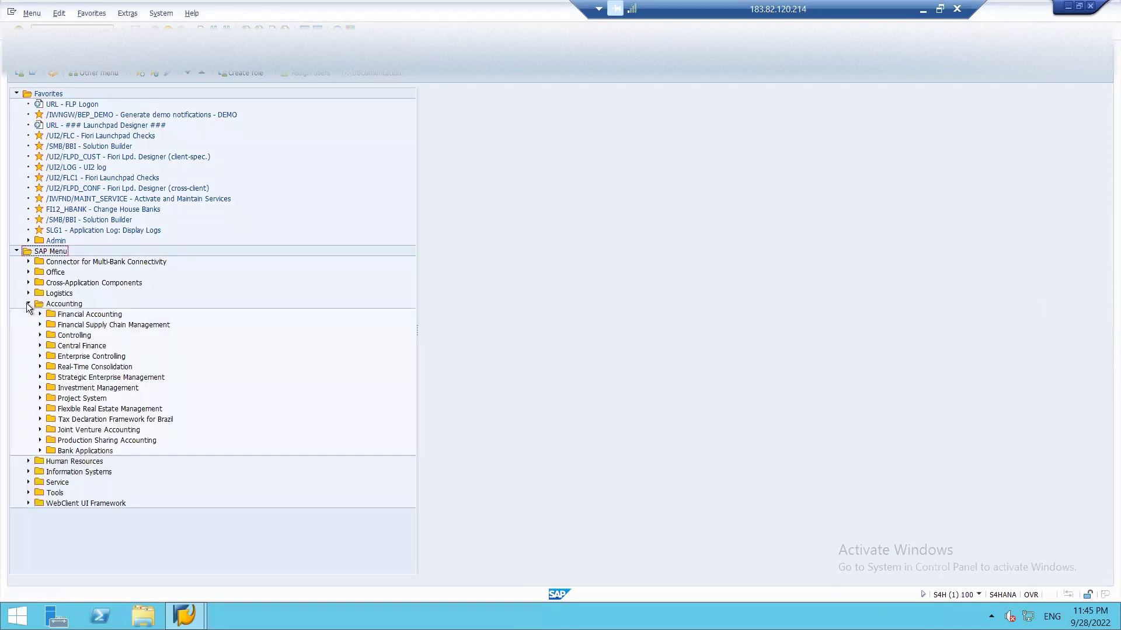
{"action": "left_click", "coordinate": [40, 336]}
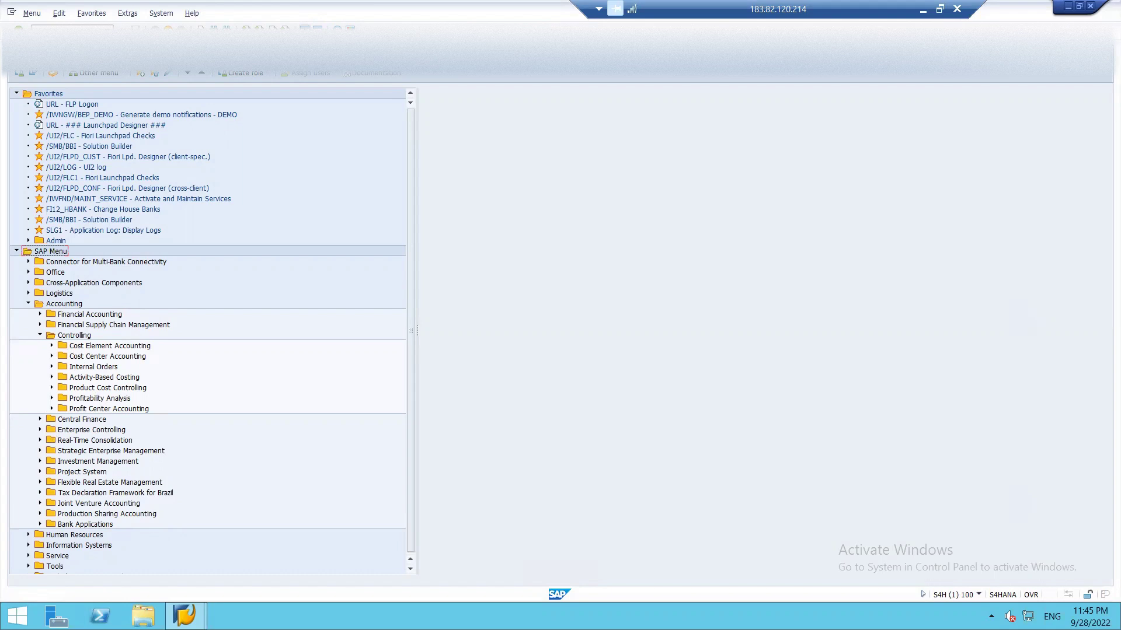
{"action": "left_click", "coordinate": [304, 29]}
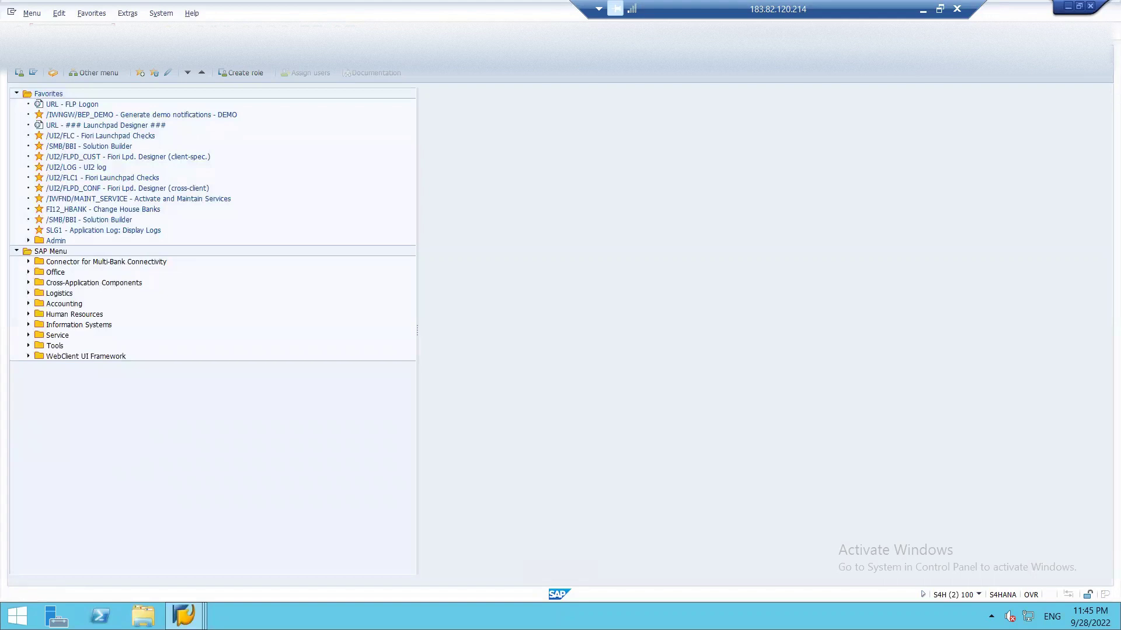
{"action": "key", "text": "Return"}
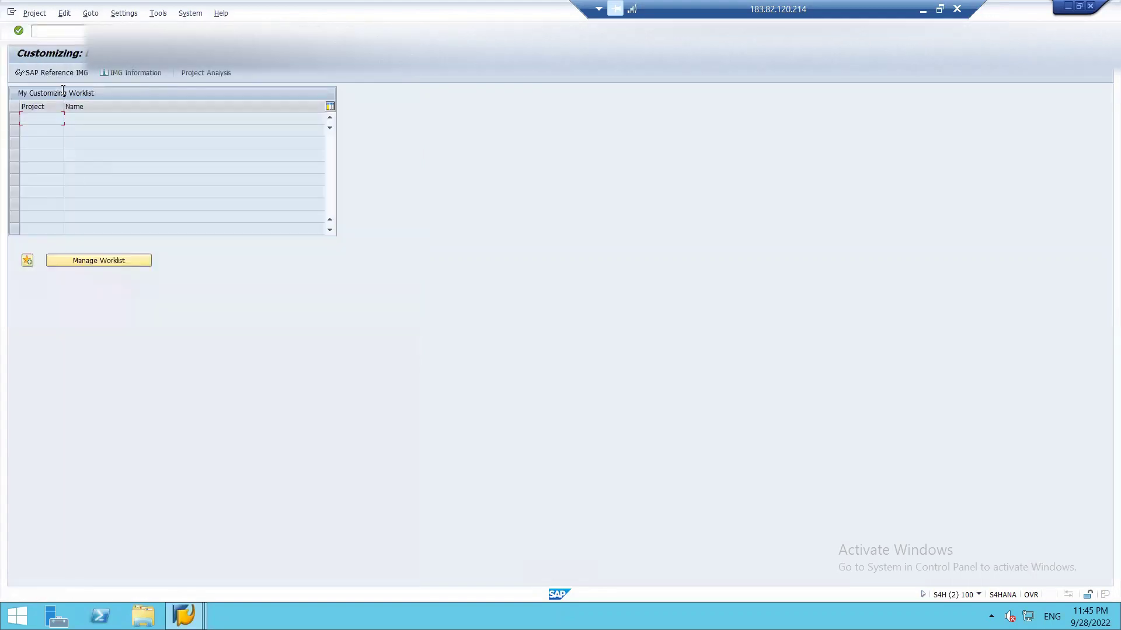
- Run Controlling > General Controlling > Organization > Maintain Controlling Area from the Reference IMG
{"action": "left_click", "coordinate": [58, 72]}
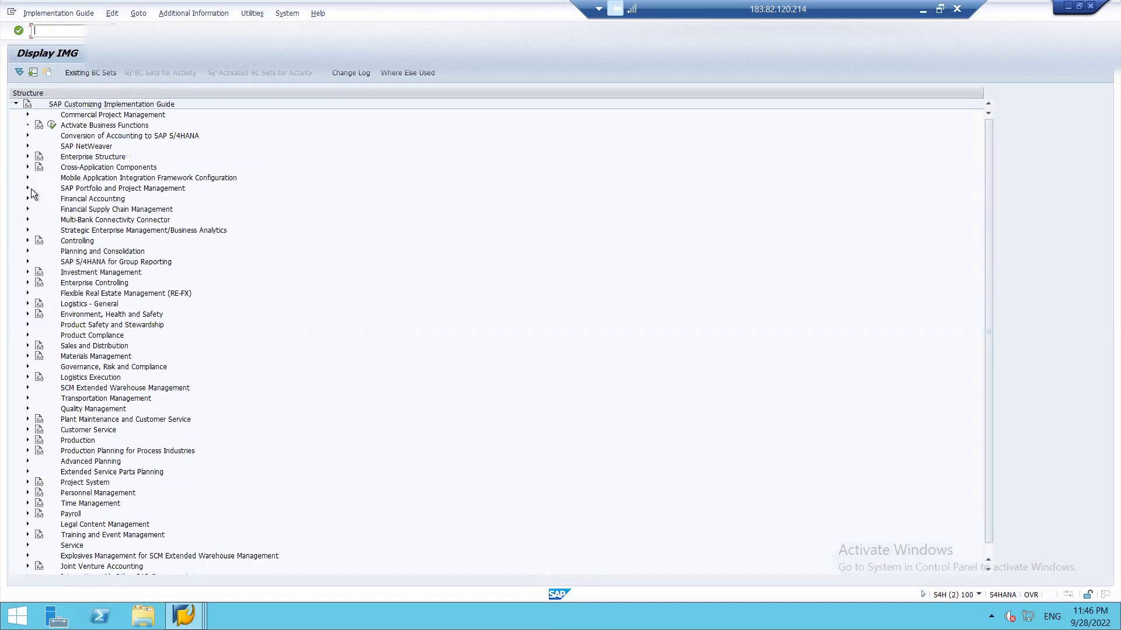
{"action": "left_click", "coordinate": [26, 240]}
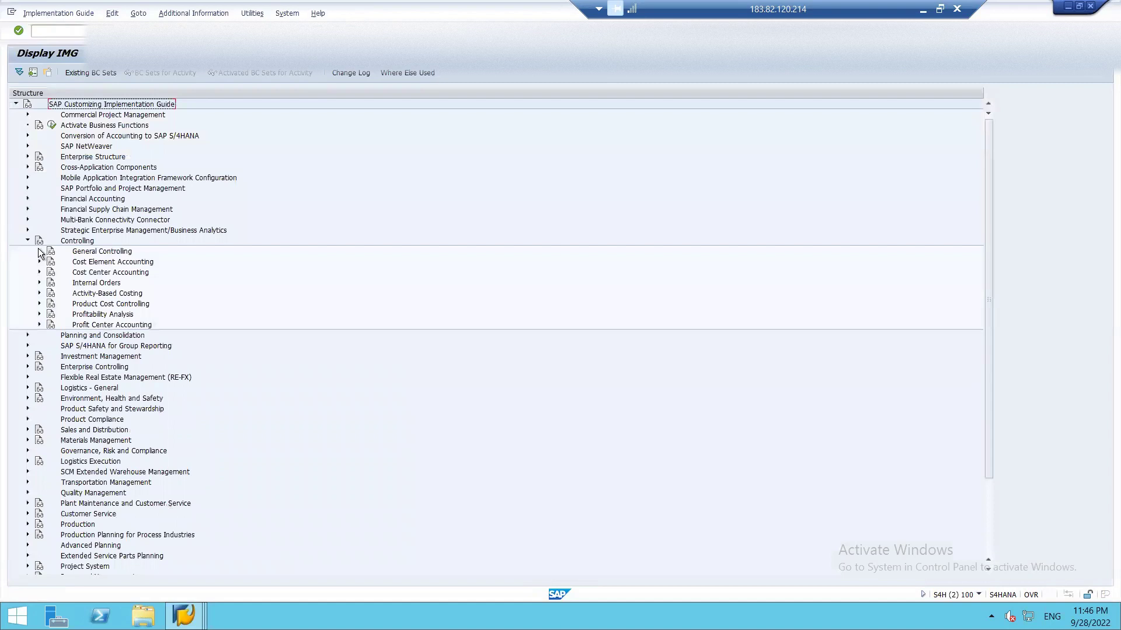
{"action": "left_click", "coordinate": [38, 250]}
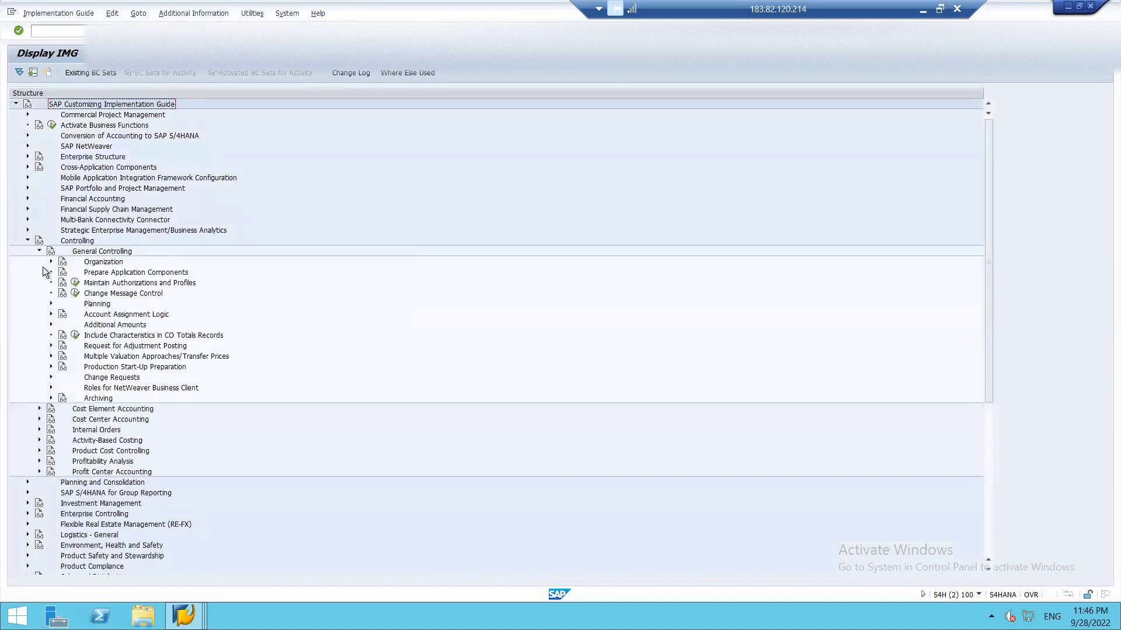
{"action": "left_click", "coordinate": [51, 261]}
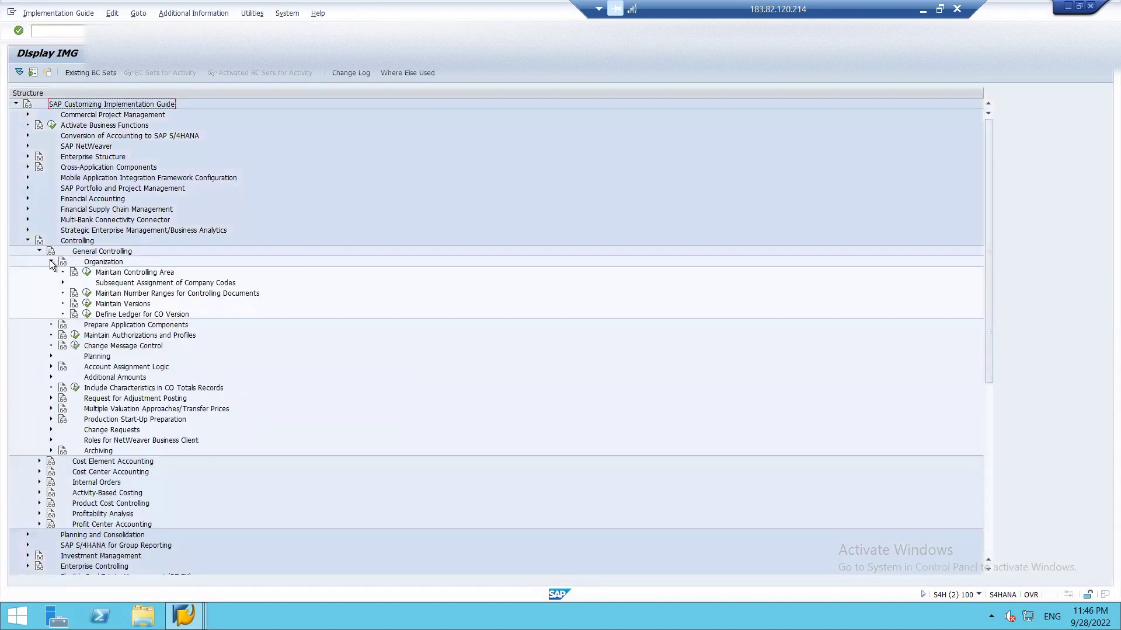
{"action": "left_click", "coordinate": [87, 273]}
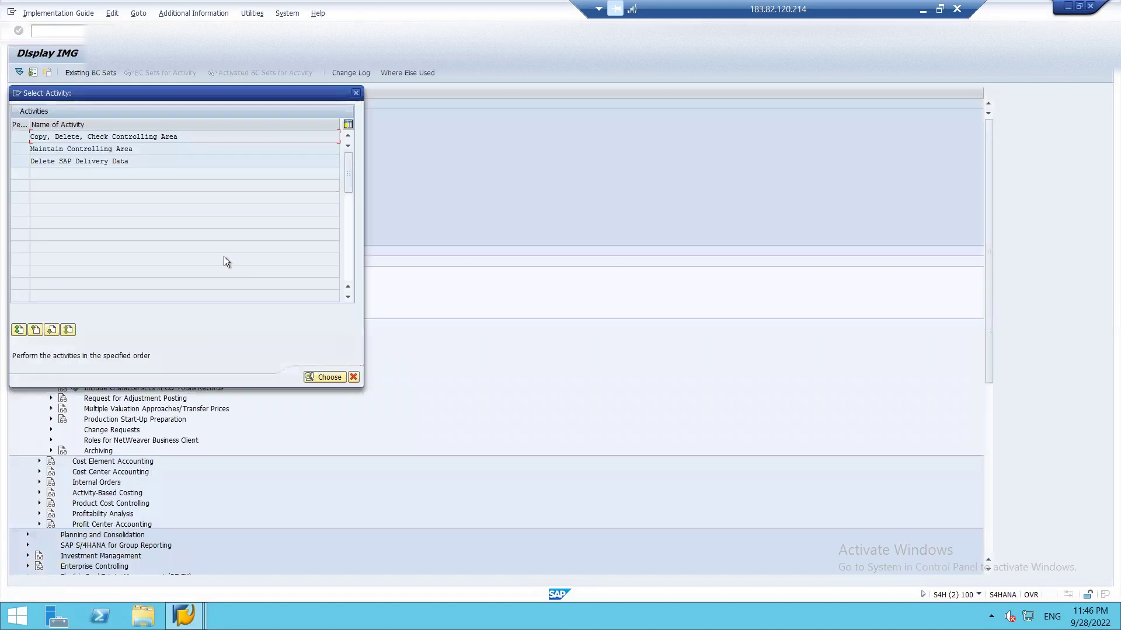
{"action": "double_click", "coordinate": [115, 148]}
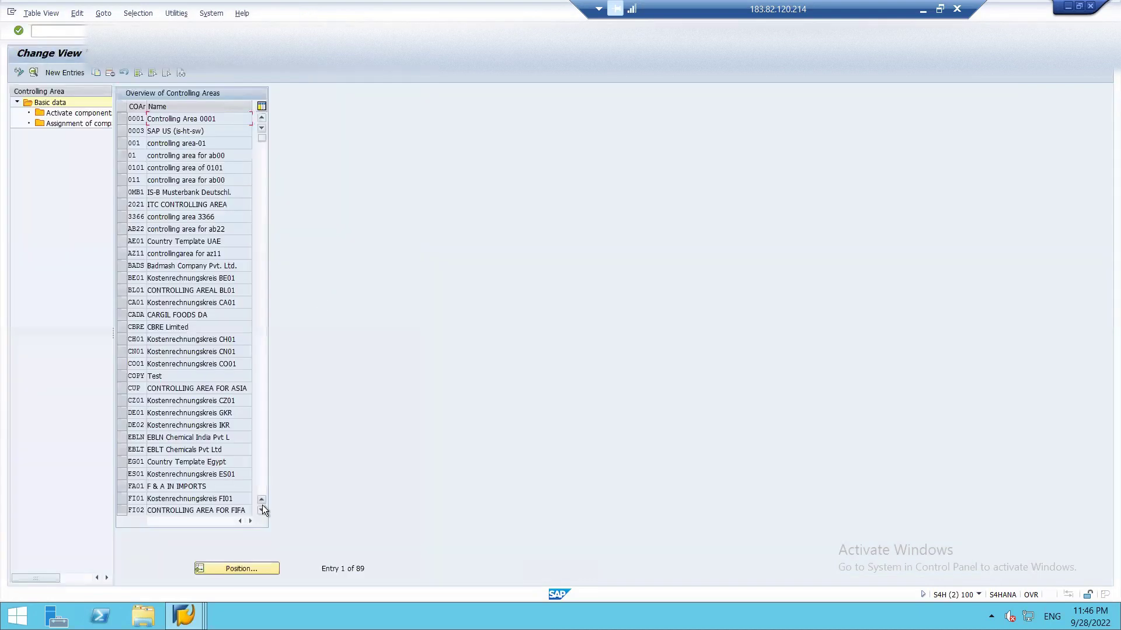
- Position the controlling area list at ISH1 and view its details
{"action": "left_click", "coordinate": [208, 567]}
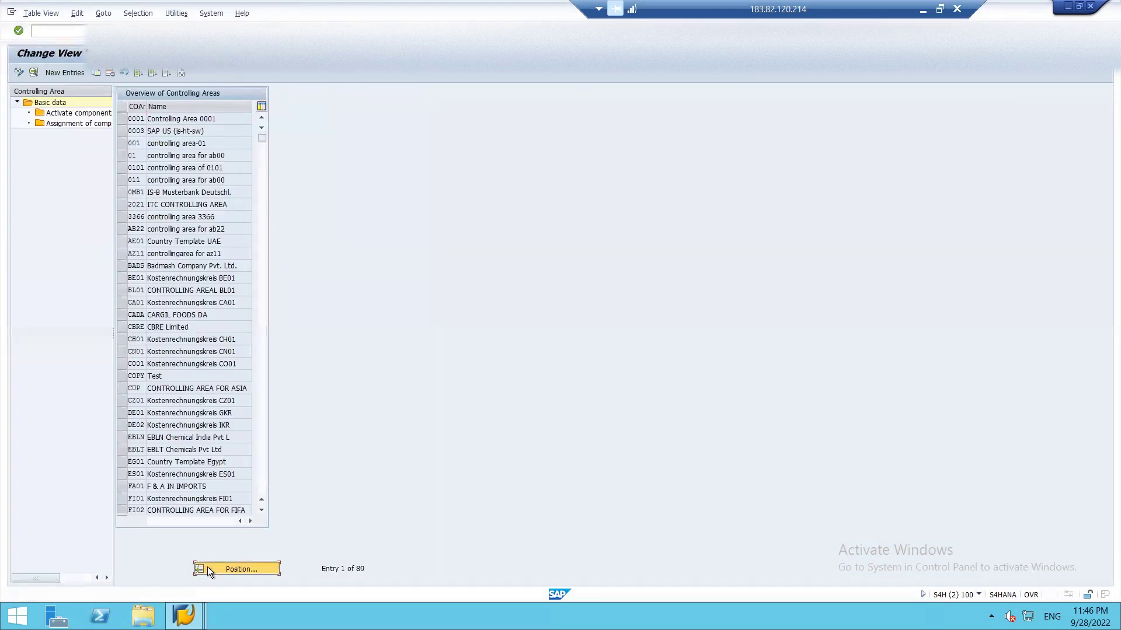
{"action": "type", "text": "ISH1"}
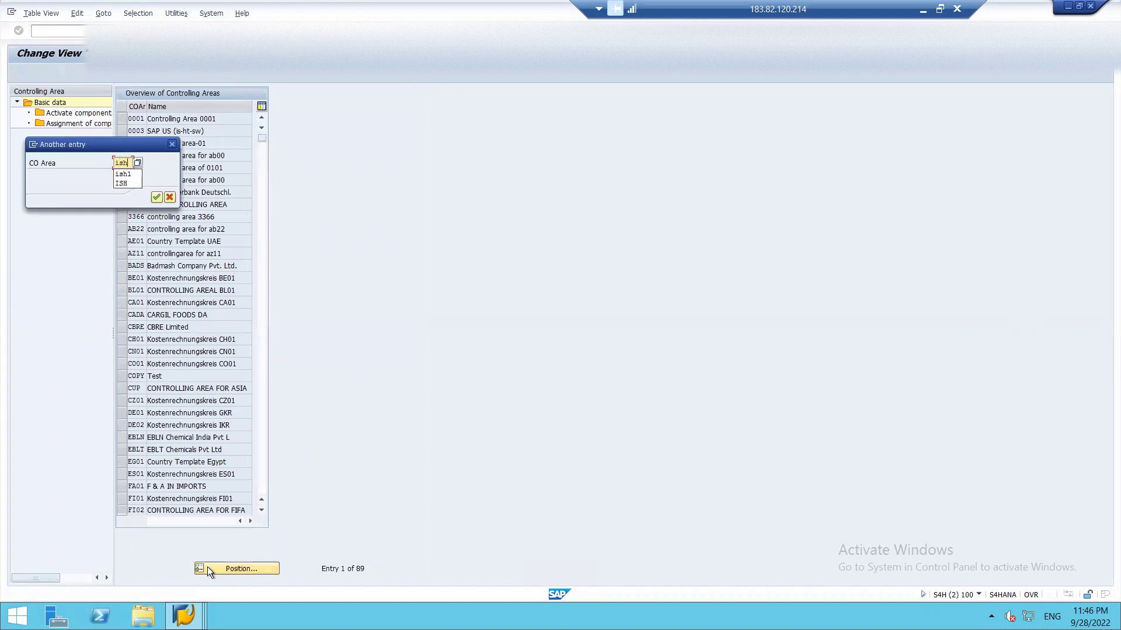
{"action": "key", "text": "Return"}
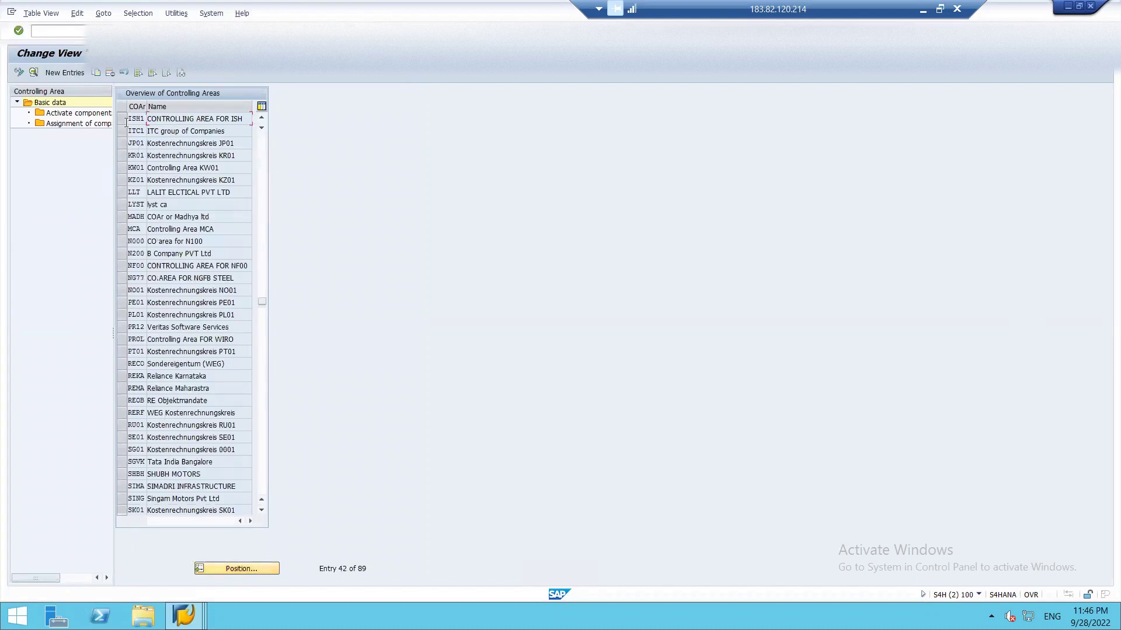
{"action": "left_click", "coordinate": [121, 121]}
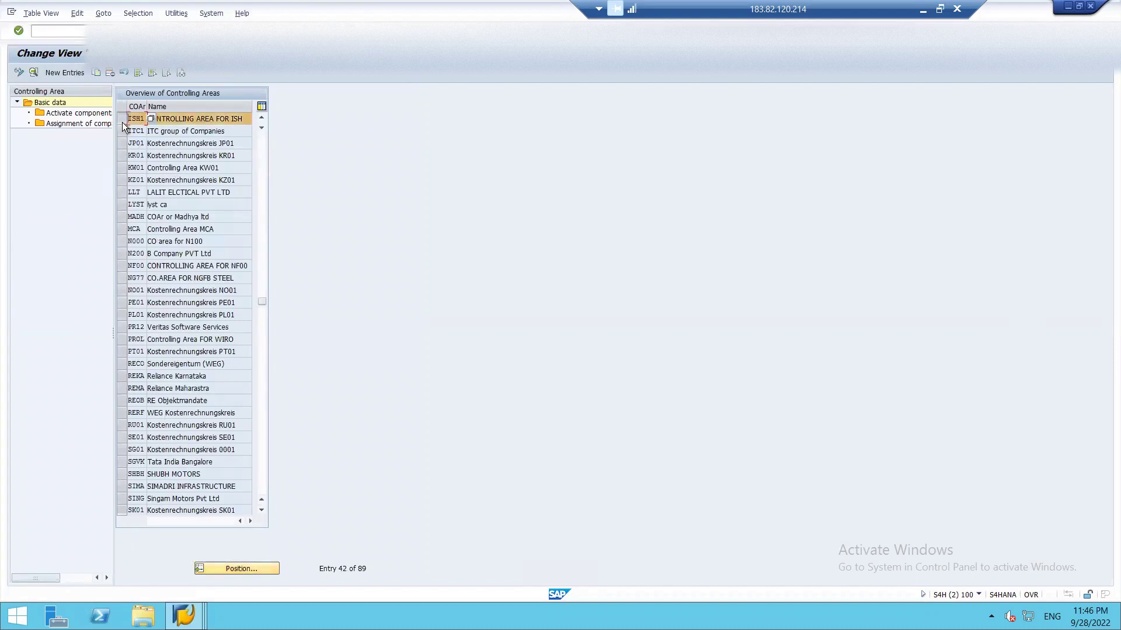
{"action": "double_click", "coordinate": [173, 117]}
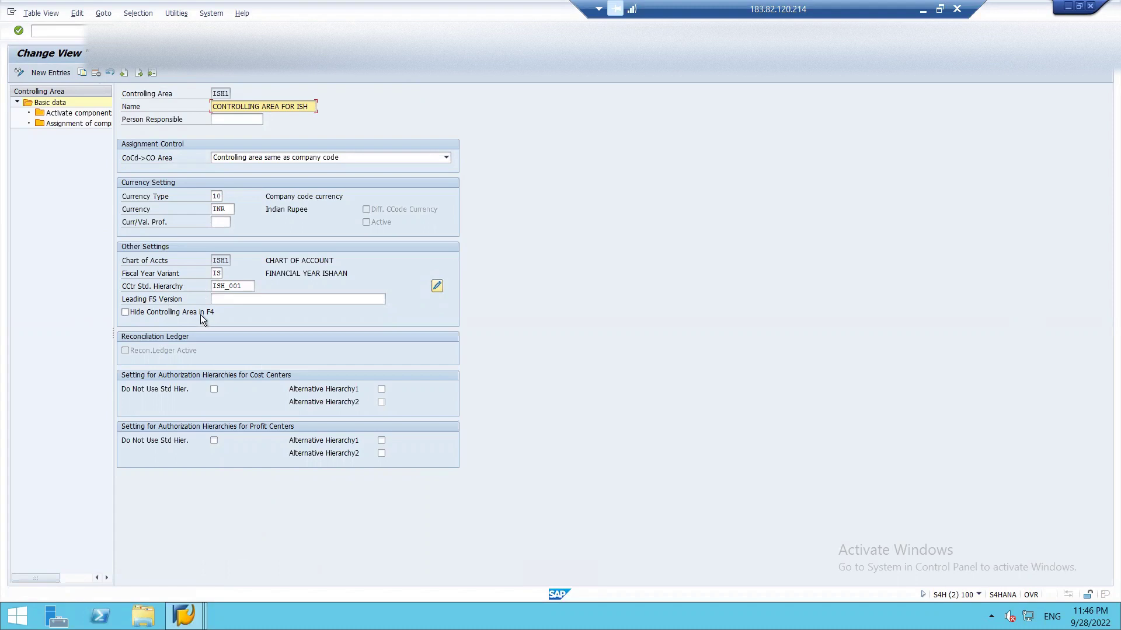
{"action": "key", "text": "F3"}
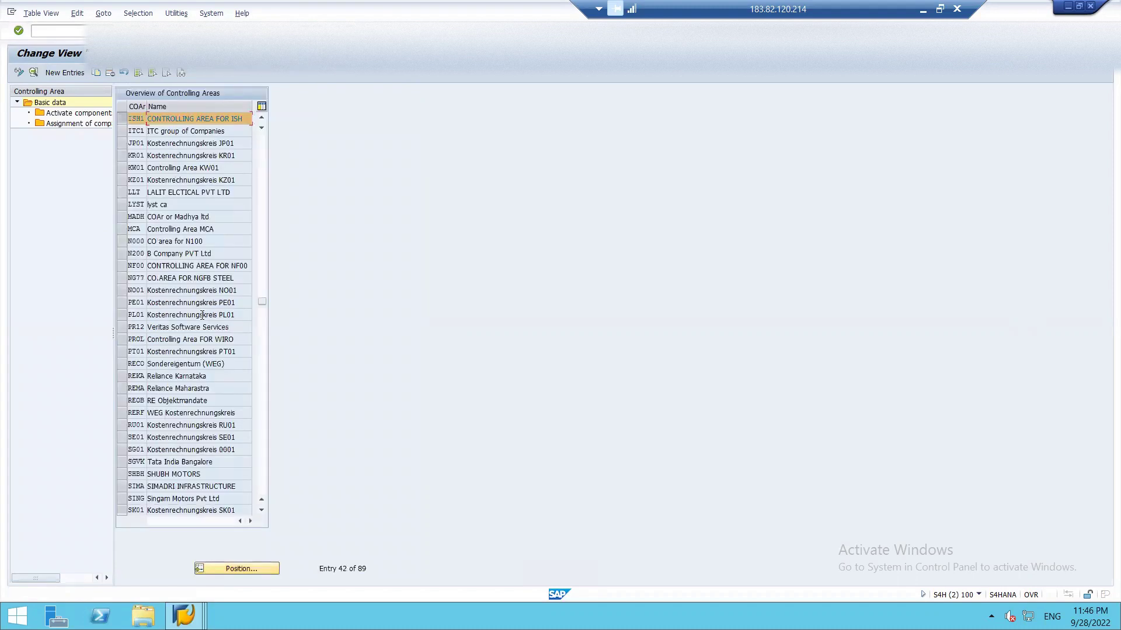
- Return to the IMG and run Profit Center Accounting > Basic Settings > Set Controlling Area
{"action": "key", "text": "F3"}
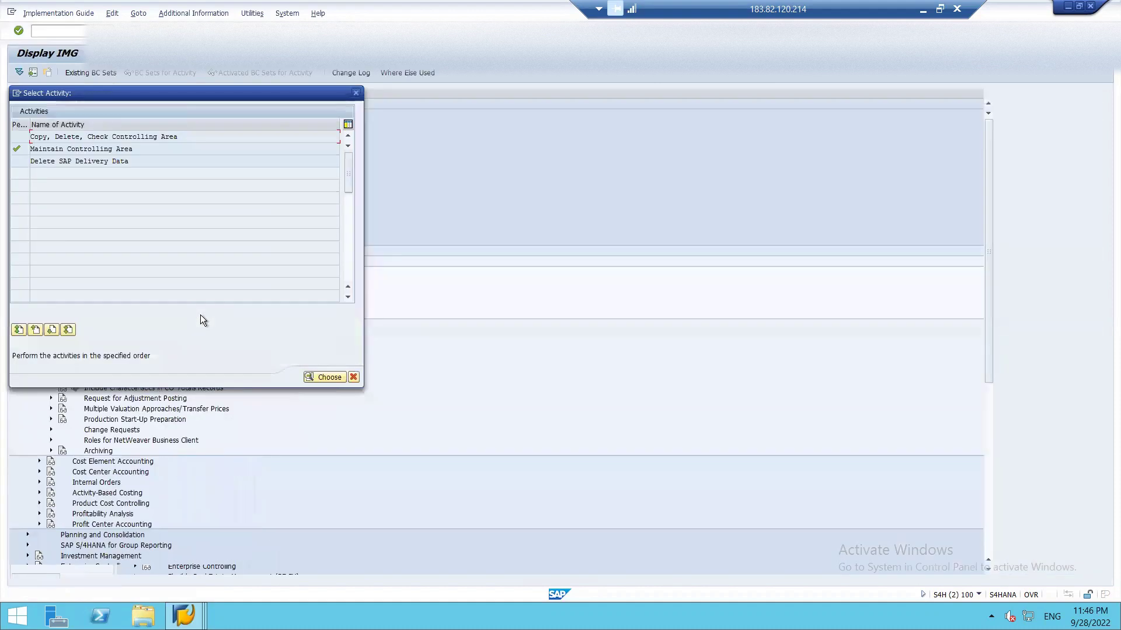
{"action": "key", "text": "F3"}
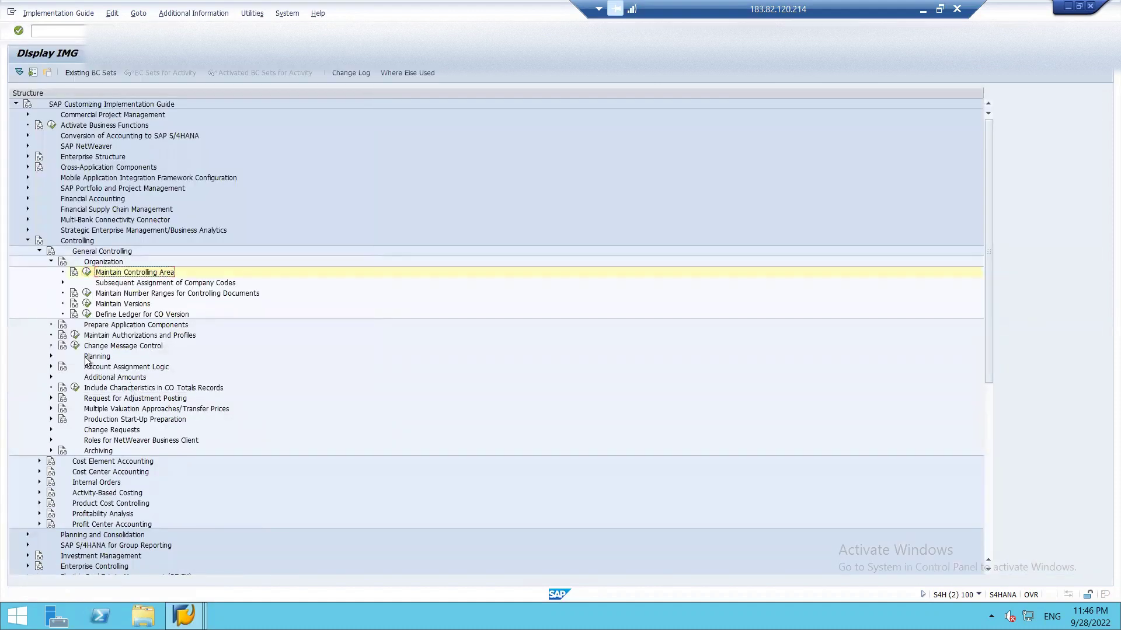
{"action": "left_click", "coordinate": [50, 261]}
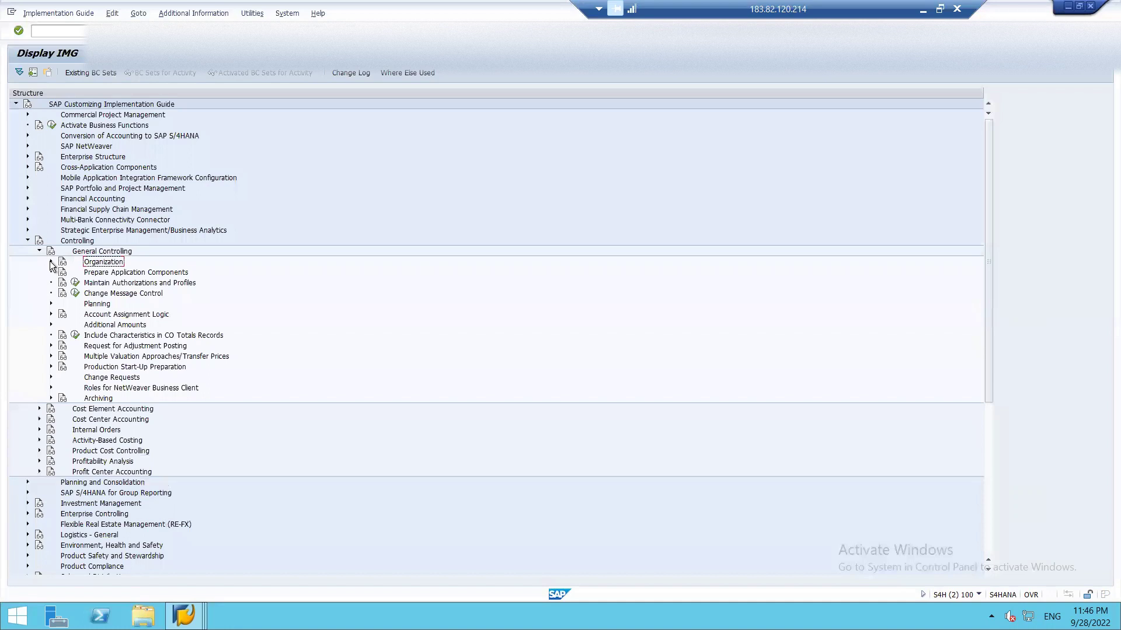
{"action": "left_click", "coordinate": [51, 262]}
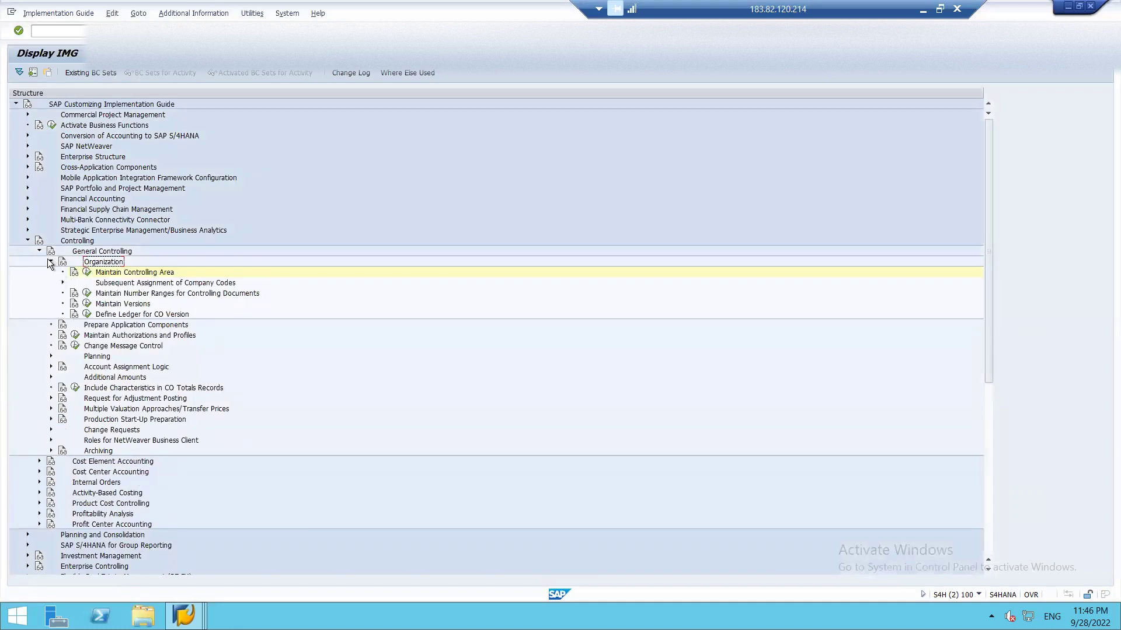
{"action": "left_click", "coordinate": [48, 260]}
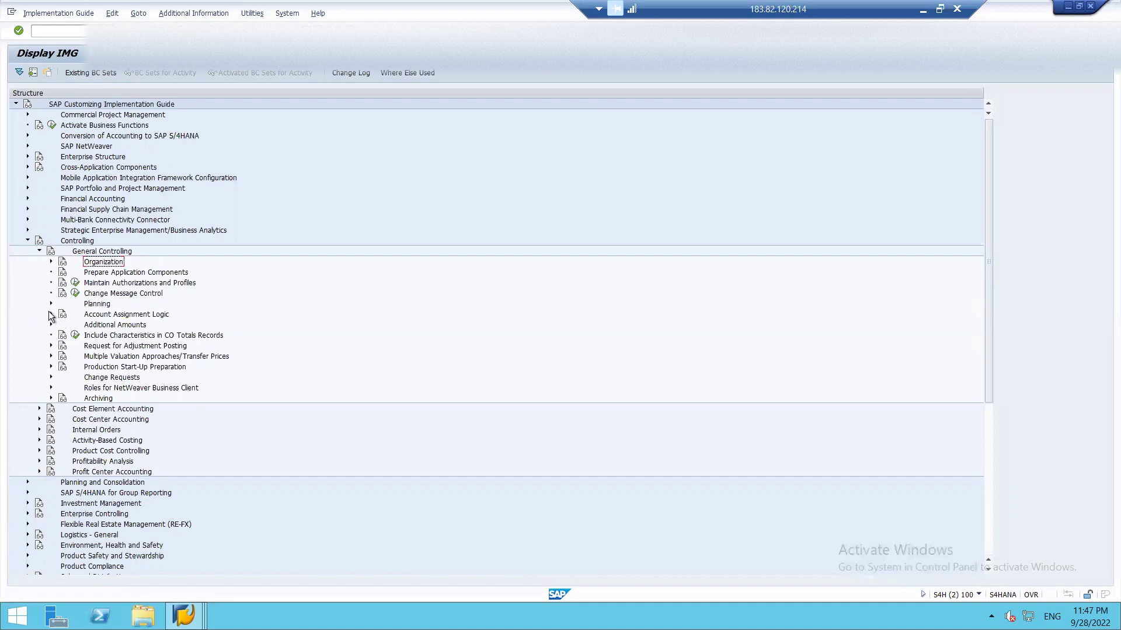
{"action": "left_click", "coordinate": [39, 251]}
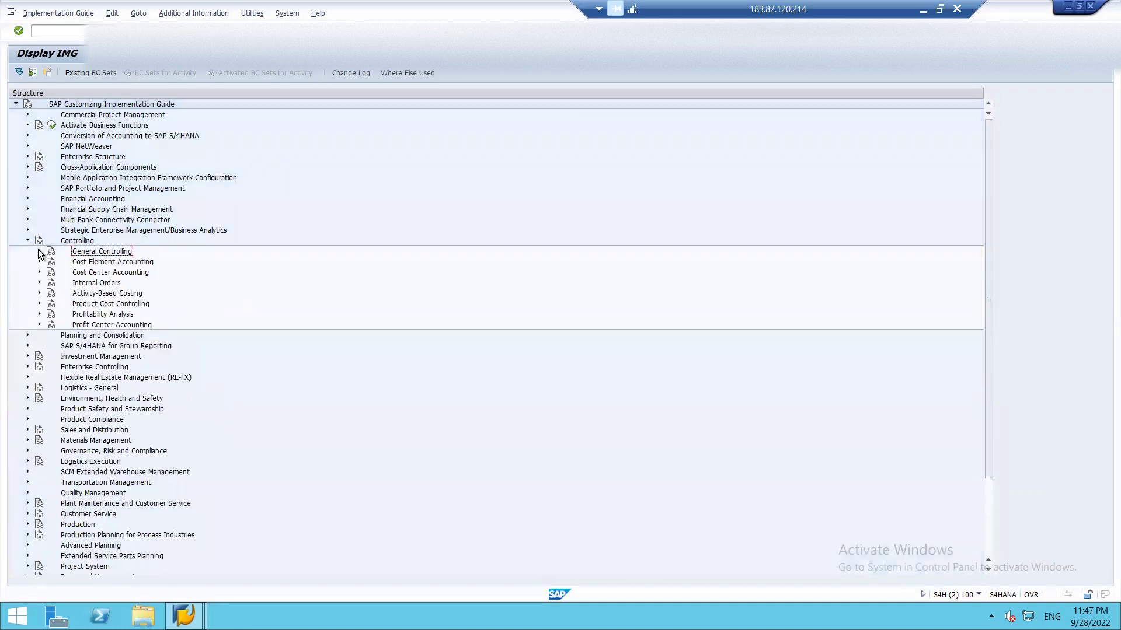
{"action": "left_click", "coordinate": [39, 324]}
{"action": "left_click", "coordinate": [50, 336]}
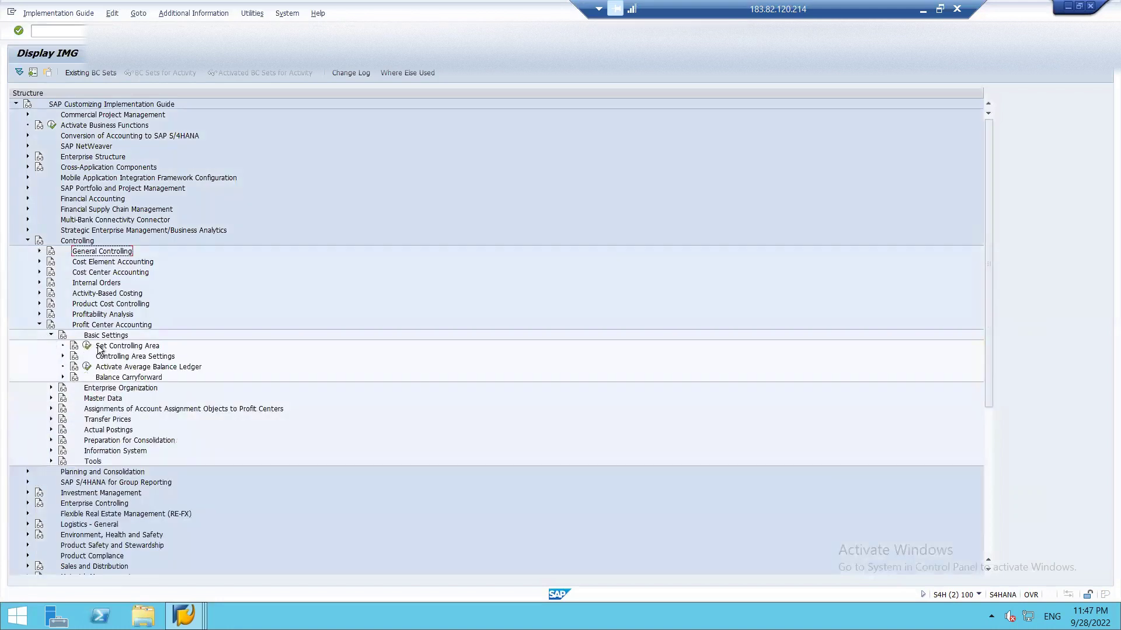
{"action": "left_click", "coordinate": [87, 347]}
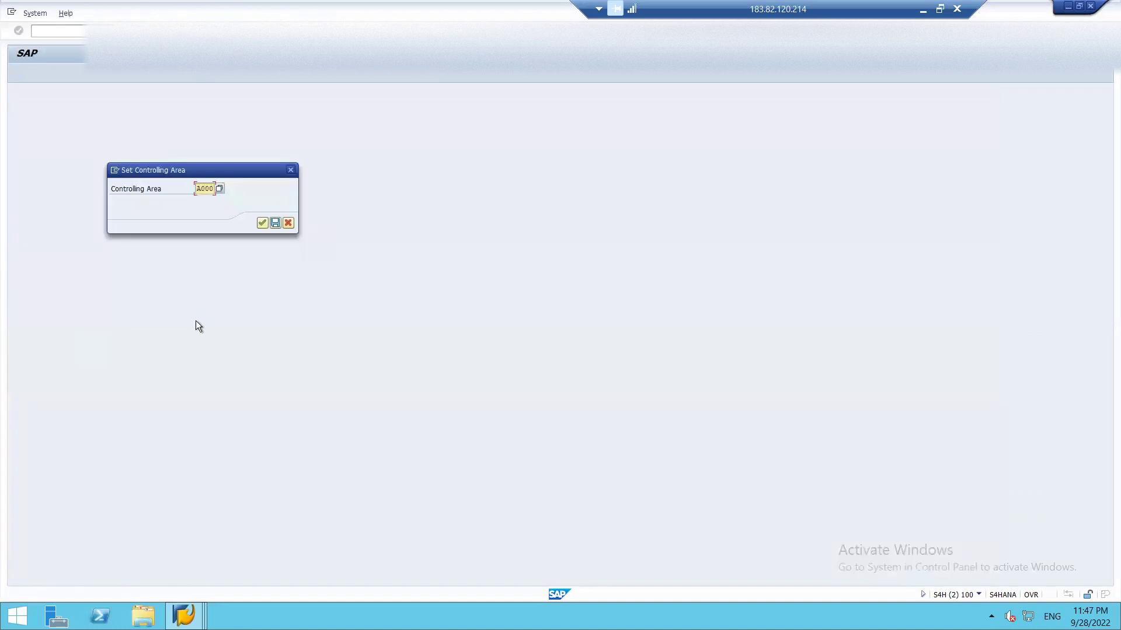
- Change the controlling area from A000 to ISH1
{"action": "key", "text": "Delete"}
{"action": "key", "text": "Delete"}
{"action": "key", "text": "Delete"}
{"action": "type", "text": "ish"}
{"action": "key", "text": "Return"}
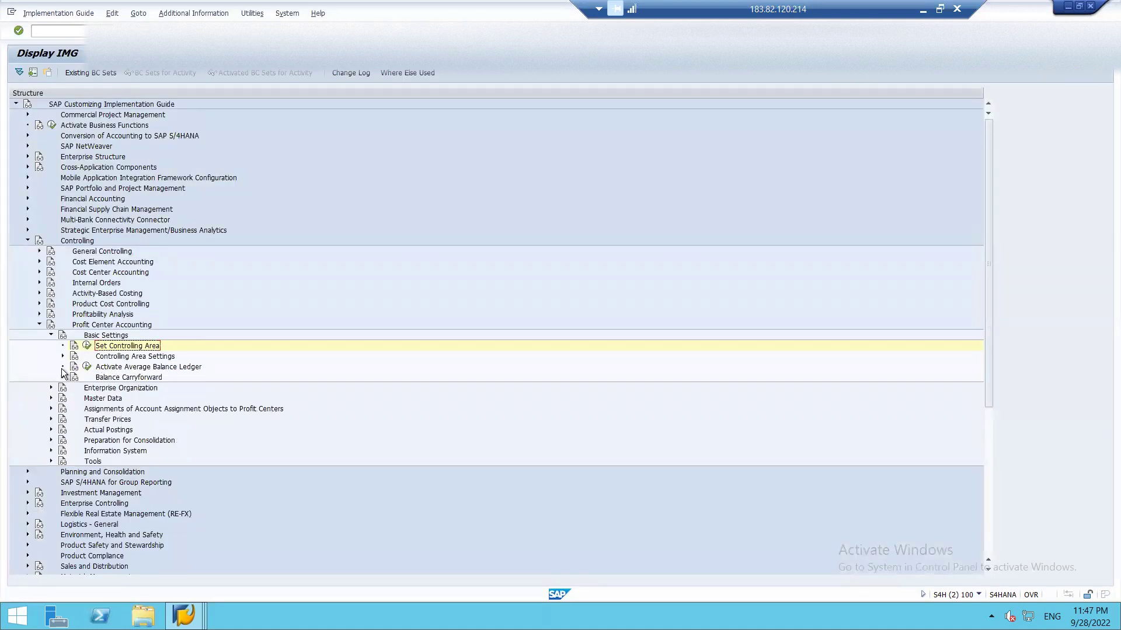
- Review standard hierarchy ISH_002 under Master Data > Profit Center > Define Standard Hierarchy
{"action": "left_click", "coordinate": [51, 398]}
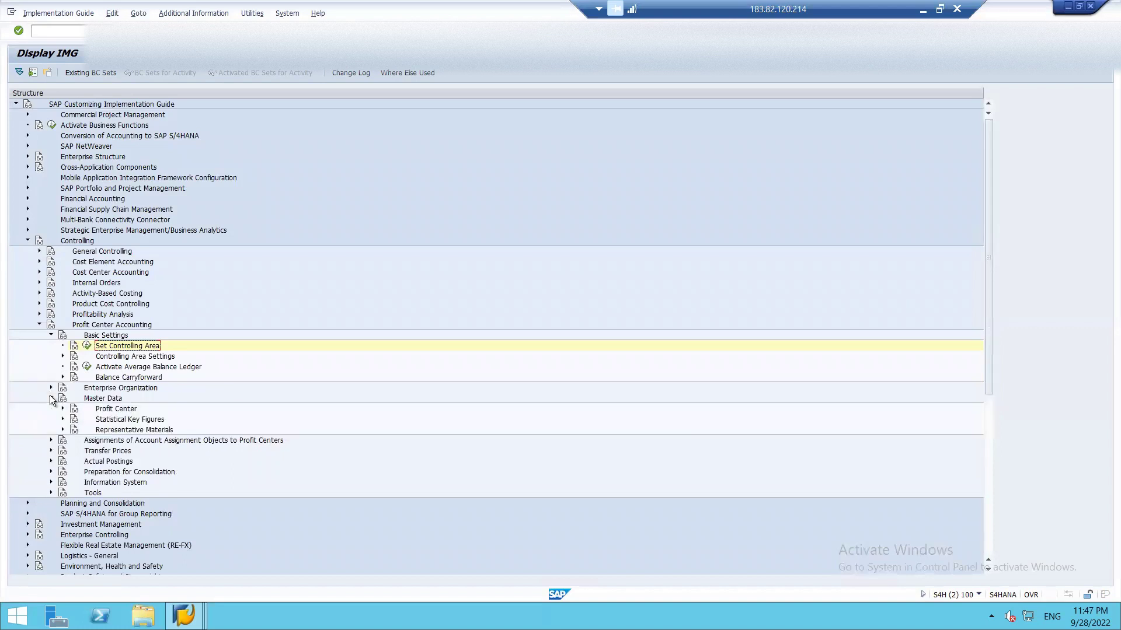
{"action": "left_click", "coordinate": [63, 409]}
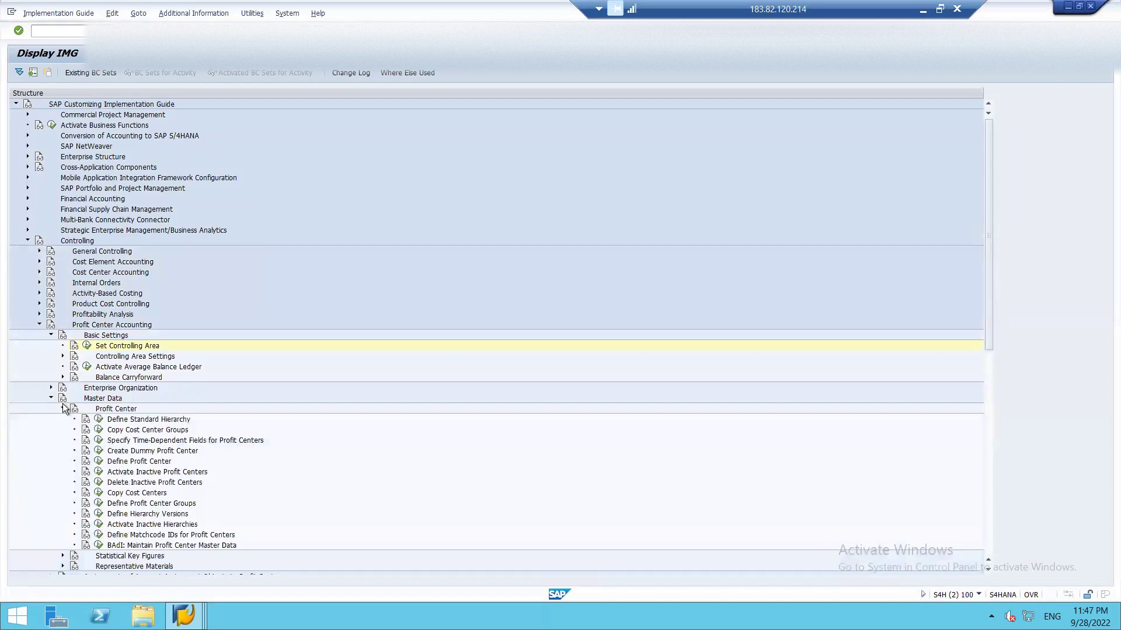
{"action": "left_click", "coordinate": [99, 420]}
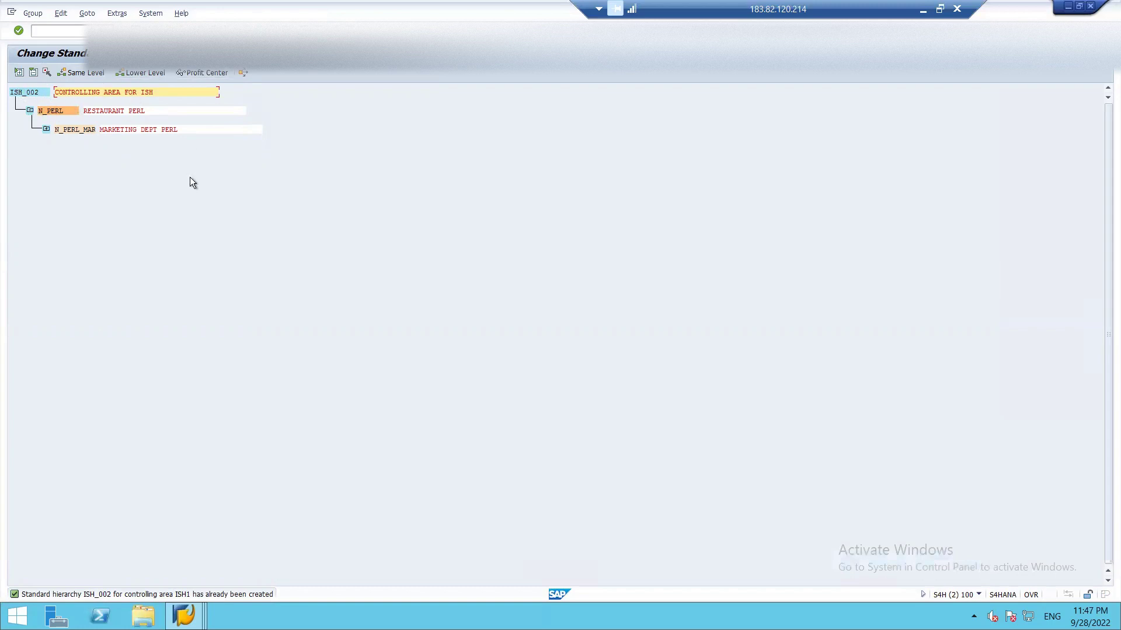
{"action": "key", "text": "F3"}
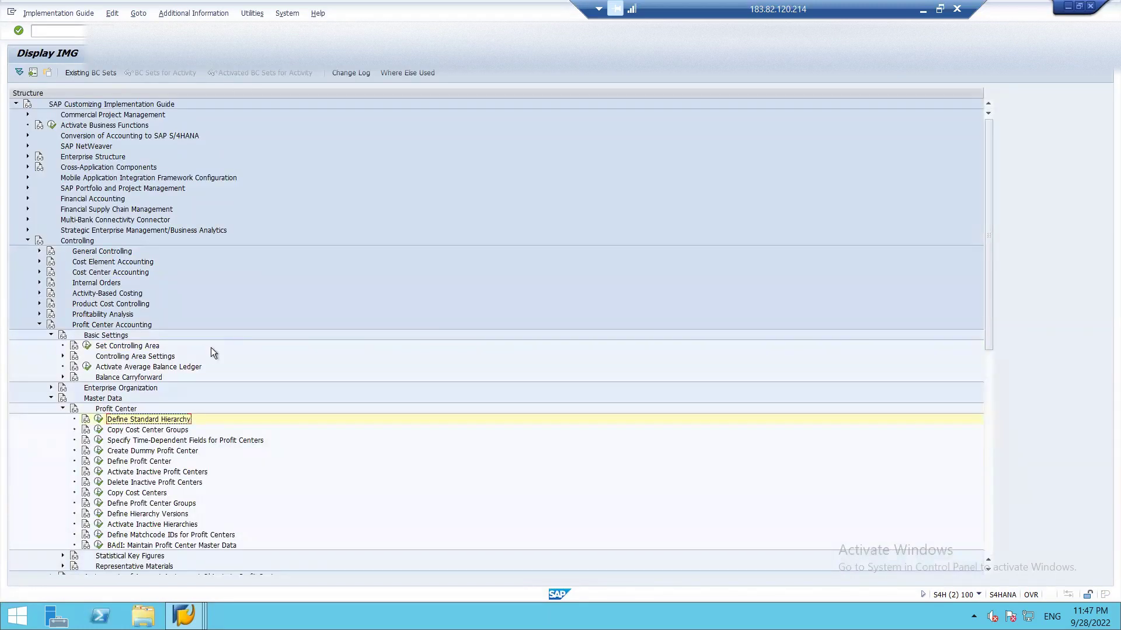
- Inspect ISH1's controlling area settings twice (hierarchy ISH_002, currency INR) without changes
{"action": "left_click", "coordinate": [63, 356]}
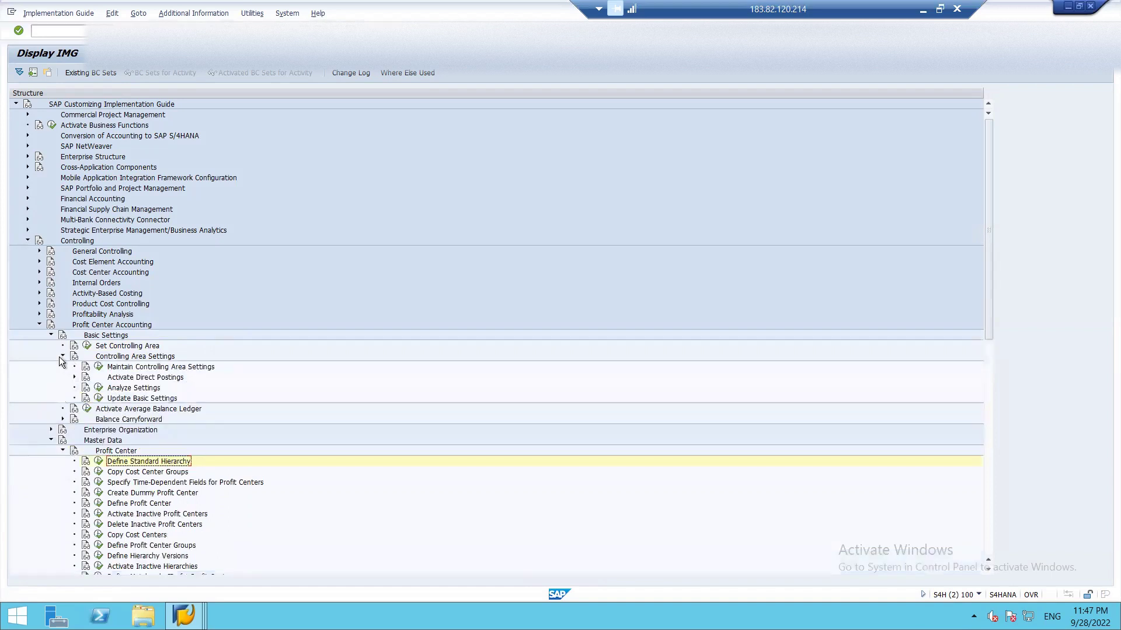
{"action": "left_click", "coordinate": [98, 367]}
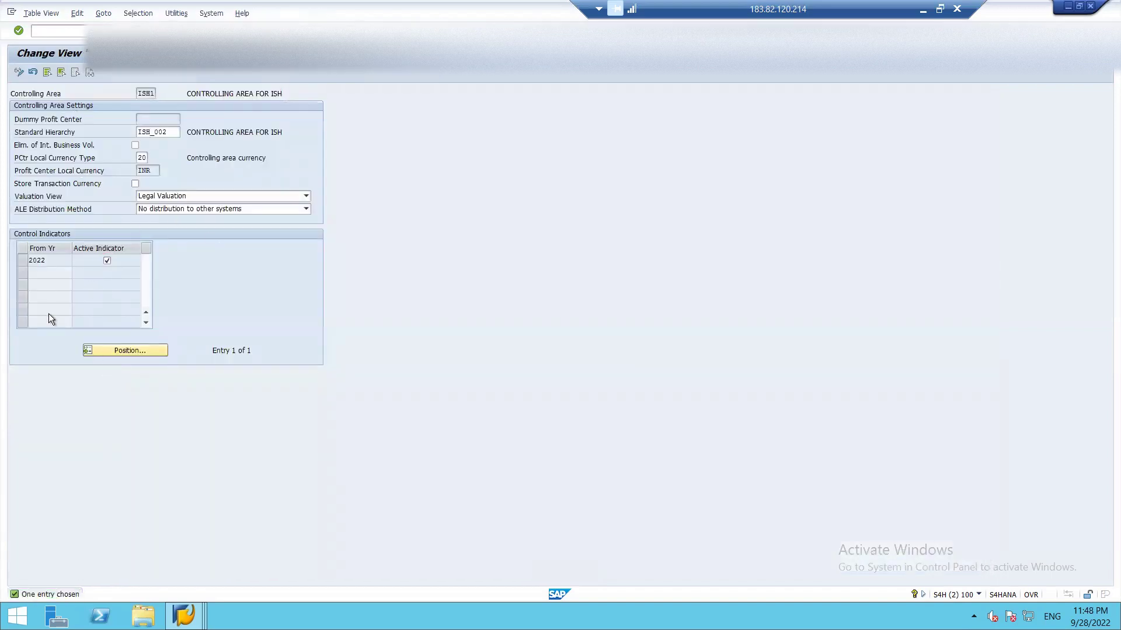
{"action": "key", "text": "F3"}
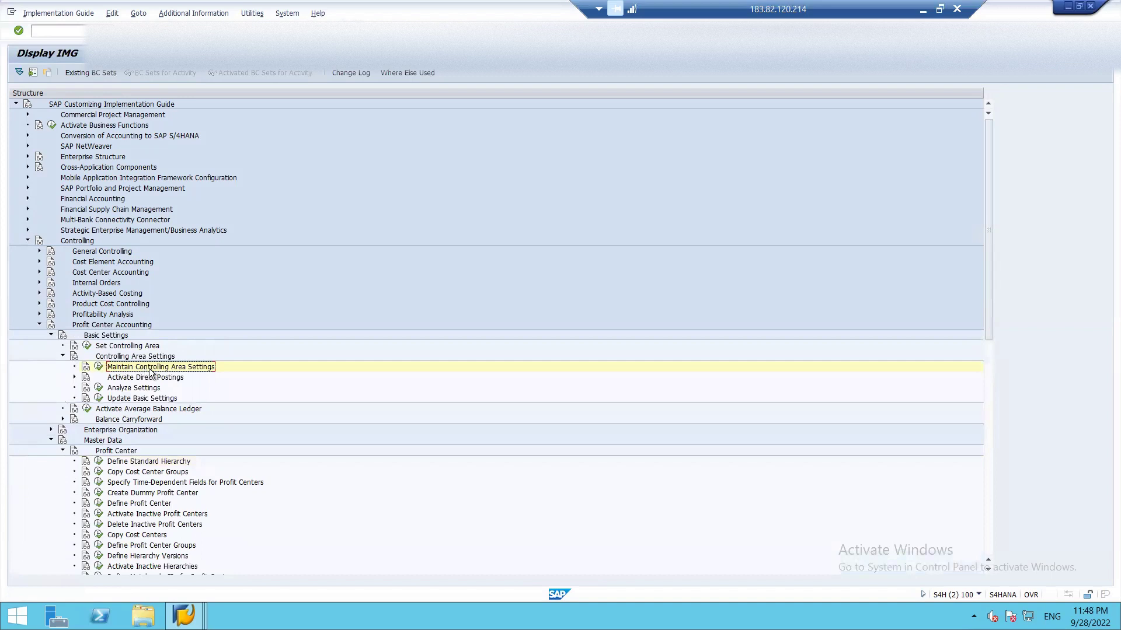
{"action": "left_click", "coordinate": [98, 366]}
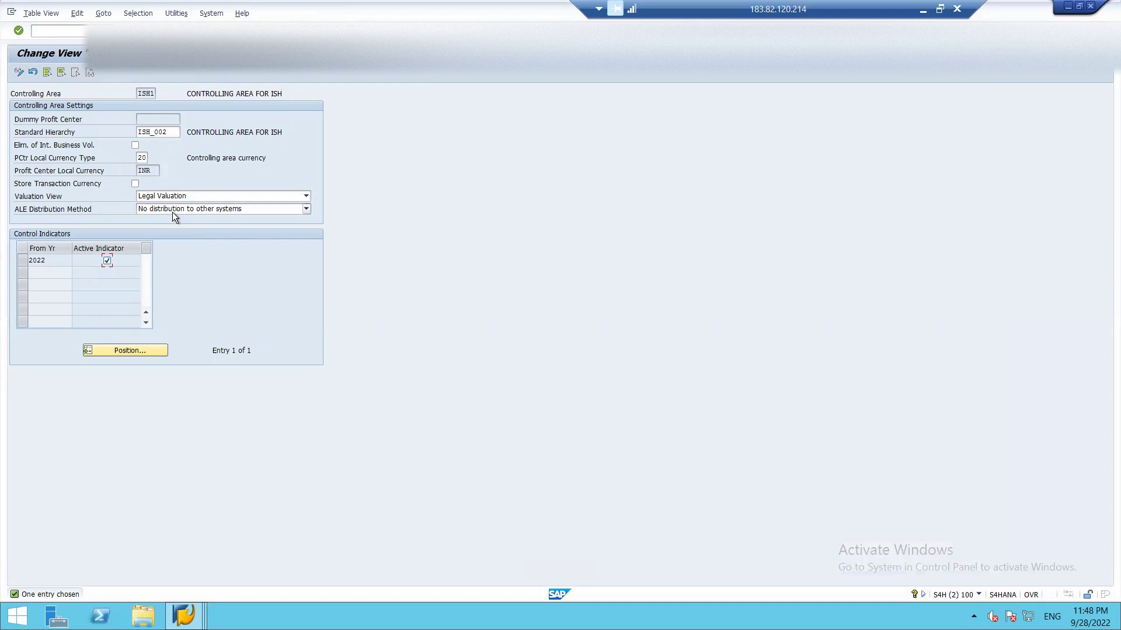
{"action": "key", "text": "F3"}
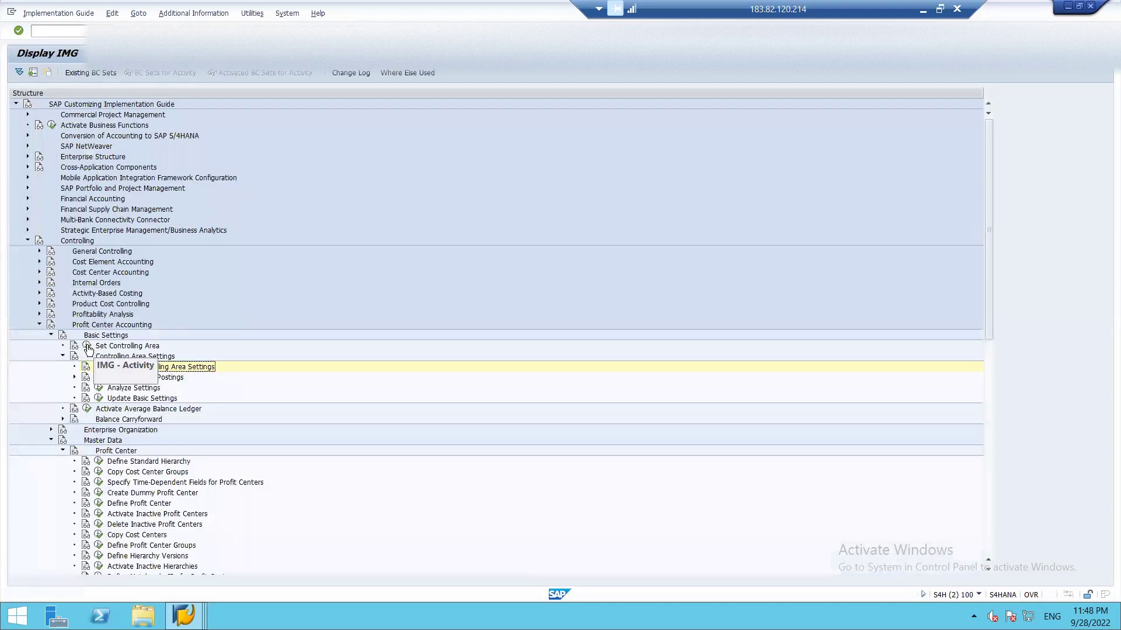
- Switch the controlling area to FI02 and open its settings (CONTROLLING AREA FOR FIFA)
{"action": "left_click", "coordinate": [87, 345]}
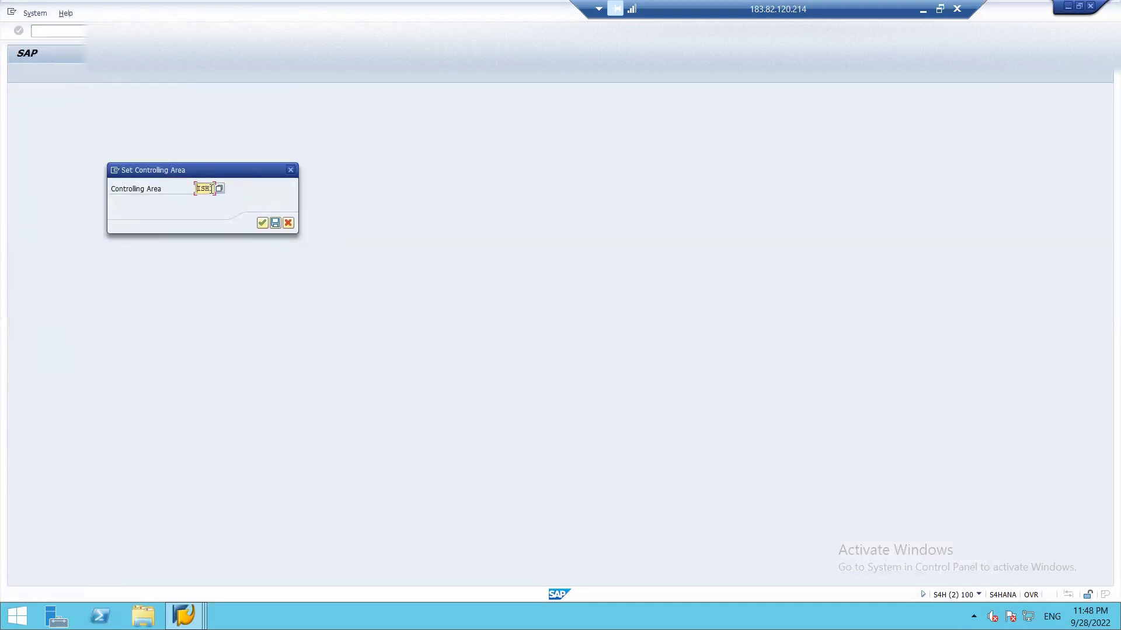
{"action": "key", "text": "BackSpace"}
{"action": "key", "text": "BackSpace"}
{"action": "key", "text": "BackSpace"}
{"action": "key", "text": "BackSpace"}
{"action": "type", "text": "fi02"}
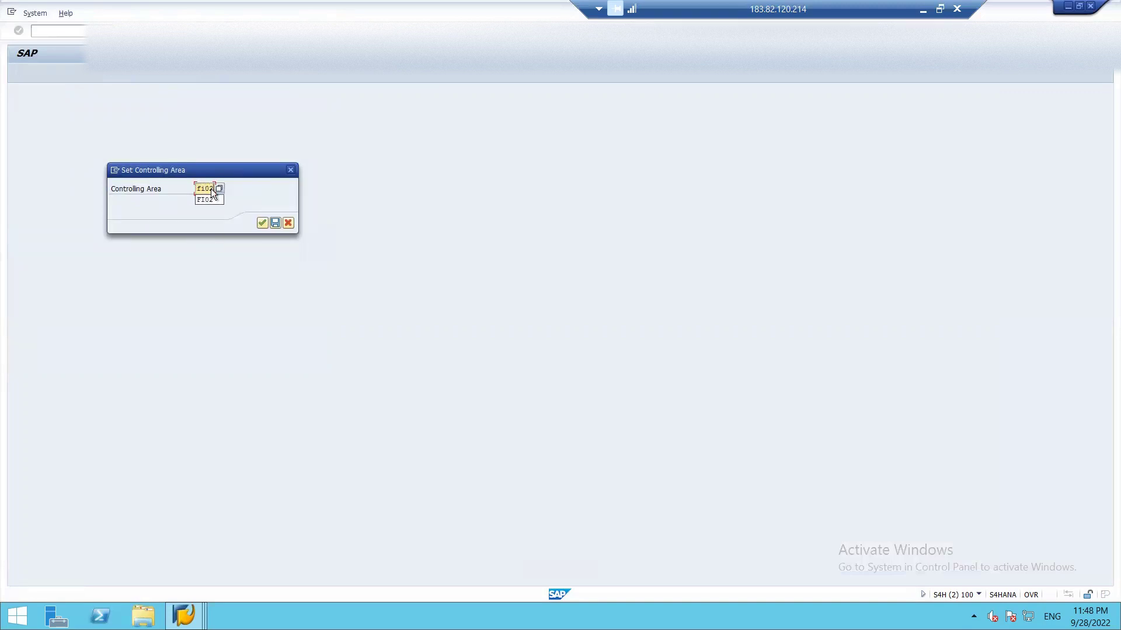
{"action": "key", "text": "Return"}
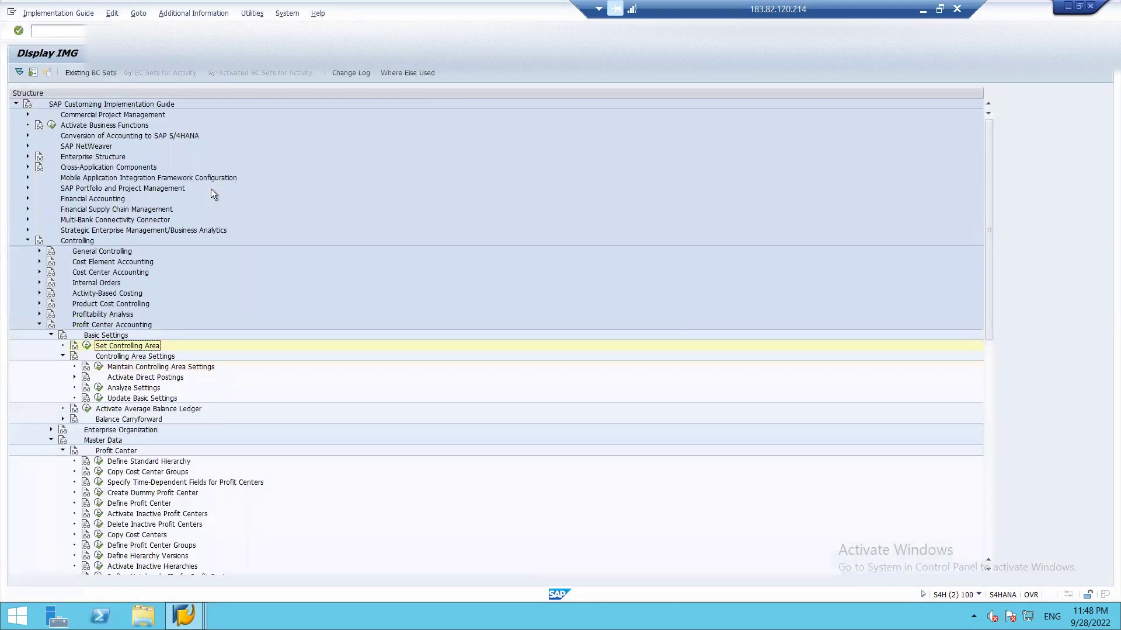
{"action": "left_click", "coordinate": [99, 367]}
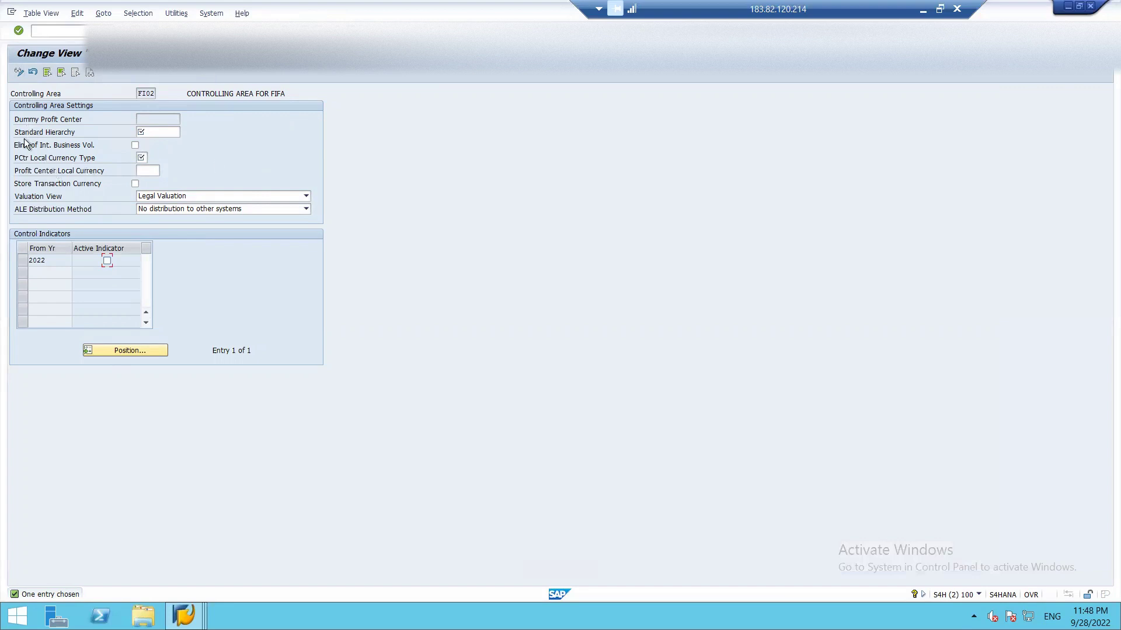
- Enter standard hierarchy 1122 and choose local currency type 20, controlling area currency
{"action": "left_click", "coordinate": [155, 130]}
{"action": "type", "text": "1122"}
{"action": "left_click", "coordinate": [148, 157]}
{"action": "type", "text": "inr"}
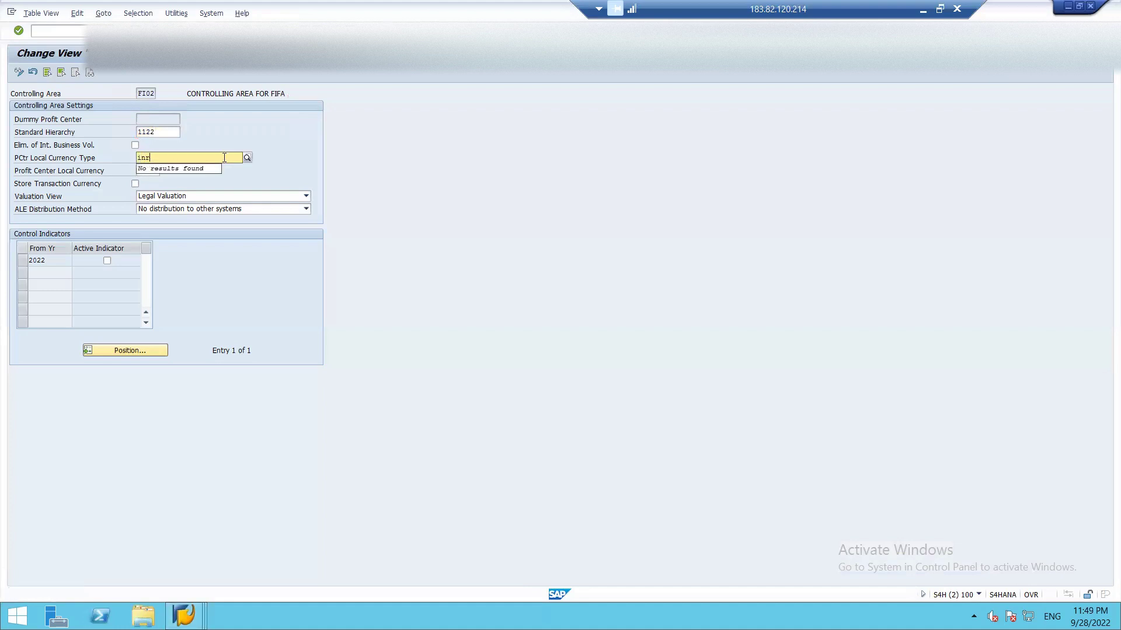
{"action": "left_click", "coordinate": [247, 158]}
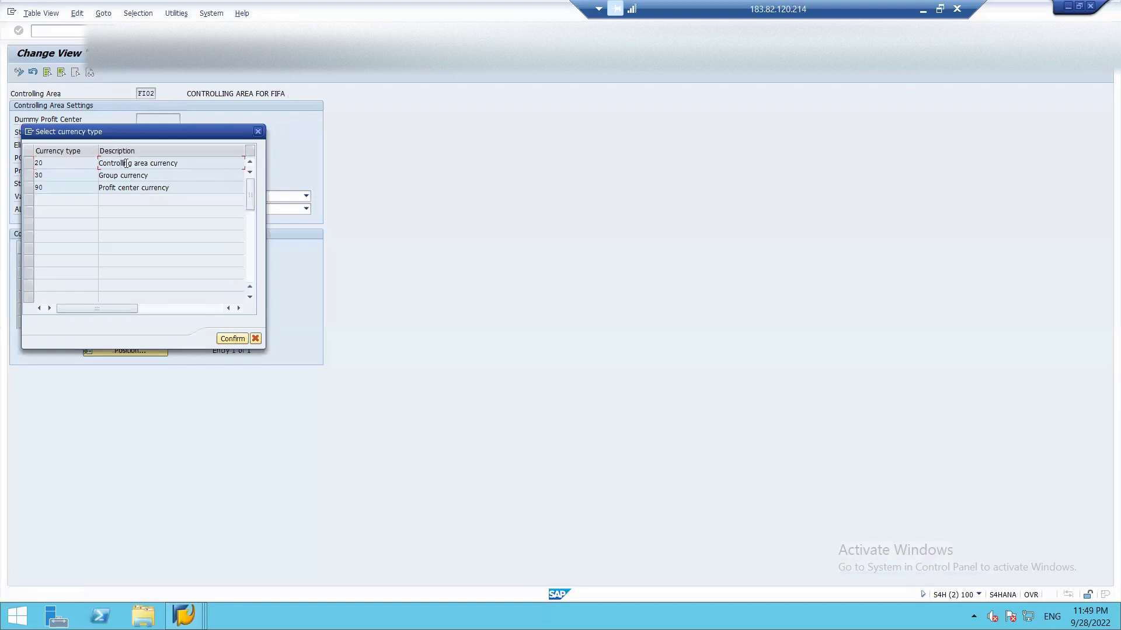
{"action": "double_click", "coordinate": [57, 163]}
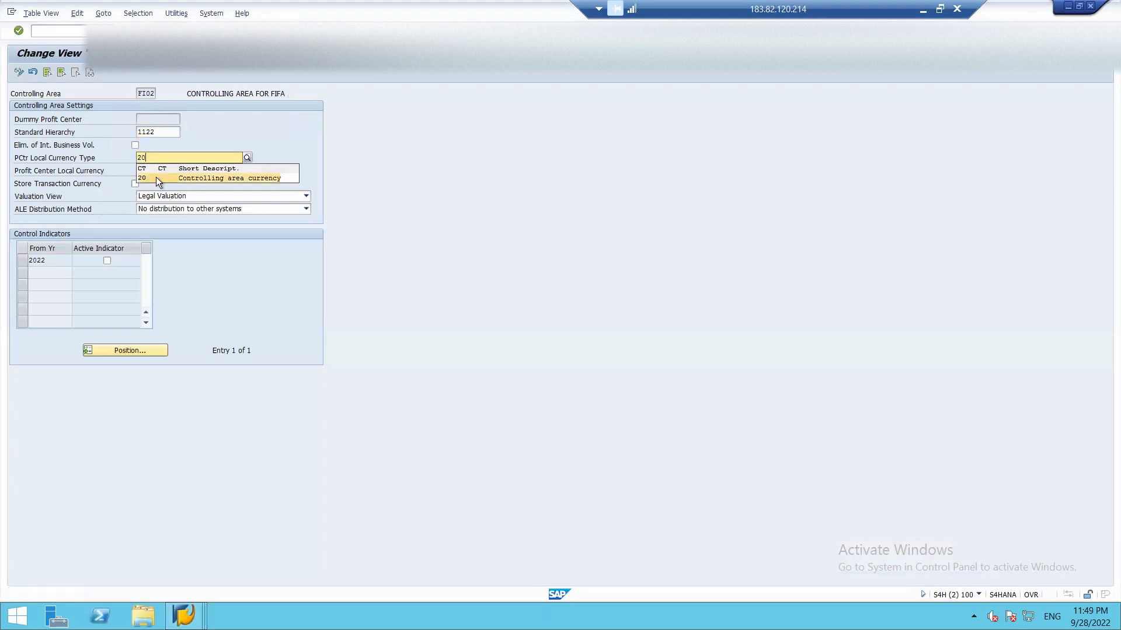
{"action": "left_click", "coordinate": [156, 177]}
- Set the profit center local currency to INR and mark 2022 as active
{"action": "left_click", "coordinate": [156, 171]}
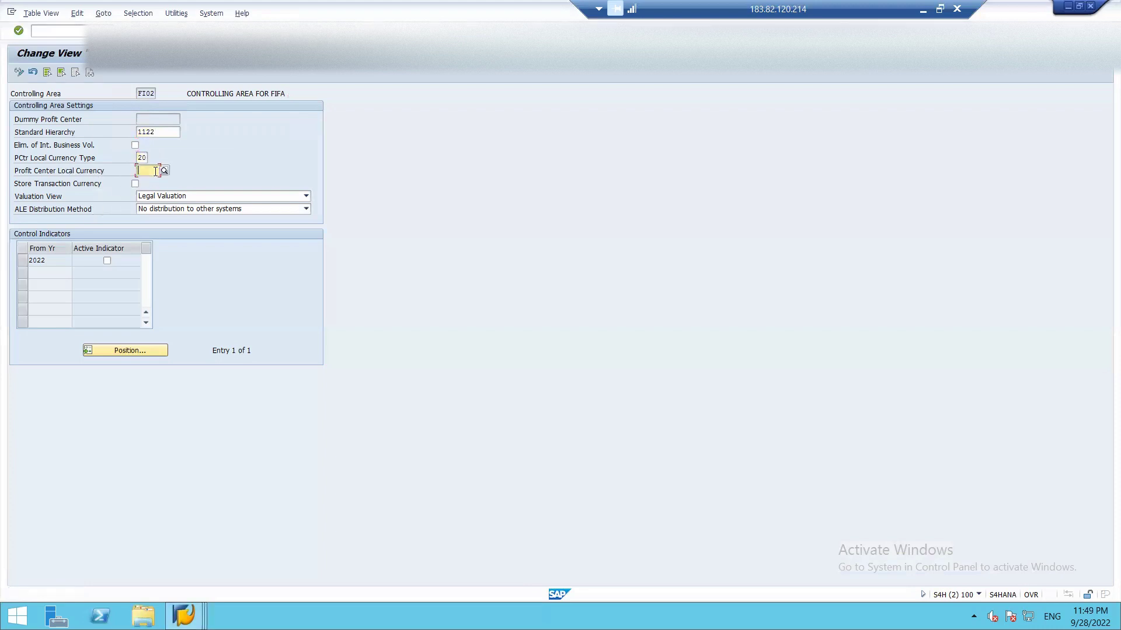
{"action": "left_click", "coordinate": [164, 173]}
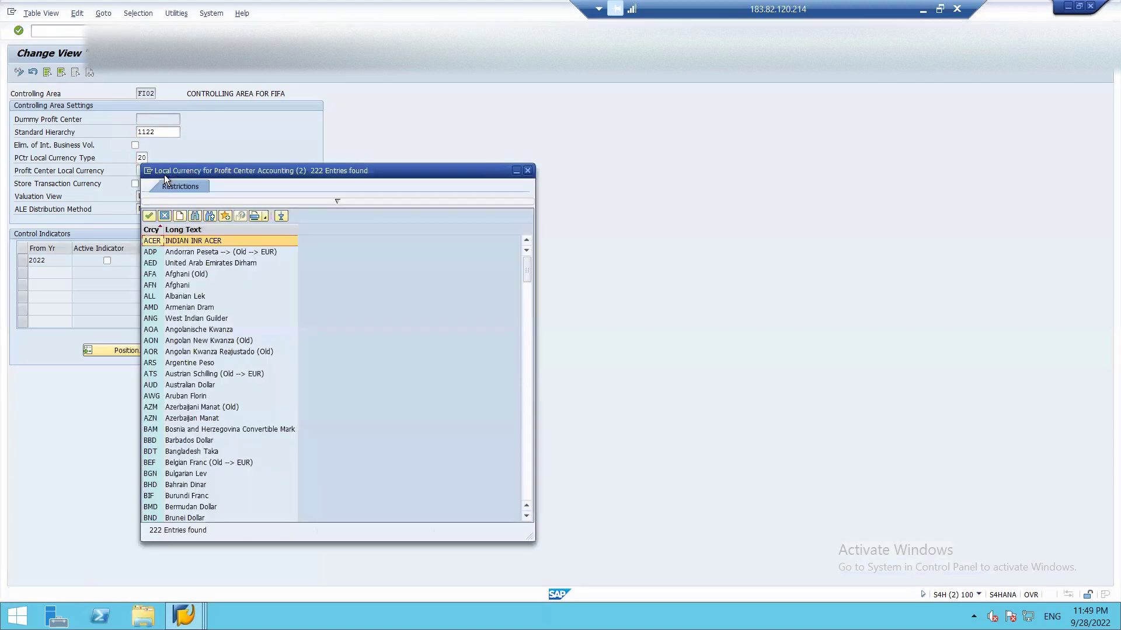
{"action": "key", "text": "Escape"}
{"action": "type", "text": "inr"}
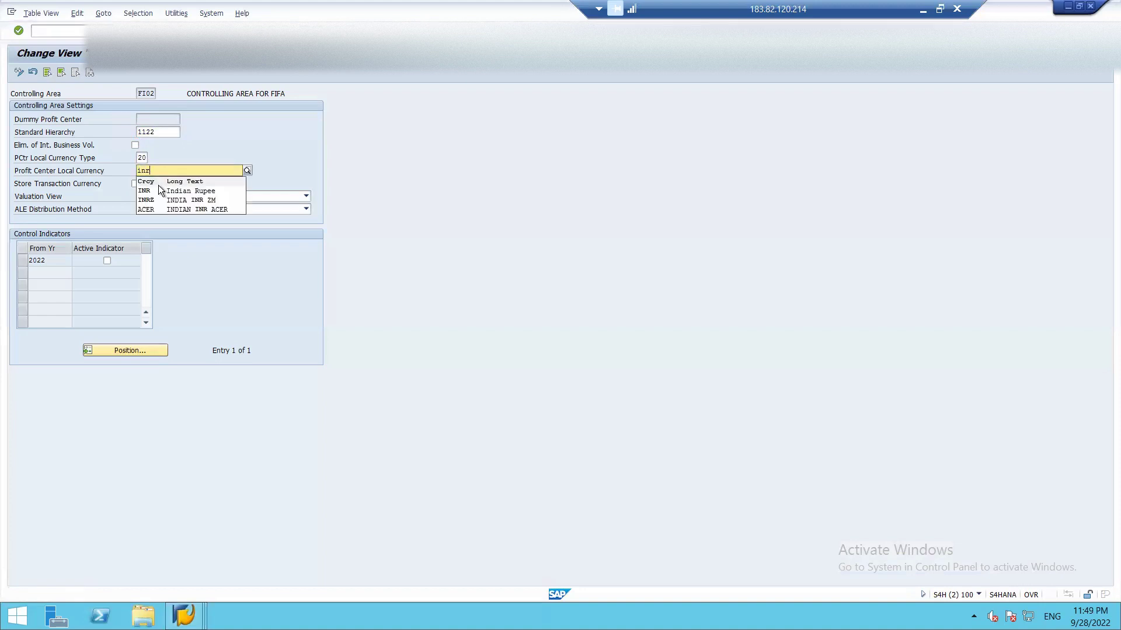
{"action": "left_click", "coordinate": [159, 188]}
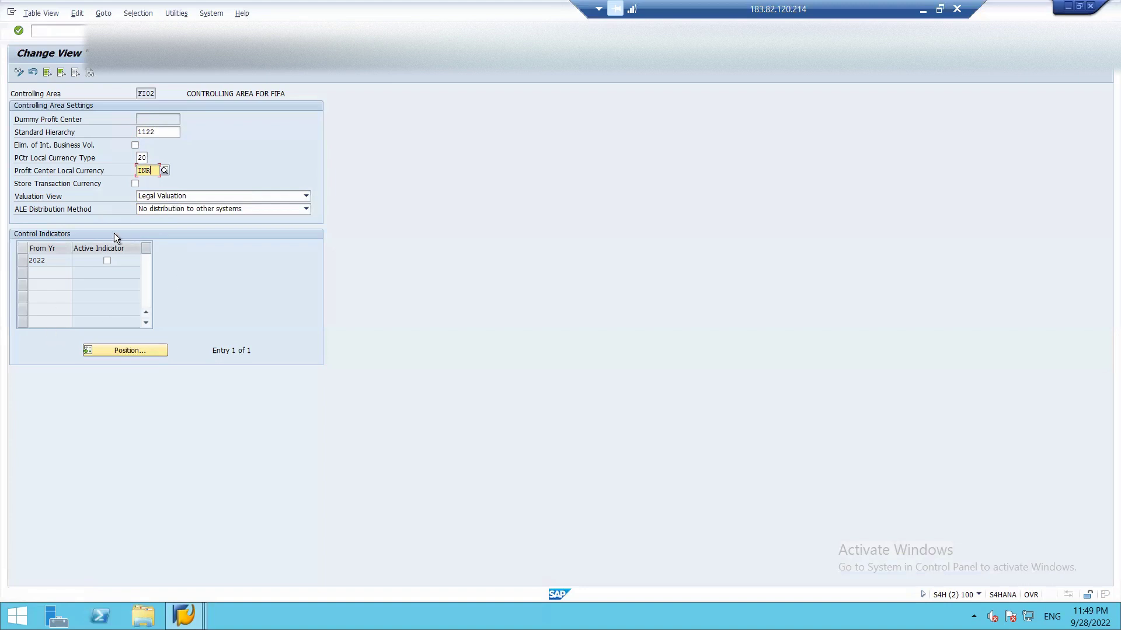
{"action": "left_click", "coordinate": [109, 260]}
- Save FI02's settings with standard hierarchy FIF_PFT in place of the rejected 1122, then return to the IMG
{"action": "left_click", "coordinate": [145, 31]}
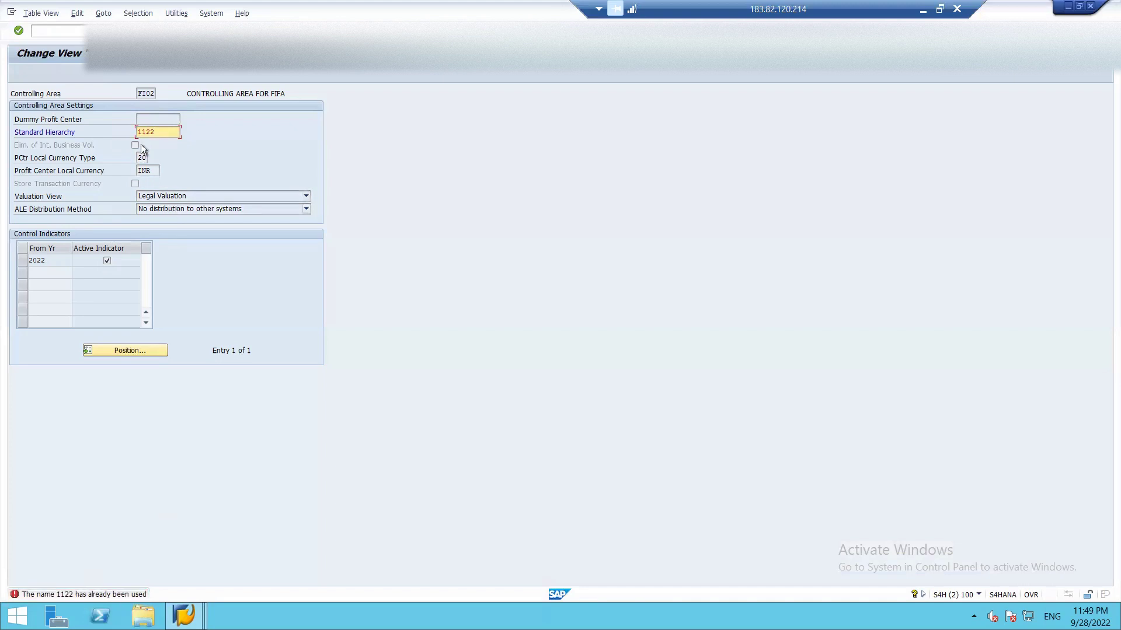
{"action": "key", "text": "BackSpace"}
{"action": "key", "text": "BackSpace"}
{"action": "key", "text": "BackSpace"}
{"action": "key", "text": "BackSpace"}
{"action": "type", "text": "FIF_PFT"}
{"action": "key", "text": "Return"}
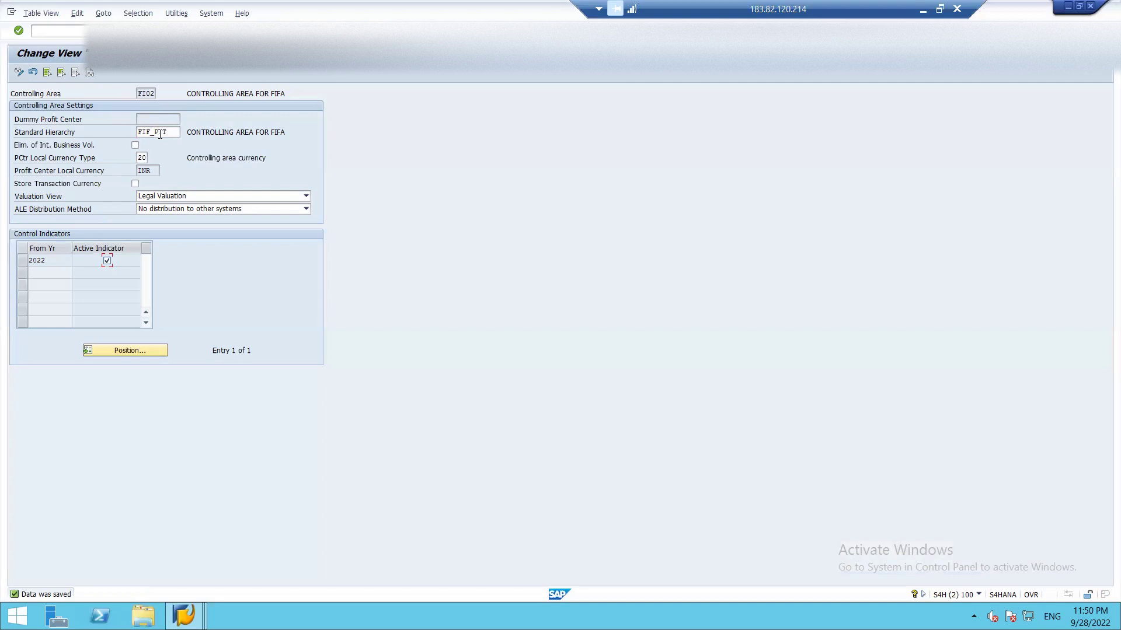
{"action": "key", "text": "F3"}
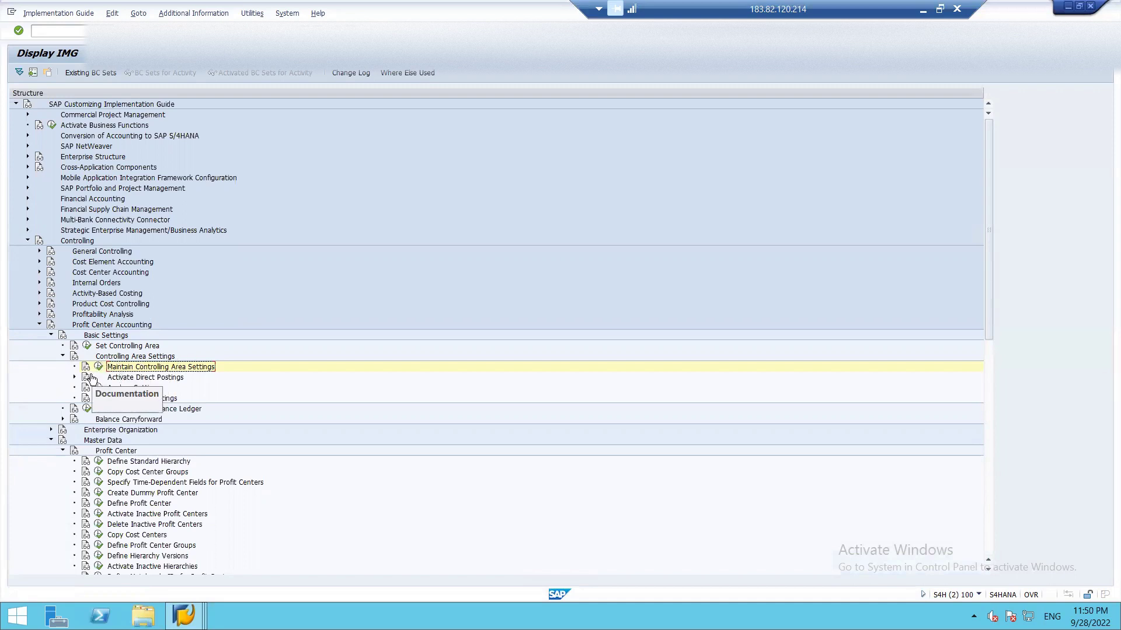
- Return to the SAP menu and expand Accounting > Controlling > Profit Center Accounting > Master Data
{"action": "key", "text": "F3"}
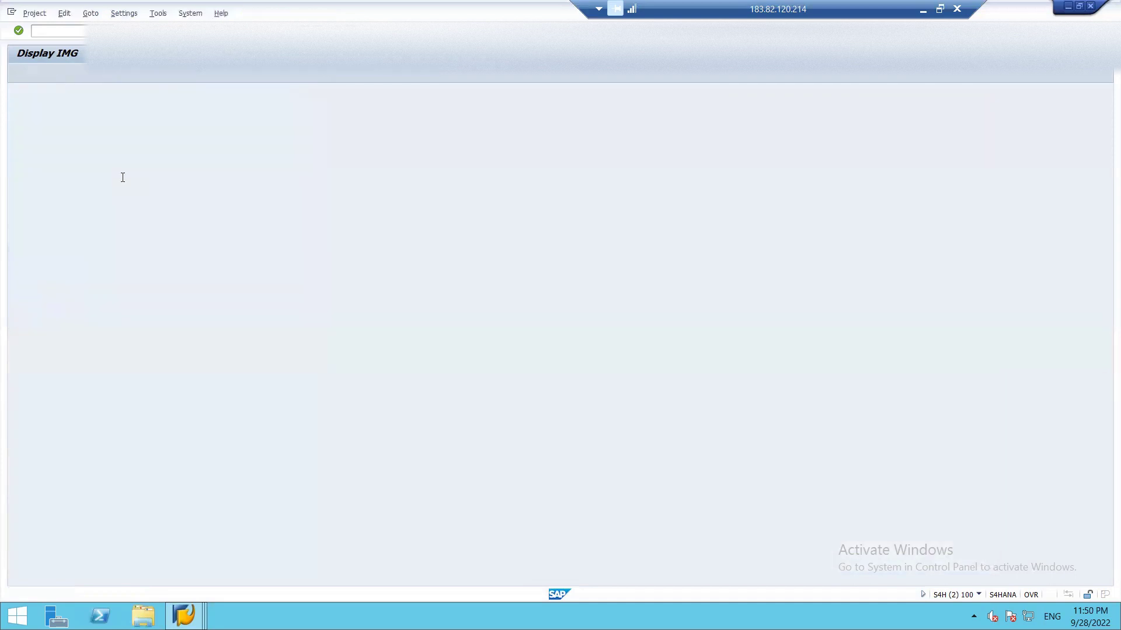
{"action": "key", "text": "F3"}
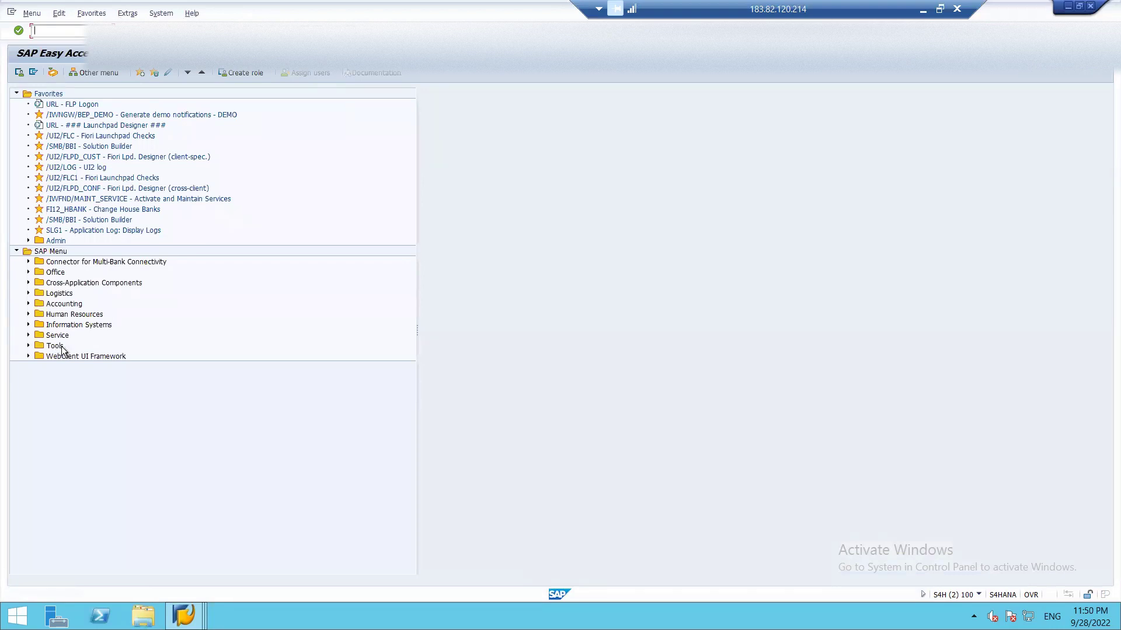
{"action": "left_click", "coordinate": [28, 303]}
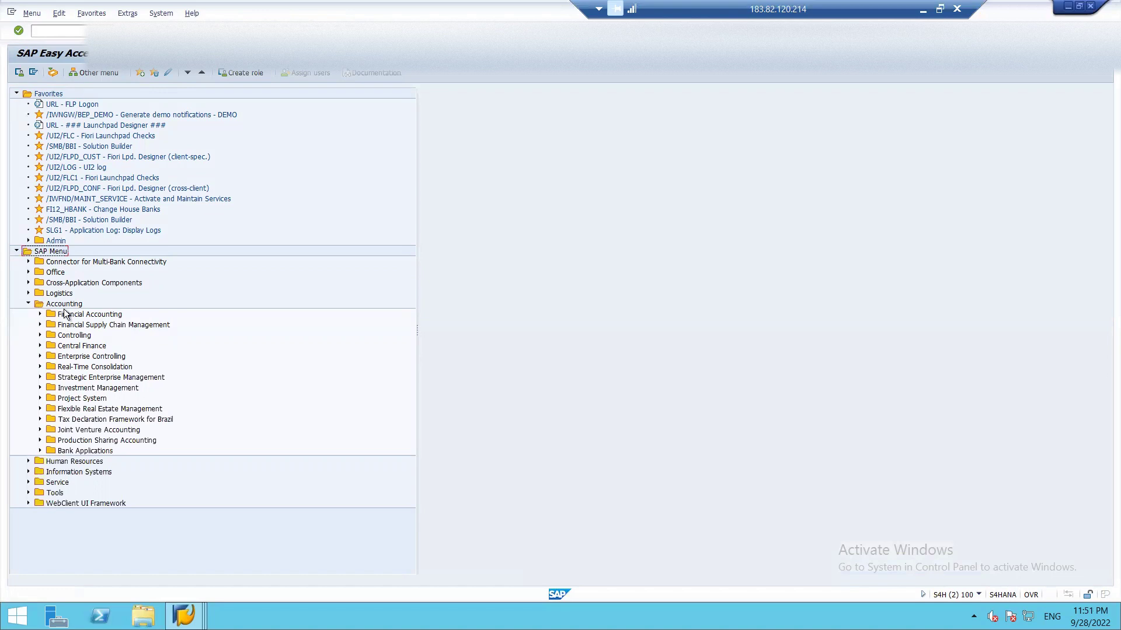
{"action": "left_click", "coordinate": [39, 335]}
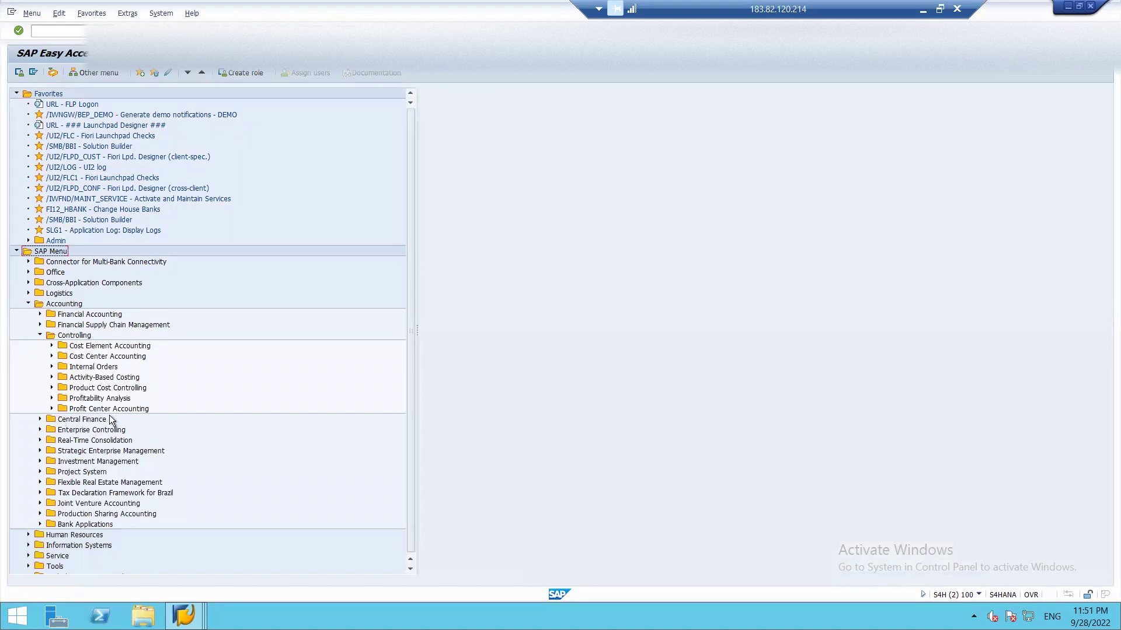
{"action": "left_click", "coordinate": [52, 409]}
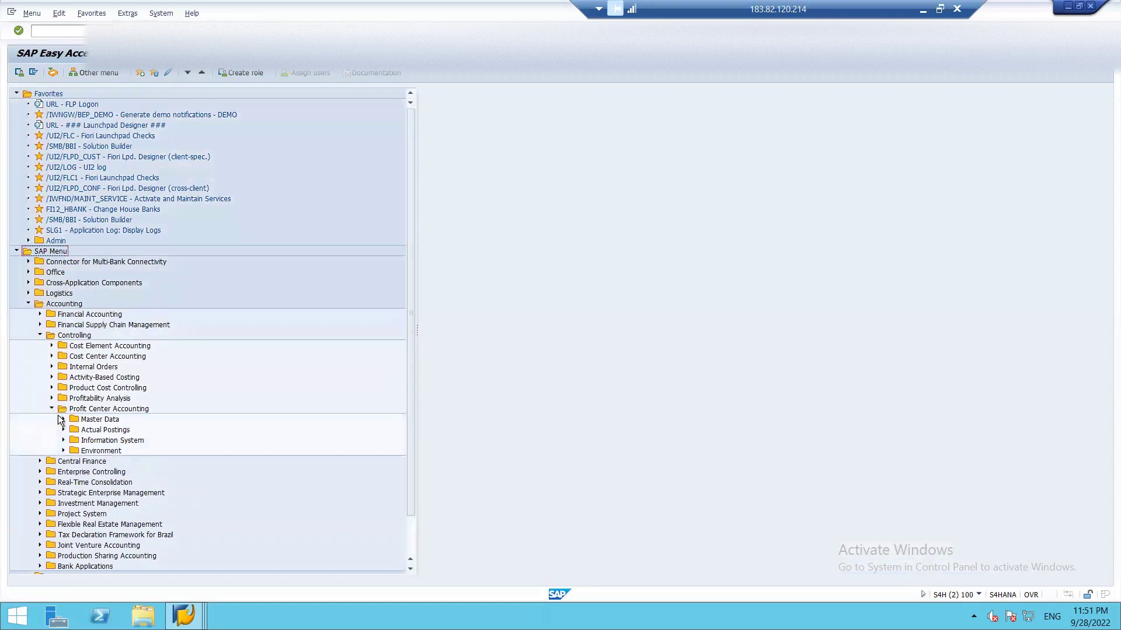
{"action": "left_click", "coordinate": [64, 420]}
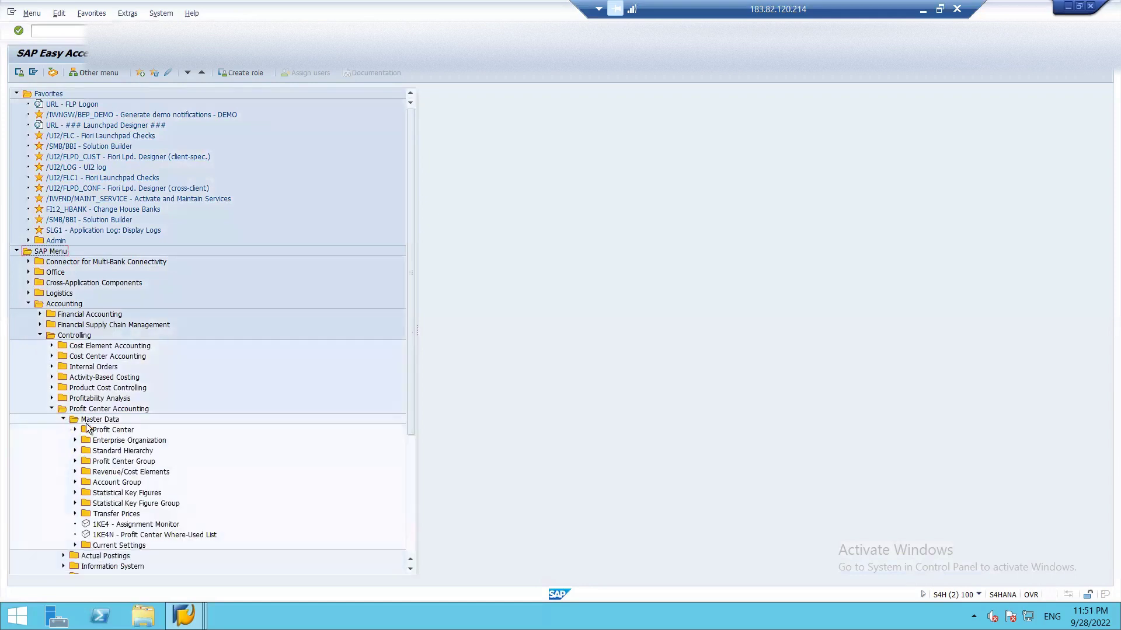
- Expand the Profit Center, Standard Hierarchy and Profit Center Group folders and run KCH5N for FIF_PFT
{"action": "left_click", "coordinate": [75, 431]}
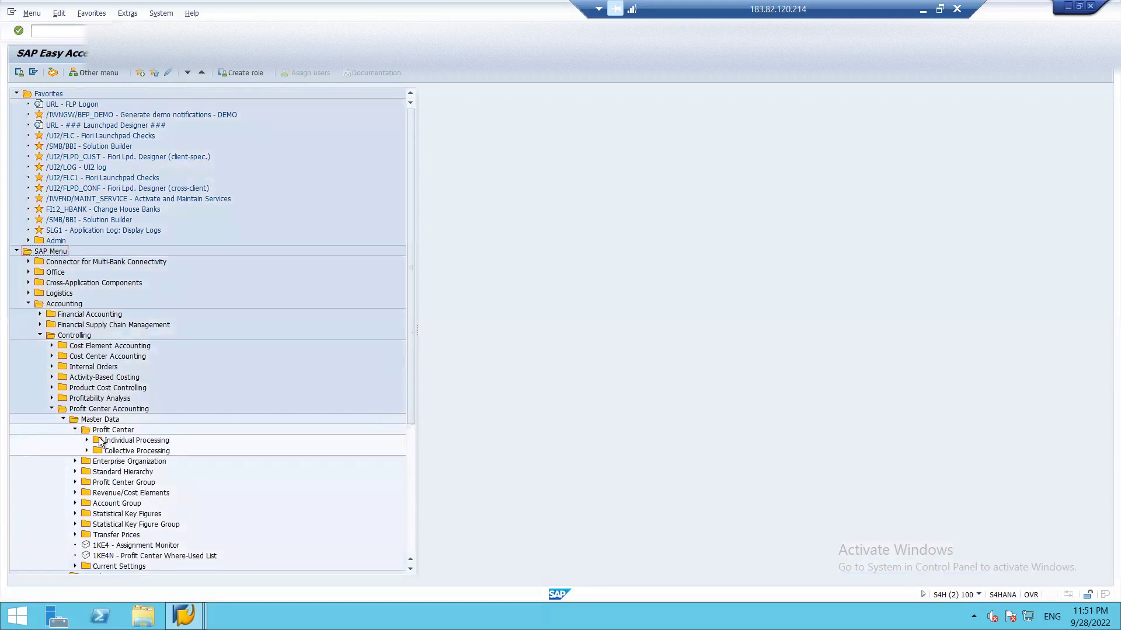
{"action": "left_click", "coordinate": [86, 440]}
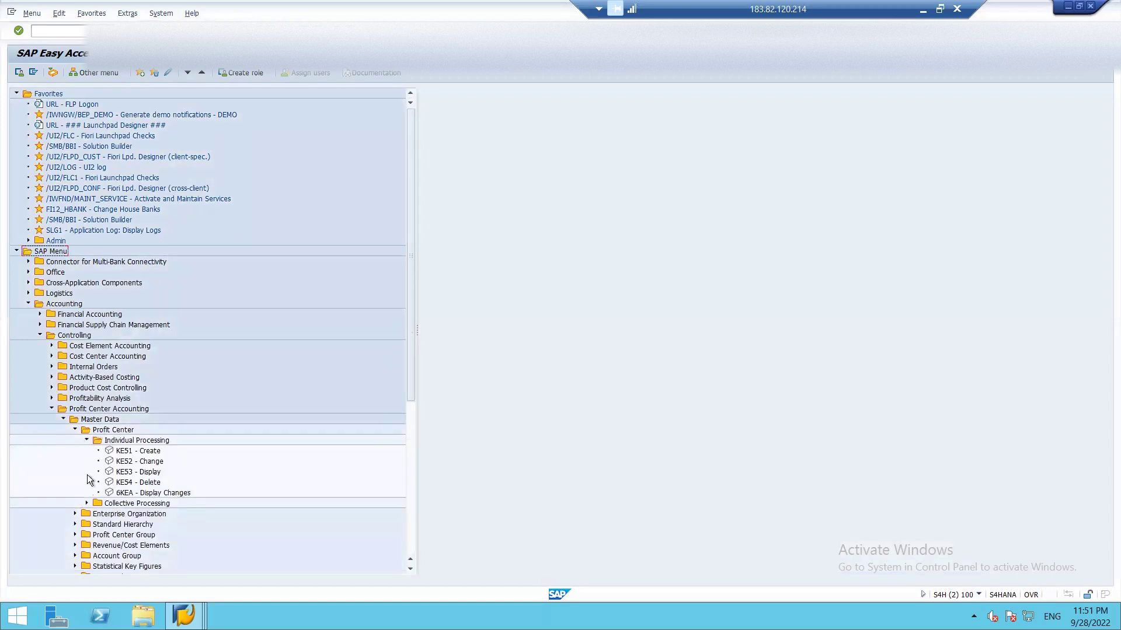
{"action": "left_click", "coordinate": [75, 524]}
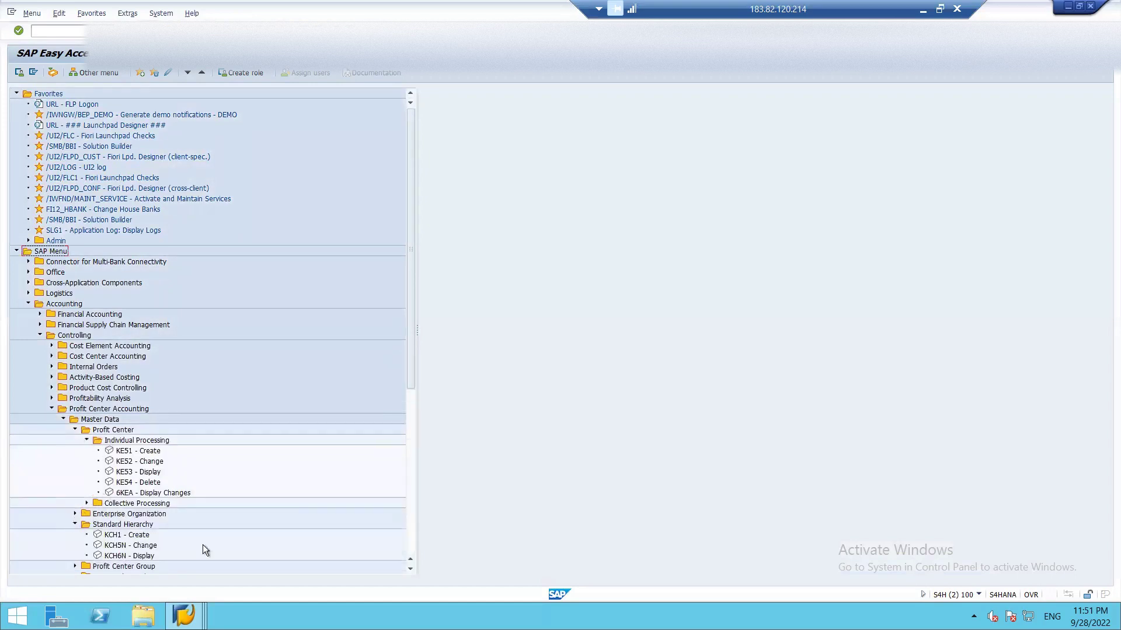
{"action": "left_click", "coordinate": [411, 569]}
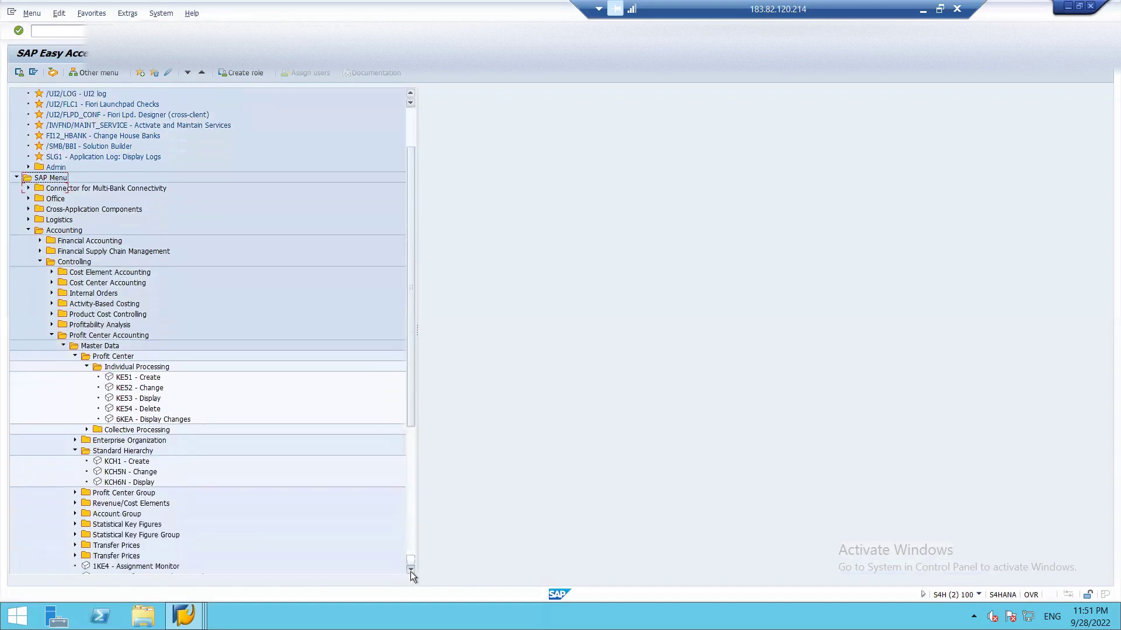
{"action": "left_click", "coordinate": [411, 569]}
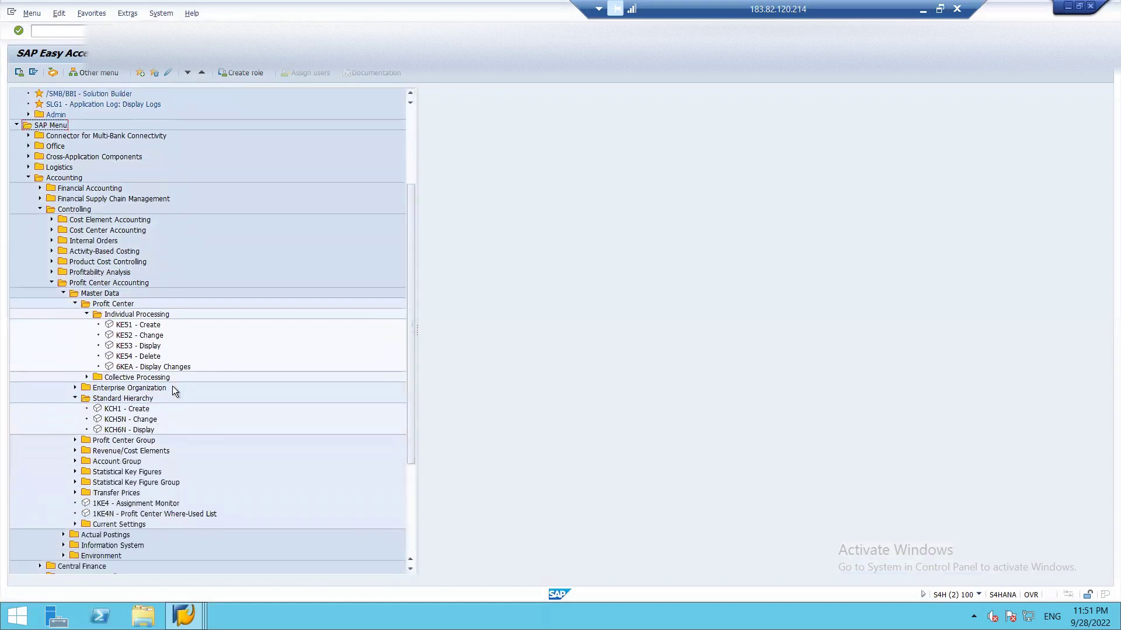
{"action": "left_click", "coordinate": [75, 441]}
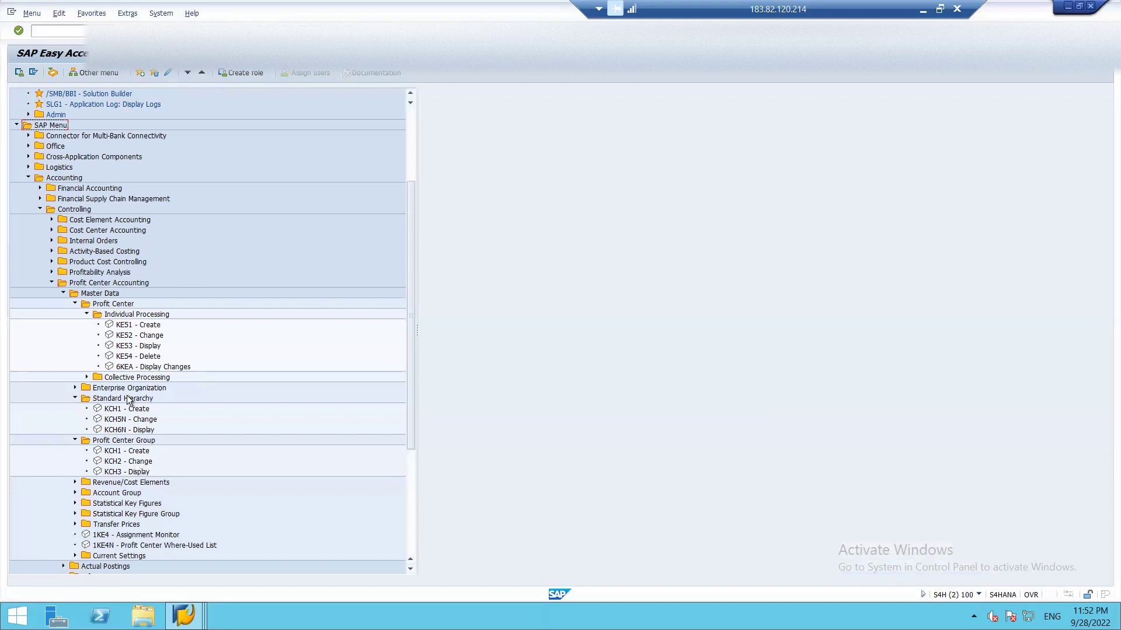
{"action": "double_click", "coordinate": [116, 420]}
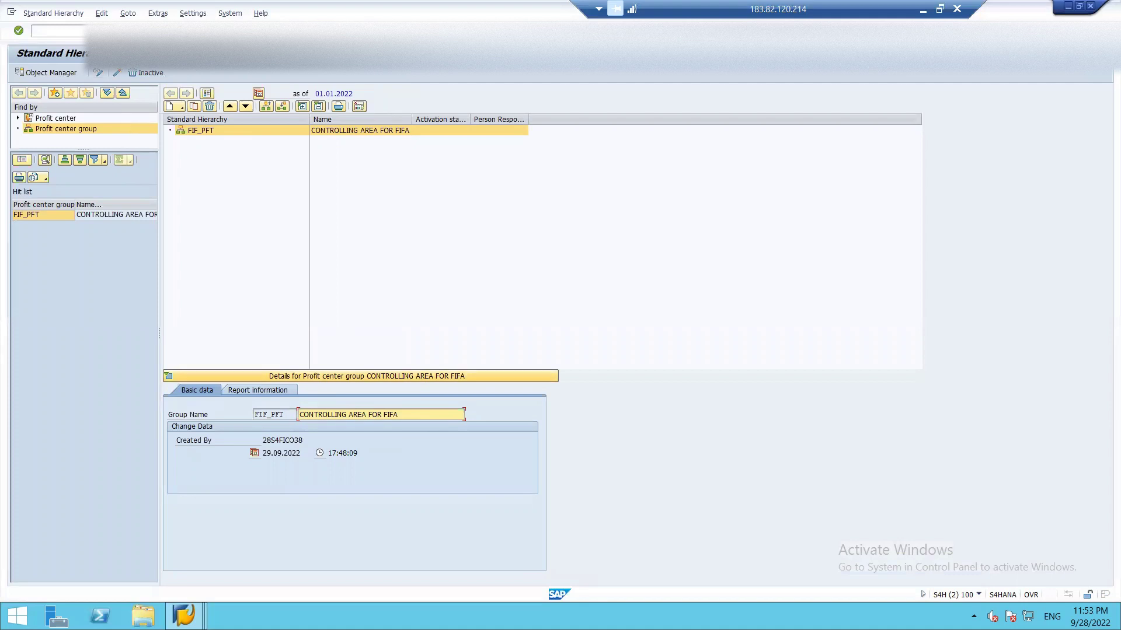
- Leave the FIF_PFT hierarchy and run OKK to reopen Set Controlling Area
{"action": "left_click", "coordinate": [155, 31]}
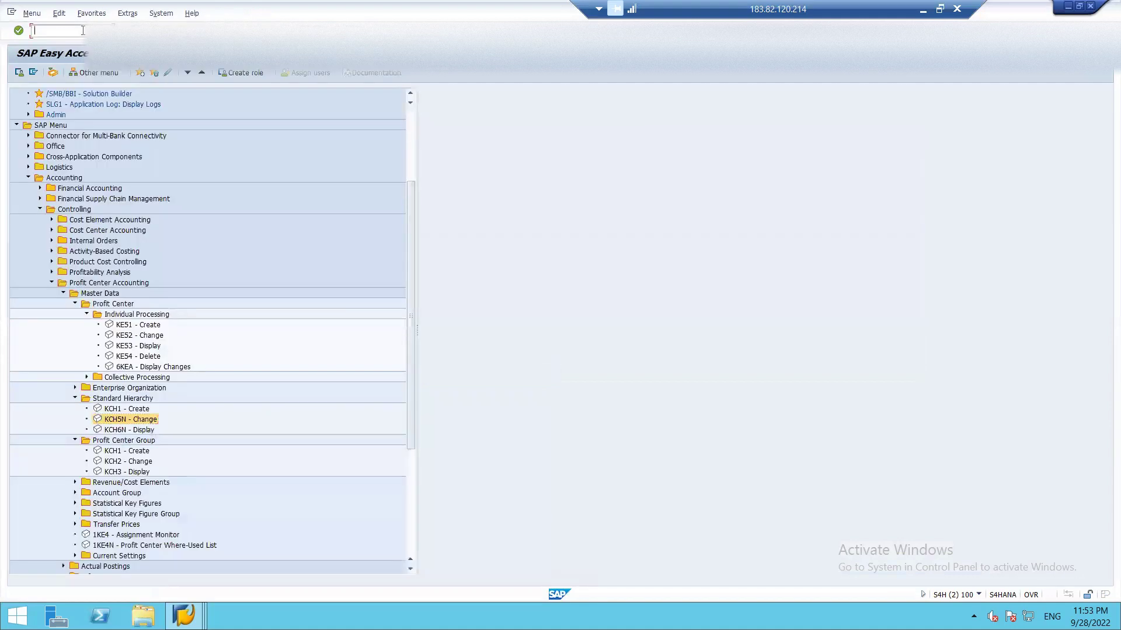
{"action": "type", "text": "OKK"}
{"action": "key", "text": "Return"}
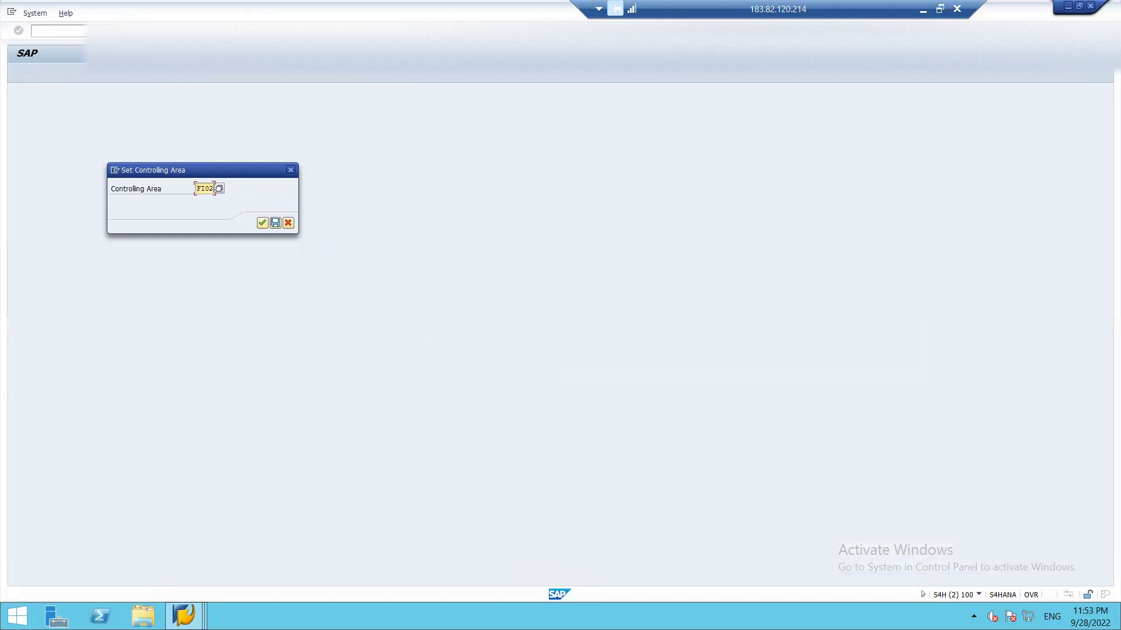
- Change the controlling area to ISH, open hierarchy ISH_002 with KCH5N, then bring Excel forward
{"action": "key", "text": "BackSpace"}
{"action": "key", "text": "BackSpace"}
{"action": "key", "text": "BackSpace"}
{"action": "key", "text": "BackSpace"}
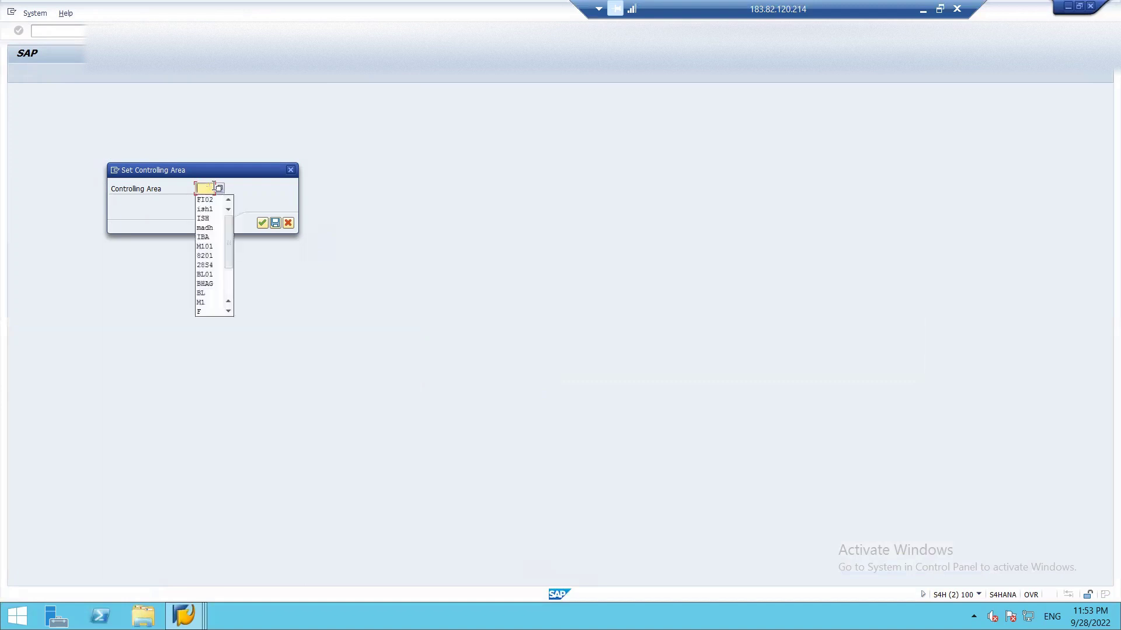
{"action": "type", "text": "ISH"}
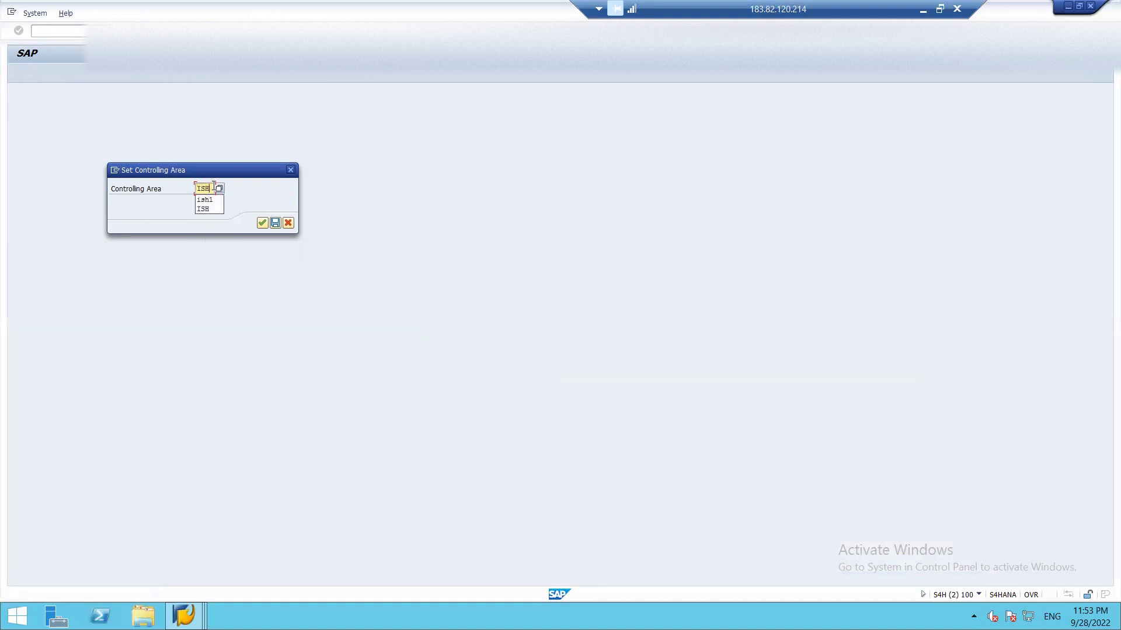
{"action": "type", "text": "1"}
{"action": "left_click", "coordinate": [261, 223]}
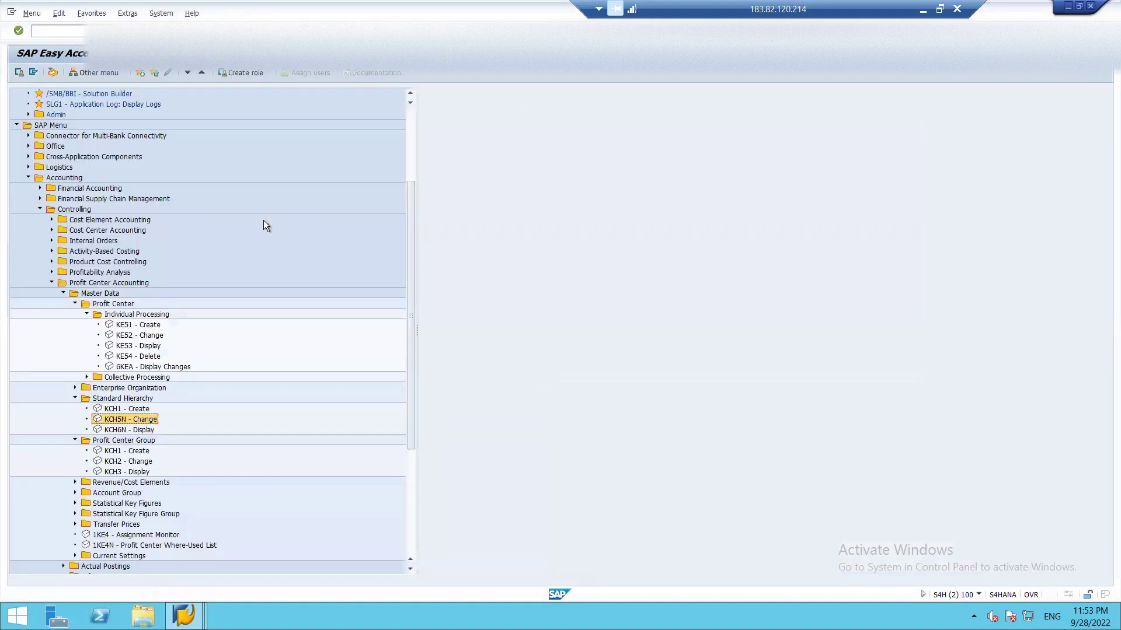
{"action": "double_click", "coordinate": [110, 425]}
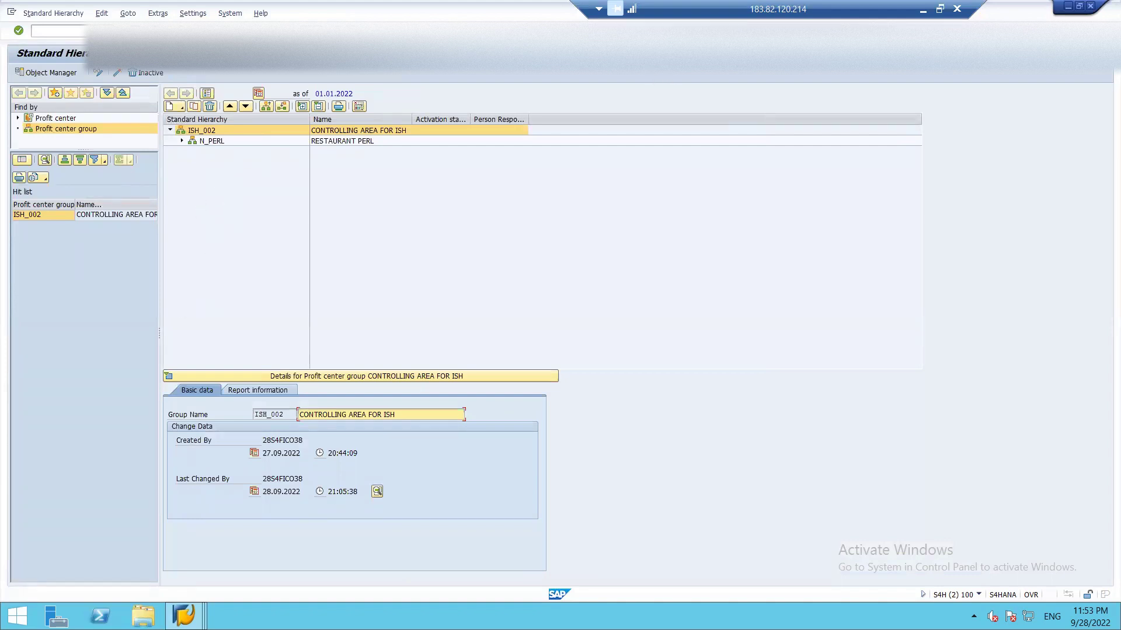
{"action": "left_click", "coordinate": [922, 9]}
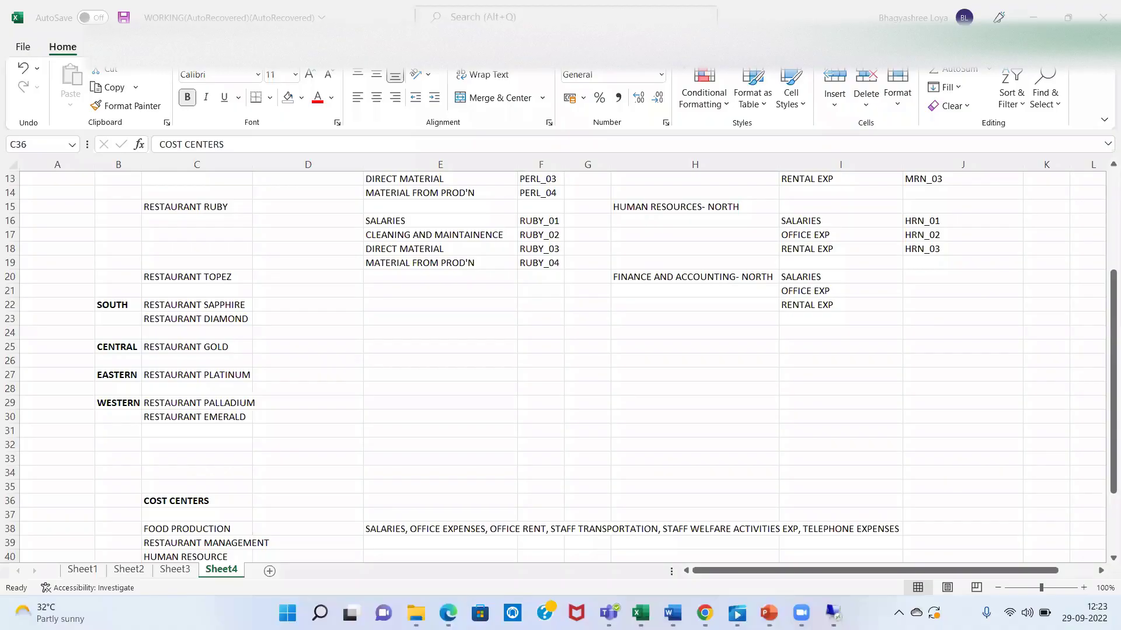
{"action": "key", "text": "Up"}
{"action": "key", "text": "Up"}
{"action": "key", "text": "Up"}
{"action": "key", "text": "Up"}
{"action": "key", "text": "Up"}
{"action": "key", "text": "Up"}
{"action": "key", "text": "Up"}
{"action": "key", "text": "Up"}
{"action": "key", "text": "Up"}
{"action": "key", "text": "Up"}
{"action": "key", "text": "Up"}
{"action": "key", "text": "Up"}
{"action": "key", "text": "Up"}
{"action": "key", "text": "Up"}
{"action": "key", "text": "Up"}
{"action": "key", "text": "Up"}
{"action": "key", "text": "Up"}
{"action": "key", "text": "Up"}
{"action": "key", "text": "Up"}
{"action": "key", "text": "Up"}
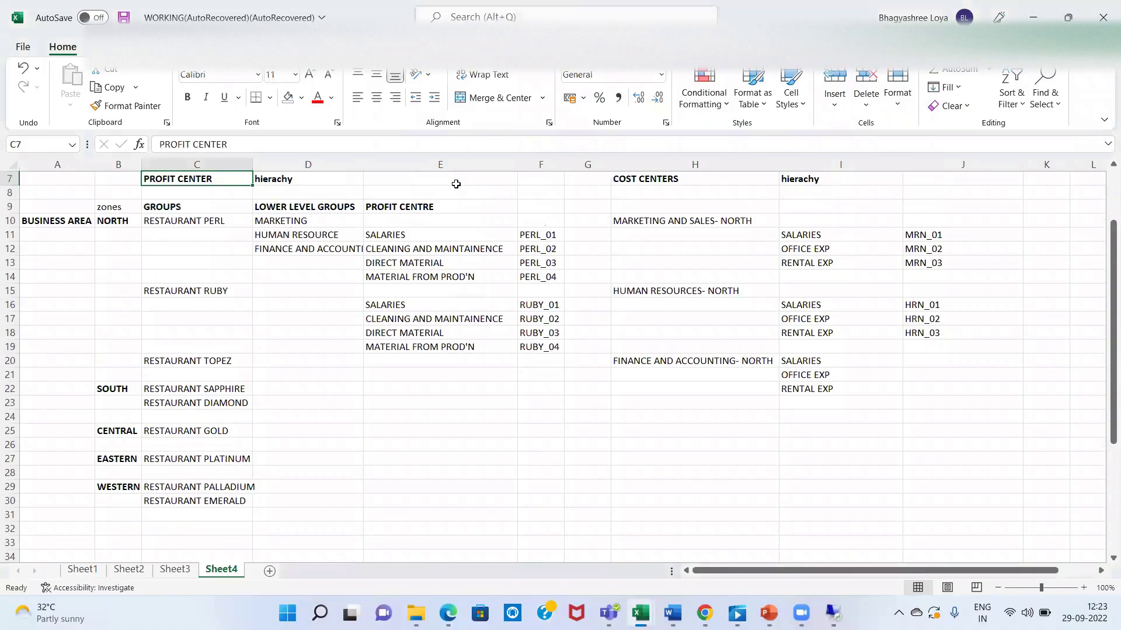
{"action": "key", "text": "Down"}
{"action": "key", "text": "Down"}
{"action": "key", "text": "Down"}
{"action": "key", "text": "Down"}
{"action": "key", "text": "Down"}
{"action": "key", "text": "Down"}
{"action": "key", "text": "Down"}
{"action": "key", "text": "Down"}
{"action": "key", "text": "Down"}
{"action": "key", "text": "Up"}
{"action": "key", "text": "Up"}
{"action": "key", "text": "Down"}
{"action": "key", "text": "Down"}
{"action": "key", "text": "Down"}
{"action": "key", "text": "Down"}
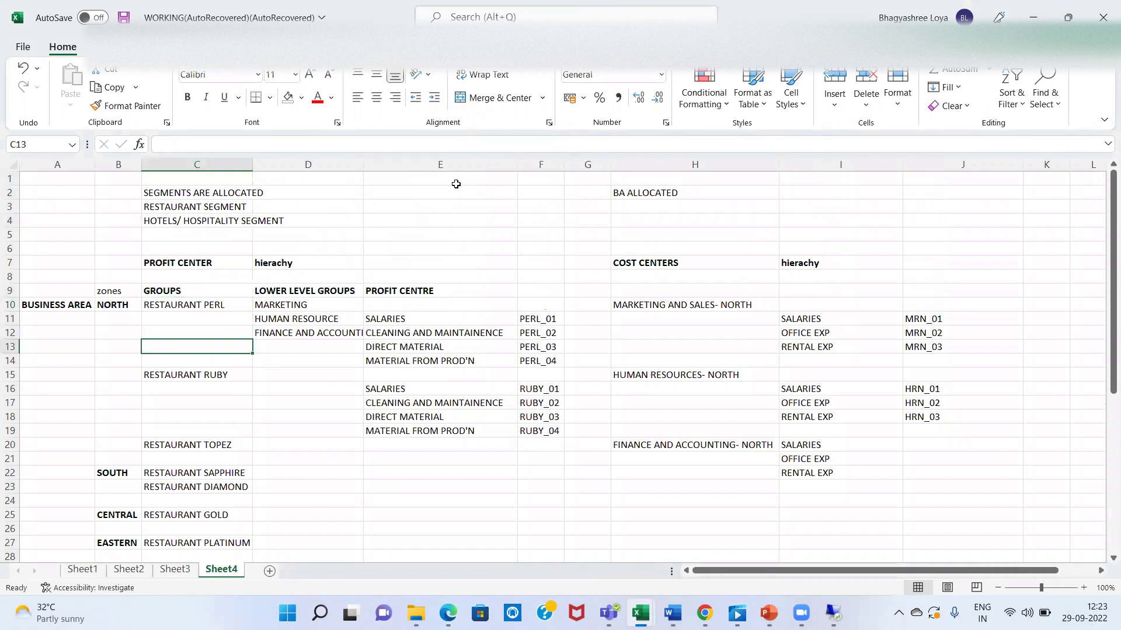
{"action": "key", "text": "Up"}
{"action": "key", "text": "Up"}
{"action": "key", "text": "Up"}
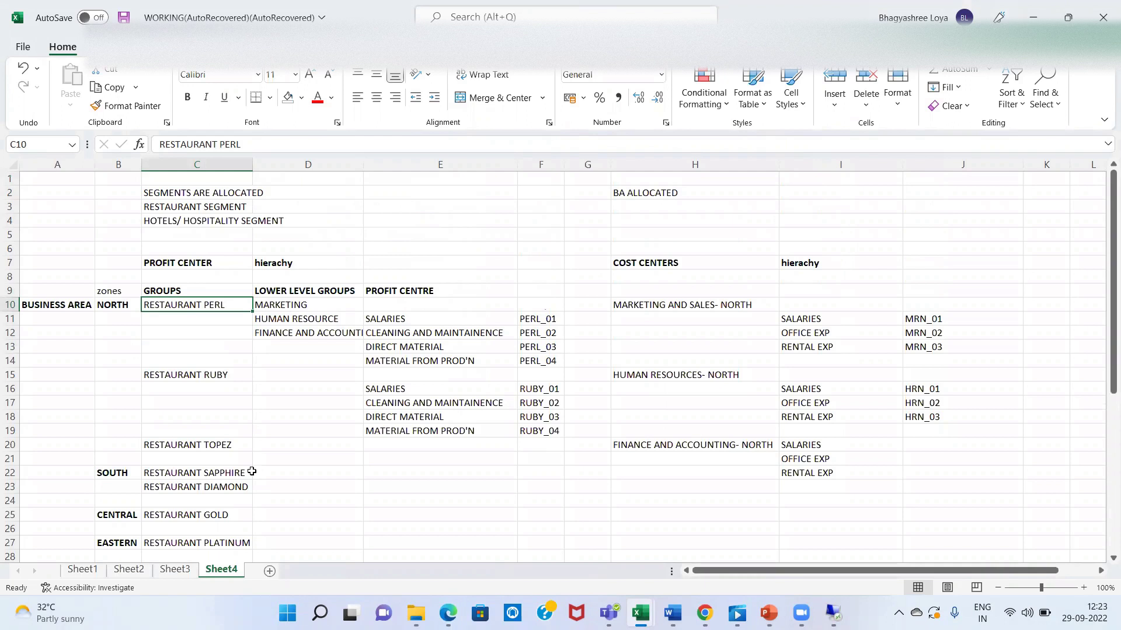
{"action": "left_click", "coordinate": [167, 337]}
{"action": "left_click", "coordinate": [187, 262]}
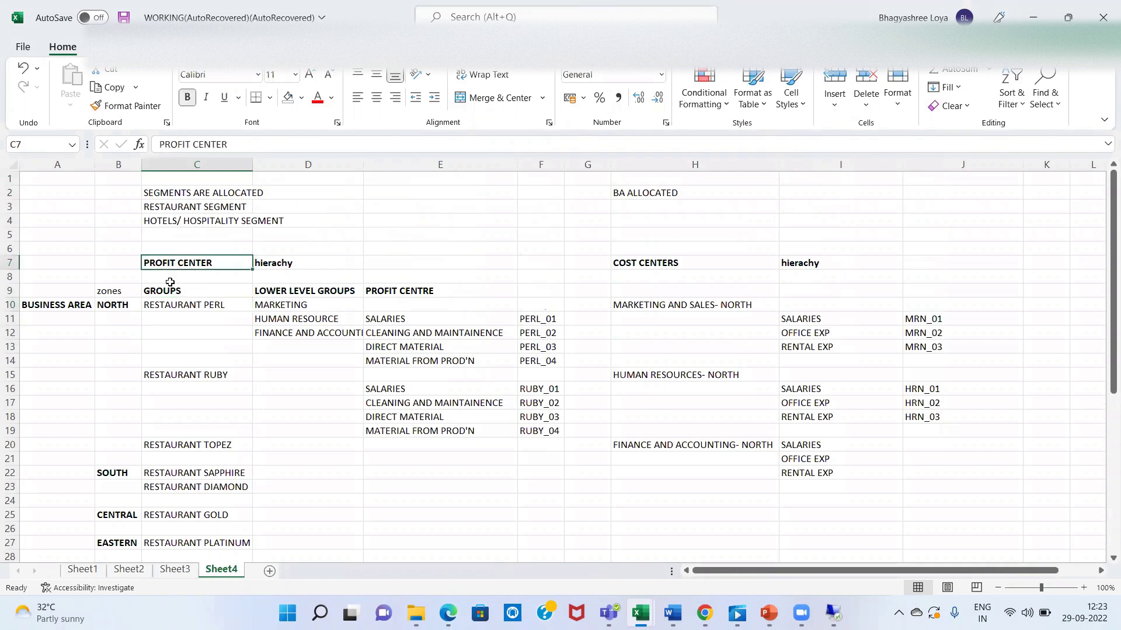
{"action": "left_click", "coordinate": [187, 308]}
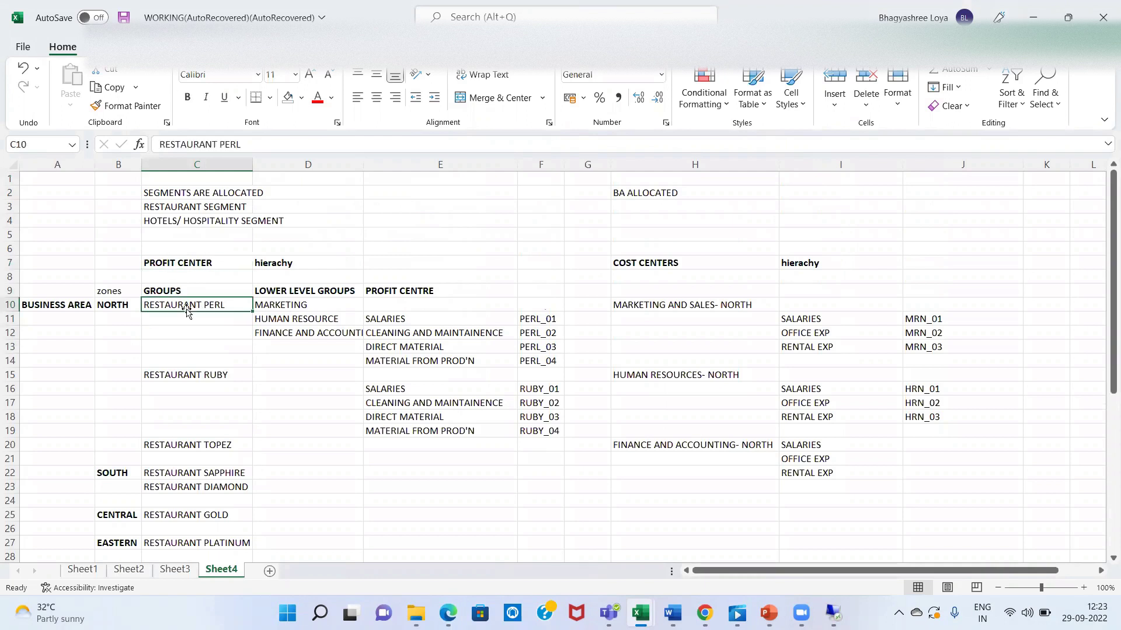
{"action": "key", "text": "Down"}
{"action": "key", "text": "Down"}
{"action": "key", "text": "Down"}
{"action": "key", "text": "Down"}
{"action": "key", "text": "Up"}
{"action": "key", "text": "Up"}
{"action": "key", "text": "Down"}
{"action": "key", "text": "Down"}
{"action": "key", "text": "Down"}
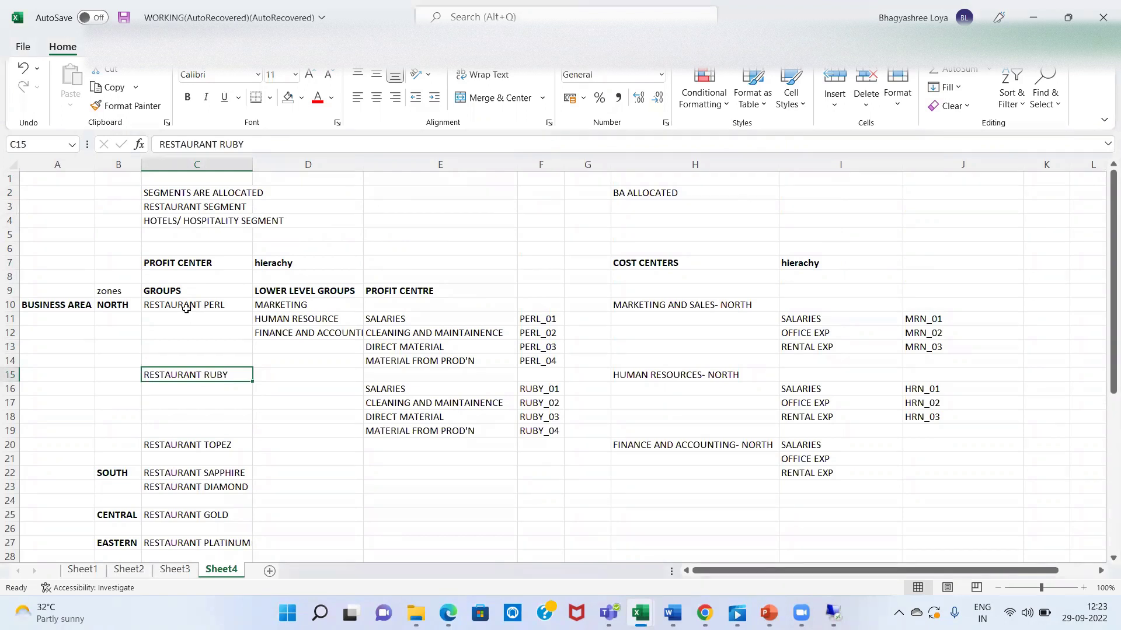
{"action": "key", "text": "Right"}
{"action": "key", "text": "Right"}
{"action": "key", "text": "Right"}
{"action": "key", "text": "Up"}
{"action": "key", "text": "Left"}
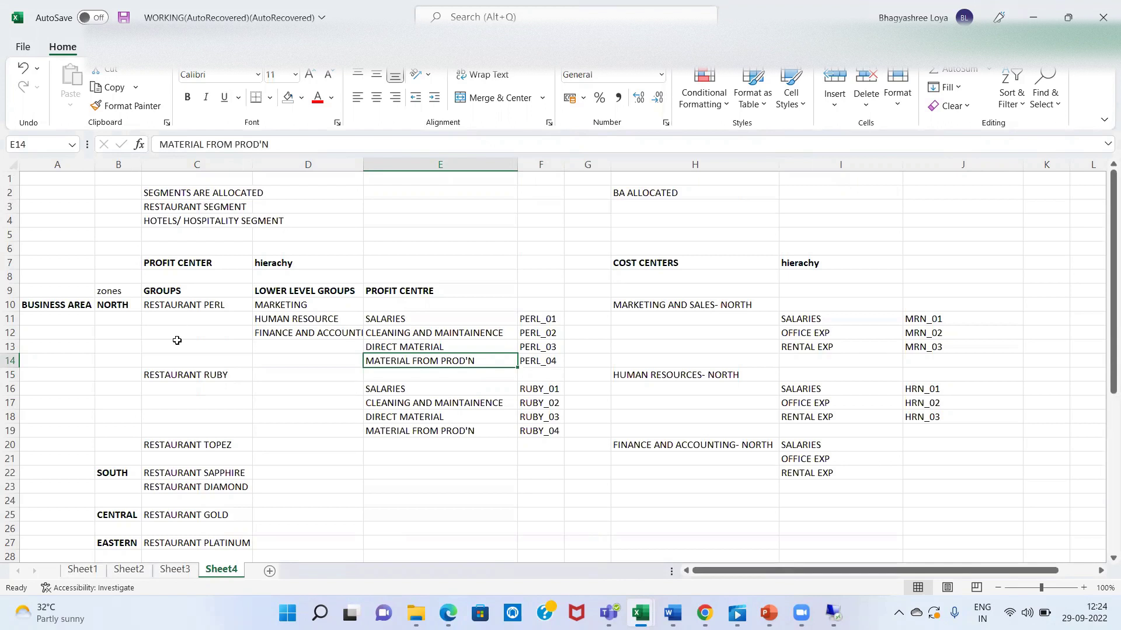
{"action": "left_click", "coordinate": [180, 372]}
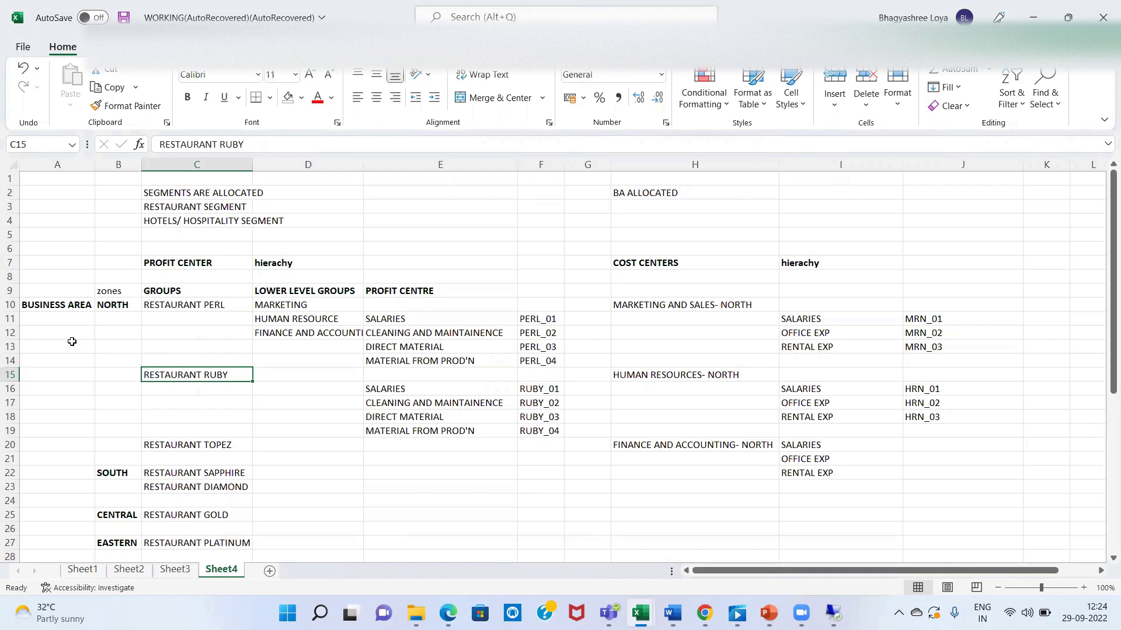
- Copy Perl's lower-level groups D10:D12 to D15:D17 under RESTAURANT RUBY
{"action": "left_click", "coordinate": [321, 304]}
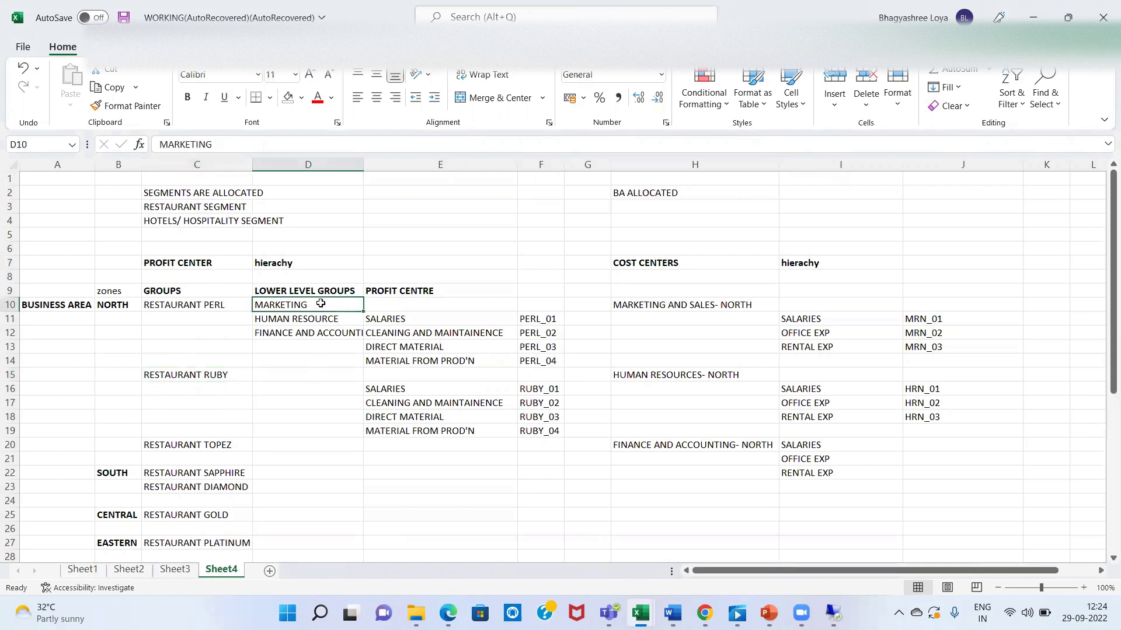
{"action": "key", "text": "shift+Down"}
{"action": "key", "text": "shift+Down"}
{"action": "key", "text": "ctrl+c"}
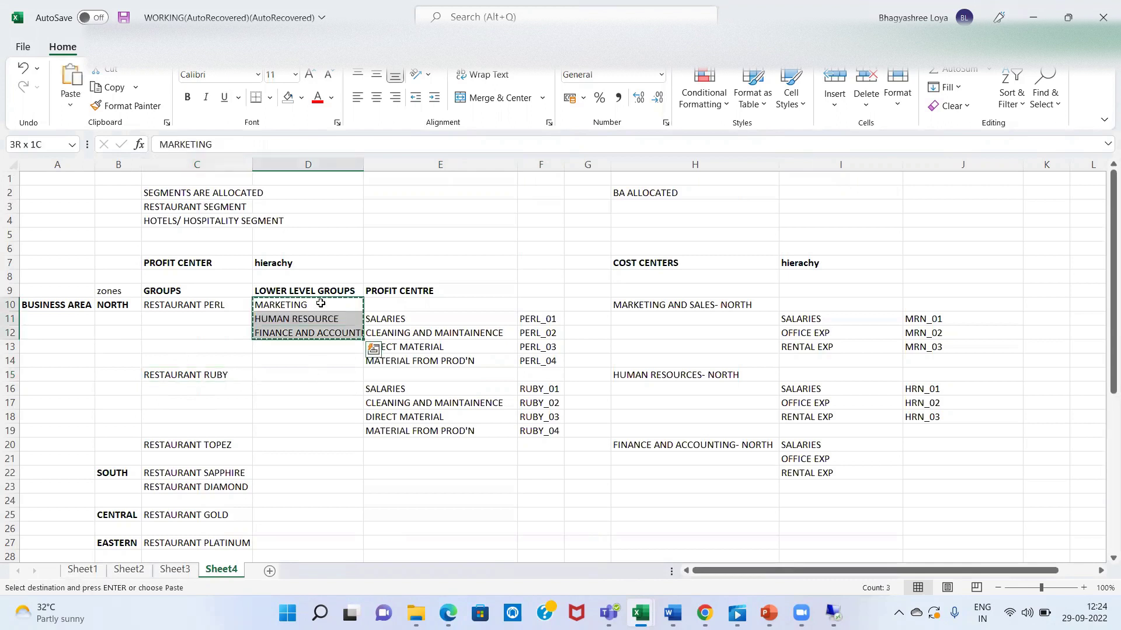
{"action": "key", "text": "Down"}
{"action": "key", "text": "Down"}
{"action": "key", "text": "Down"}
{"action": "key", "text": "Down"}
{"action": "key", "text": "Down"}
{"action": "key", "text": "shift+Down"}
{"action": "key", "text": "shift+Down"}
{"action": "key", "text": "Return"}
{"action": "key", "text": "Up"}
{"action": "key", "text": "Down"}
{"action": "key", "text": "Down"}
{"action": "key", "text": "Down"}
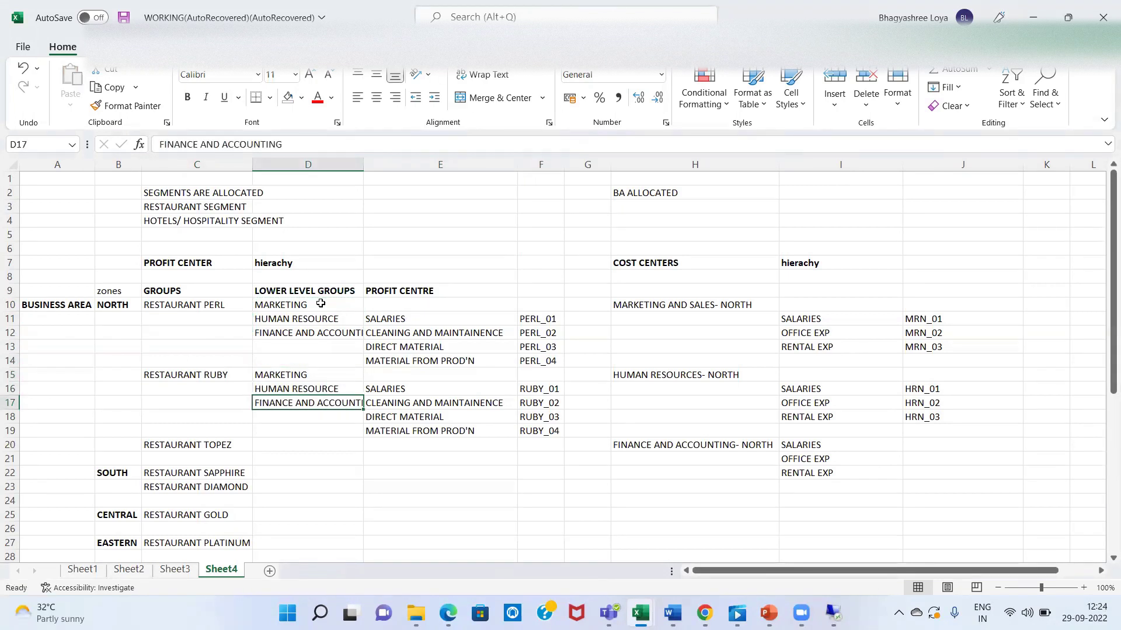
{"action": "key", "text": "Down"}
{"action": "key", "text": "Up"}
{"action": "key", "text": "Down"}
{"action": "key", "text": "Down"}
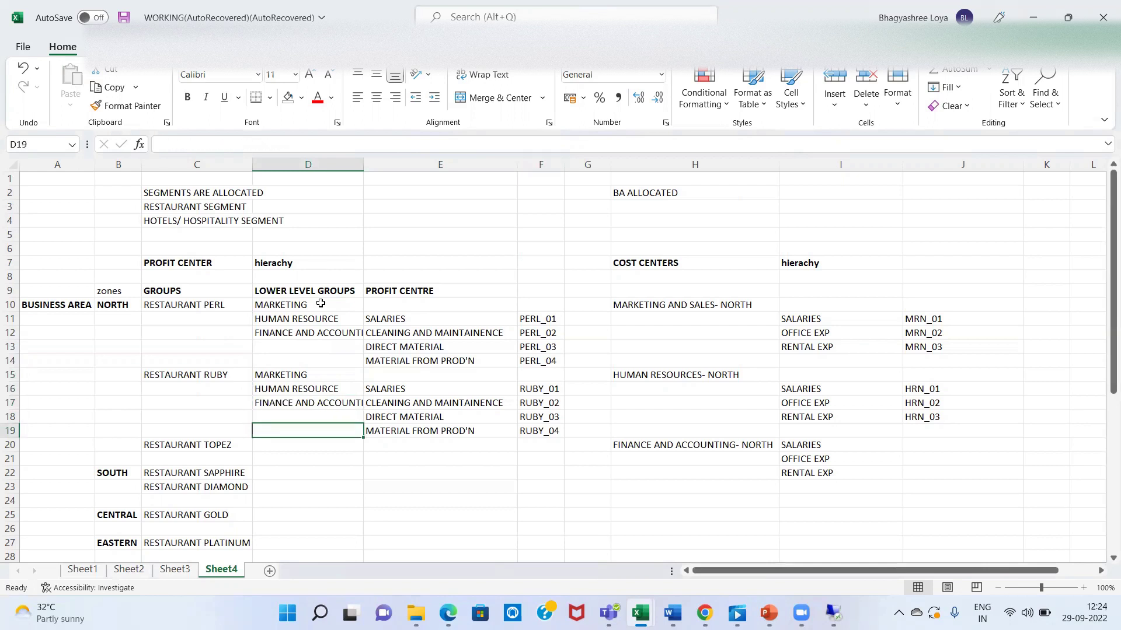
{"action": "key", "text": "Up"}
{"action": "key", "text": "Up"}
{"action": "key", "text": "Down"}
{"action": "key", "text": "Up"}
{"action": "key", "text": "Up"}
{"action": "key", "text": "Up"}
{"action": "key", "text": "Down"}
- Enter the profit centre RENTS in cell E20 beside RESTAURANT TOPEZ
{"action": "key", "text": "Right"}
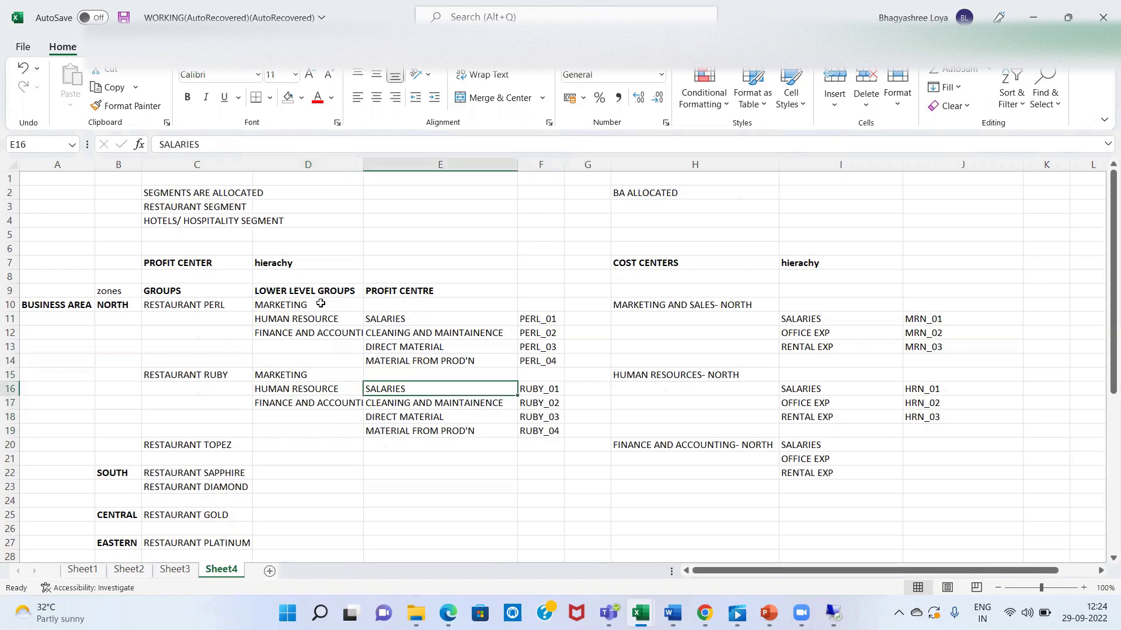
{"action": "key", "text": "Down"}
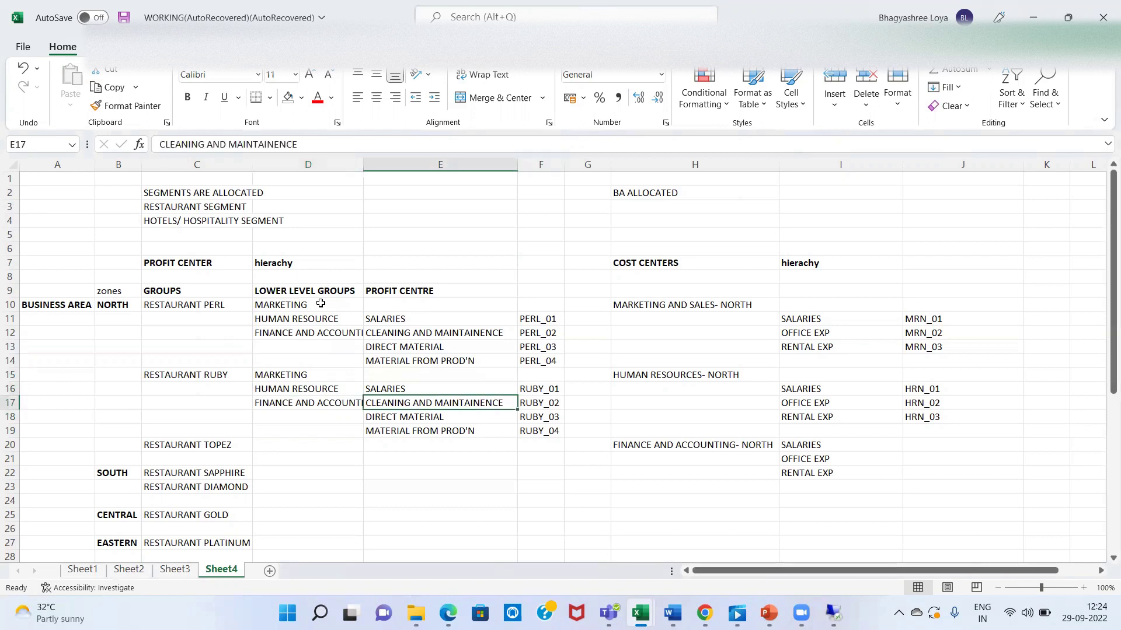
{"action": "key", "text": "Down"}
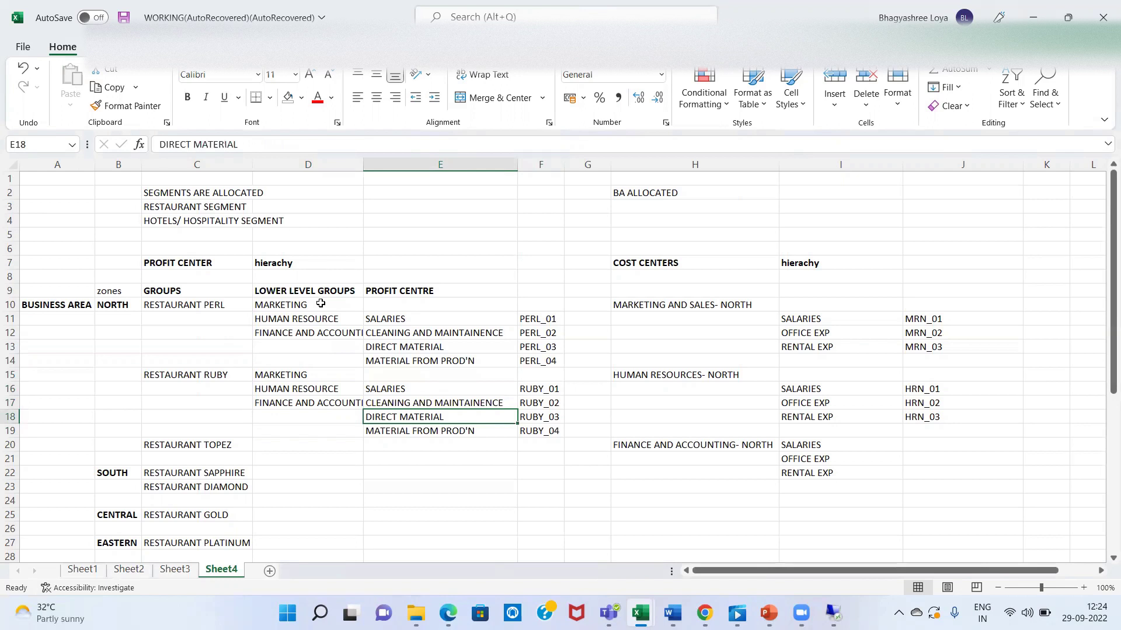
{"action": "key", "text": "Down"}
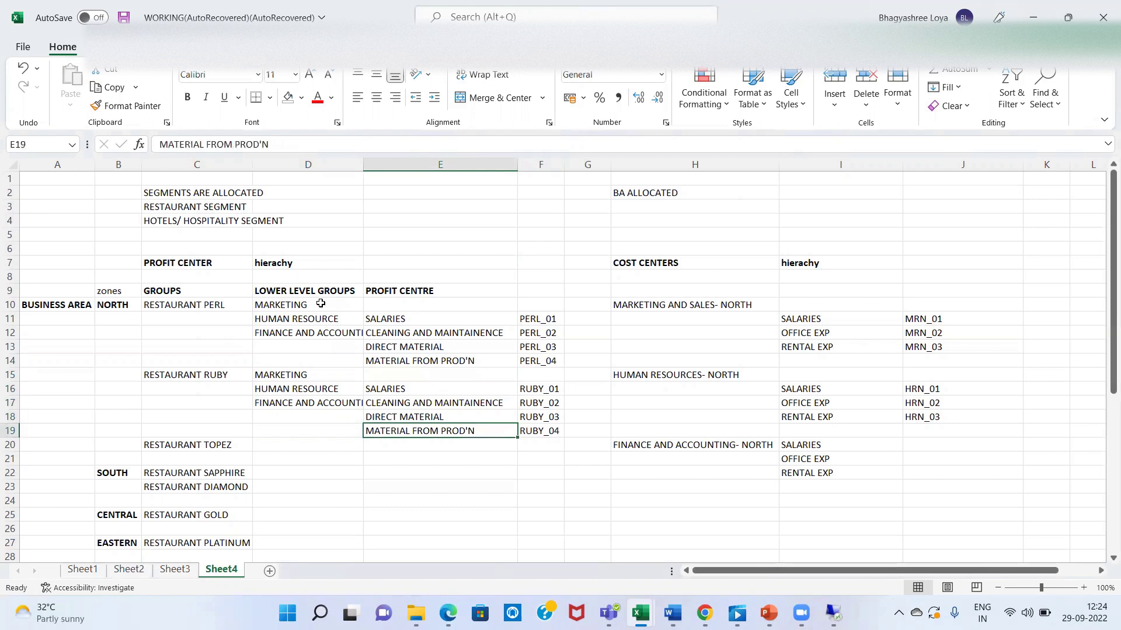
{"action": "key", "text": "Down"}
{"action": "type", "text": "RE"}
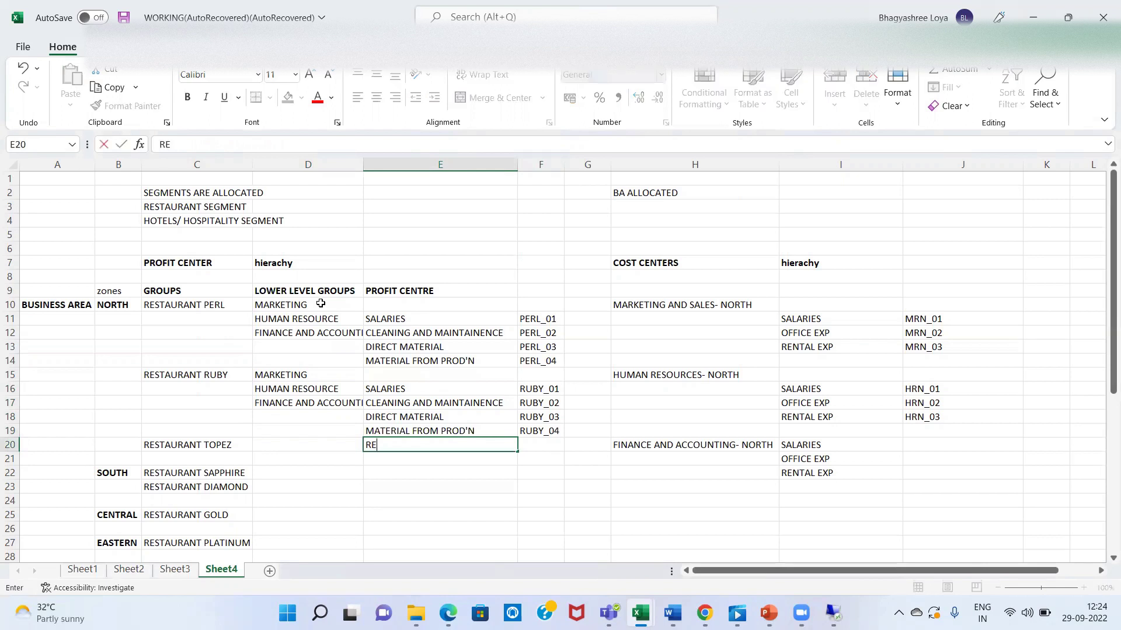
{"action": "type", "text": "NTS"}
{"action": "key", "text": "Return"}
{"action": "key", "text": "Up"}
{"action": "key", "text": "Up"}
{"action": "key", "text": "Left"}
{"action": "key", "text": "Left"}
{"action": "key", "text": "Down"}
{"action": "key", "text": "Right"}
{"action": "key", "text": "Right"}
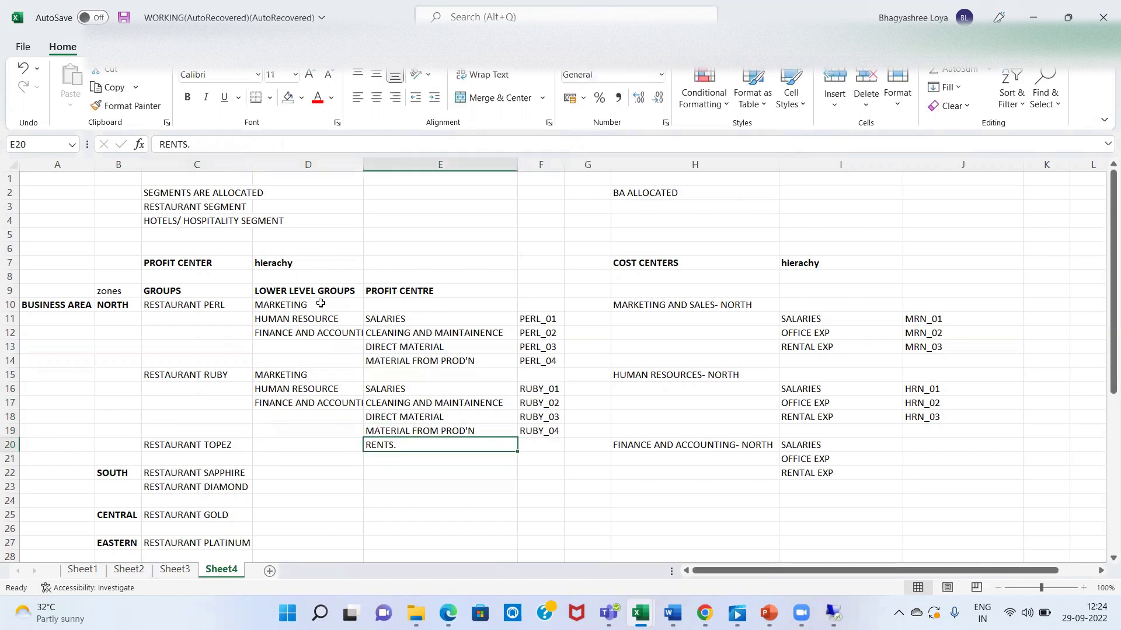
- Check the RESTAURANT RUBY entry in C15, then return to the SAP hierarchy window
{"action": "left_click", "coordinate": [178, 359]}
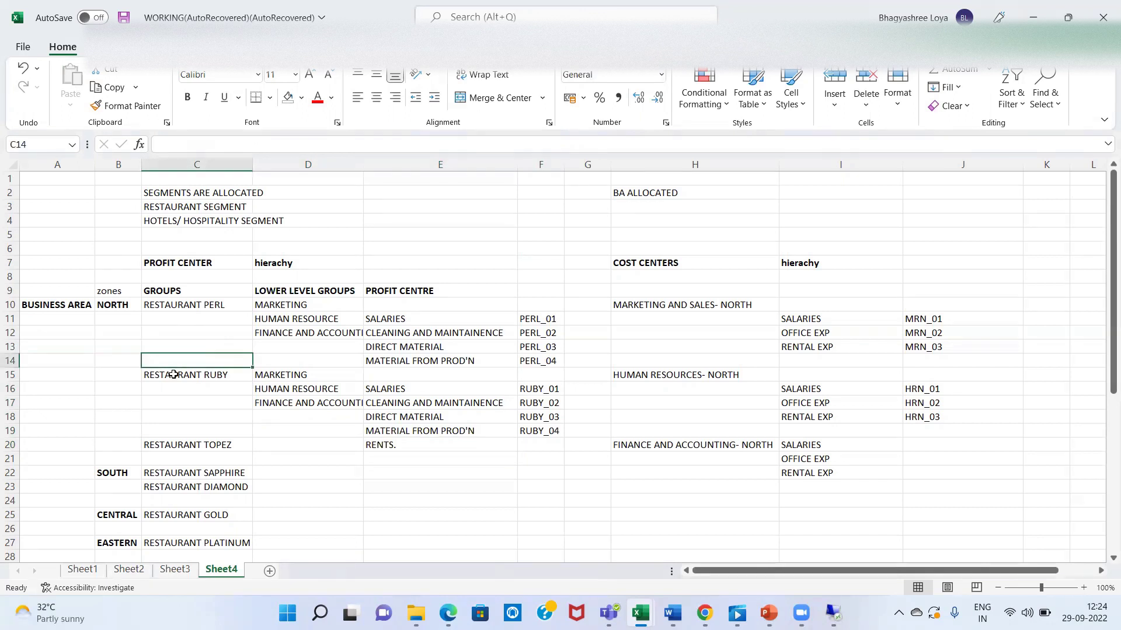
{"action": "left_click", "coordinate": [173, 375]}
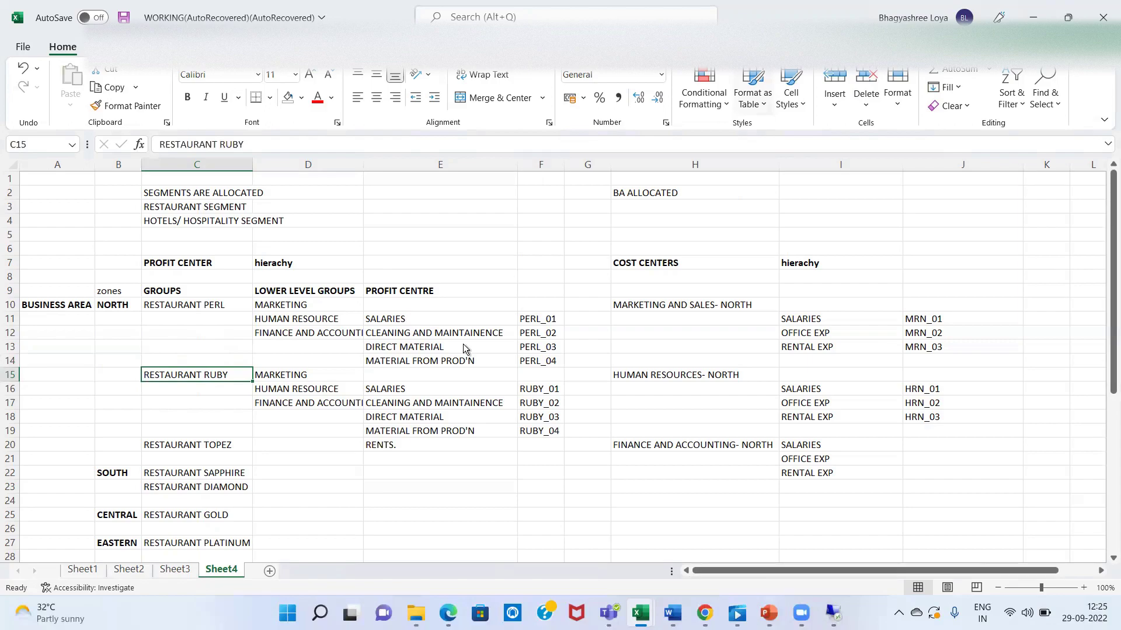
{"action": "key", "text": "alt+Tab"}
{"action": "left_click", "coordinate": [227, 187]}
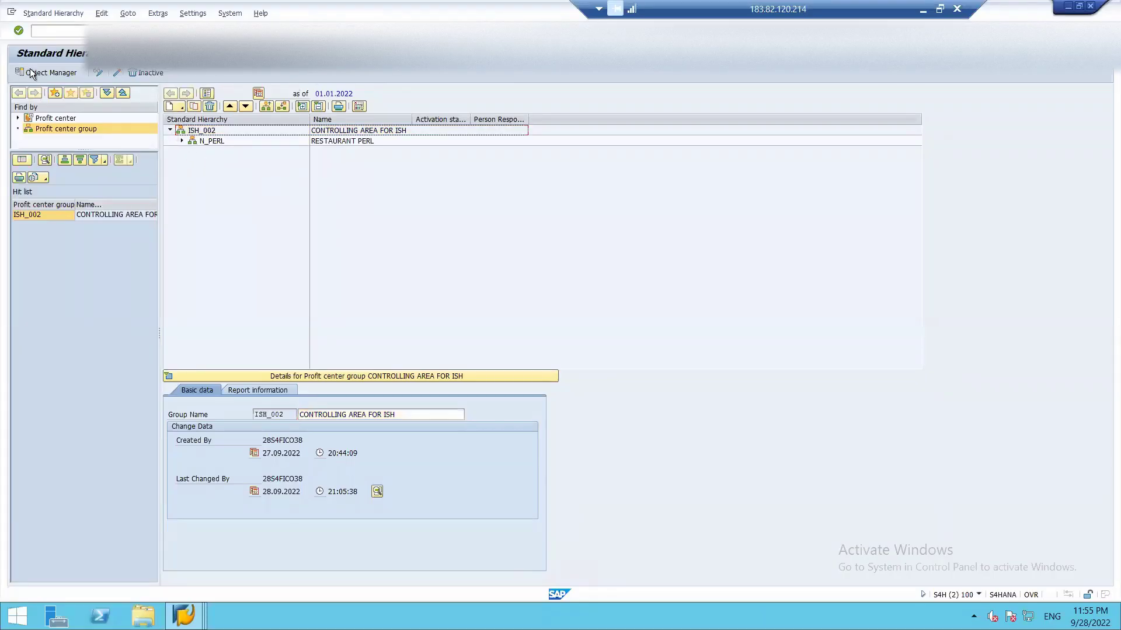
- Dismiss the repeated 'No object was chosen' messages from attempted node creation
{"action": "left_click", "coordinate": [180, 110]}
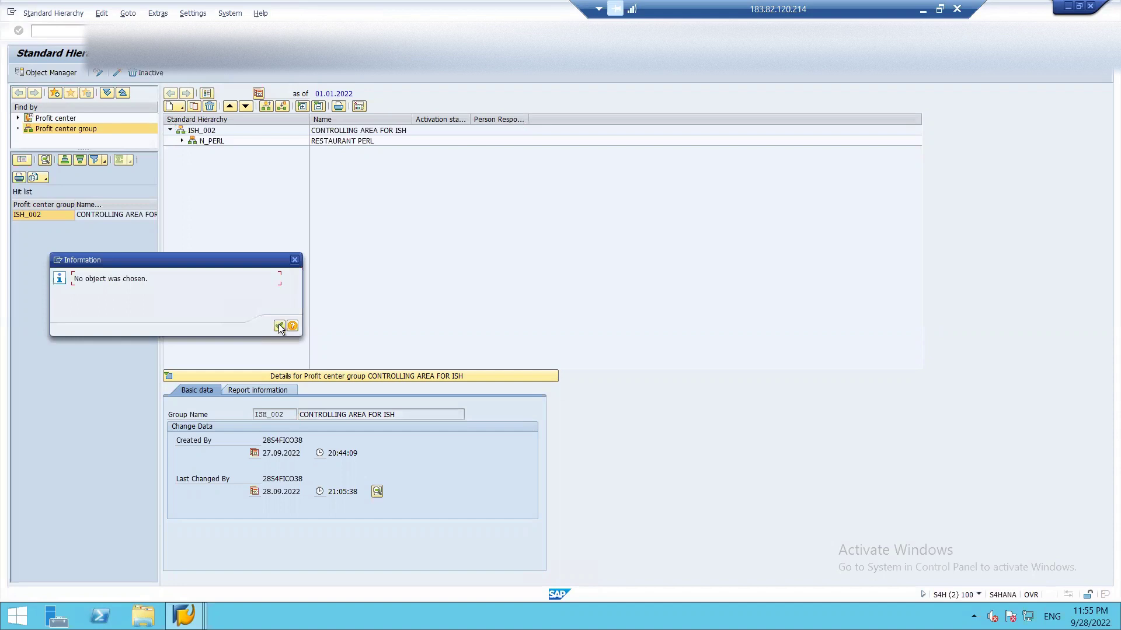
{"action": "left_click", "coordinate": [280, 327]}
{"action": "left_click", "coordinate": [180, 110]}
{"action": "key", "text": "Return"}
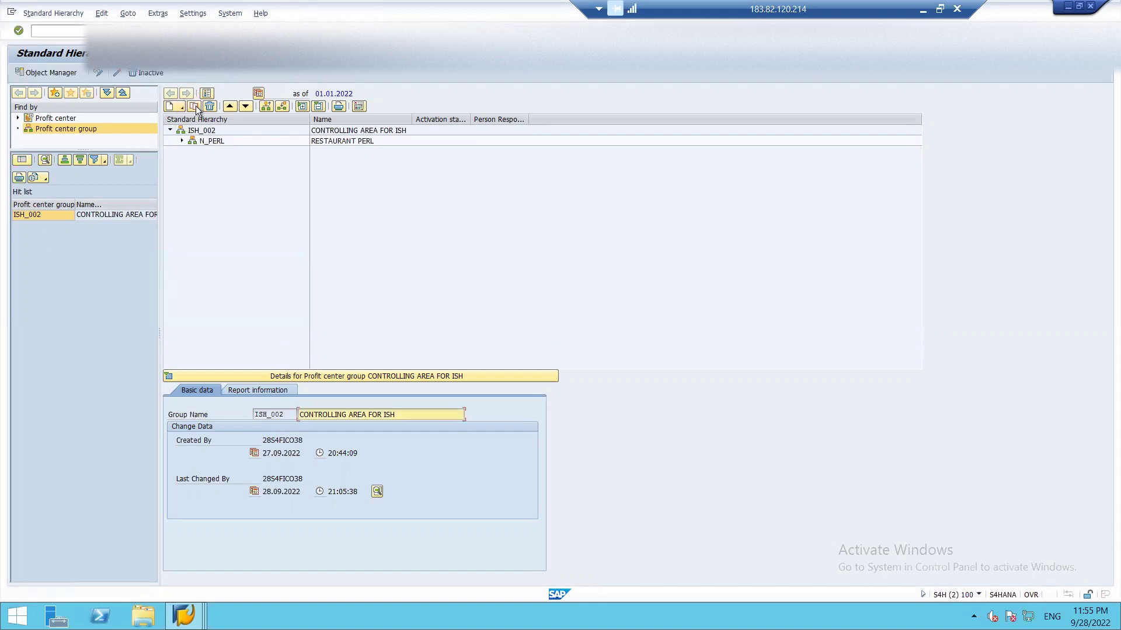
{"action": "left_click", "coordinate": [183, 109]}
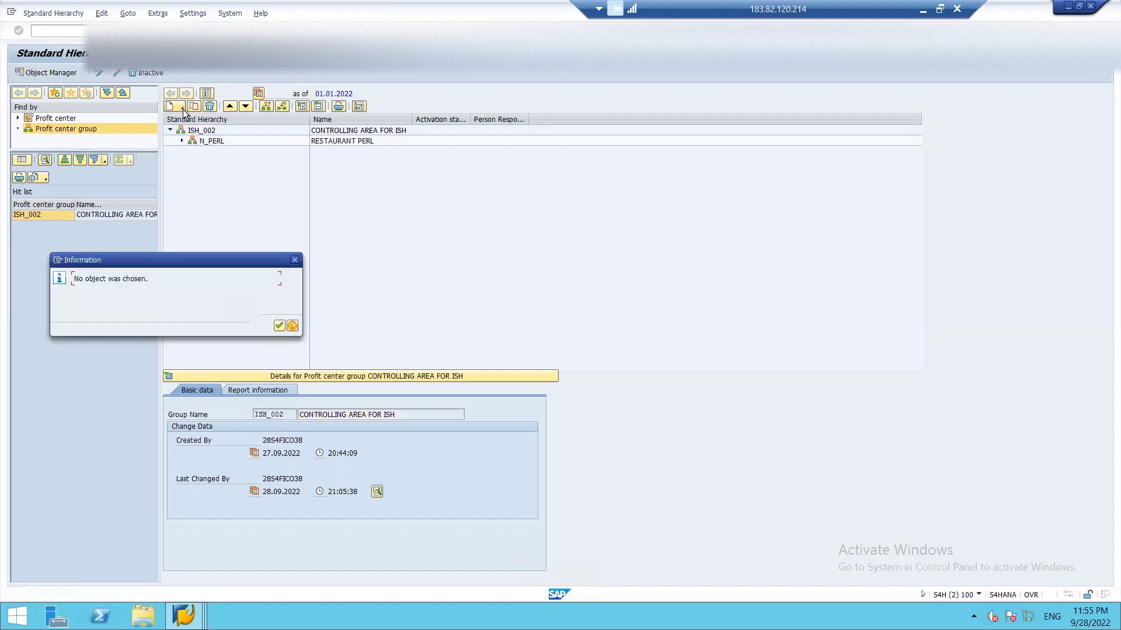
{"action": "left_click", "coordinate": [279, 326]}
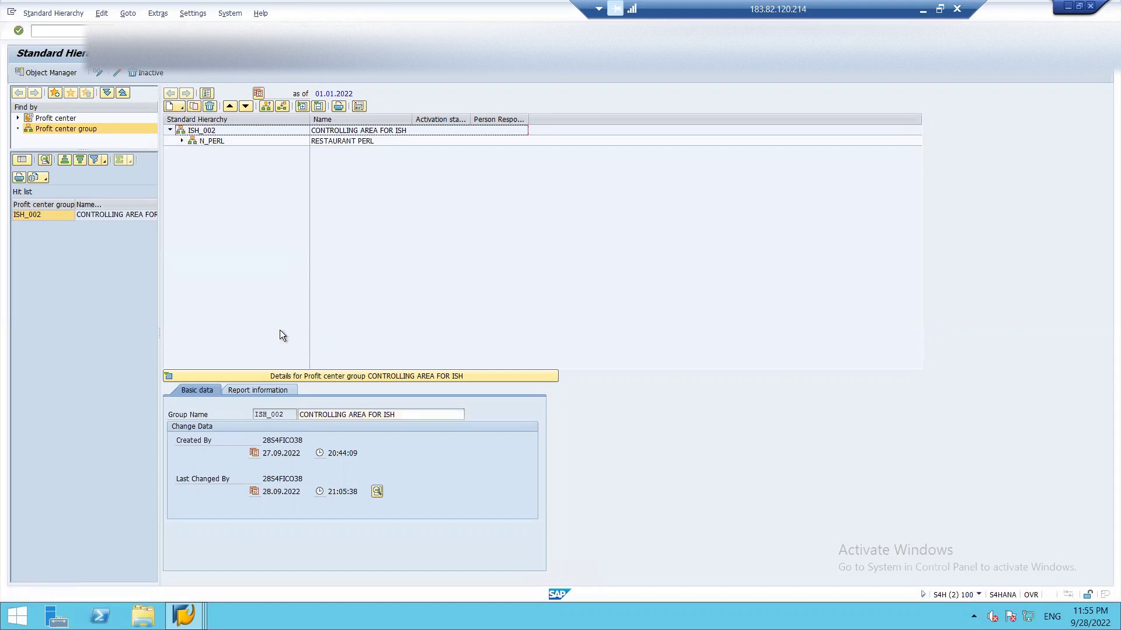
- Select ISH_002 and expand N_PERL and N_PERL_MAR to show profit center N_PERL_M01 SALARIES
{"action": "left_click", "coordinate": [196, 132]}
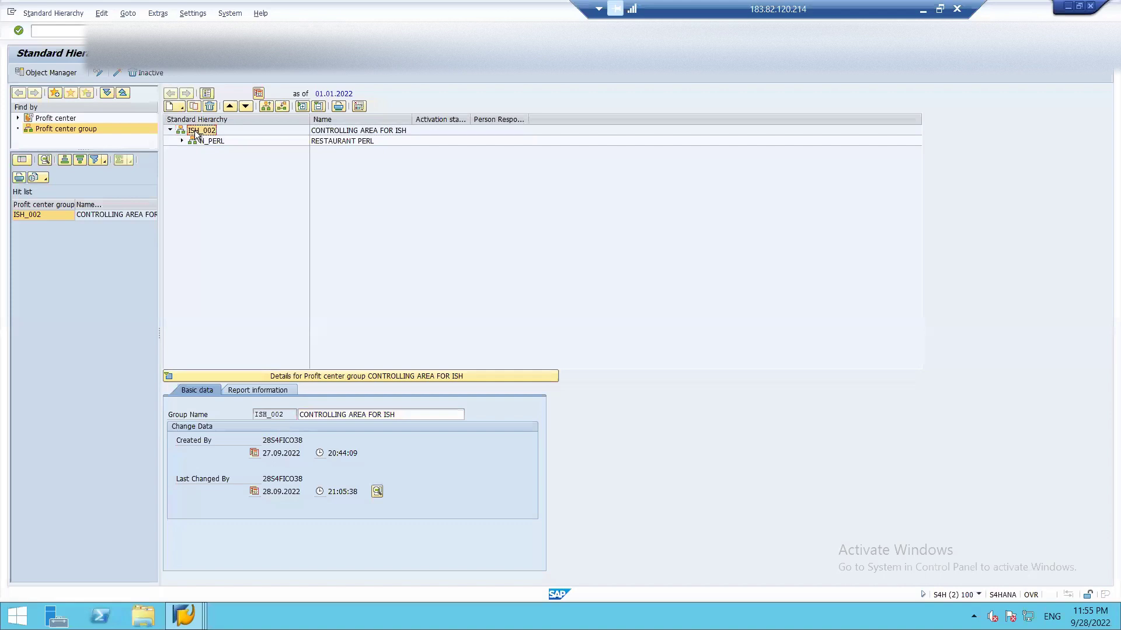
{"action": "left_click", "coordinate": [182, 141]}
{"action": "left_click", "coordinate": [193, 150]}
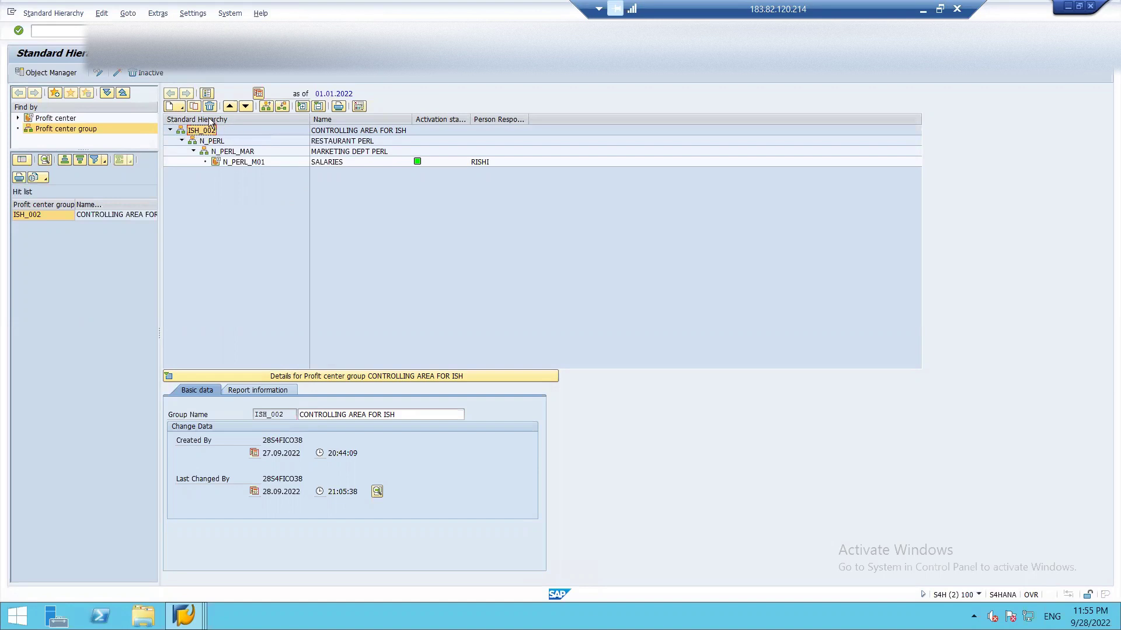
{"action": "left_click", "coordinate": [180, 106]}
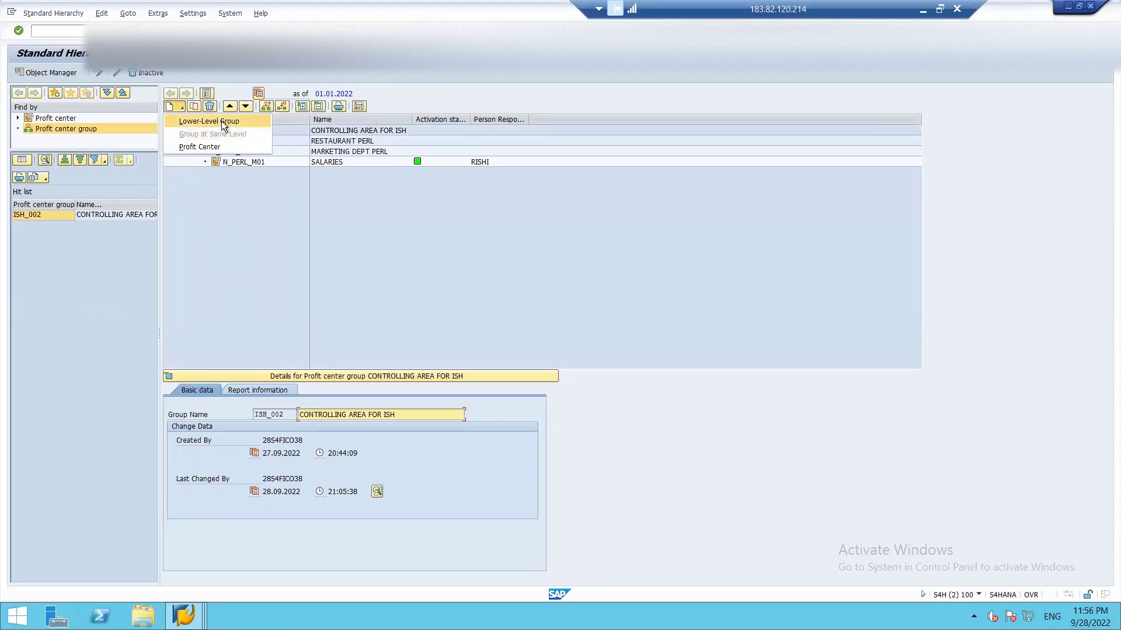
- Add group N_RUBY with description 'RESTAURANT RUBY' at the same level as N_PERL
{"action": "left_click", "coordinate": [209, 212]}
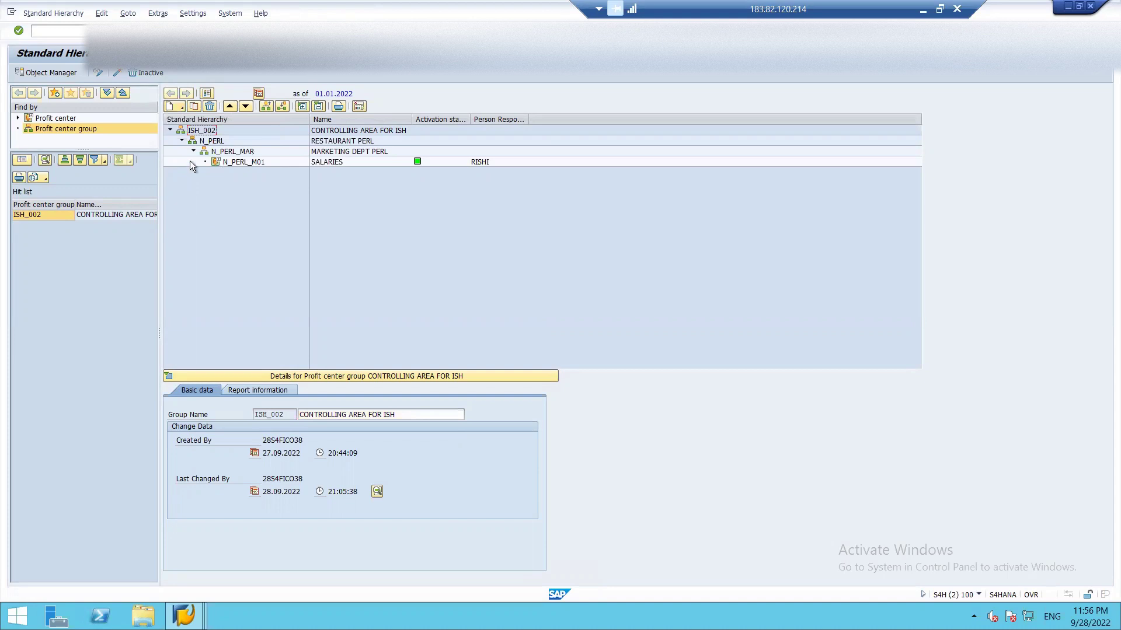
{"action": "left_click", "coordinate": [211, 141]}
{"action": "left_click", "coordinate": [181, 106]}
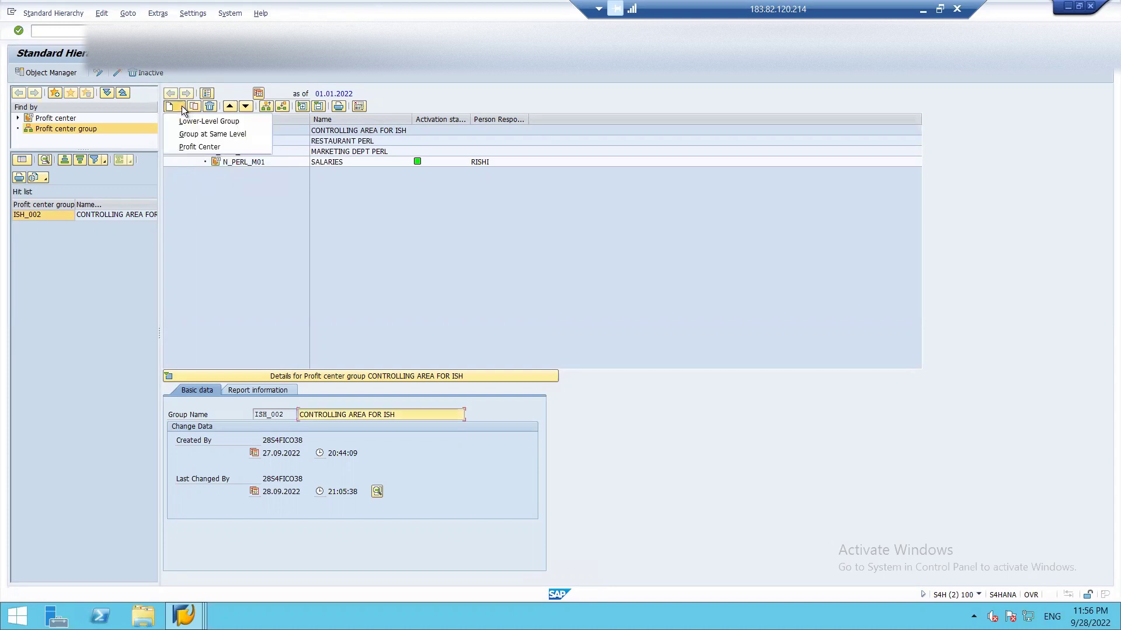
{"action": "left_click", "coordinate": [198, 135]}
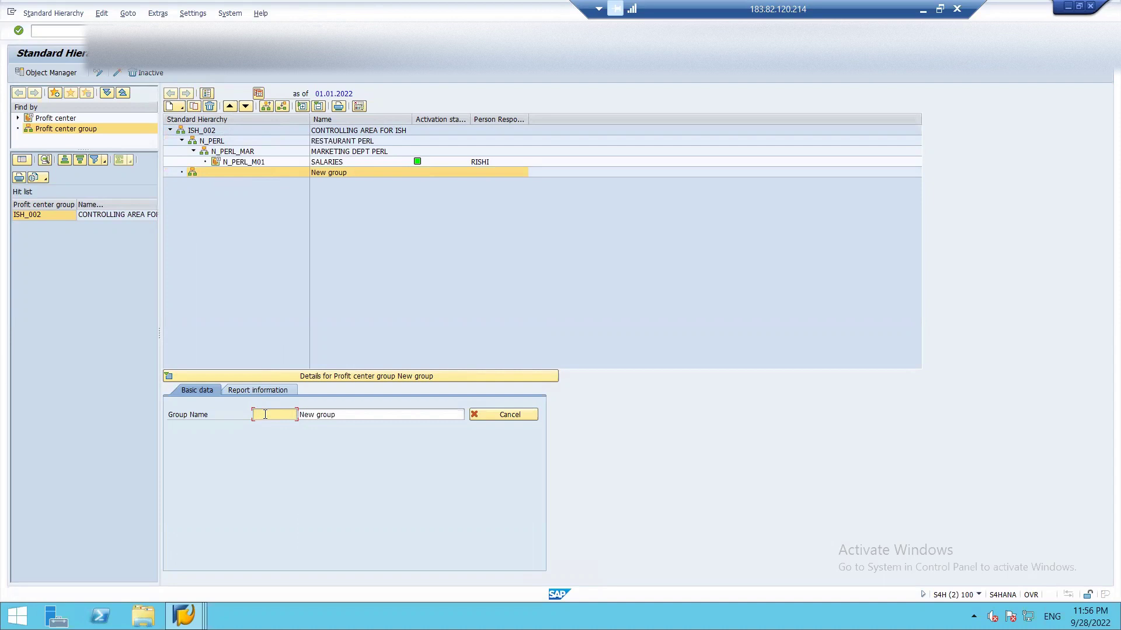
{"action": "type", "text": "N"}
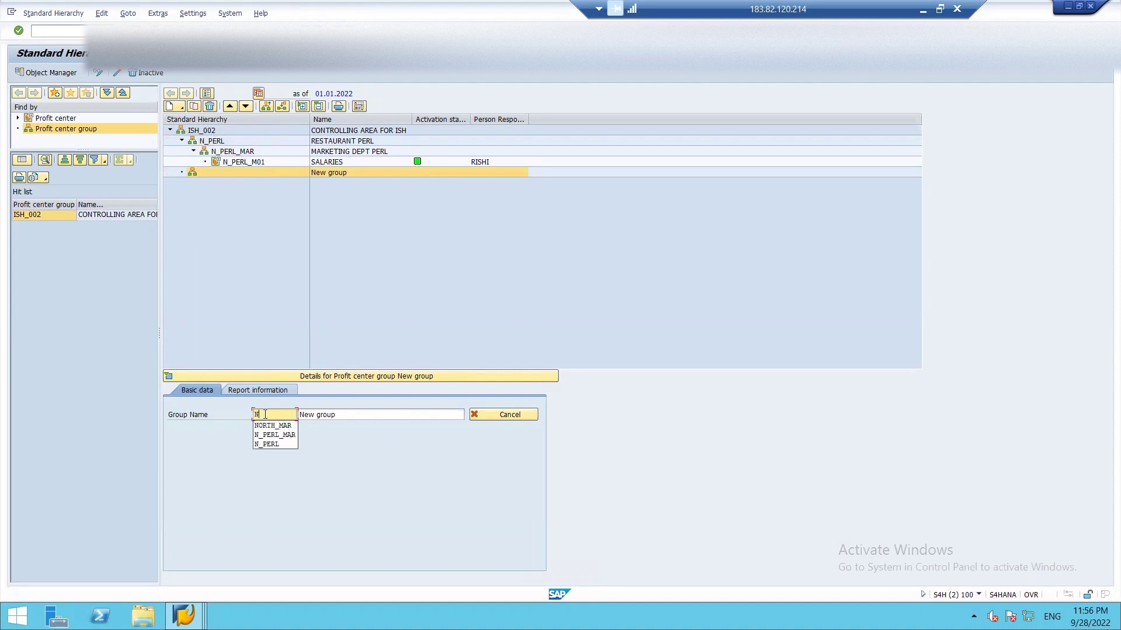
{"action": "type", "text": "_RUBY"}
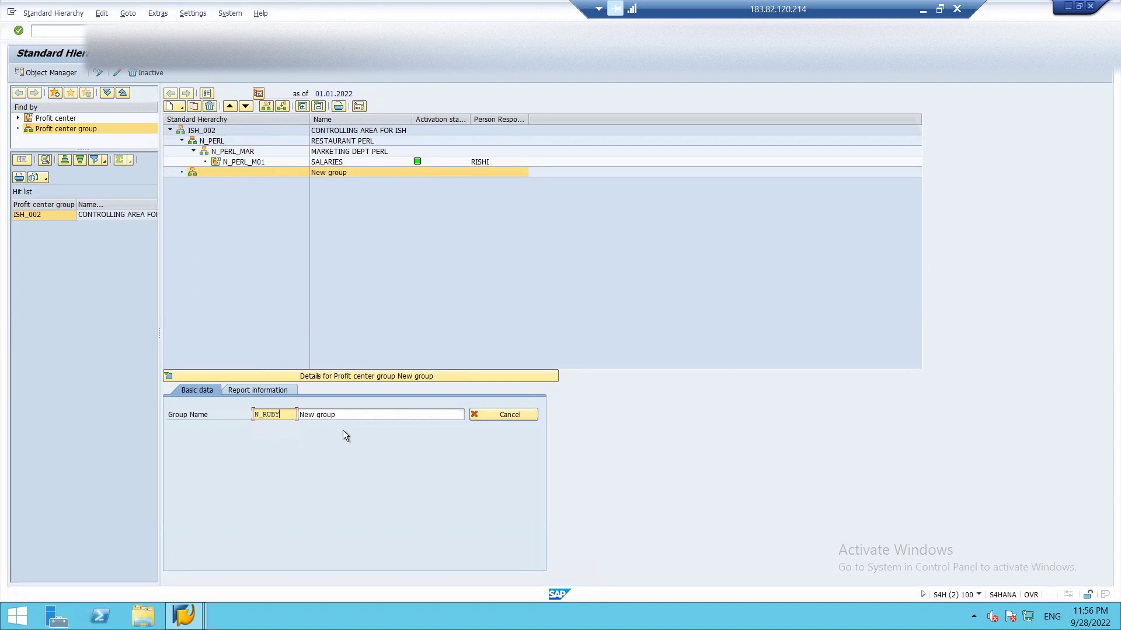
{"action": "left_click", "coordinate": [342, 415]}
{"action": "key", "text": "BackSpace"}
{"action": "key", "text": "BackSpace"}
{"action": "key", "text": "BackSpace"}
{"action": "key", "text": "BackSpace"}
{"action": "key", "text": "BackSpace"}
{"action": "key", "text": "BackSpace"}
{"action": "key", "text": "BackSpace"}
{"action": "key", "text": "BackSpace"}
{"action": "key", "text": "BackSpace"}
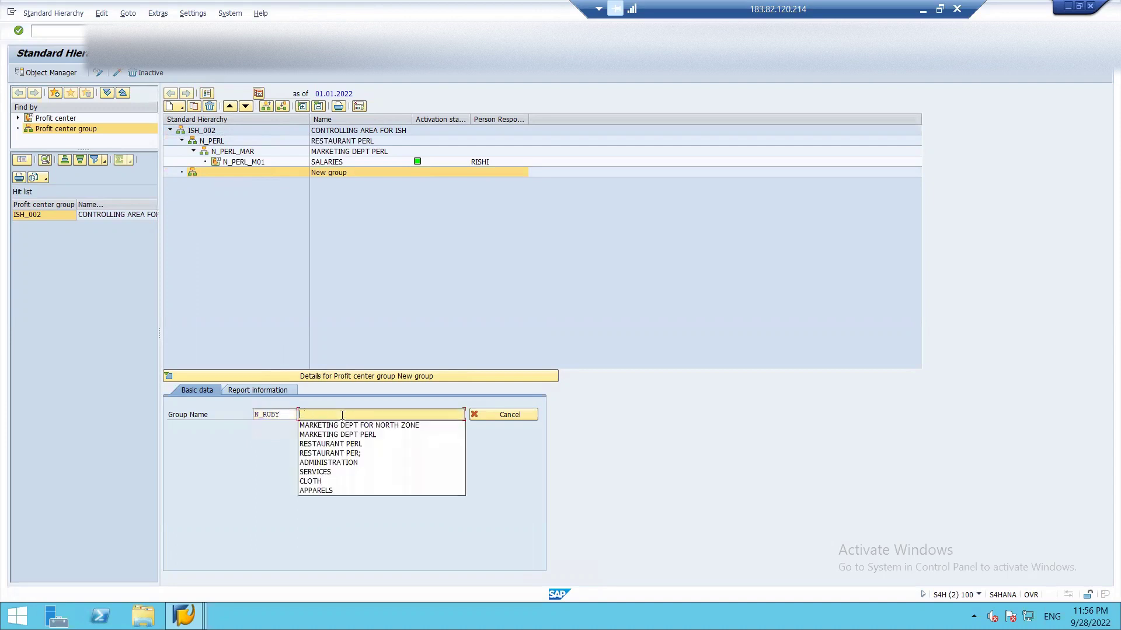
{"action": "type", "text": "RESTAURANT RUBY"}
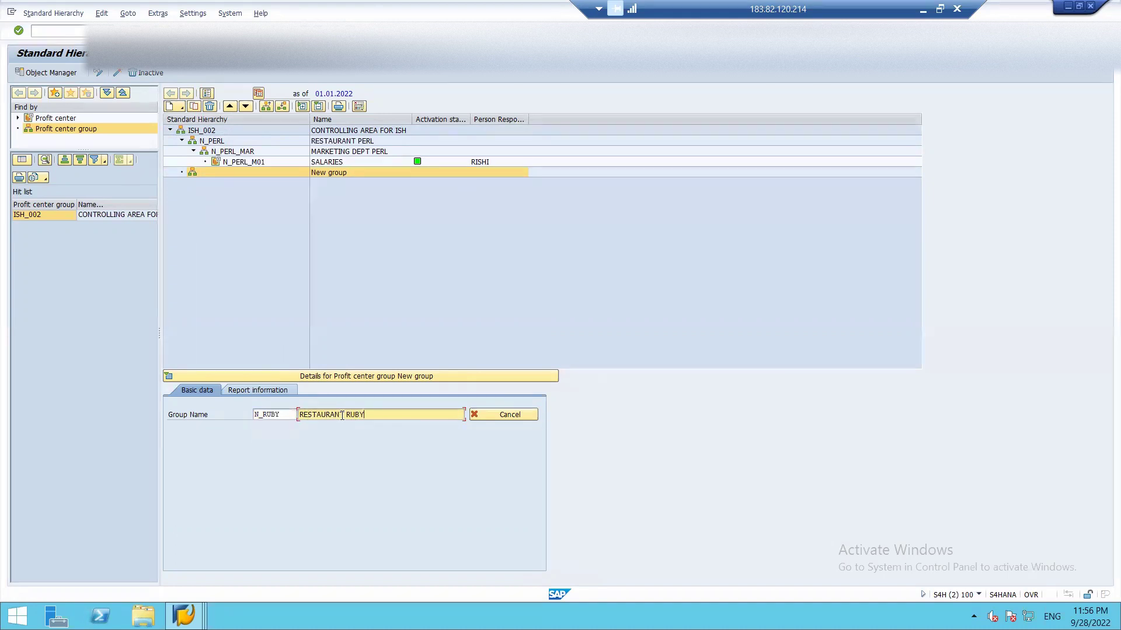
{"action": "key", "text": "Return"}
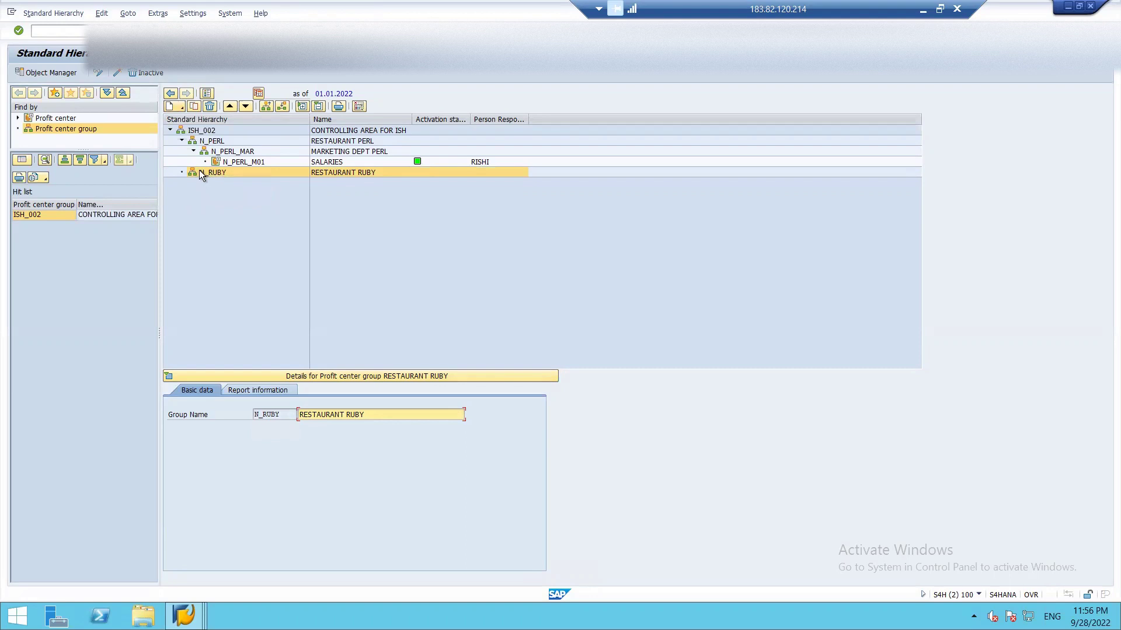
- Create lower-level group N_RUBY_MGT 'RESTAURANT MANAGEMENT FOR RUBY' under N_RUBY and expand it
{"action": "left_click", "coordinate": [179, 107]}
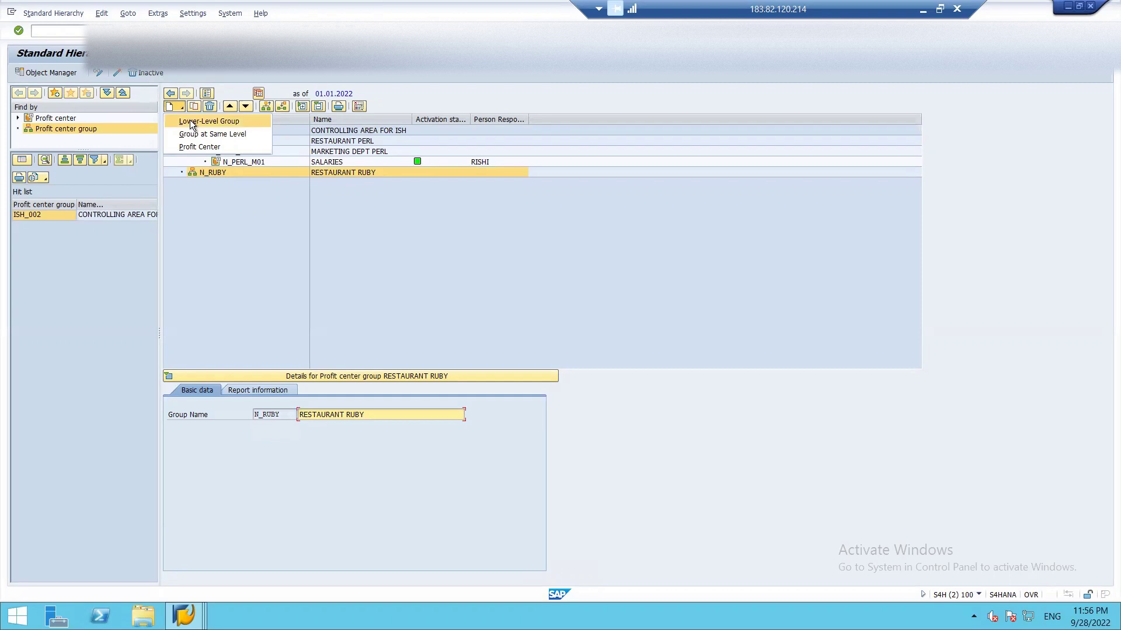
{"action": "left_click", "coordinate": [191, 125]}
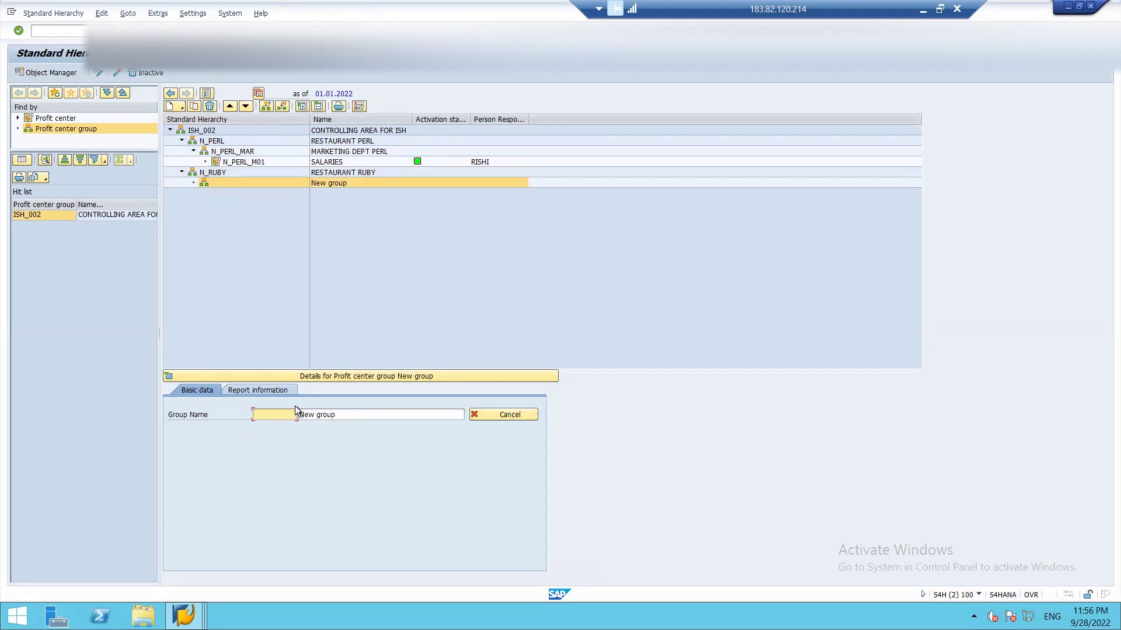
{"action": "type", "text": "N"}
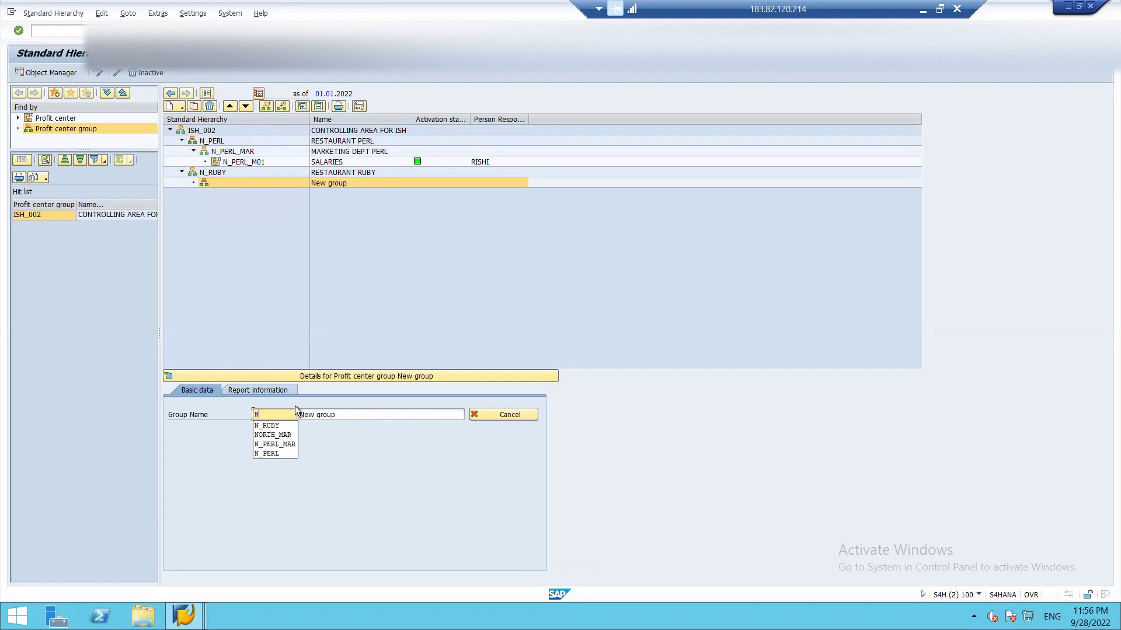
{"action": "type", "text": "_"}
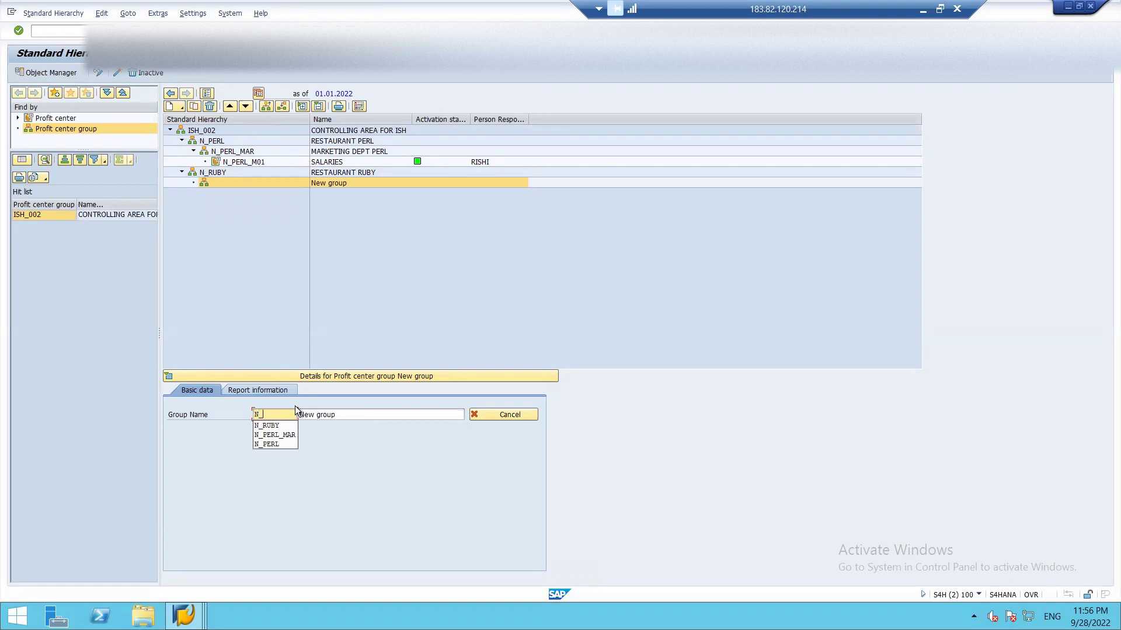
{"action": "type", "text": "RUBY_MGT"}
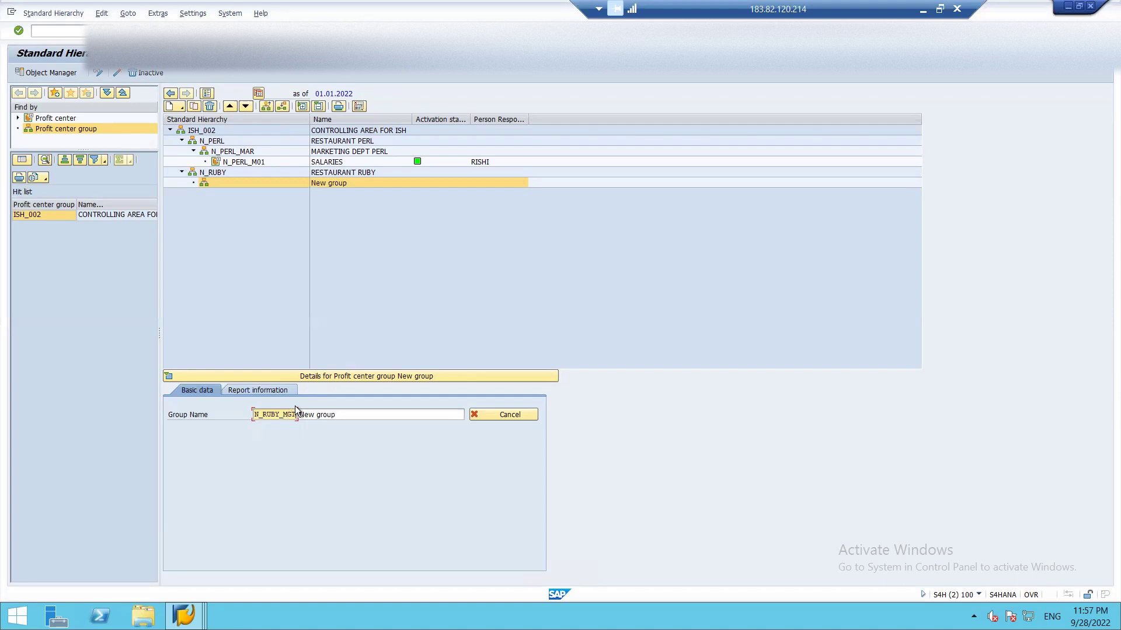
{"action": "key", "text": "Tab"}
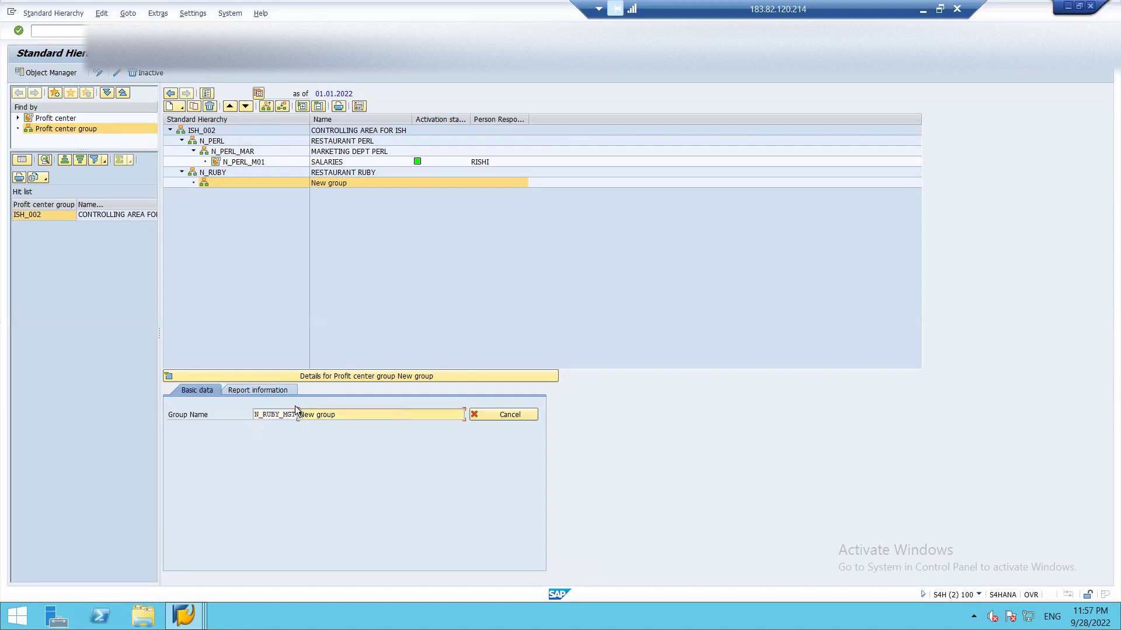
{"action": "type", "text": "RESTAURAN"}
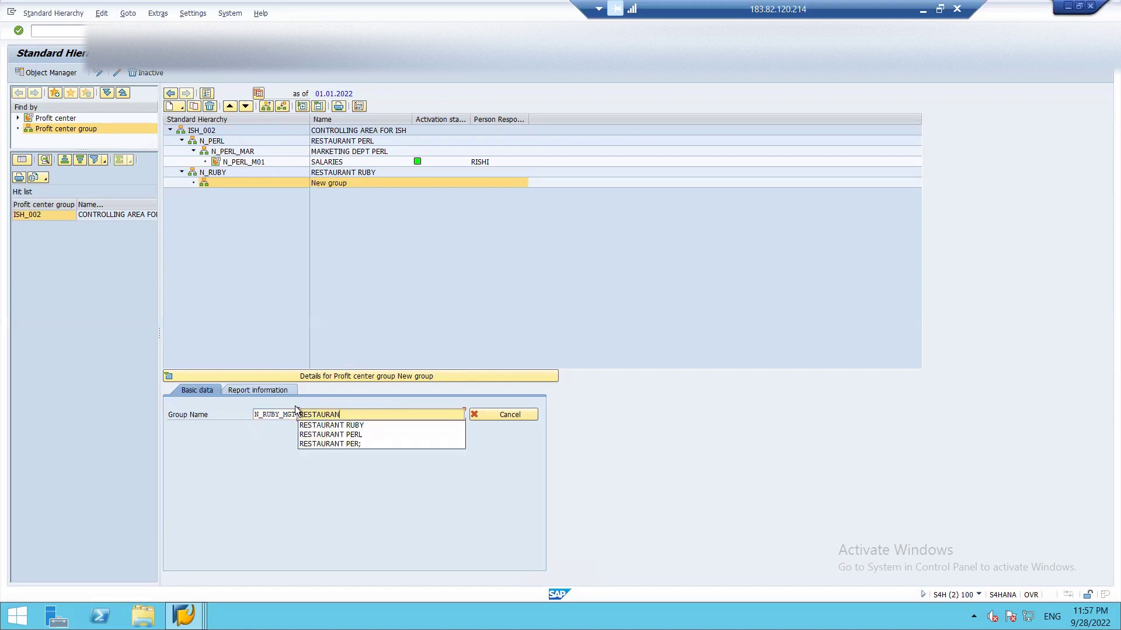
{"action": "type", "text": "T MANAGEMEN"}
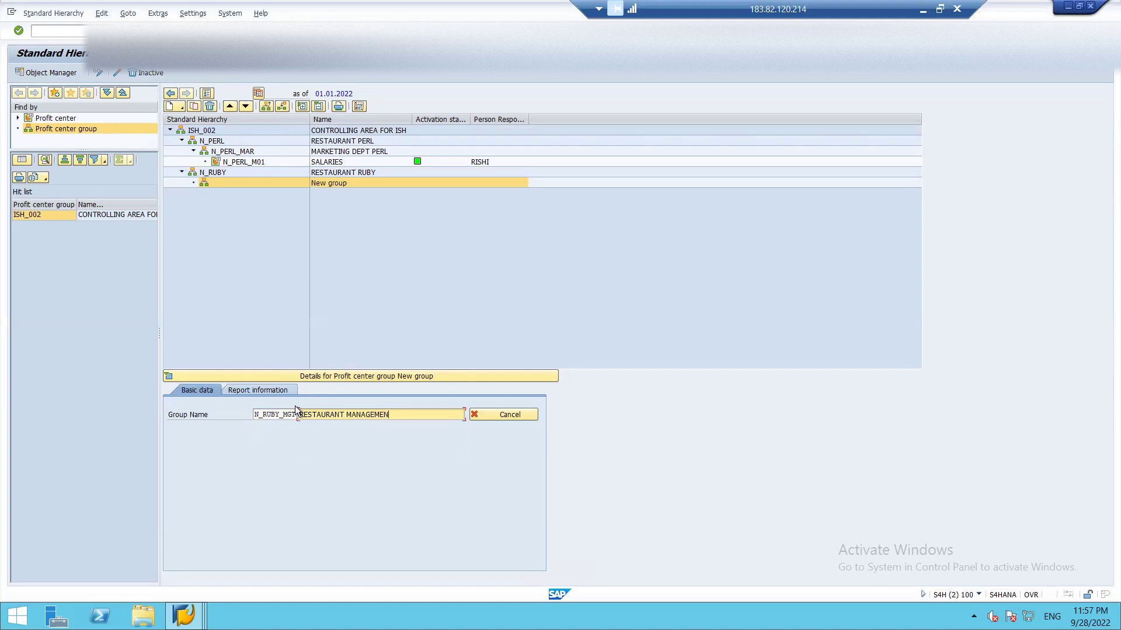
{"action": "type", "text": "T FOR RUBY"}
{"action": "key", "text": "Return"}
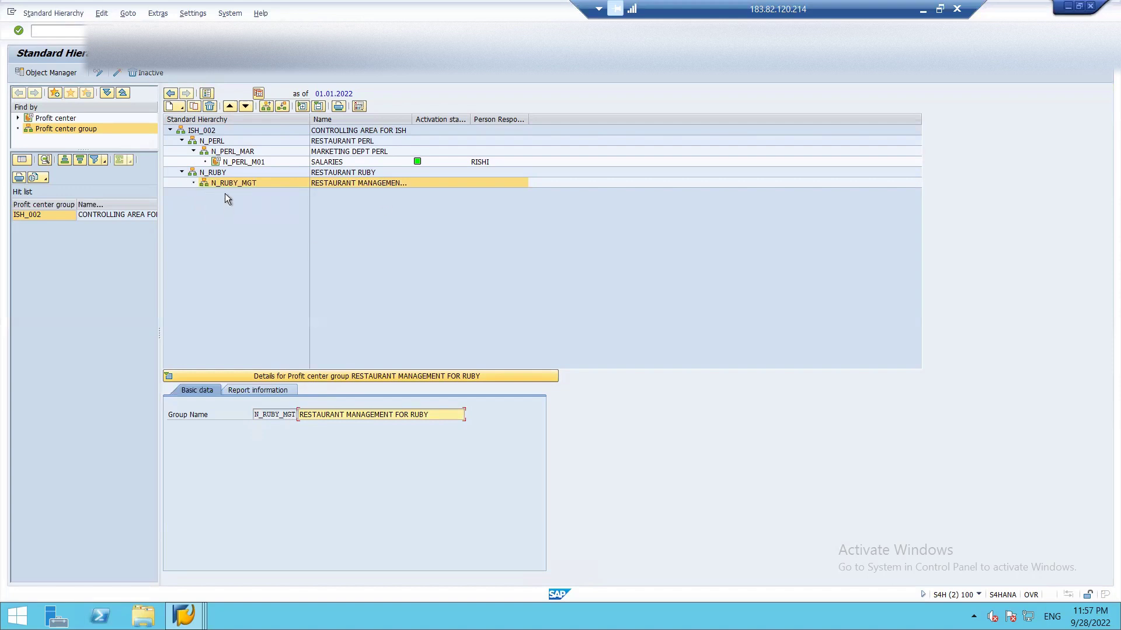
{"action": "left_click", "coordinate": [194, 183]}
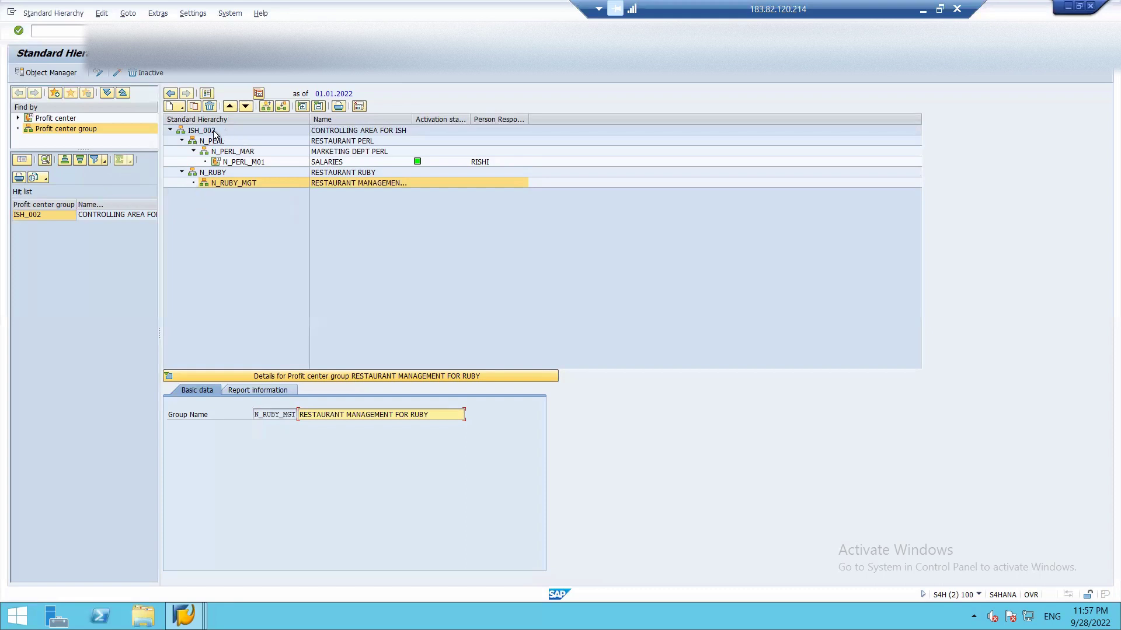
- Create a new profit center N_RUBY_M01 named RENT under N_RUBY_MGT
{"action": "left_click", "coordinate": [182, 108]}
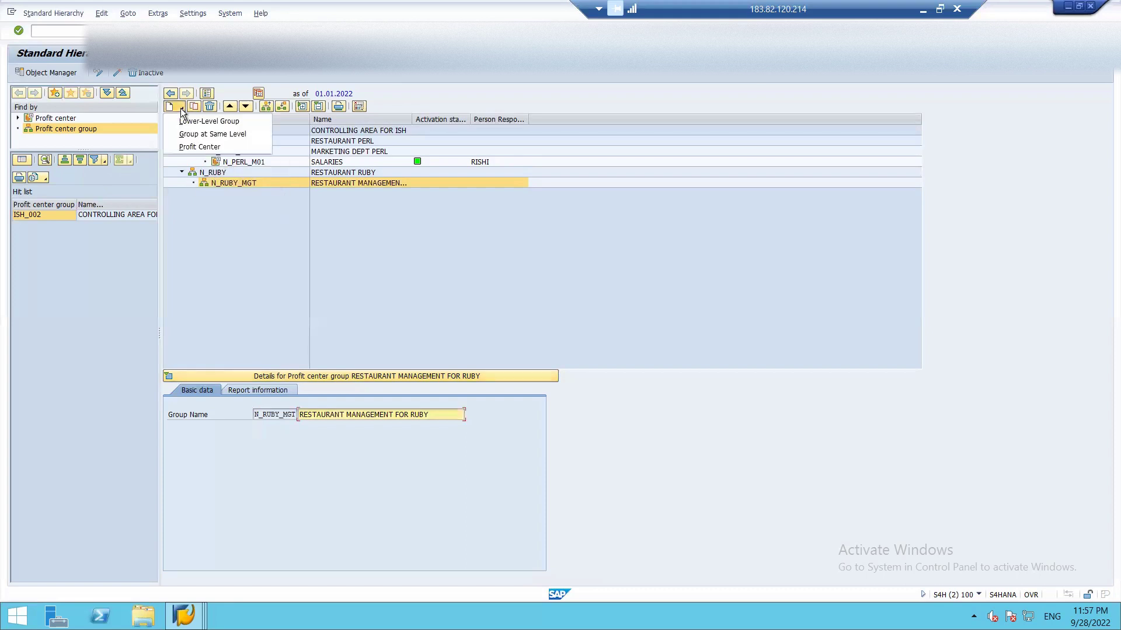
{"action": "left_click", "coordinate": [197, 145]}
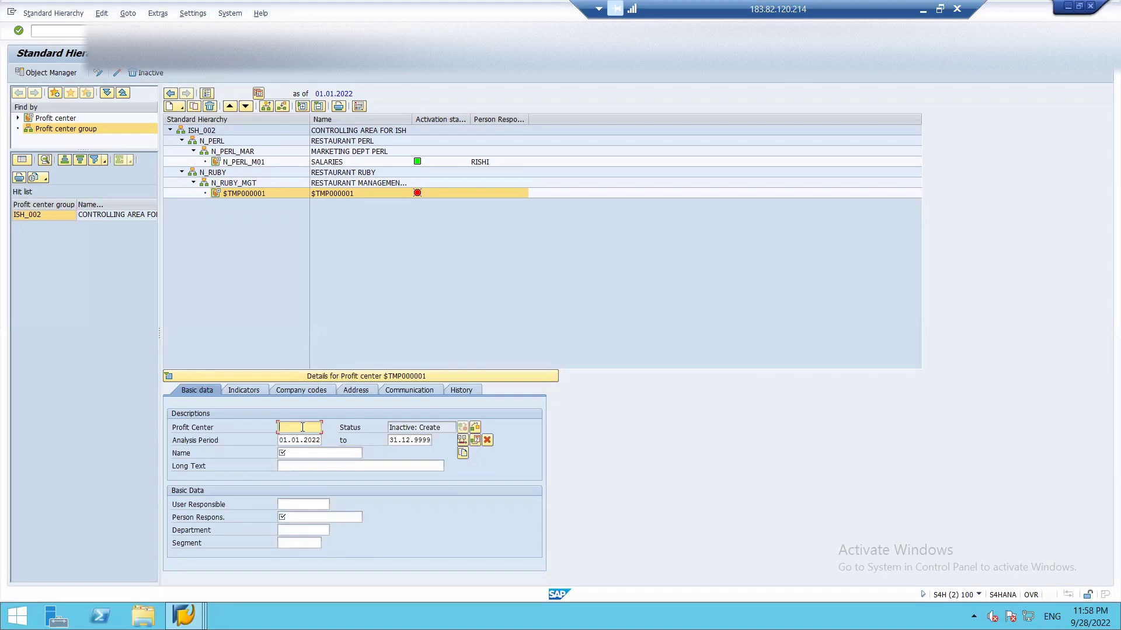
{"action": "type", "text": "N_"}
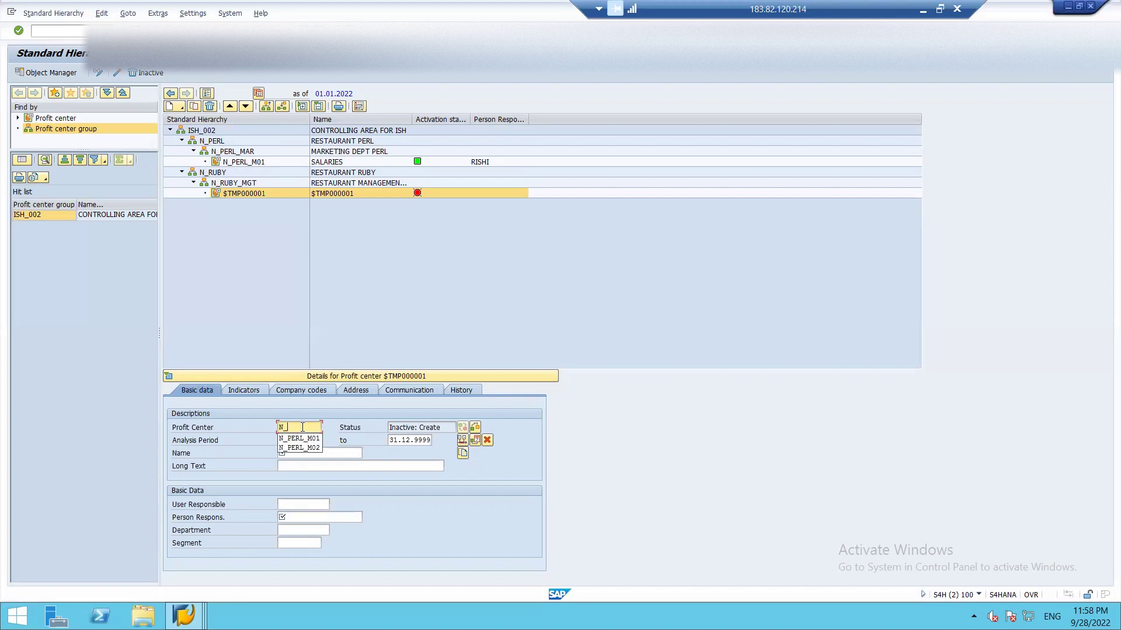
{"action": "type", "text": "RUBY"}
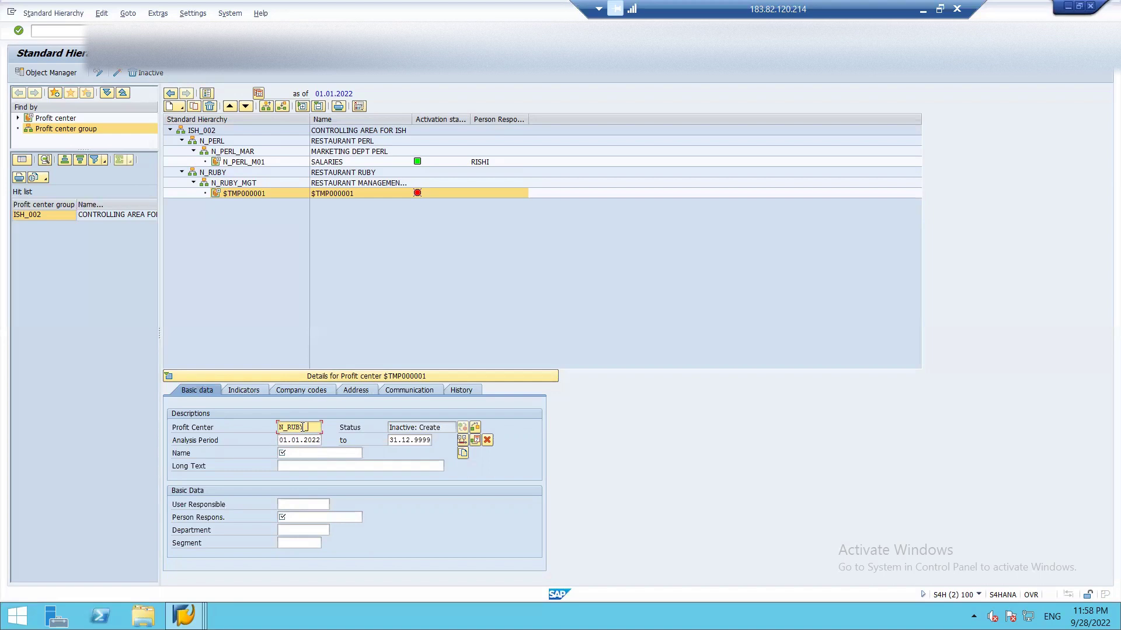
{"action": "type", "text": "_M01"}
{"action": "left_click", "coordinate": [314, 453]}
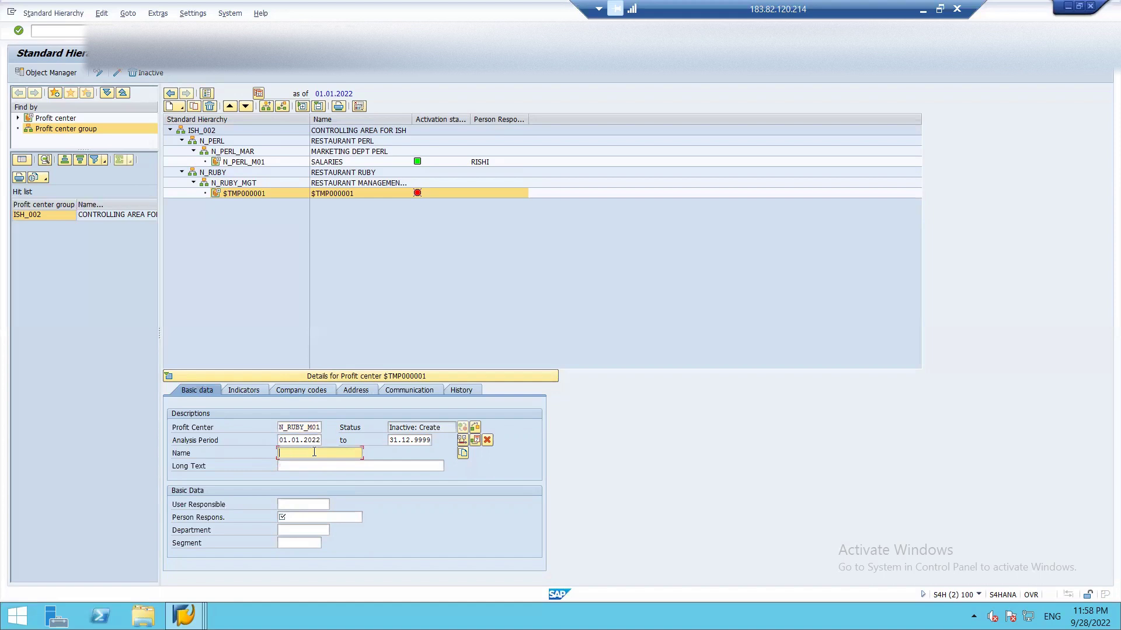
{"action": "type", "text": "RENT"}
{"action": "key", "text": "Tab"}
- Add long text RENTAL EXPENSES and the person responsible, then move on to the segment field
{"action": "left_click", "coordinate": [314, 466]}
{"action": "type", "text": "RENTAL EXPENSES"}
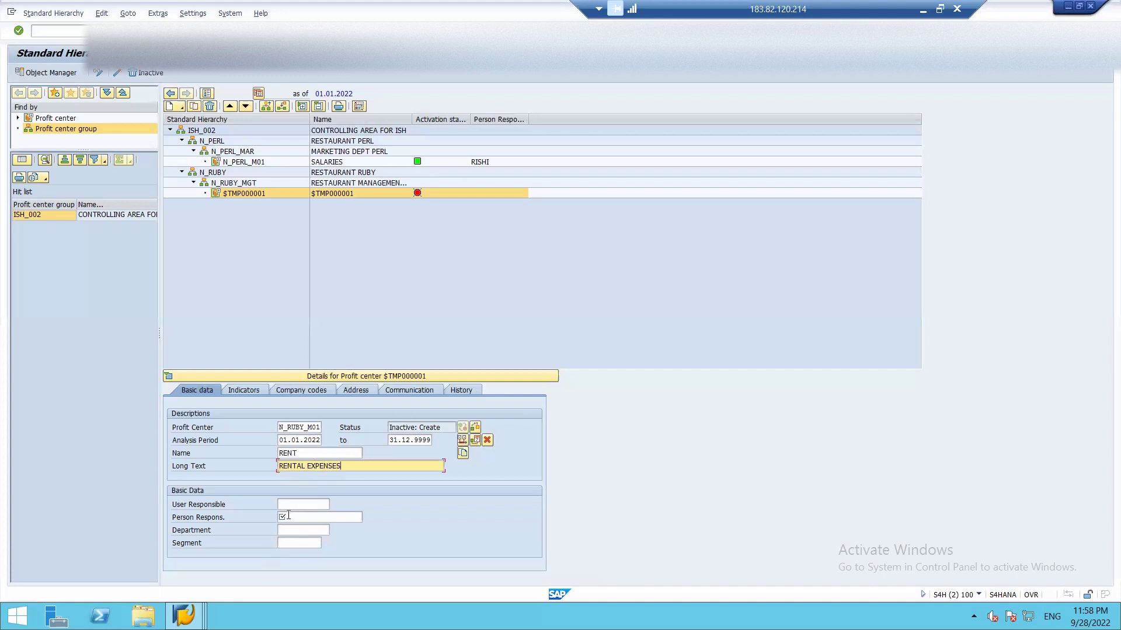
{"action": "left_click", "coordinate": [290, 516]}
{"action": "type", "text": "RISHI"}
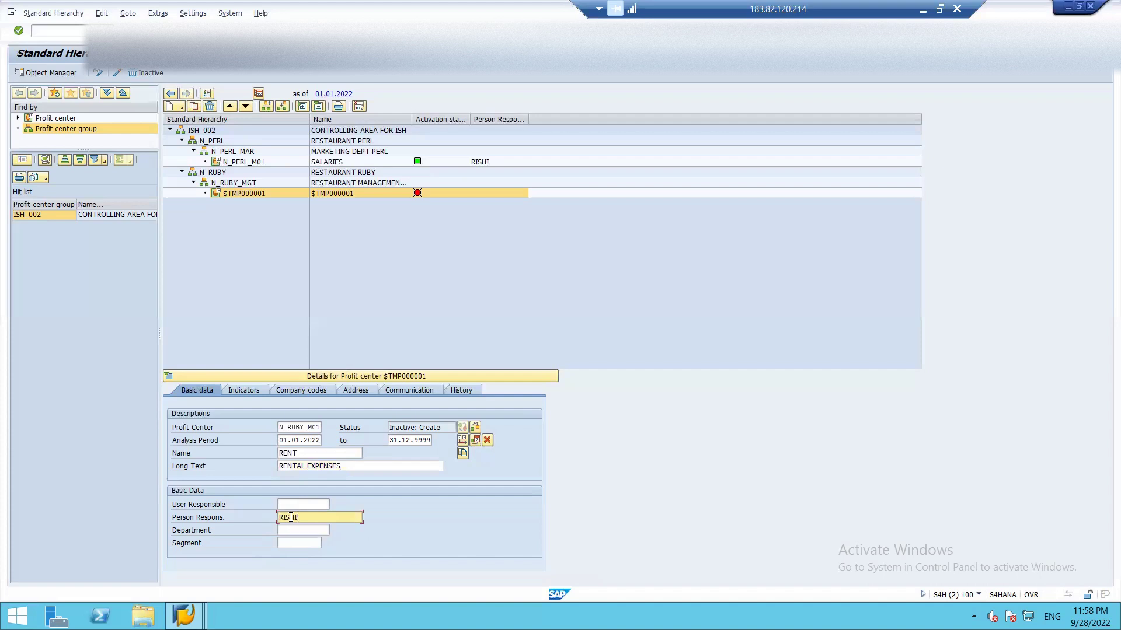
{"action": "left_click", "coordinate": [294, 531]}
{"action": "left_click", "coordinate": [296, 543]}
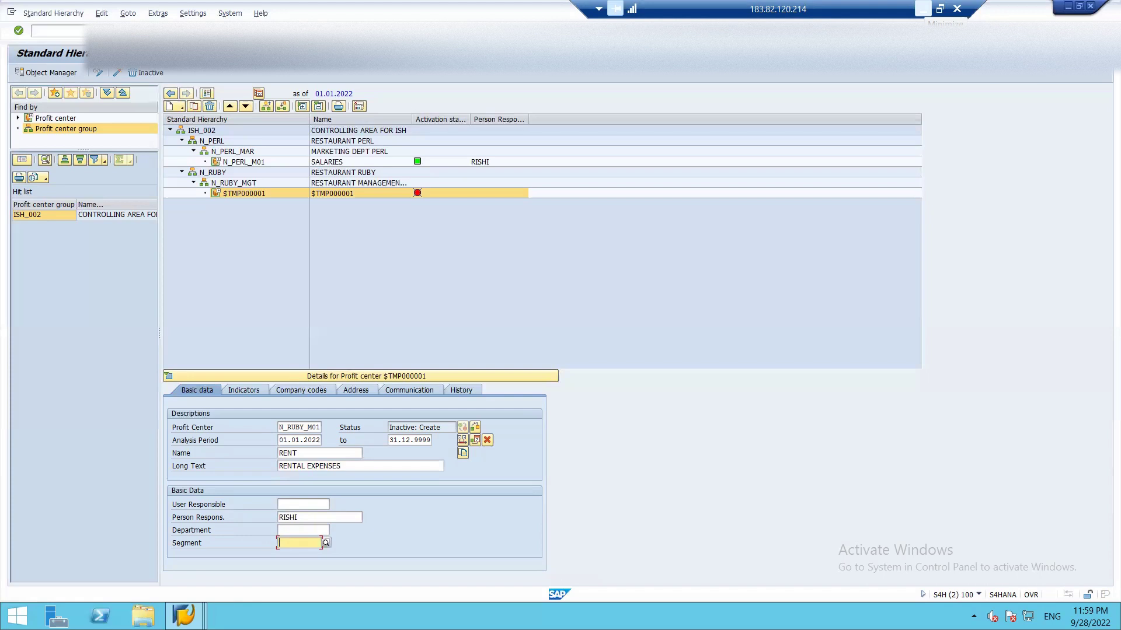
{"action": "left_click", "coordinate": [922, 8]}
- Check the RESTAURANT and HOTELS/ HOSPITALITY segment entries in C3:C4 of the planning sheet
{"action": "left_click", "coordinate": [183, 207]}
{"action": "left_click_drag", "start_coordinate": [182, 206], "coordinate": [179, 217]}
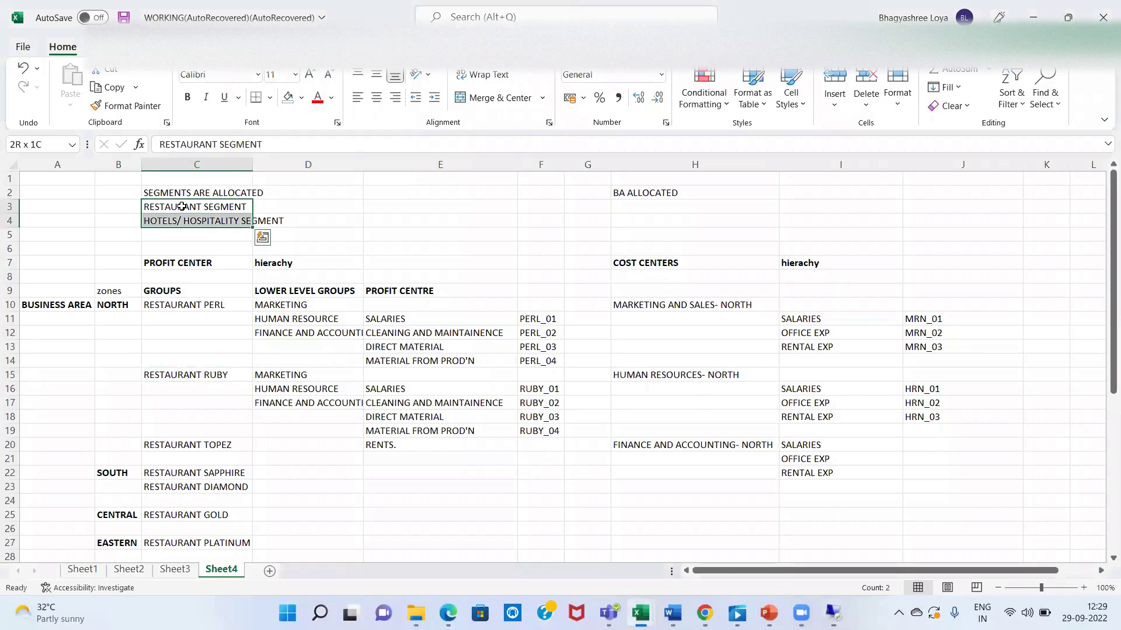
{"action": "left_click", "coordinate": [180, 218]}
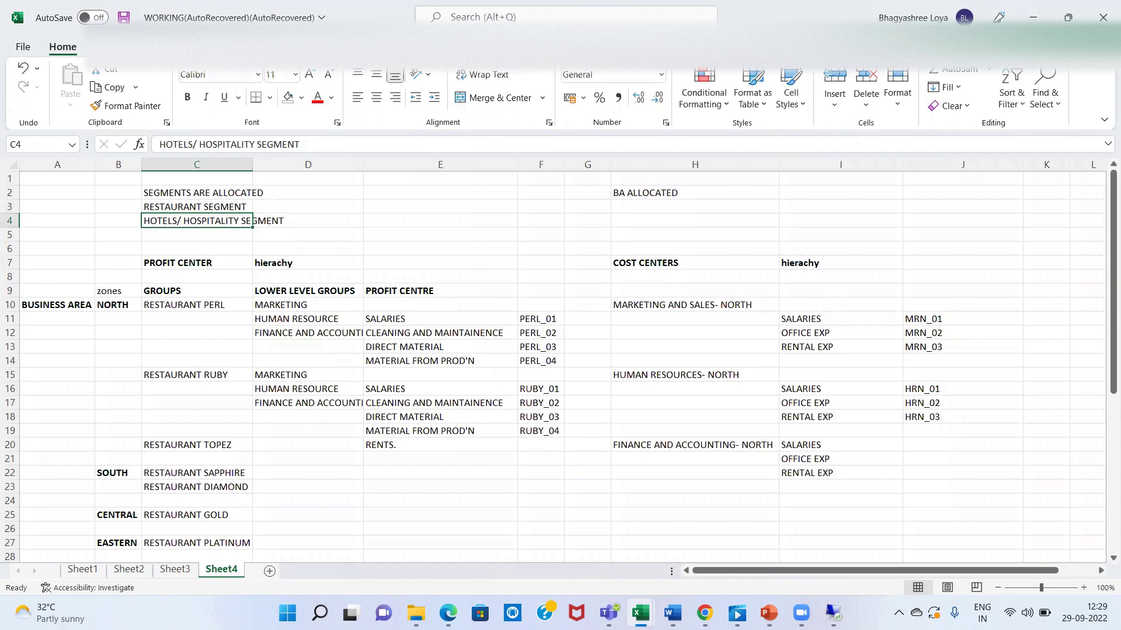
{"action": "left_click", "coordinate": [833, 612]}
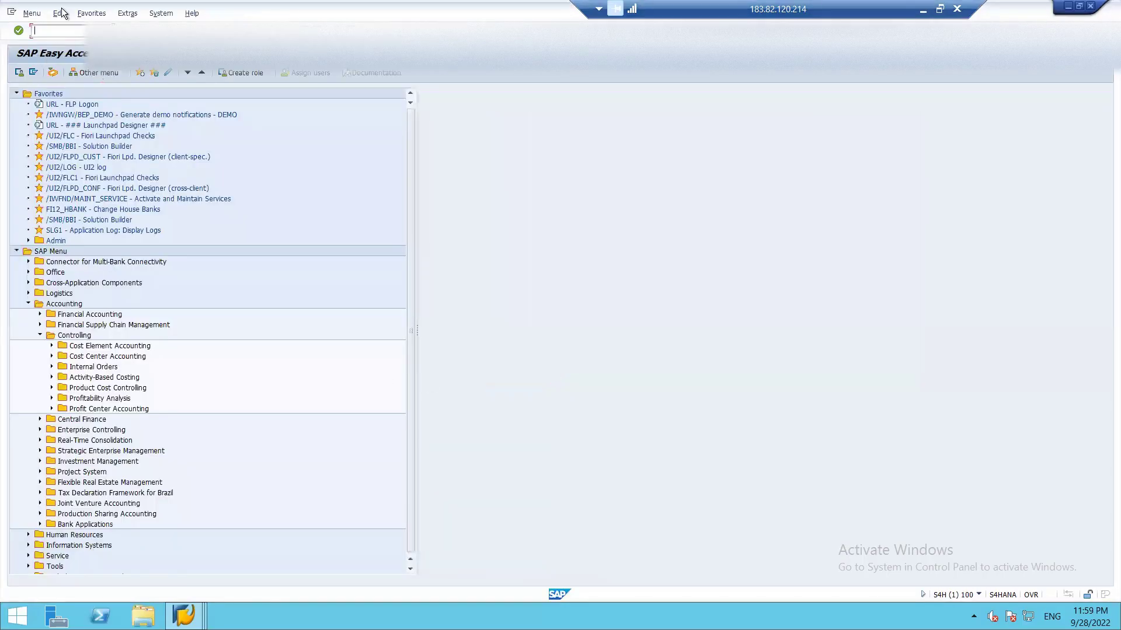
- Open Define Segment under Enterprise Structure > Definition > Financial Accounting in SPRO
{"action": "type", "text": "SPRO"}
{"action": "key", "text": "Return"}
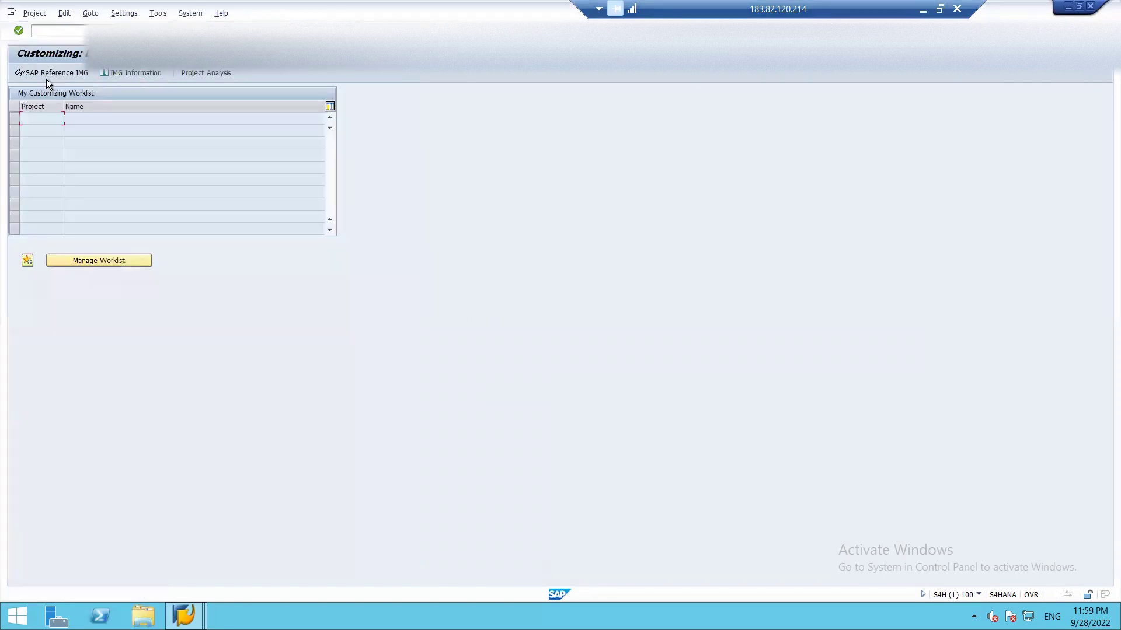
{"action": "left_click", "coordinate": [43, 75]}
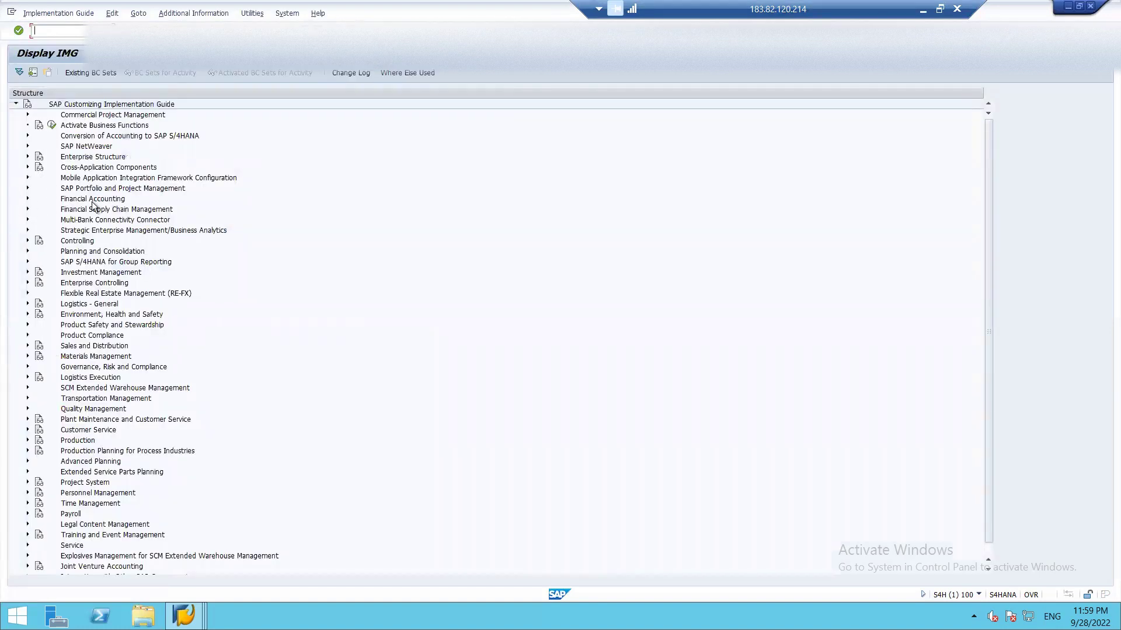
{"action": "left_click", "coordinate": [26, 156]}
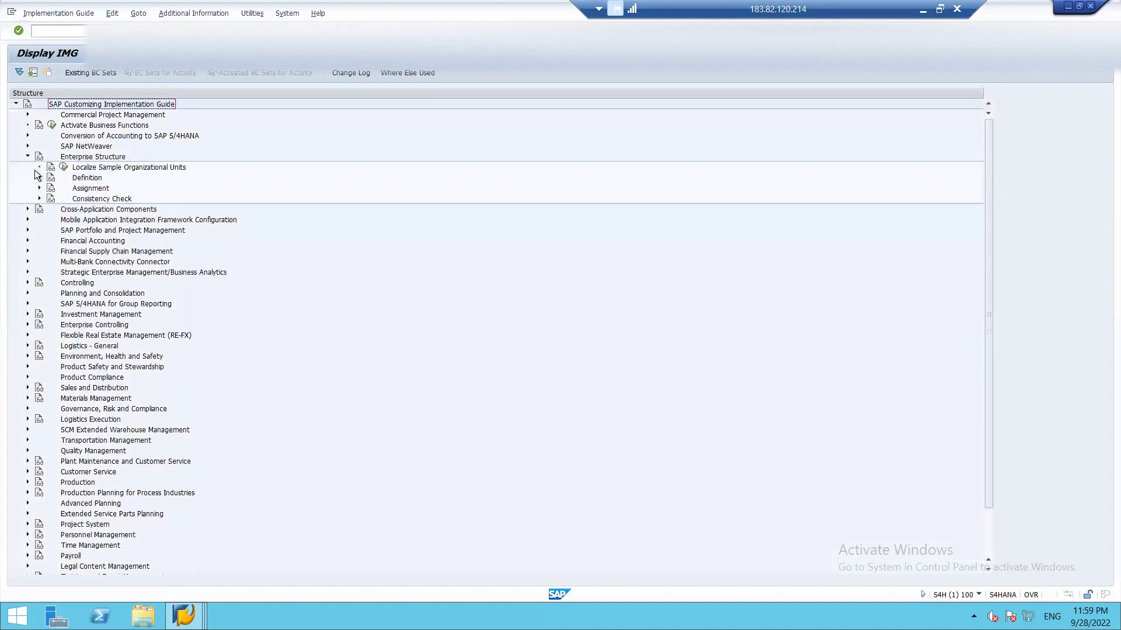
{"action": "left_click", "coordinate": [39, 177]}
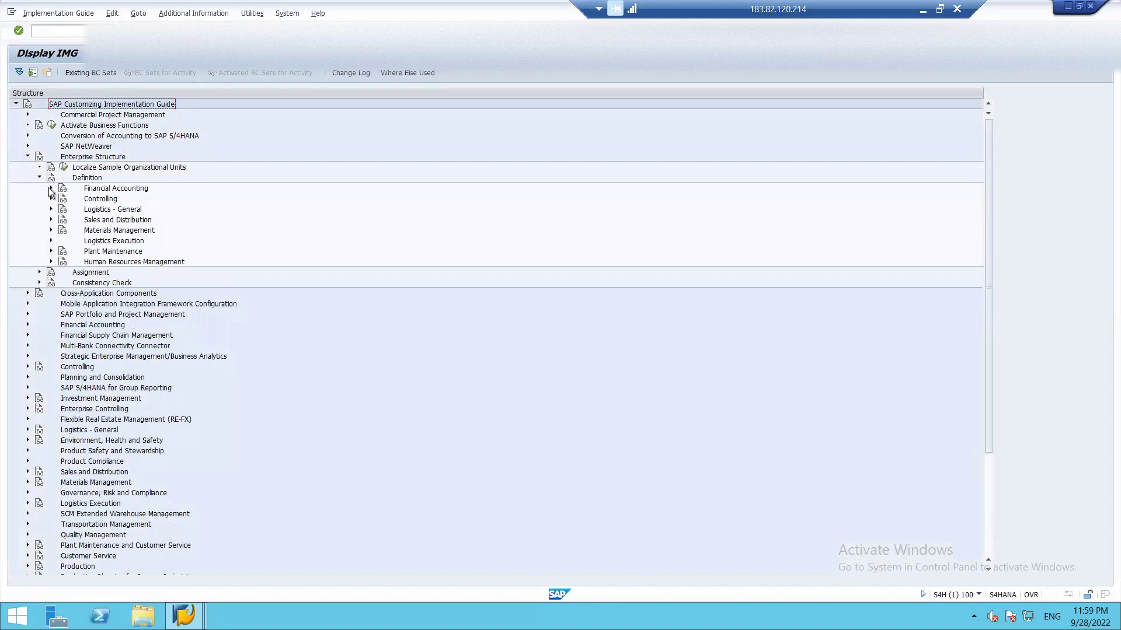
{"action": "left_click", "coordinate": [51, 189]}
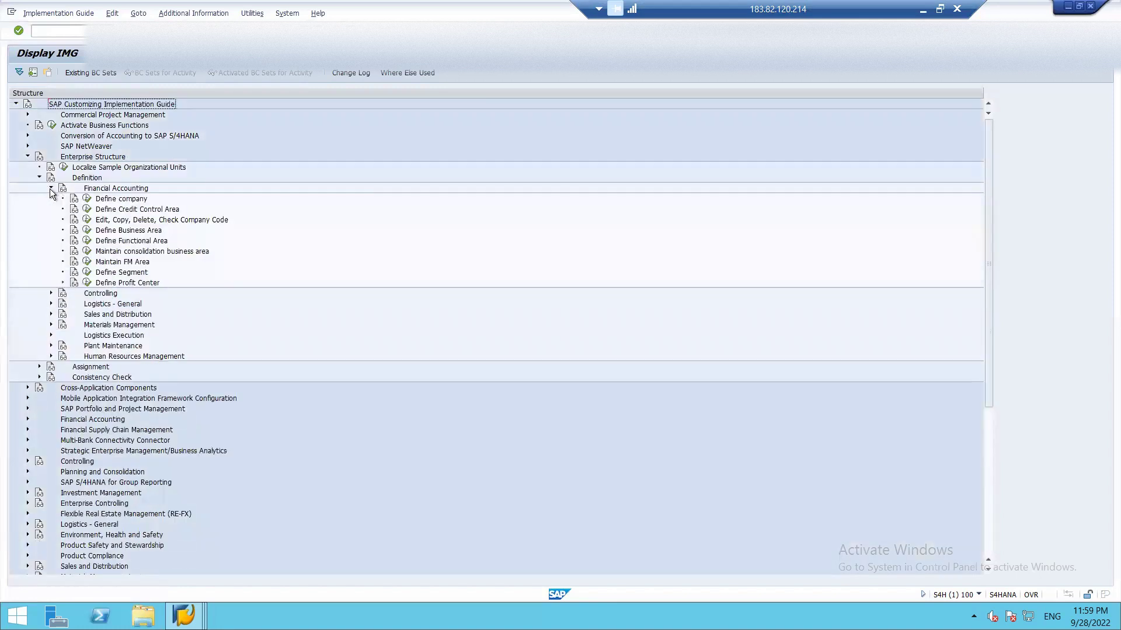
{"action": "left_click", "coordinate": [87, 272]}
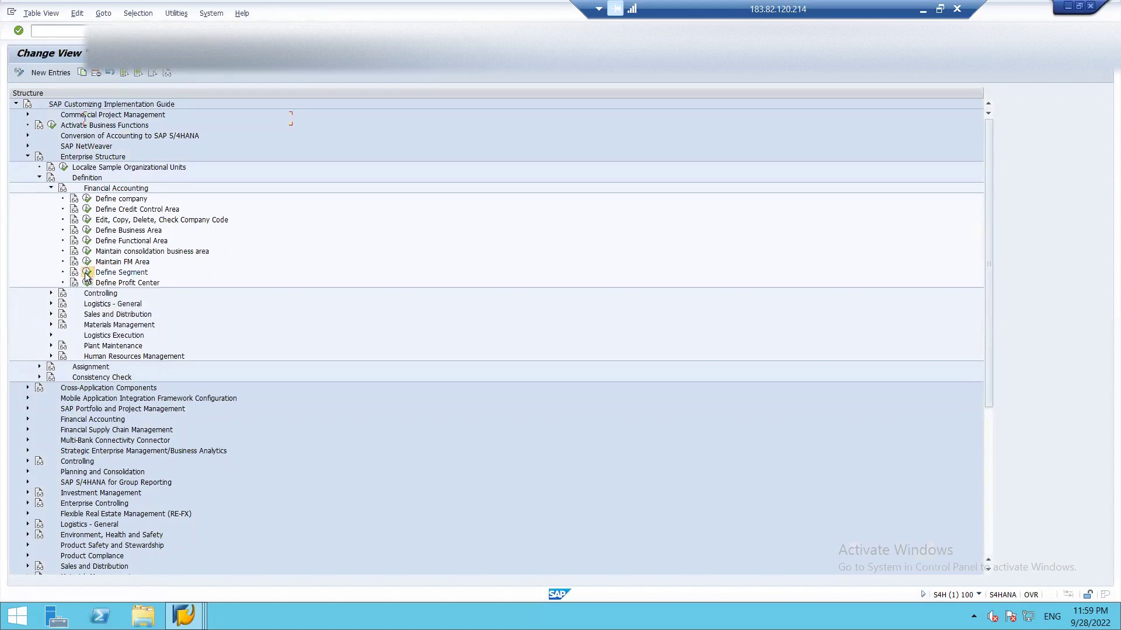
- Position the segment table on ISH to confirm ISH_SEG1 RESTAURANT and ISH_SEG2 HOTELS
{"action": "left_click", "coordinate": [63, 76]}
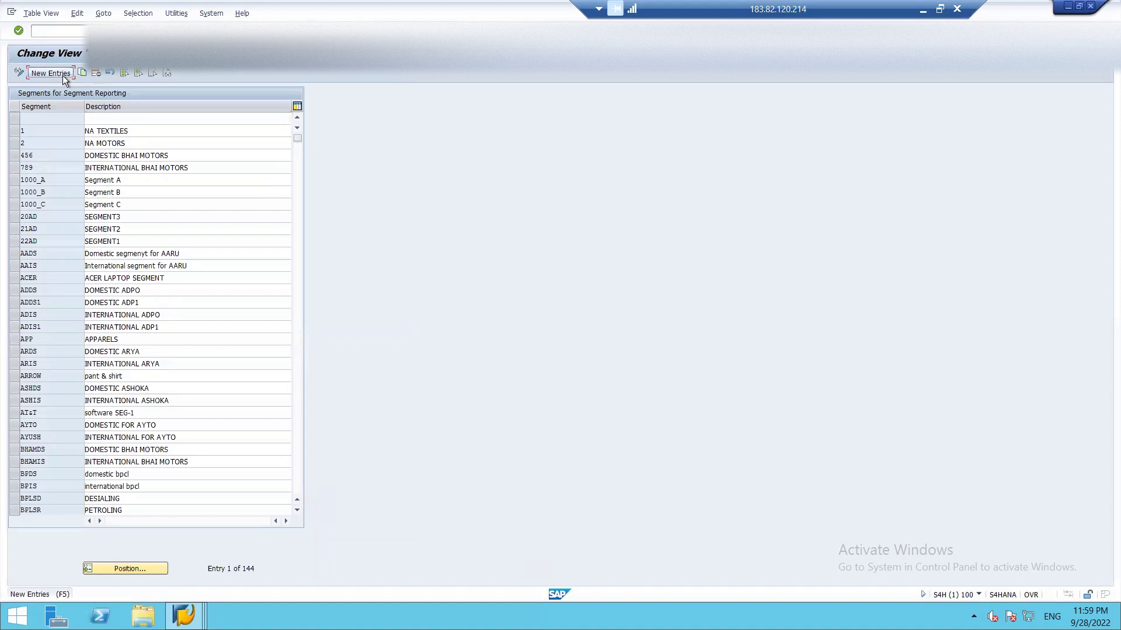
{"action": "key", "text": "F3"}
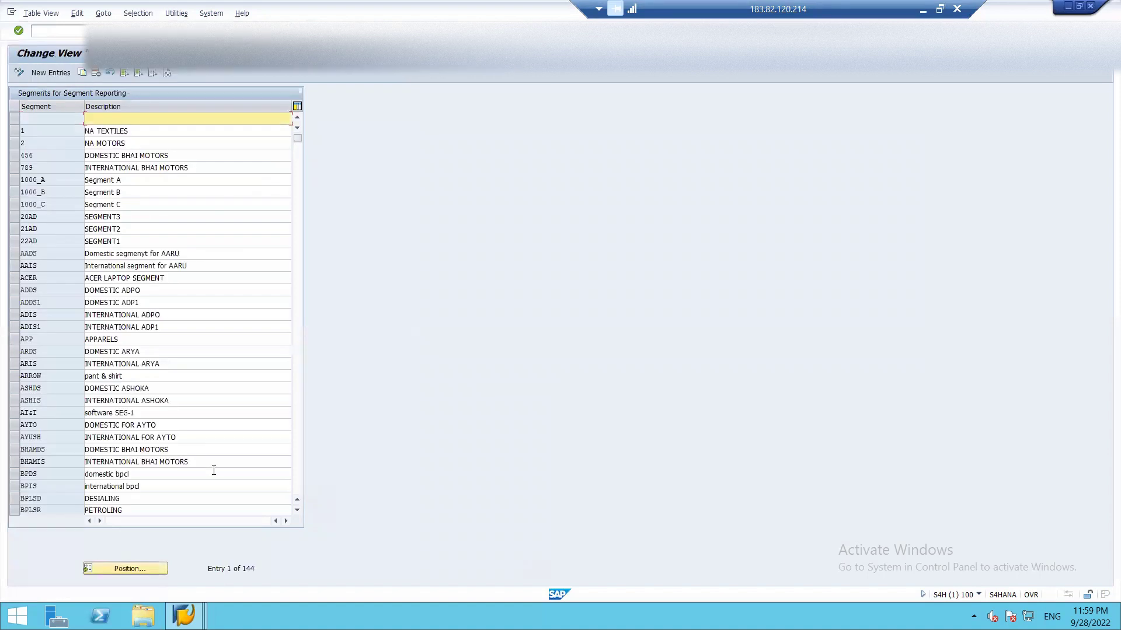
{"action": "left_click", "coordinate": [128, 566]}
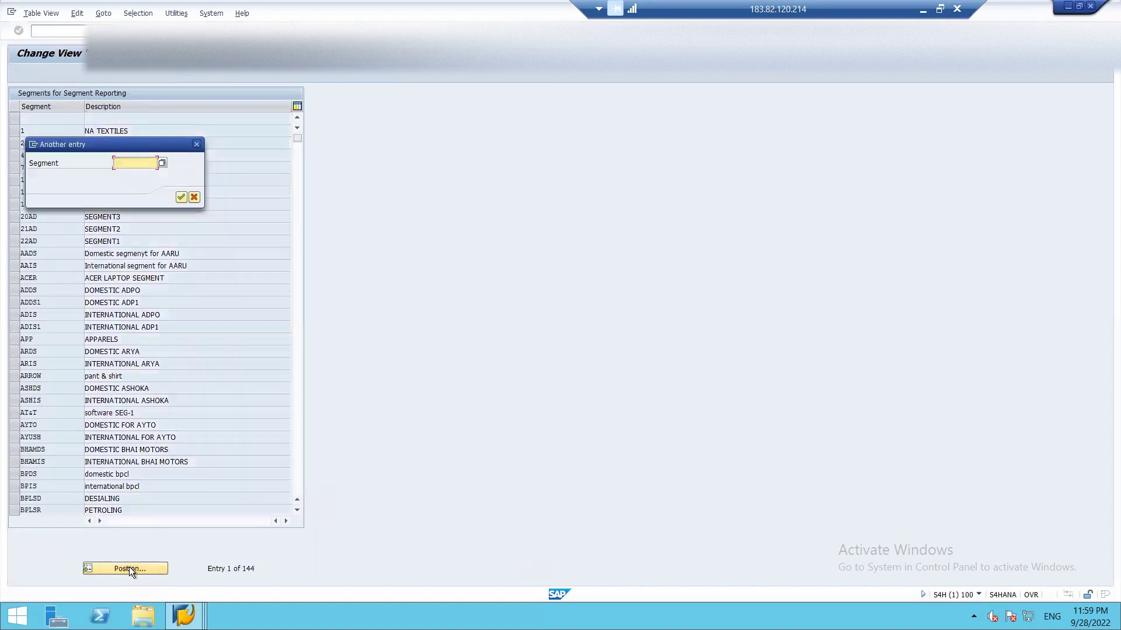
{"action": "type", "text": "ISH"}
{"action": "key", "text": "Return"}
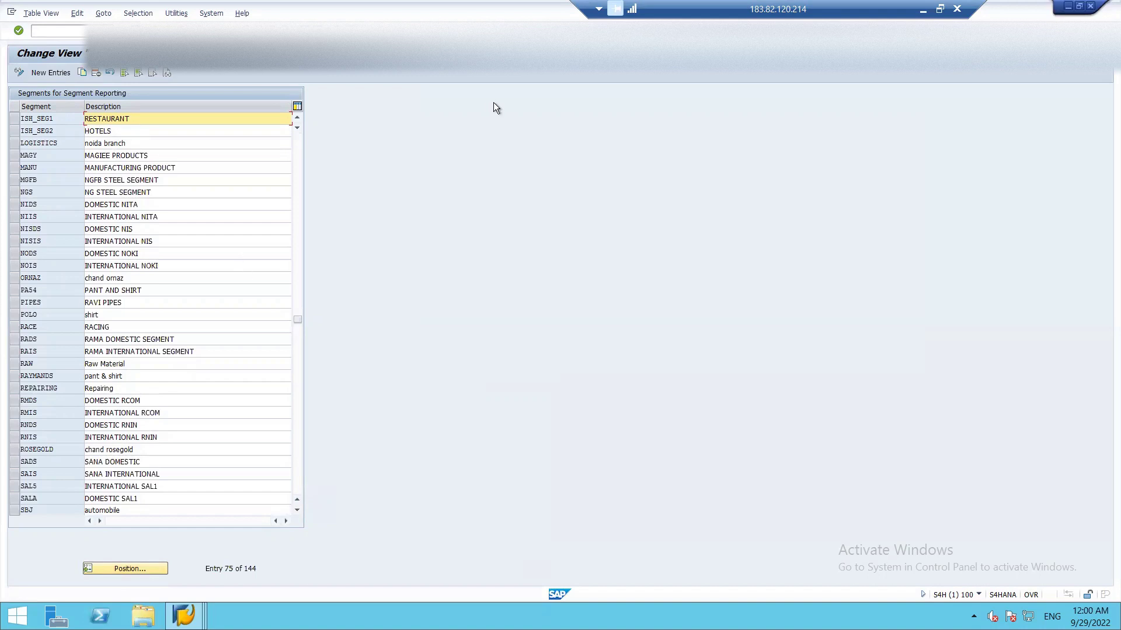
{"action": "key", "text": "alt+Tab"}
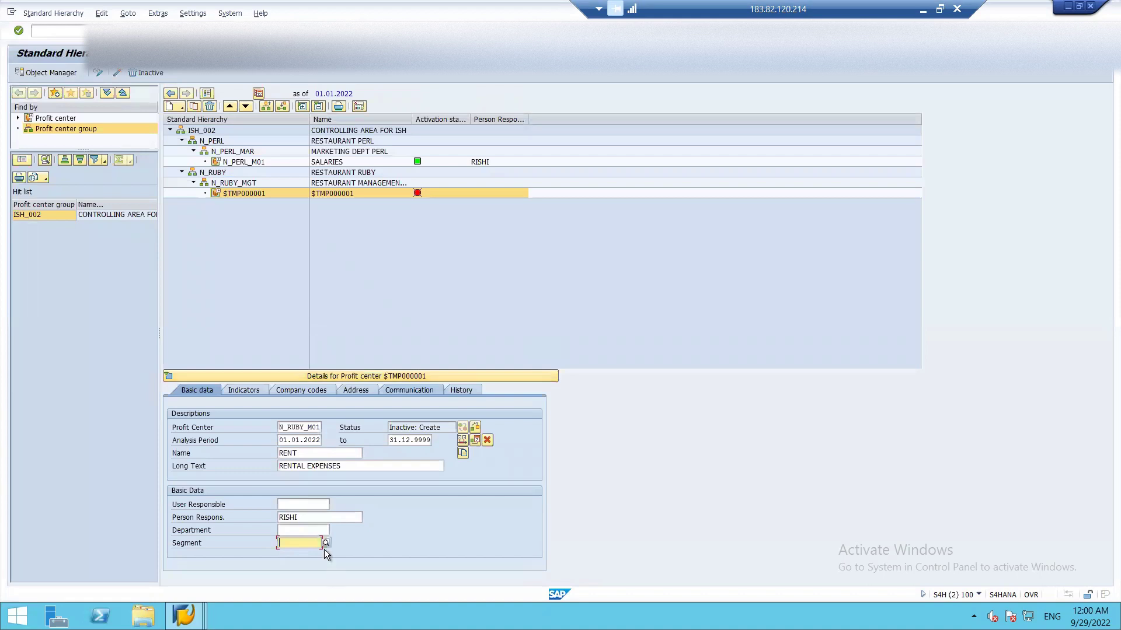
- Assign segment ISH_SEG1 RESTAURANT to N_RUBY_M01 and review its indicators and company codes
{"action": "left_click", "coordinate": [326, 543]}
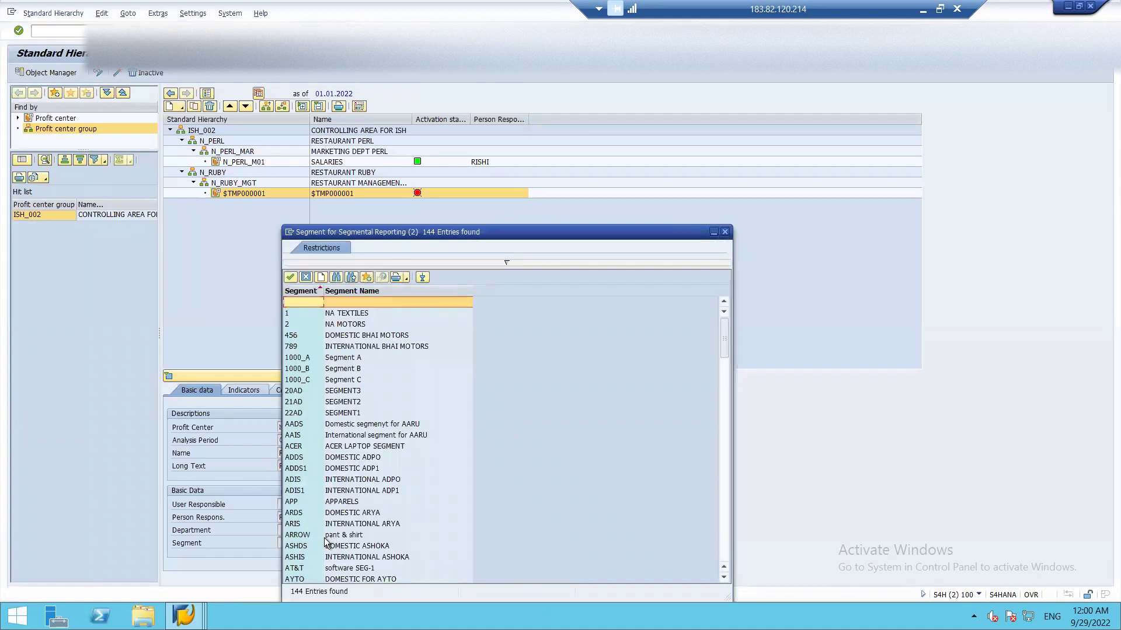
{"action": "key", "text": "Down"}
{"action": "key", "text": "Down"}
{"action": "key", "text": "Down"}
{"action": "key", "text": "Down"}
{"action": "key", "text": "Down"}
{"action": "key", "text": "Down"}
{"action": "key", "text": "Down"}
{"action": "key", "text": "Down"}
{"action": "key", "text": "Down"}
{"action": "key", "text": "Down"}
{"action": "key", "text": "Down"}
{"action": "key", "text": "Down"}
{"action": "key", "text": "Down"}
{"action": "key", "text": "Down"}
{"action": "key", "text": "Down"}
{"action": "key", "text": "Down"}
{"action": "key", "text": "Down"}
{"action": "key", "text": "Down"}
{"action": "key", "text": "Down"}
{"action": "key", "text": "Down"}
{"action": "key", "text": "Down"}
{"action": "key", "text": "Down"}
{"action": "key", "text": "Down"}
{"action": "key", "text": "Down"}
{"action": "key", "text": "Down"}
{"action": "key", "text": "Down"}
{"action": "key", "text": "Down"}
{"action": "key", "text": "Down"}
{"action": "key", "text": "Down"}
{"action": "key", "text": "Down"}
{"action": "key", "text": "Down"}
{"action": "key", "text": "Down"}
{"action": "key", "text": "Down"}
{"action": "key", "text": "Down"}
{"action": "key", "text": "Down"}
{"action": "key", "text": "Down"}
{"action": "key", "text": "Down"}
{"action": "key", "text": "Down"}
{"action": "key", "text": "Down"}
{"action": "key", "text": "Down"}
{"action": "key", "text": "Down"}
{"action": "key", "text": "Down"}
{"action": "key", "text": "Down"}
{"action": "key", "text": "Down"}
{"action": "key", "text": "Down"}
{"action": "key", "text": "Down"}
{"action": "key", "text": "Down"}
{"action": "key", "text": "Down"}
{"action": "key", "text": "Down"}
{"action": "key", "text": "Down"}
{"action": "key", "text": "Down"}
{"action": "key", "text": "Down"}
{"action": "key", "text": "Down"}
{"action": "key", "text": "Down"}
{"action": "key", "text": "Down"}
{"action": "key", "text": "Down"}
{"action": "key", "text": "Down"}
{"action": "key", "text": "Down"}
{"action": "key", "text": "Down"}
{"action": "key", "text": "Down"}
{"action": "key", "text": "Down"}
{"action": "key", "text": "Down"}
{"action": "key", "text": "Down"}
{"action": "key", "text": "Down"}
{"action": "key", "text": "Down"}
{"action": "key", "text": "Down"}
{"action": "key", "text": "Down"}
{"action": "key", "text": "Down"}
{"action": "key", "text": "Down"}
{"action": "key", "text": "Down"}
{"action": "key", "text": "Down"}
{"action": "key", "text": "Down"}
{"action": "key", "text": "Down"}
{"action": "key", "text": "Down"}
{"action": "key", "text": "Down"}
{"action": "key", "text": "Down"}
{"action": "key", "text": "Down"}
{"action": "key", "text": "Down"}
{"action": "key", "text": "Down"}
{"action": "key", "text": "Down"}
{"action": "key", "text": "Down"}
{"action": "key", "text": "Down"}
{"action": "key", "text": "Down"}
{"action": "key", "text": "Down"}
{"action": "key", "text": "Down"}
{"action": "key", "text": "Down"}
{"action": "key", "text": "Up"}
{"action": "key", "text": "Up"}
{"action": "key", "text": "Up"}
{"action": "key", "text": "Up"}
{"action": "key", "text": "Up"}
{"action": "key", "text": "Up"}
{"action": "key", "text": "Up"}
{"action": "key", "text": "Up"}
{"action": "key", "text": "Up"}
{"action": "key", "text": "Up"}
{"action": "key", "text": "Up"}
{"action": "key", "text": "Up"}
{"action": "key", "text": "Up"}
{"action": "key", "text": "Up"}
{"action": "key", "text": "Up"}
{"action": "key", "text": "Up"}
{"action": "key", "text": "Up"}
{"action": "key", "text": "Up"}
{"action": "key", "text": "Up"}
{"action": "key", "text": "Up"}
{"action": "key", "text": "Up"}
{"action": "key", "text": "Up"}
{"action": "key", "text": "Up"}
{"action": "key", "text": "Up"}
{"action": "key", "text": "Up"}
{"action": "key", "text": "Up"}
{"action": "key", "text": "Up"}
{"action": "key", "text": "Up"}
{"action": "key", "text": "Down"}
{"action": "key", "text": "Down"}
{"action": "key", "text": "Down"}
{"action": "key", "text": "Down"}
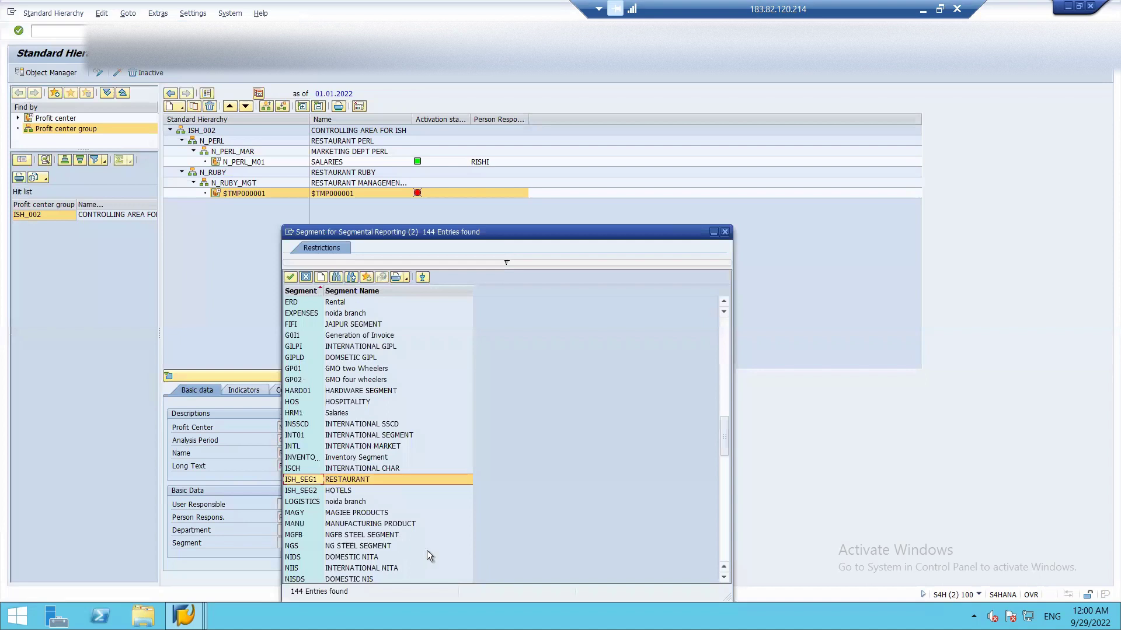
{"action": "key", "text": "Return"}
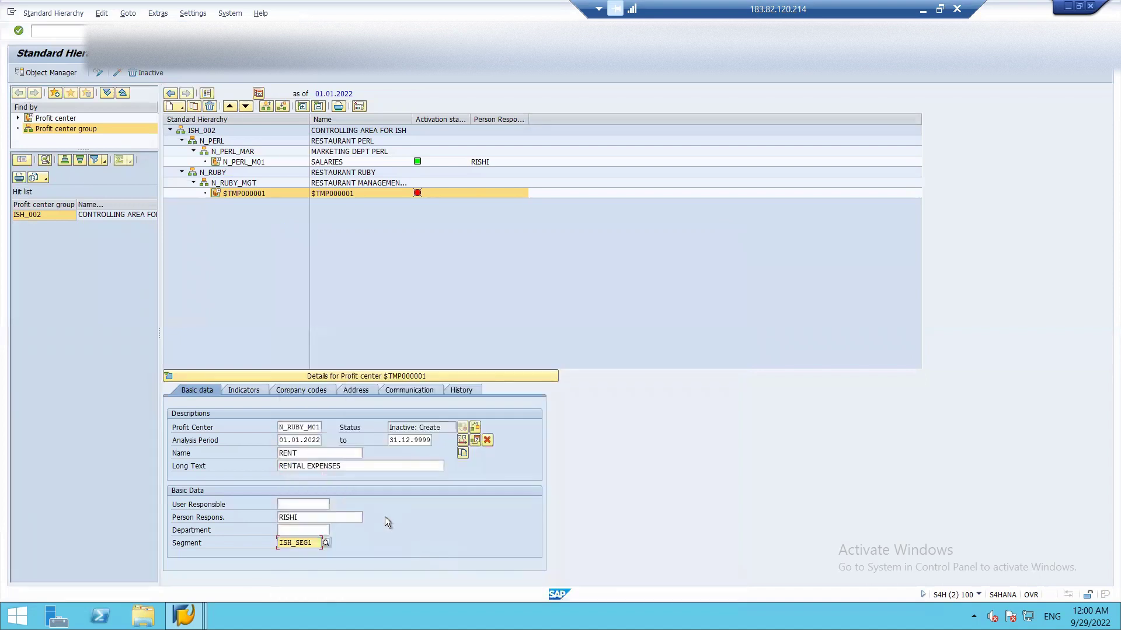
{"action": "left_click", "coordinate": [244, 391]}
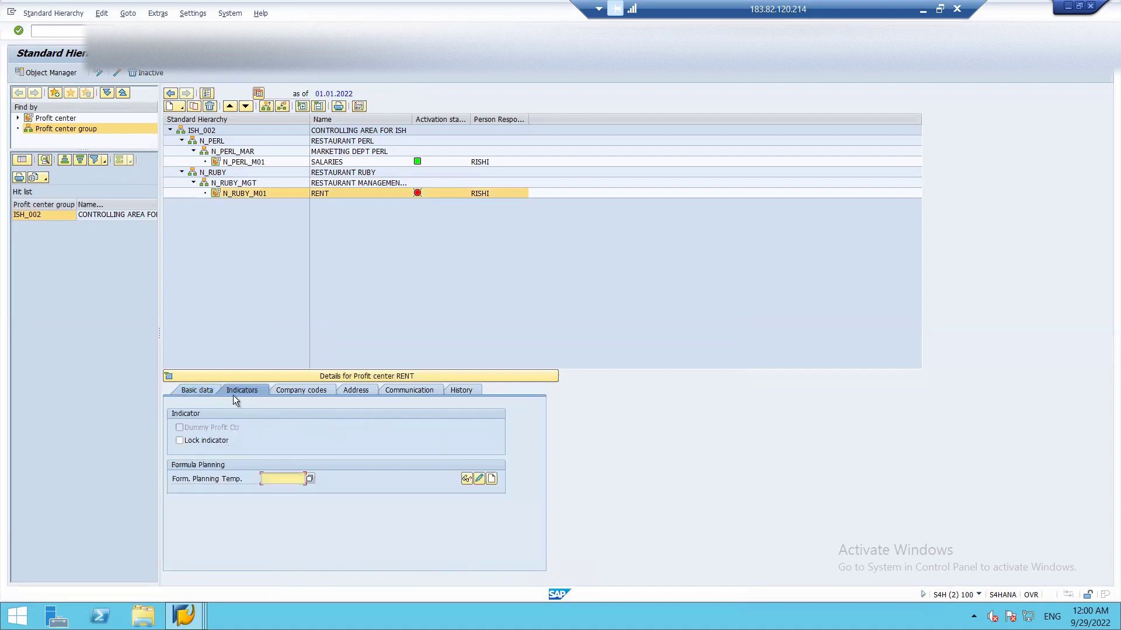
{"action": "left_click", "coordinate": [304, 389]}
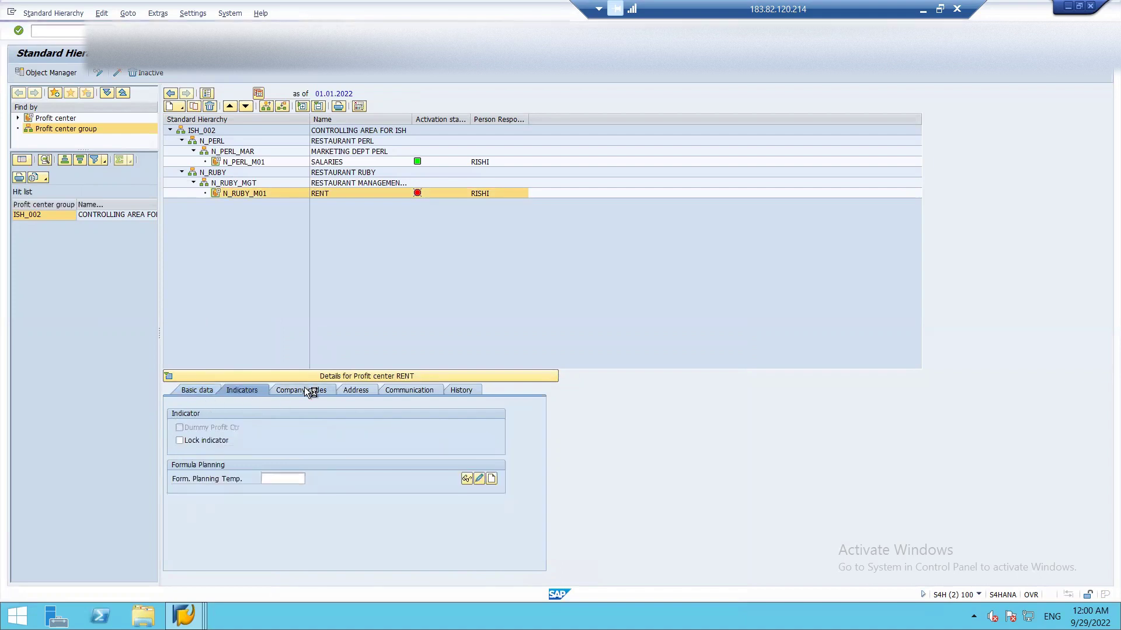
{"action": "left_click", "coordinate": [195, 390]}
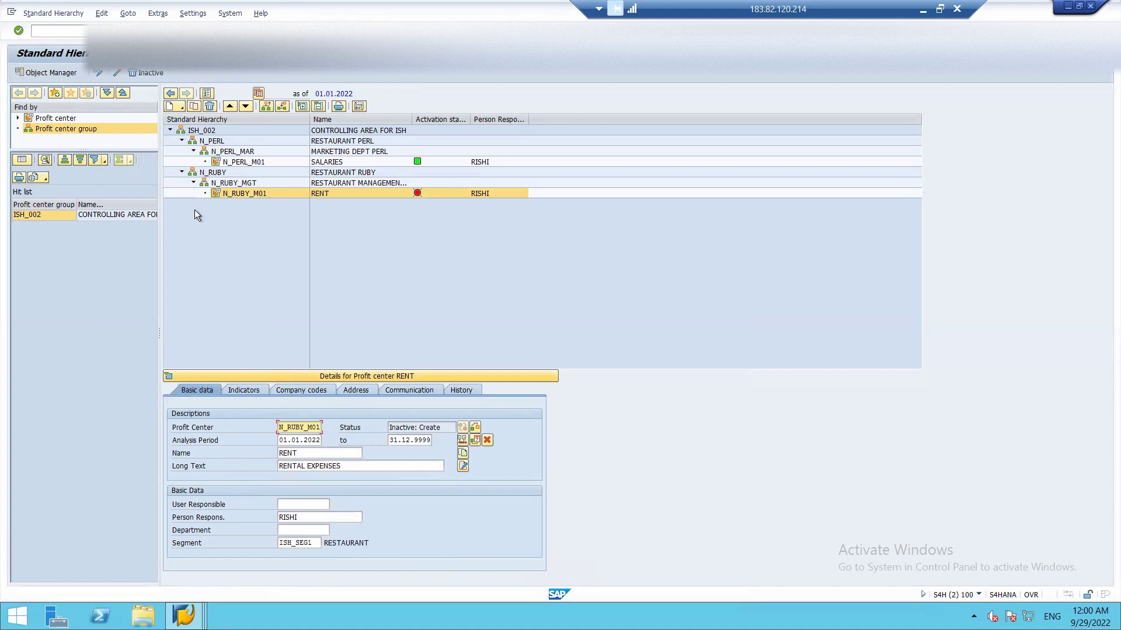
- Save N_RUBY_M01 and bring up its Inactive Objects list for activation
{"action": "key", "text": "ctrl+s"}
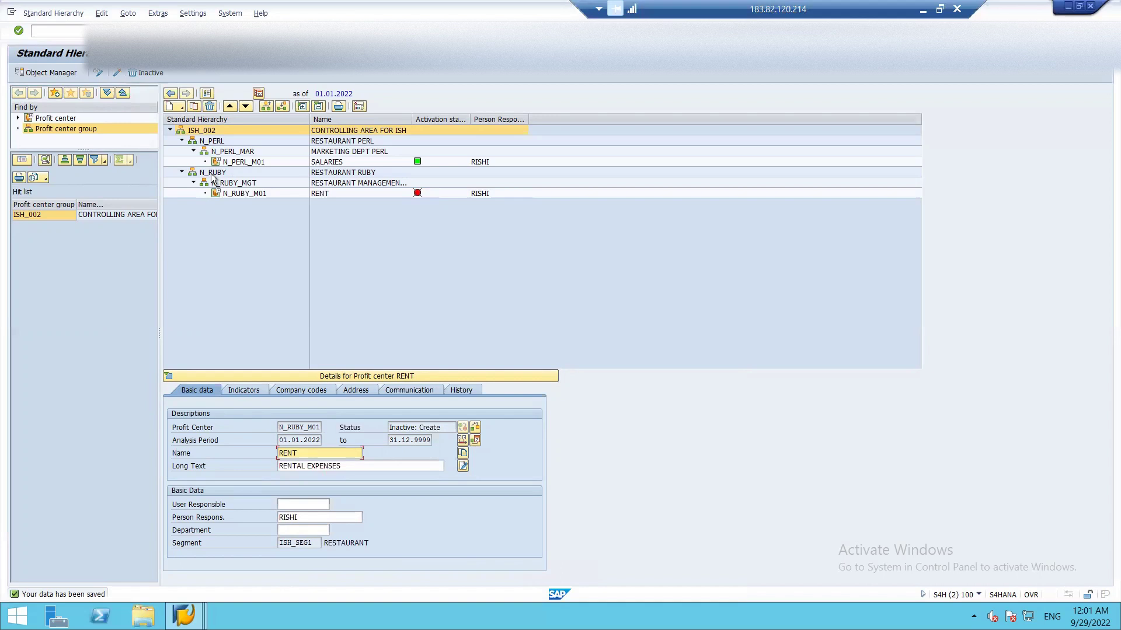
{"action": "left_click", "coordinate": [236, 194]}
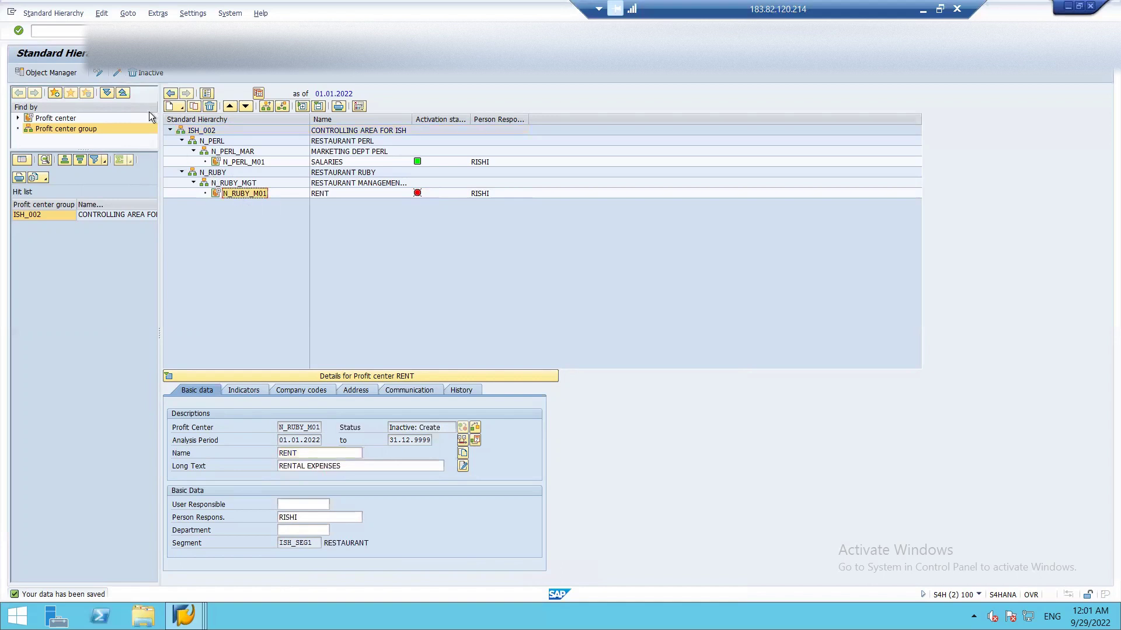
{"action": "left_click", "coordinate": [119, 70]}
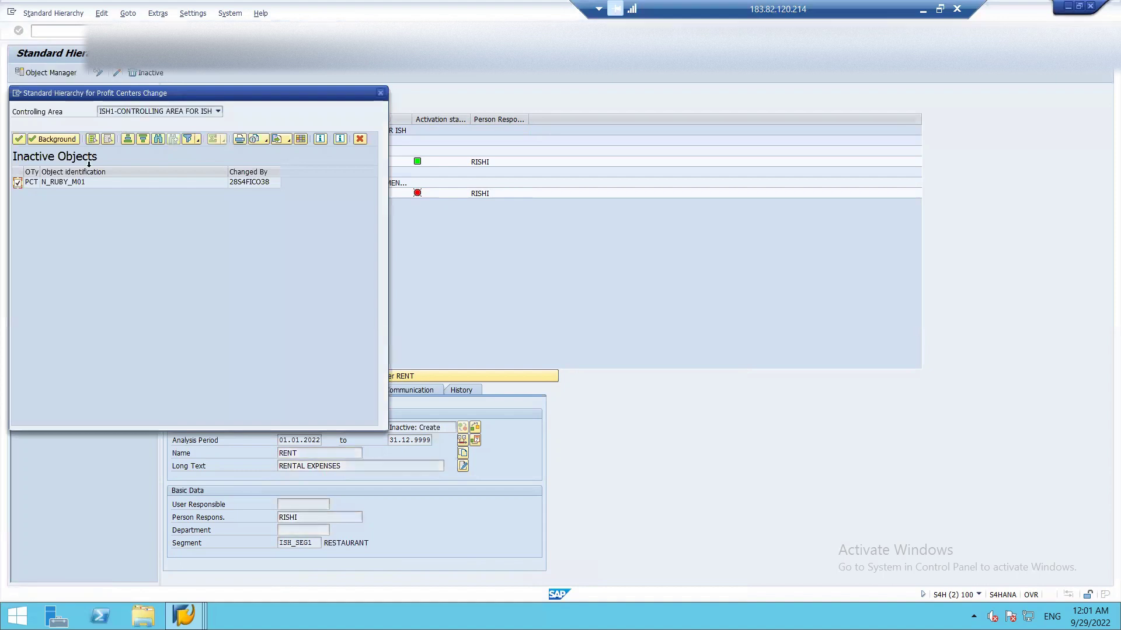
- Confirm activation of profit center N_RUBY_M01 RENT in the Inactive Objects dialog
{"action": "left_click", "coordinate": [19, 139]}
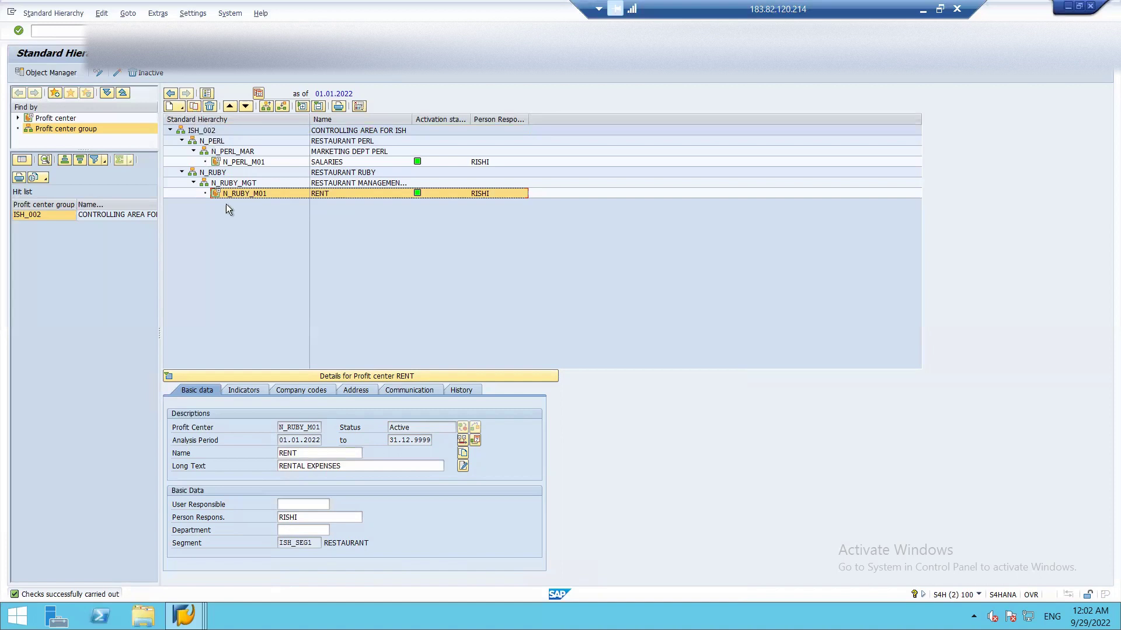
- Leave the hierarchy editor, discarding the unsaved copy of the RENT profit center
{"action": "left_click", "coordinate": [193, 107]}
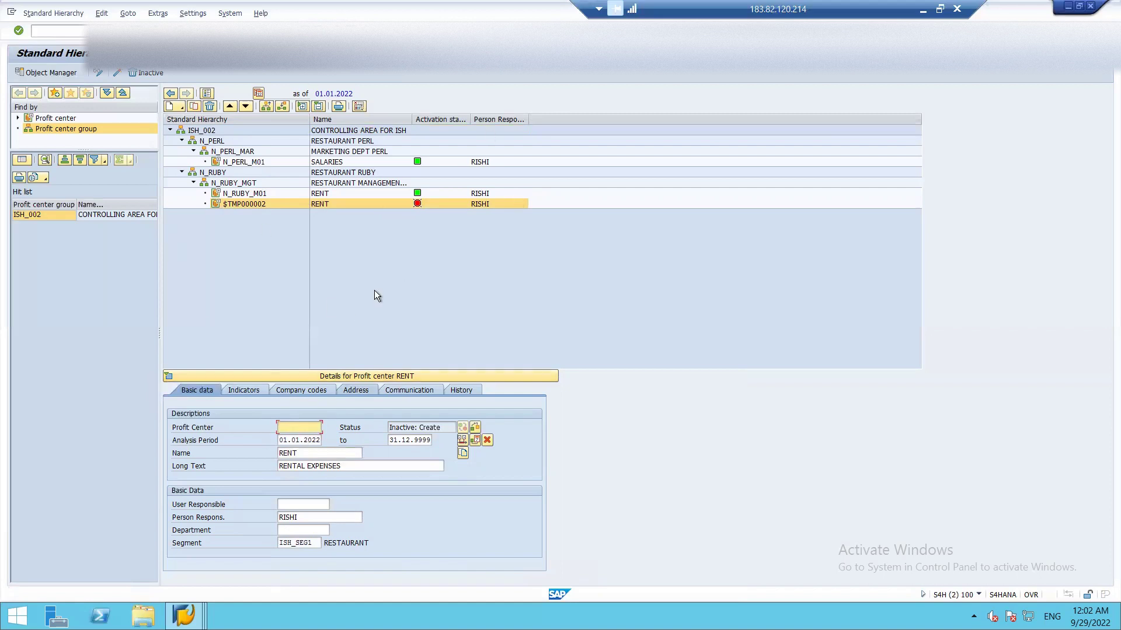
{"action": "key", "text": "Escape"}
{"action": "left_click", "coordinate": [173, 241]}
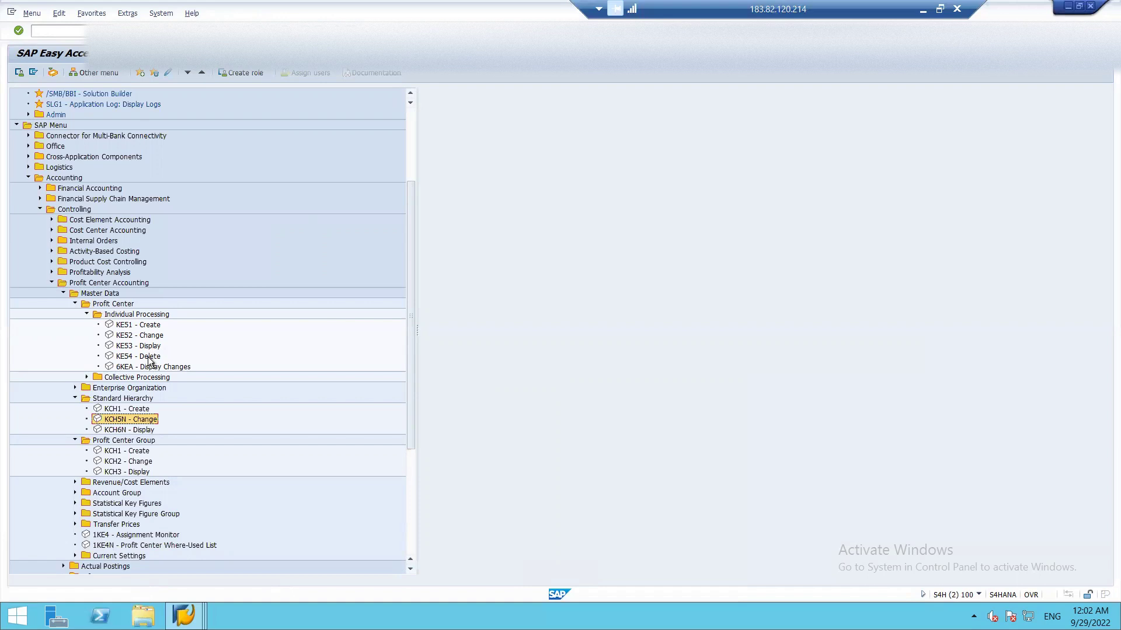
- Start transaction KE51 to create an individual profit center
{"action": "double_click", "coordinate": [141, 326]}
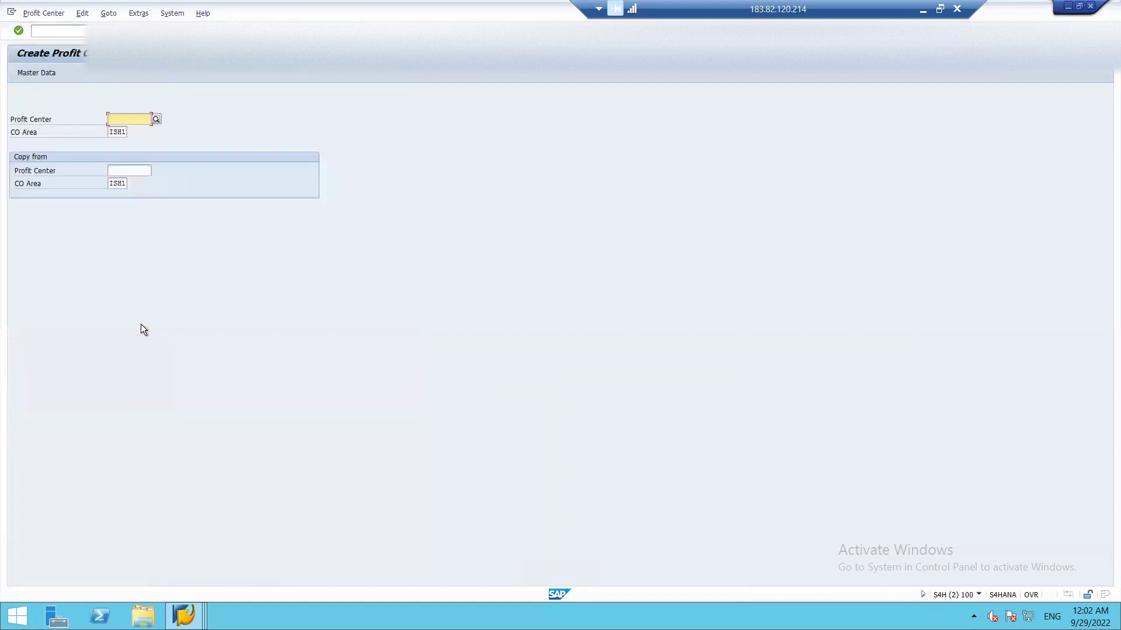
- Enter new profit center ID N_RUBY_M02 with copy-from text CLEANING EXPENSES and continue
{"action": "left_click", "coordinate": [155, 120]}
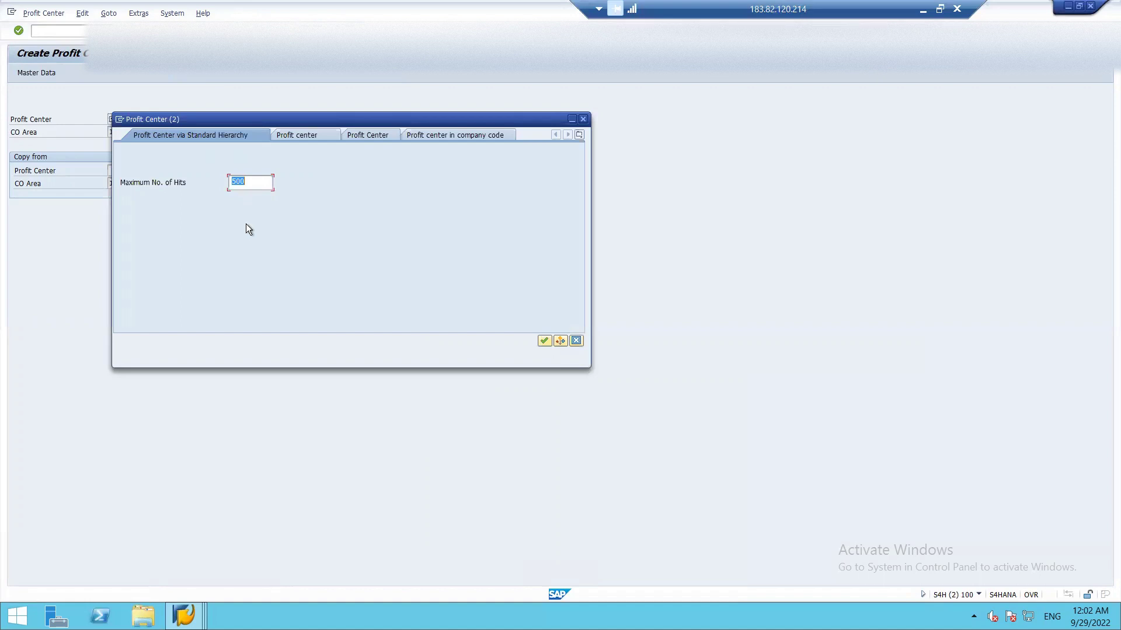
{"action": "key", "text": "Return"}
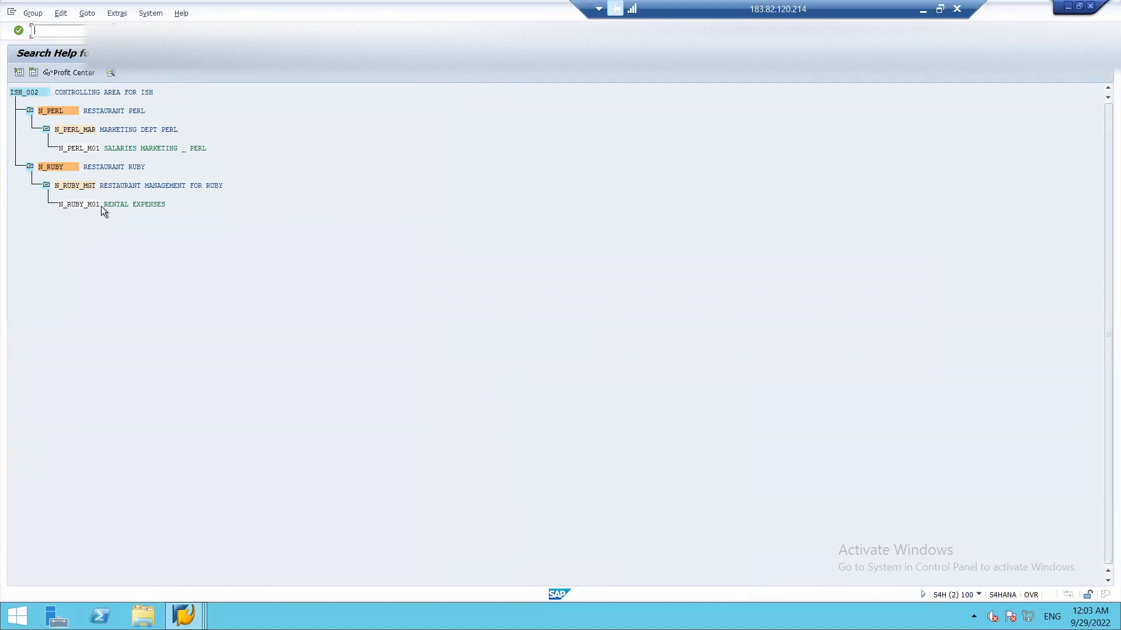
{"action": "key", "text": "F3"}
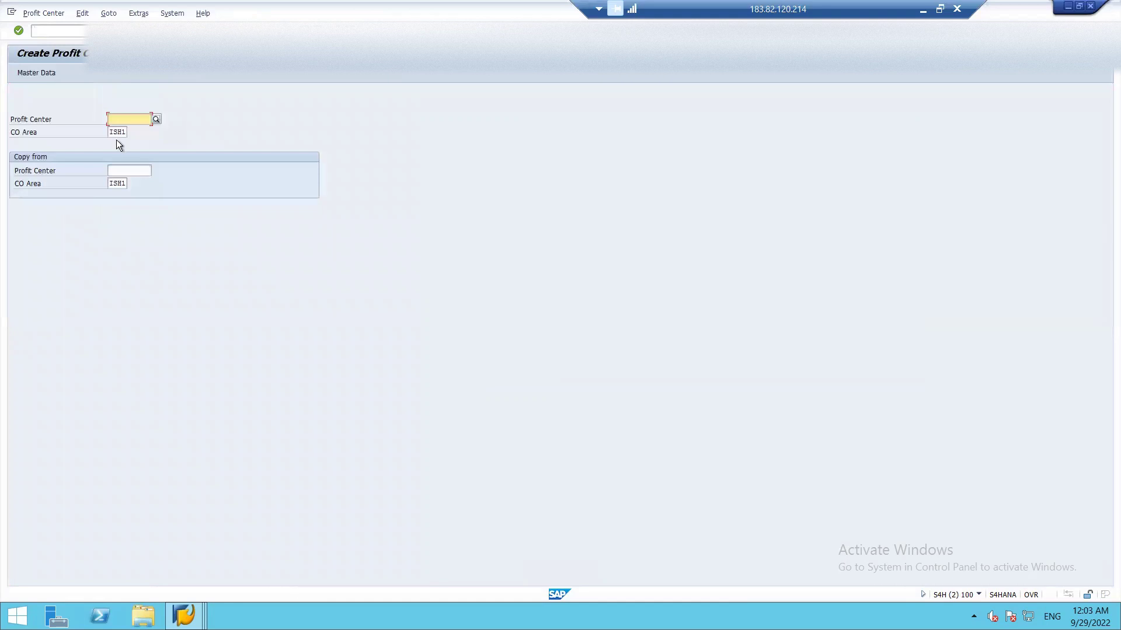
{"action": "type", "text": "N_"}
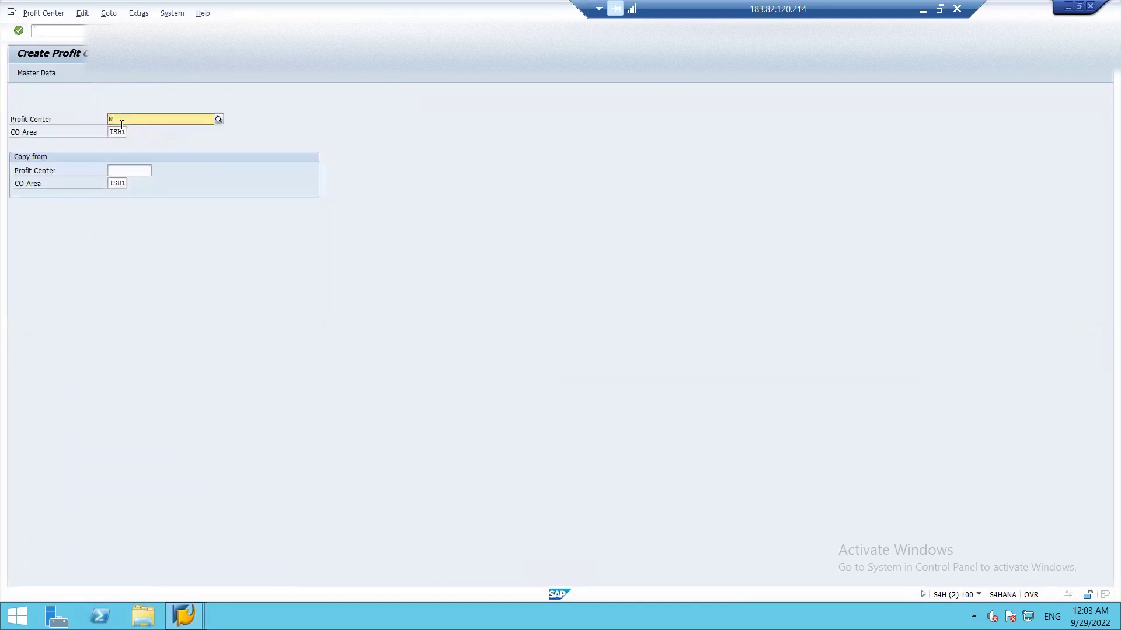
{"action": "type", "text": "RUBY_M02"}
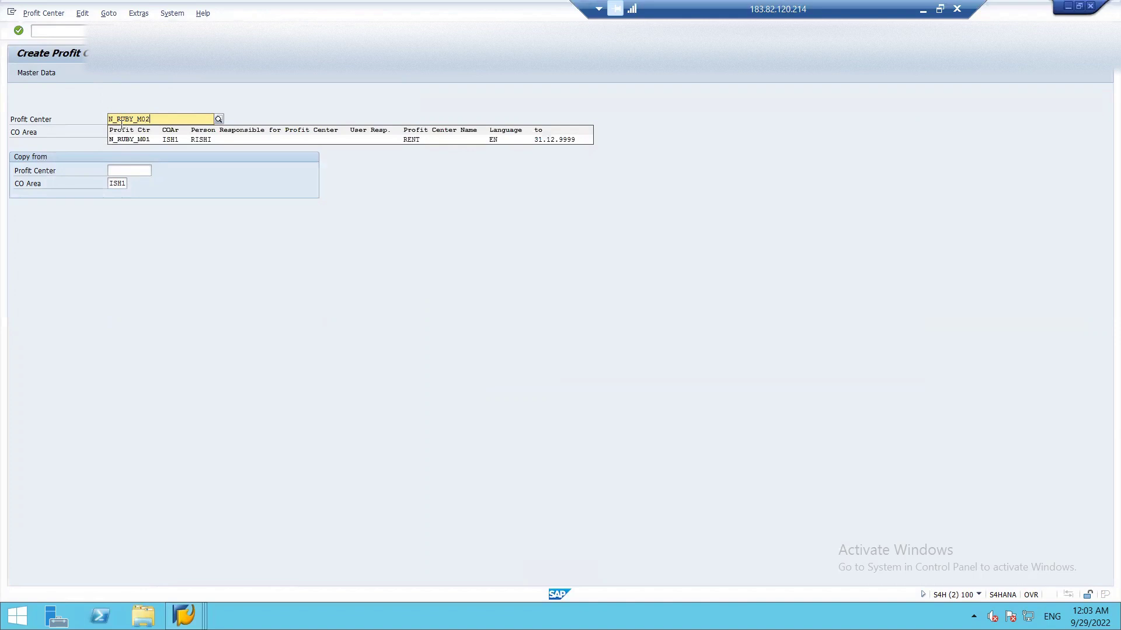
{"action": "key", "text": "Return"}
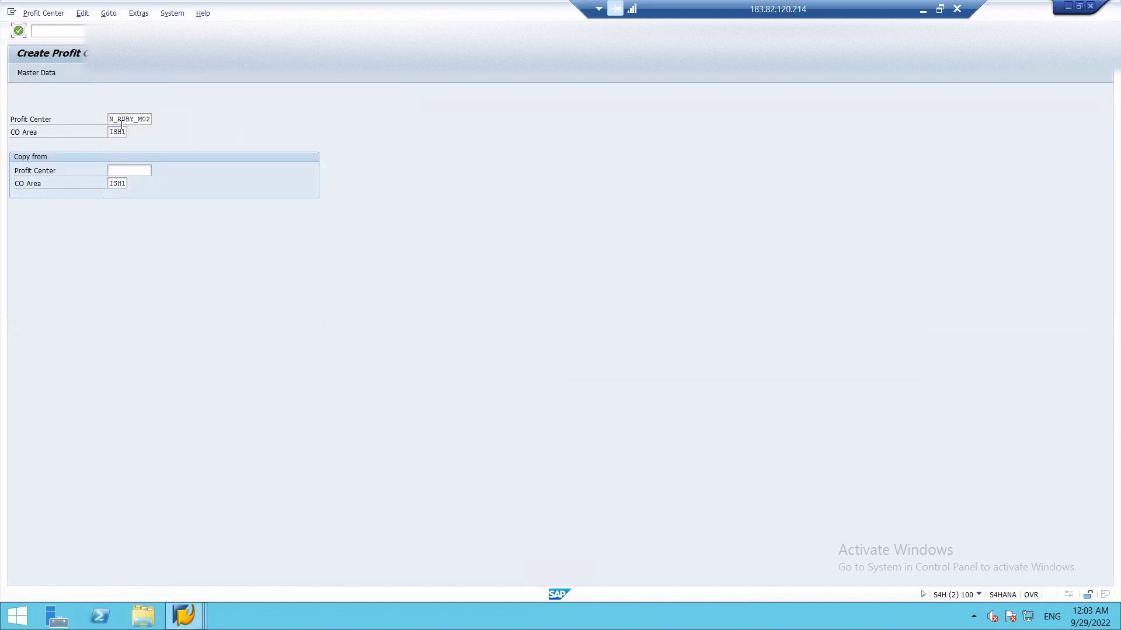
{"action": "left_click", "coordinate": [126, 171]}
{"action": "type", "text": "CLEA"}
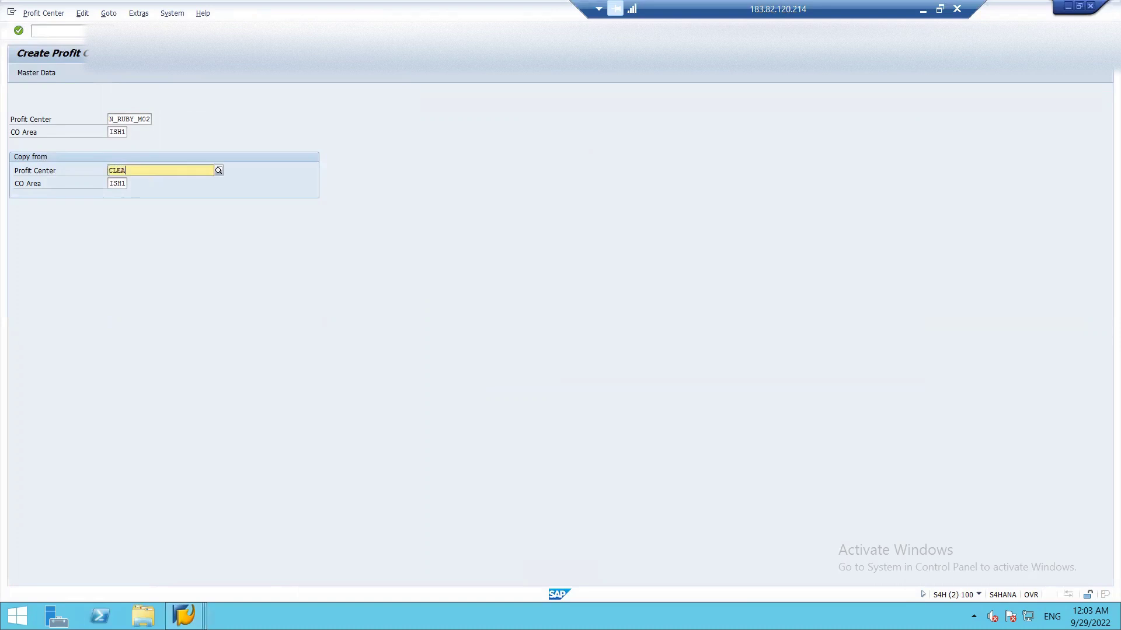
{"action": "type", "text": "NING EXPENSES"}
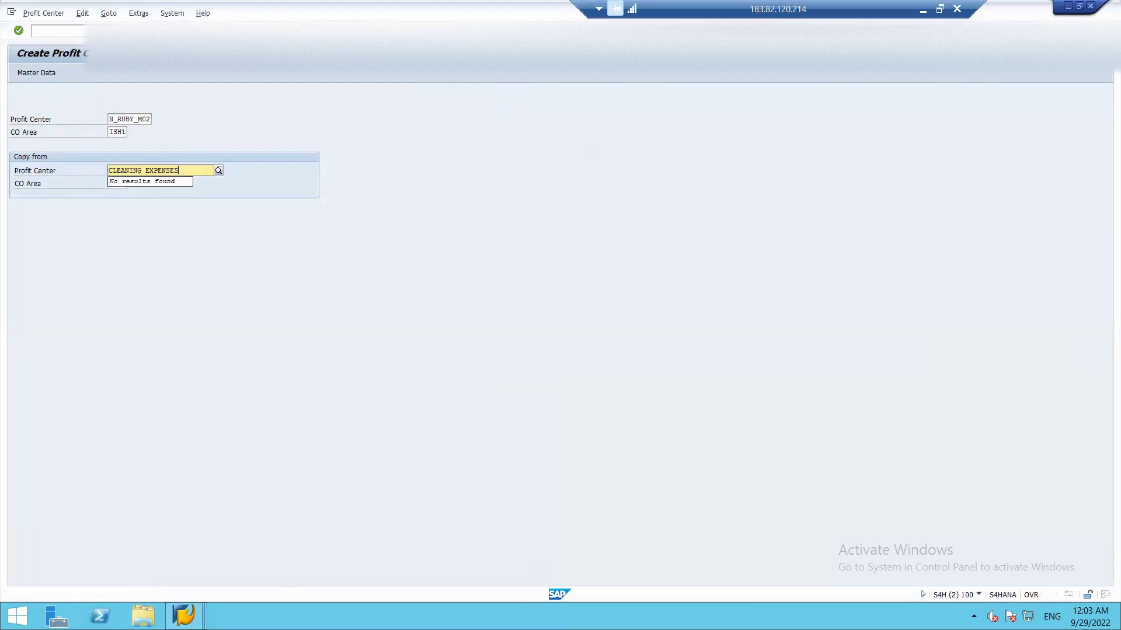
{"action": "key", "text": "Return"}
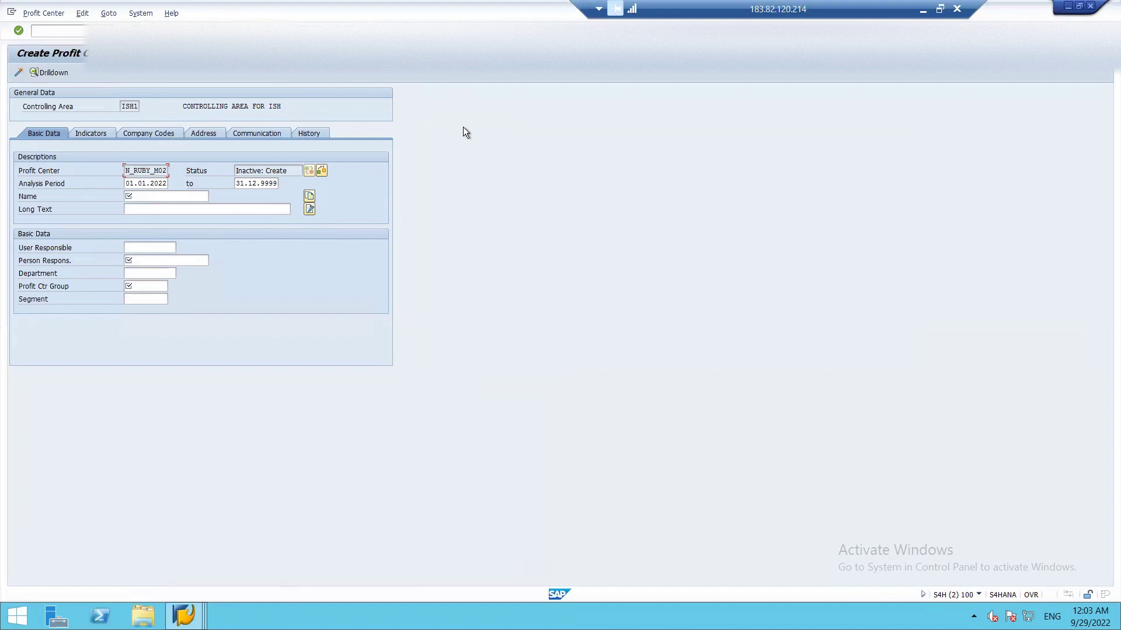
- Give N_RUBY_M02 name CLEANING, long text CLEANING AND MANAGEMENT, and a person responsible
{"action": "left_click", "coordinate": [148, 197]}
{"action": "type", "text": "CLEA"}
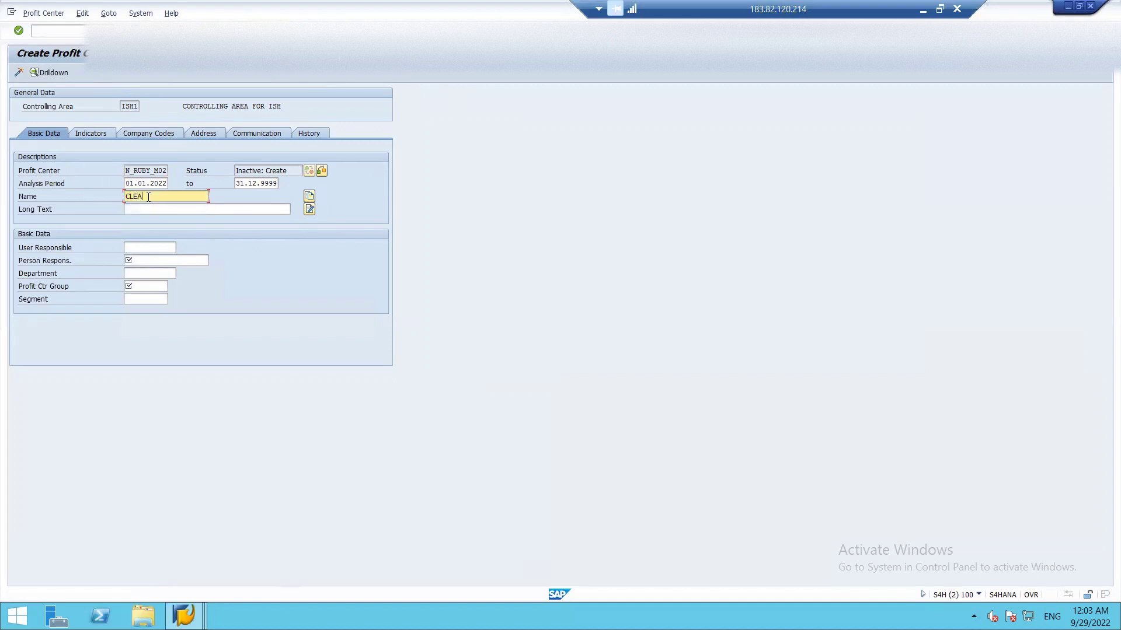
{"action": "type", "text": "NING"}
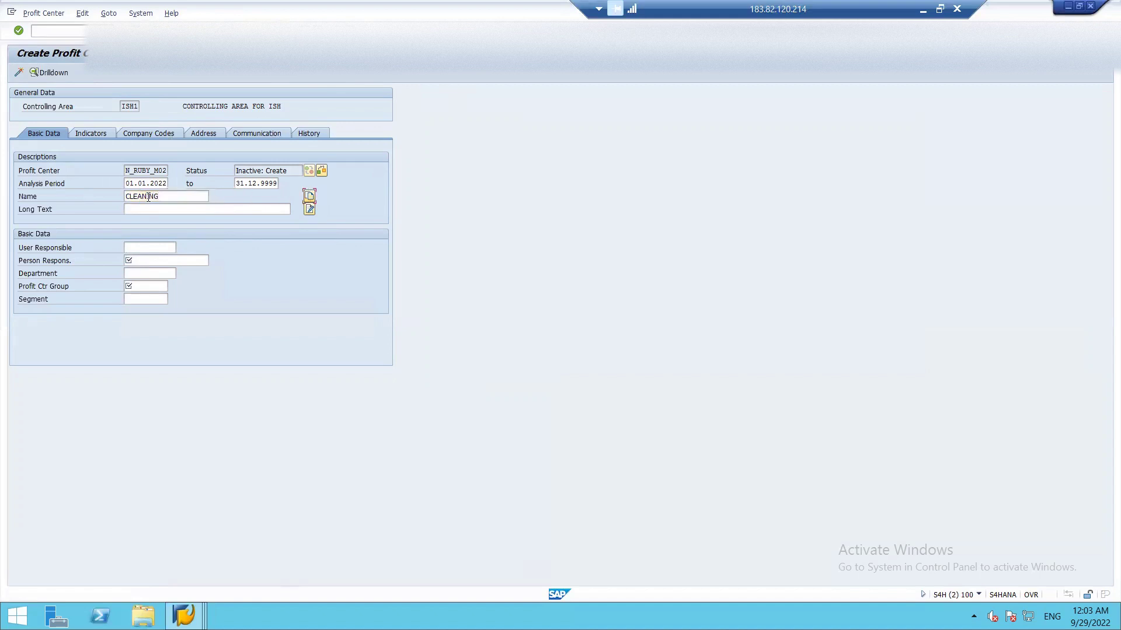
{"action": "key", "text": "Return"}
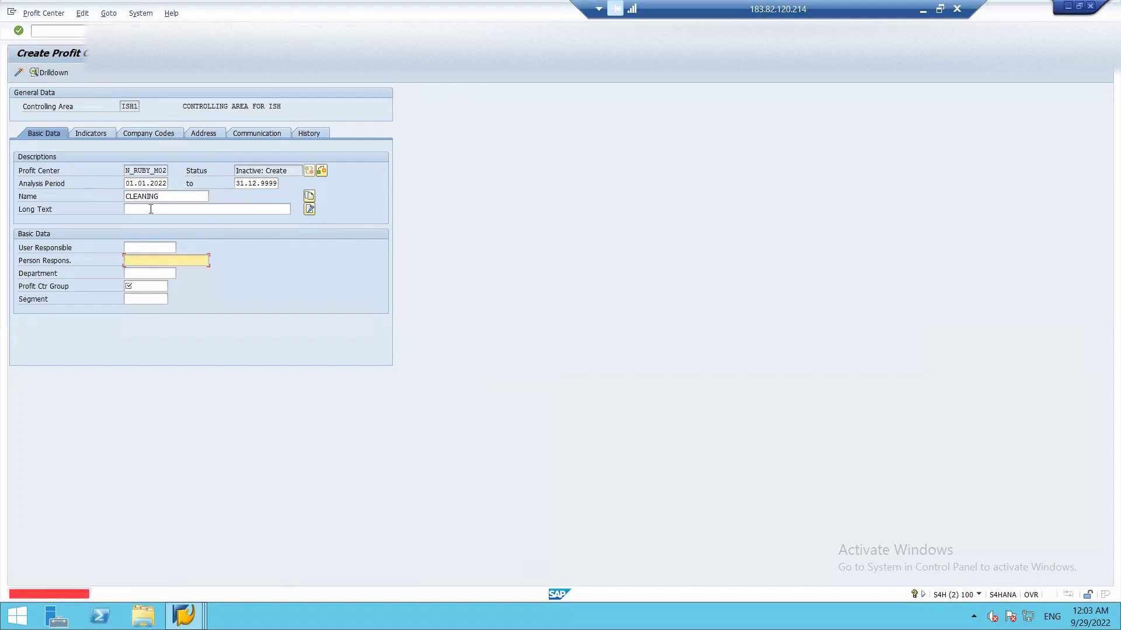
{"action": "left_click", "coordinate": [150, 211]}
{"action": "type", "text": "CL"}
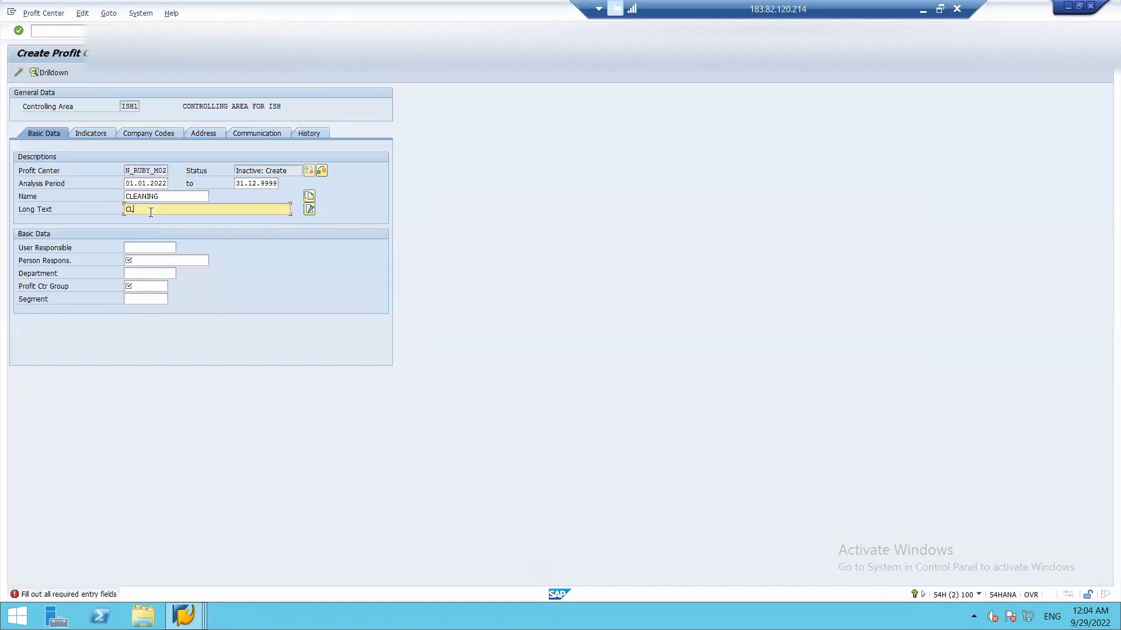
{"action": "type", "text": "EANING AND RE"}
{"action": "key", "text": "BackSpace"}
{"action": "type", "text": "MANAGEMENT"}
{"action": "left_click", "coordinate": [143, 261]}
{"action": "type", "text": "RISHI"}
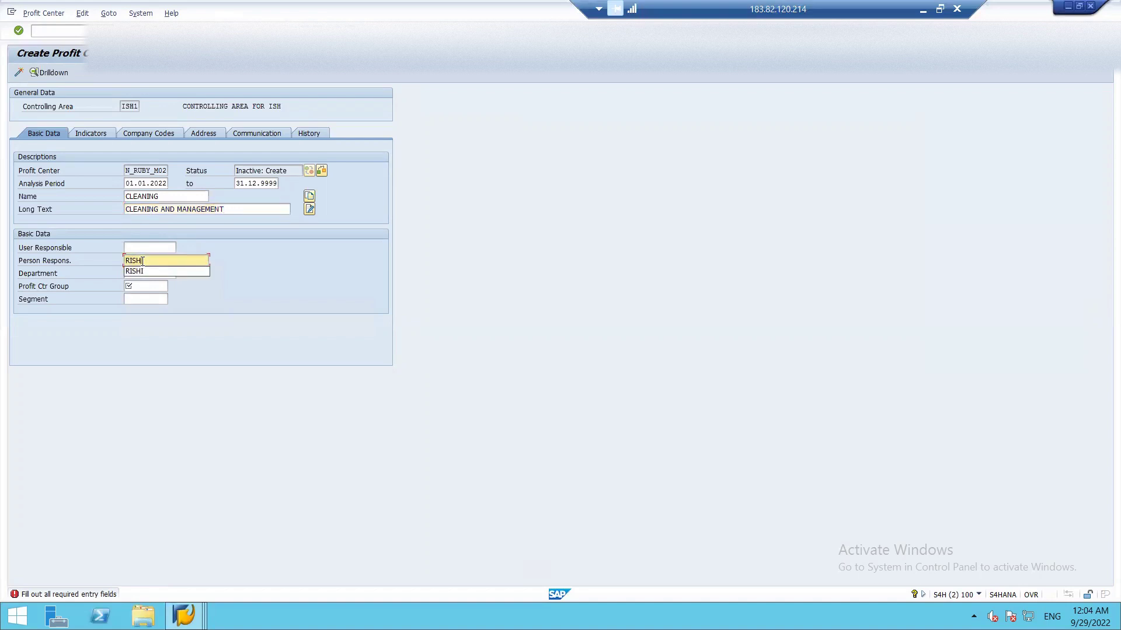
- Assign profit center group N_RUBY_MGT and segment ISH_SEG1
{"action": "left_click", "coordinate": [141, 277]}
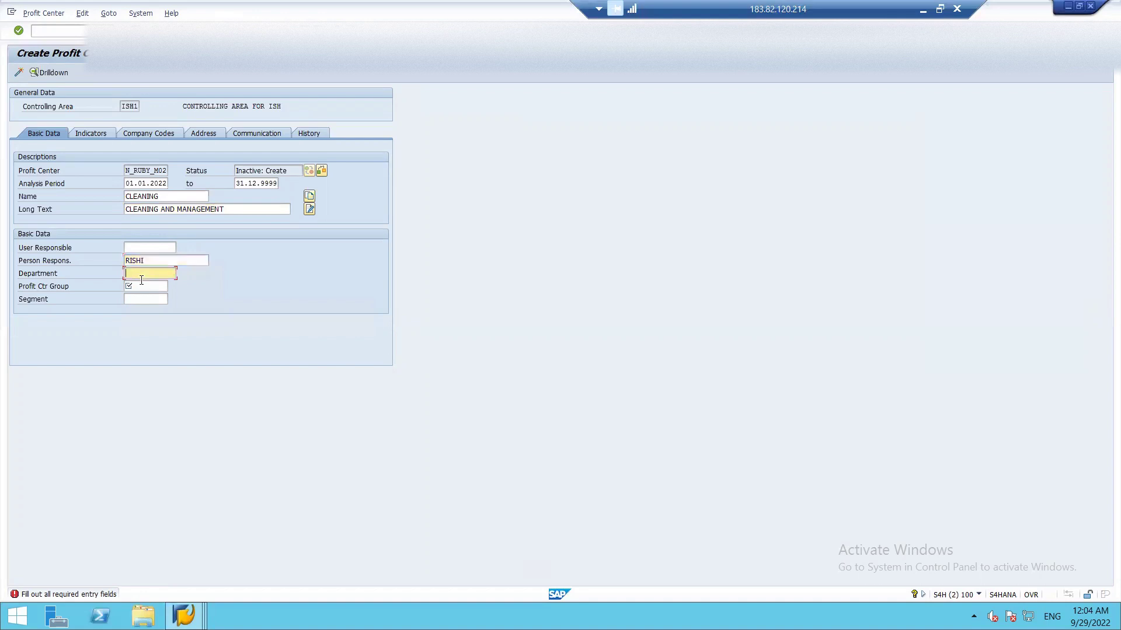
{"action": "left_click", "coordinate": [141, 286]}
{"action": "left_click", "coordinate": [173, 285]}
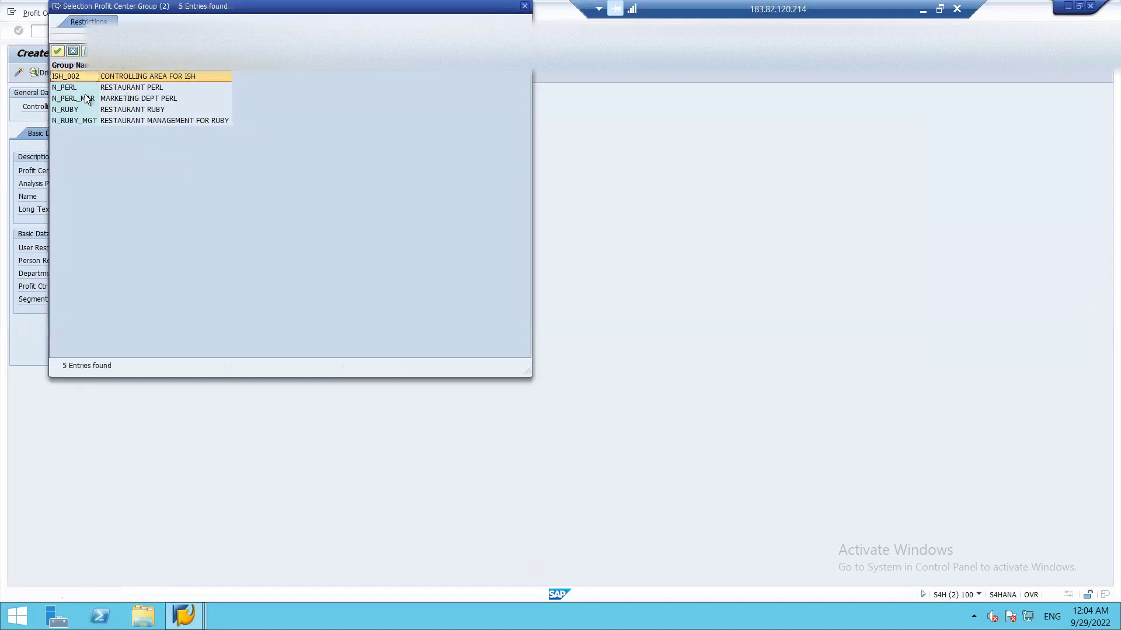
{"action": "double_click", "coordinate": [82, 120]}
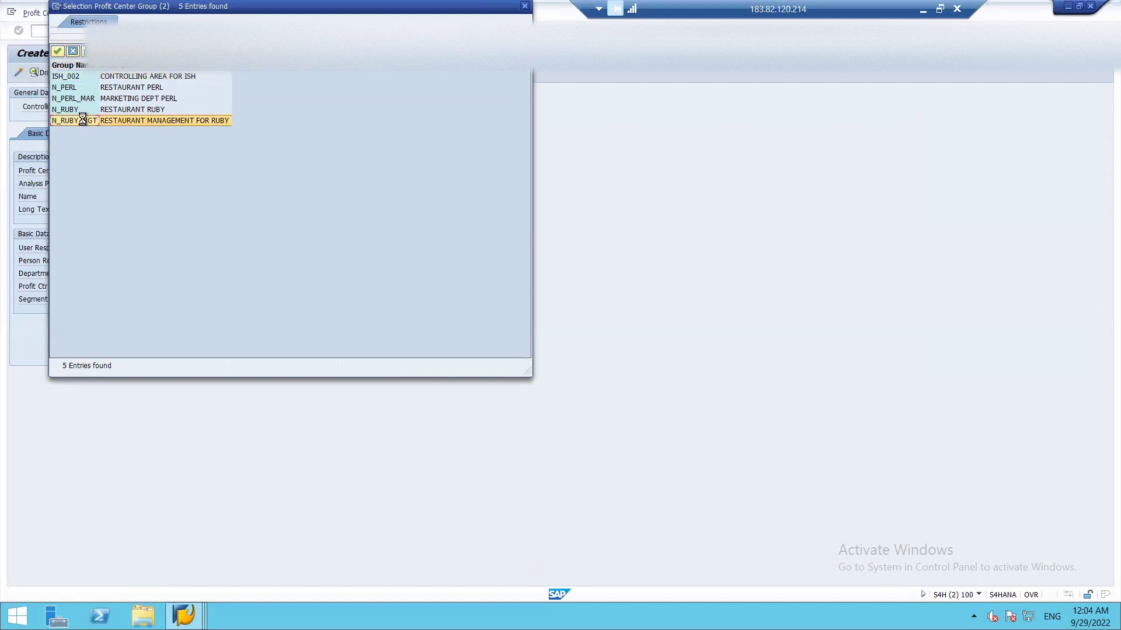
{"action": "left_click", "coordinate": [147, 300]}
{"action": "left_click", "coordinate": [173, 299]}
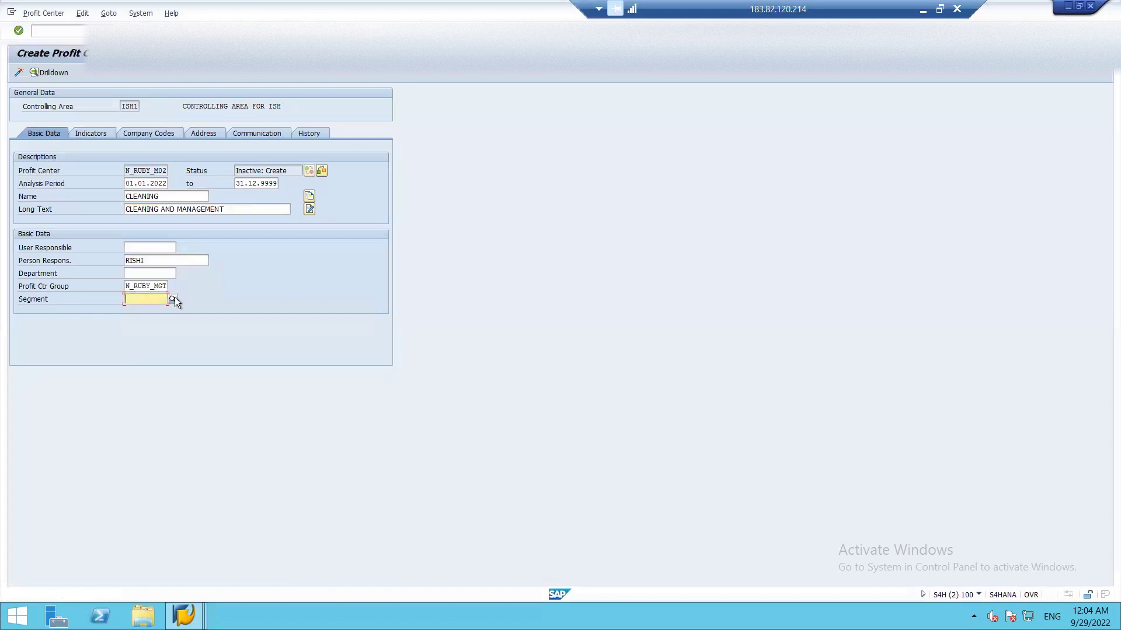
{"action": "left_click", "coordinate": [174, 299]}
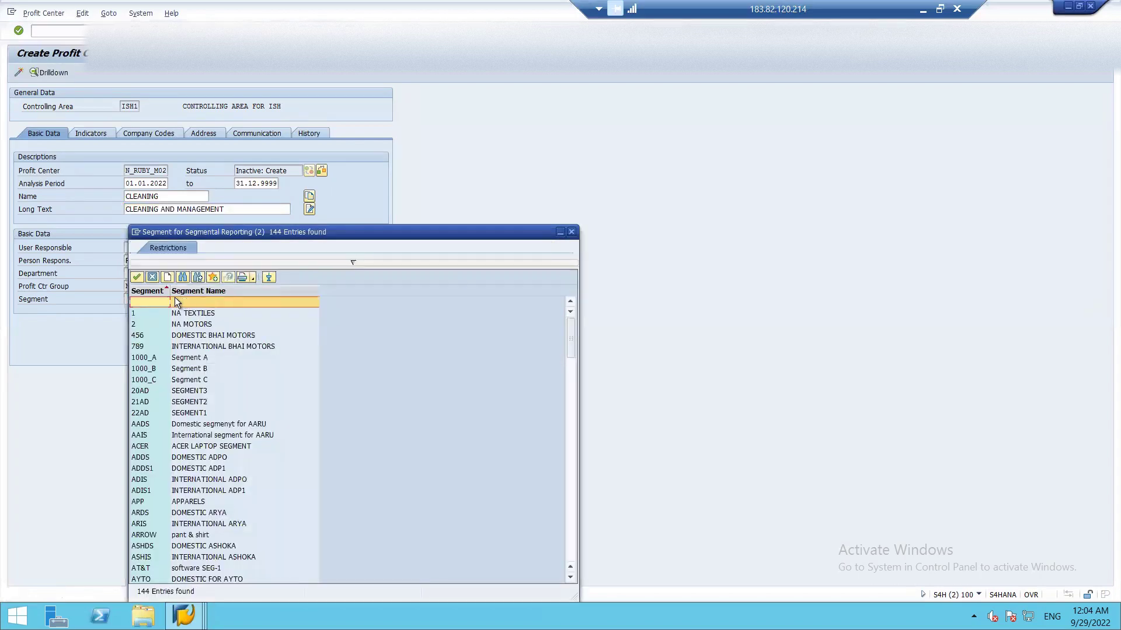
{"action": "key", "text": "Down"}
{"action": "key", "text": "Down"}
{"action": "key", "text": "Down"}
{"action": "key", "text": "Down"}
{"action": "key", "text": "Down"}
{"action": "key", "text": "Down"}
{"action": "key", "text": "Down"}
{"action": "key", "text": "Down"}
{"action": "key", "text": "Down"}
{"action": "key", "text": "Down"}
{"action": "key", "text": "Down"}
{"action": "key", "text": "Down"}
{"action": "key", "text": "Down"}
{"action": "key", "text": "Down"}
{"action": "key", "text": "Down"}
{"action": "key", "text": "Down"}
{"action": "key", "text": "Down"}
{"action": "key", "text": "Down"}
{"action": "key", "text": "Down"}
{"action": "key", "text": "Down"}
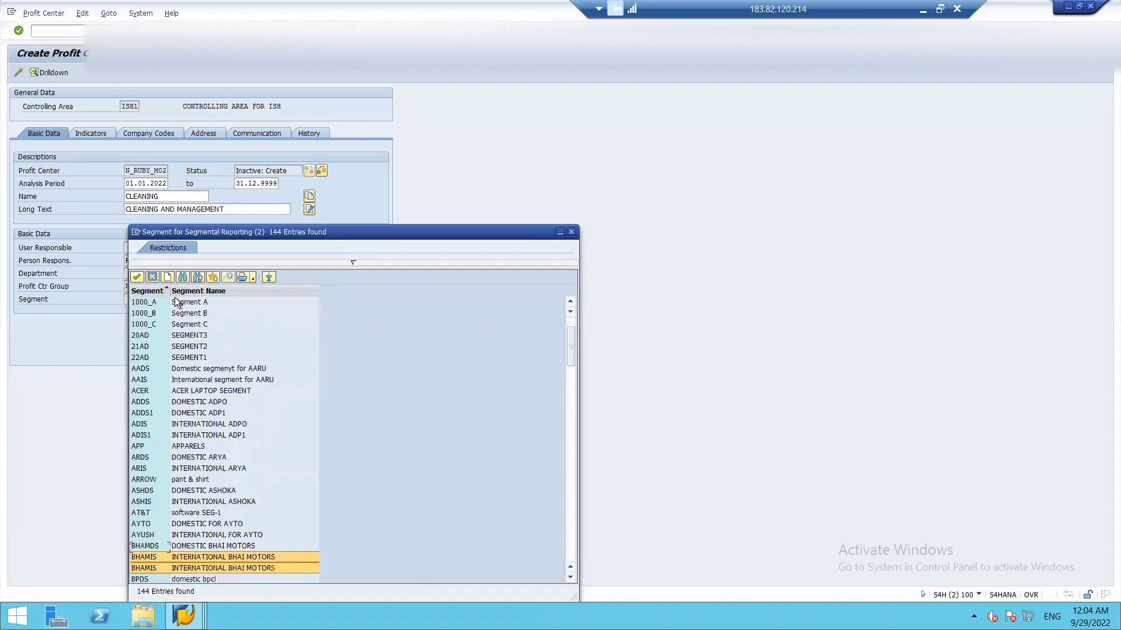
{"action": "key", "text": "Down"}
{"action": "key", "text": "Down"}
{"action": "key", "text": "Down"}
{"action": "key", "text": "Down"}
{"action": "key", "text": "Down"}
{"action": "key", "text": "Down"}
{"action": "key", "text": "Down"}
{"action": "key", "text": "Down"}
{"action": "key", "text": "Down"}
{"action": "key", "text": "Down"}
{"action": "key", "text": "Down"}
{"action": "key", "text": "Down"}
{"action": "key", "text": "Down"}
{"action": "key", "text": "Down"}
{"action": "key", "text": "Down"}
{"action": "key", "text": "Down"}
{"action": "key", "text": "Down"}
{"action": "key", "text": "Down"}
{"action": "key", "text": "Down"}
{"action": "key", "text": "Down"}
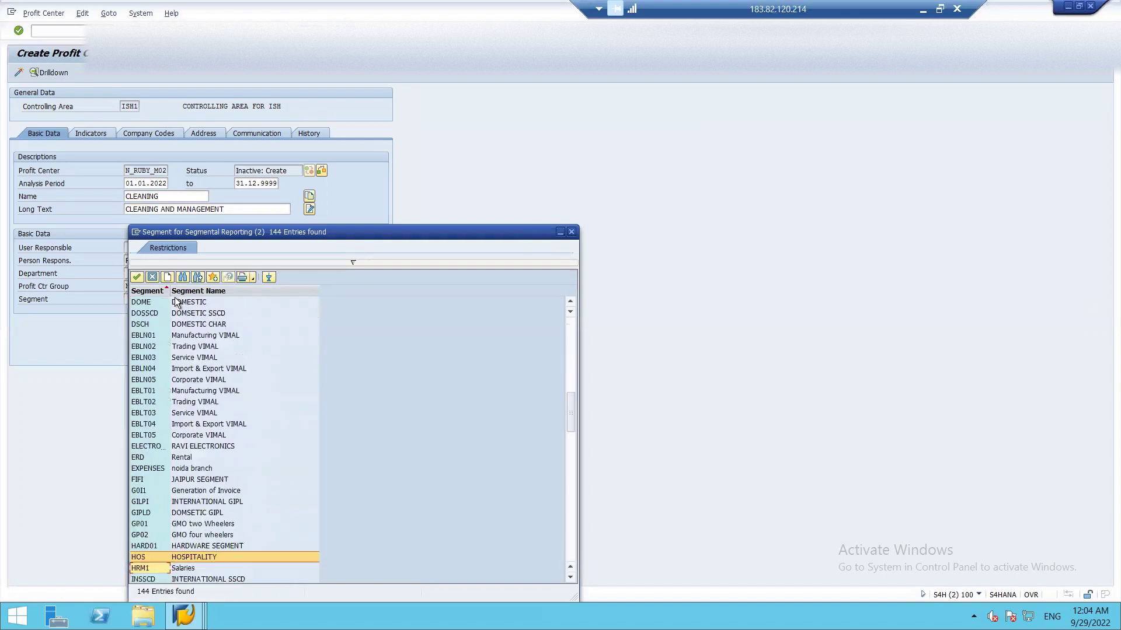
{"action": "key", "text": "Up"}
{"action": "key", "text": "Up"}
{"action": "key", "text": "Up"}
{"action": "key", "text": "Up"}
{"action": "key", "text": "Up"}
{"action": "key", "text": "Up"}
{"action": "key", "text": "Up"}
{"action": "key", "text": "Up"}
{"action": "key", "text": "Up"}
{"action": "key", "text": "Up"}
{"action": "key", "text": "Up"}
{"action": "key", "text": "Up"}
{"action": "key", "text": "Up"}
{"action": "key", "text": "Up"}
{"action": "key", "text": "Up"}
{"action": "key", "text": "Up"}
{"action": "key", "text": "Up"}
{"action": "key", "text": "Up"}
{"action": "key", "text": "Up"}
{"action": "key", "text": "Up"}
{"action": "key", "text": "Up"}
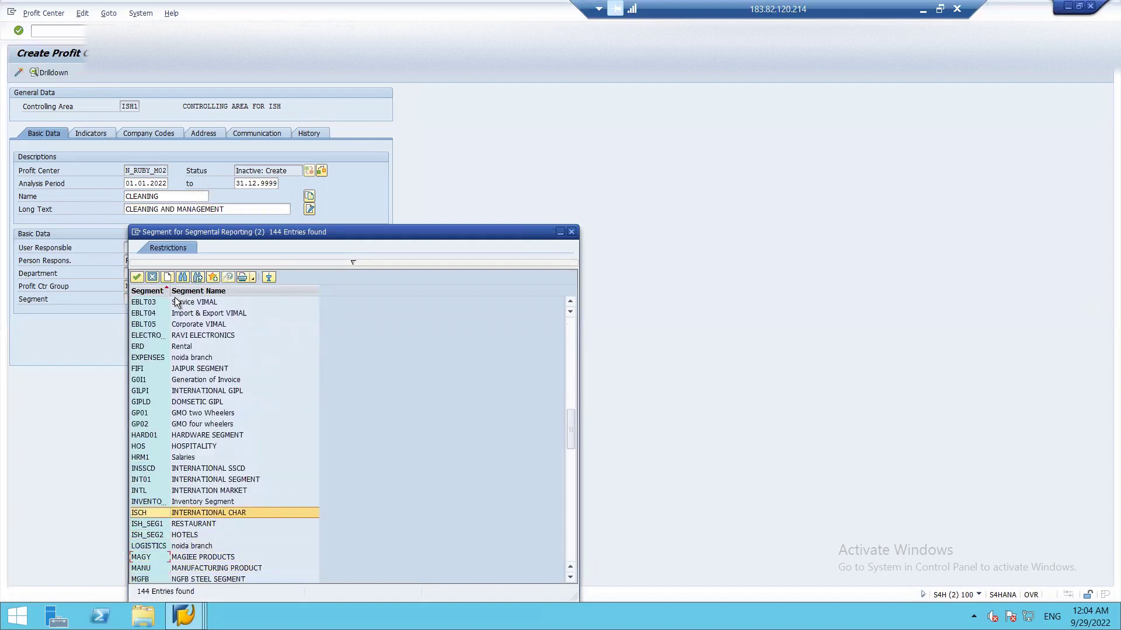
{"action": "key", "text": "Down"}
{"action": "key", "text": "Down"}
{"action": "key", "text": "Down"}
{"action": "key", "text": "Down"}
{"action": "key", "text": "Down"}
{"action": "key", "text": "Down"}
{"action": "key", "text": "Down"}
{"action": "key", "text": "Down"}
{"action": "key", "text": "Down"}
{"action": "key", "text": "Down"}
{"action": "key", "text": "Down"}
{"action": "key", "text": "Down"}
{"action": "key", "text": "Down"}
{"action": "key", "text": "Down"}
{"action": "key", "text": "Down"}
{"action": "key", "text": "Down"}
{"action": "key", "text": "Down"}
{"action": "key", "text": "Down"}
{"action": "key", "text": "Down"}
{"action": "key", "text": "Down"}
{"action": "key", "text": "Down"}
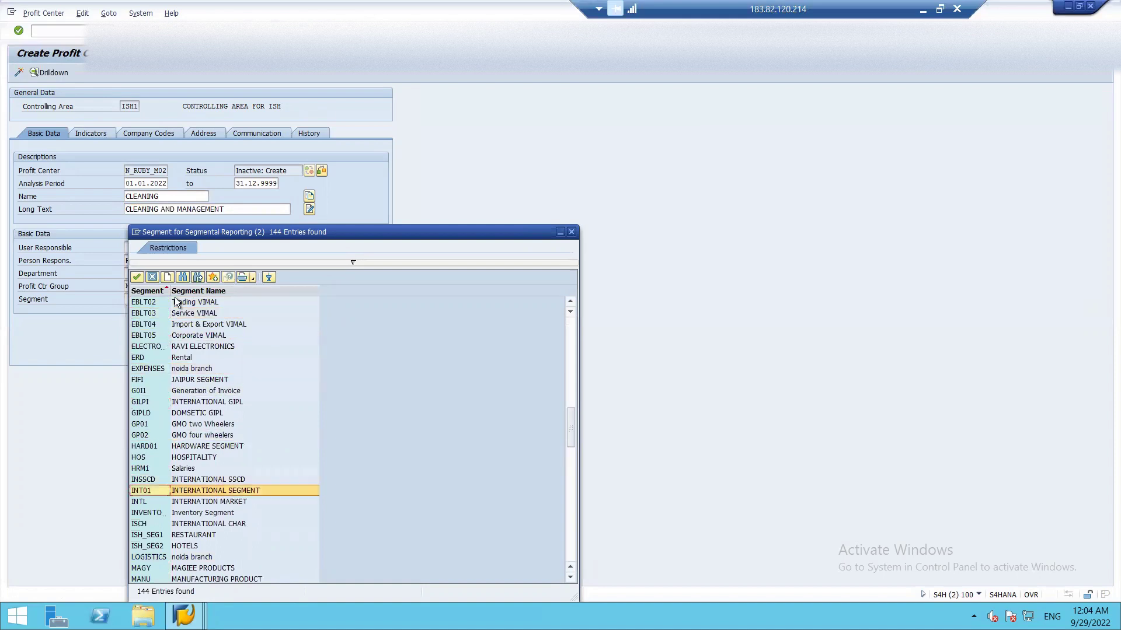
{"action": "key", "text": "Return"}
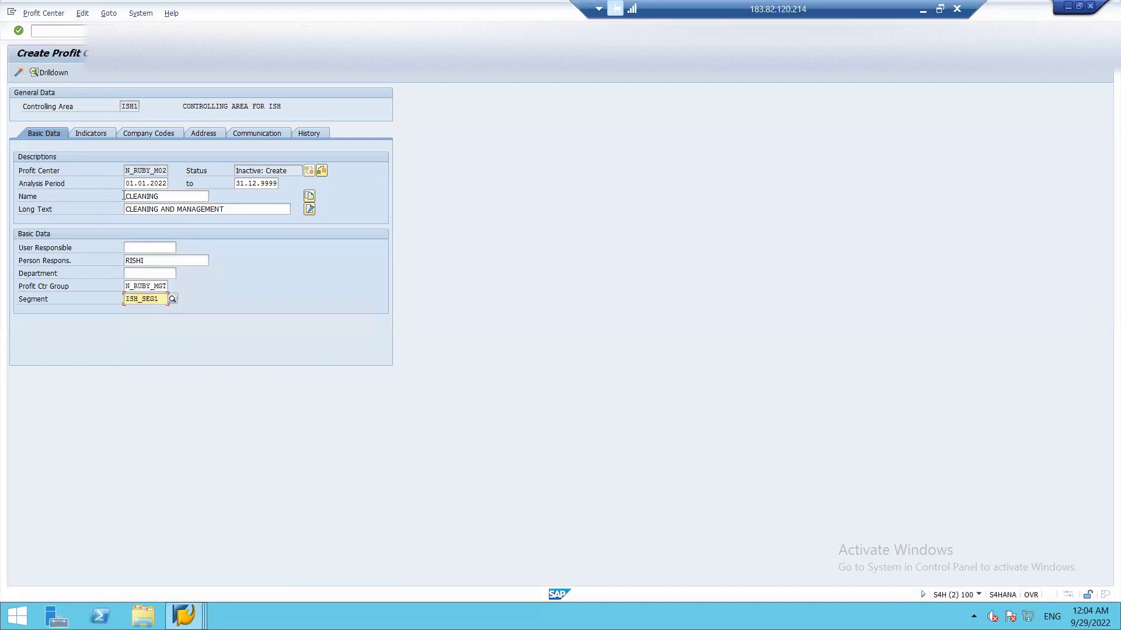
- Save N_RUBY_M02 in inactive status and return to SAP Easy Access
{"action": "key", "text": "Return"}
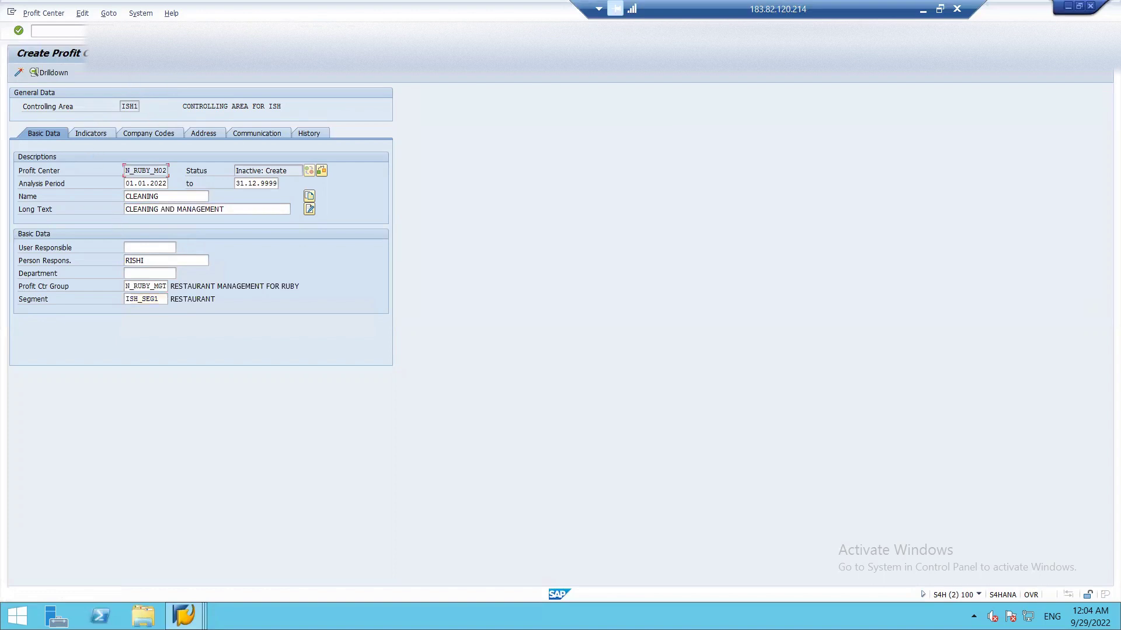
{"action": "key", "text": "ctrl+s"}
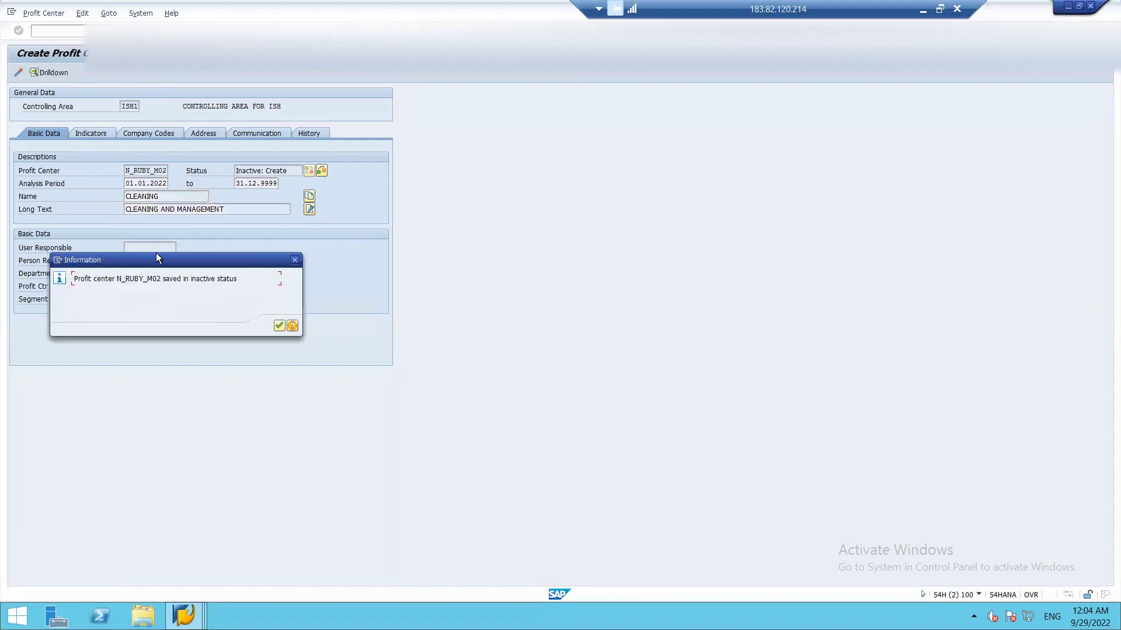
{"action": "left_click", "coordinate": [279, 325]}
{"action": "key", "text": "F3"}
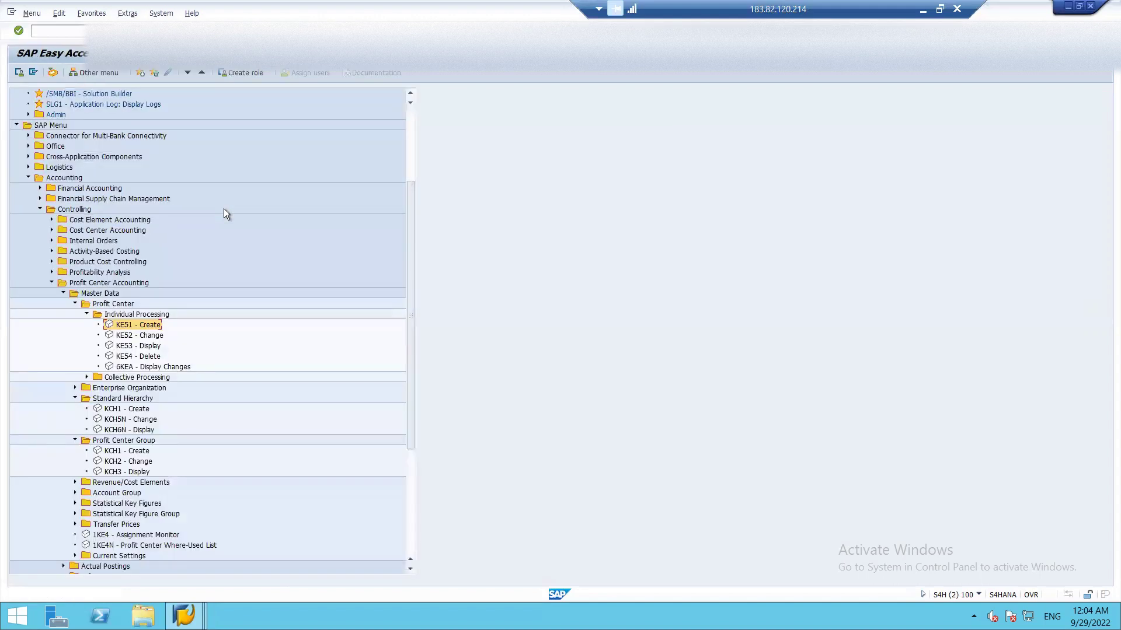
- Activate N_RUBY_M02 CLEANING under N_RUBY_MGT in hierarchy ISH_002 via KCH5N
{"action": "double_click", "coordinate": [120, 418]}
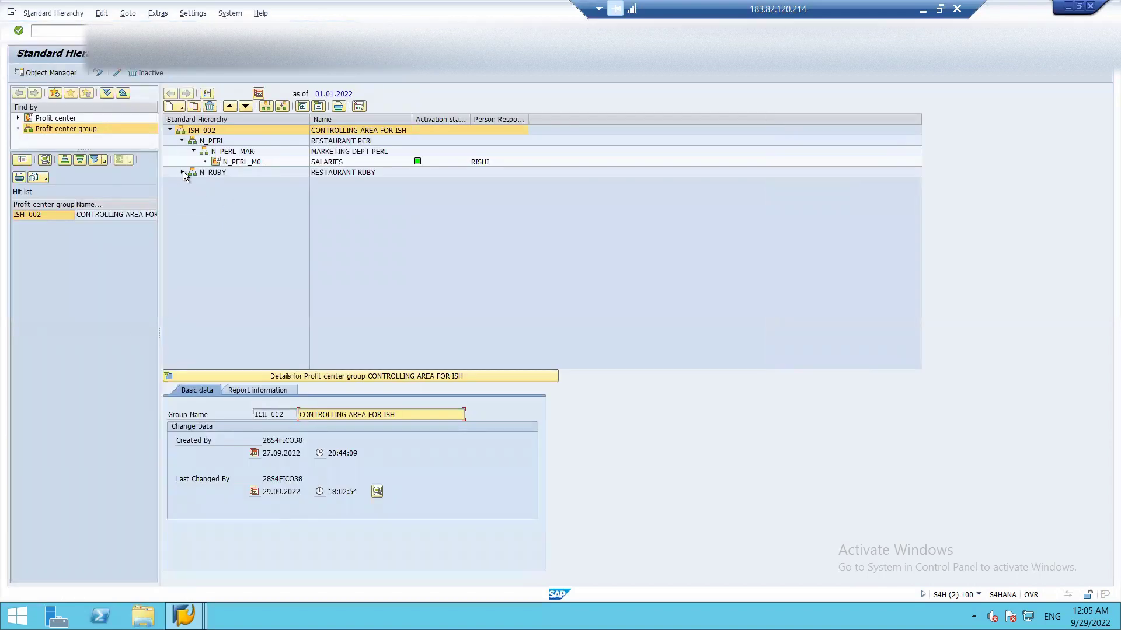
{"action": "left_click", "coordinate": [183, 174]}
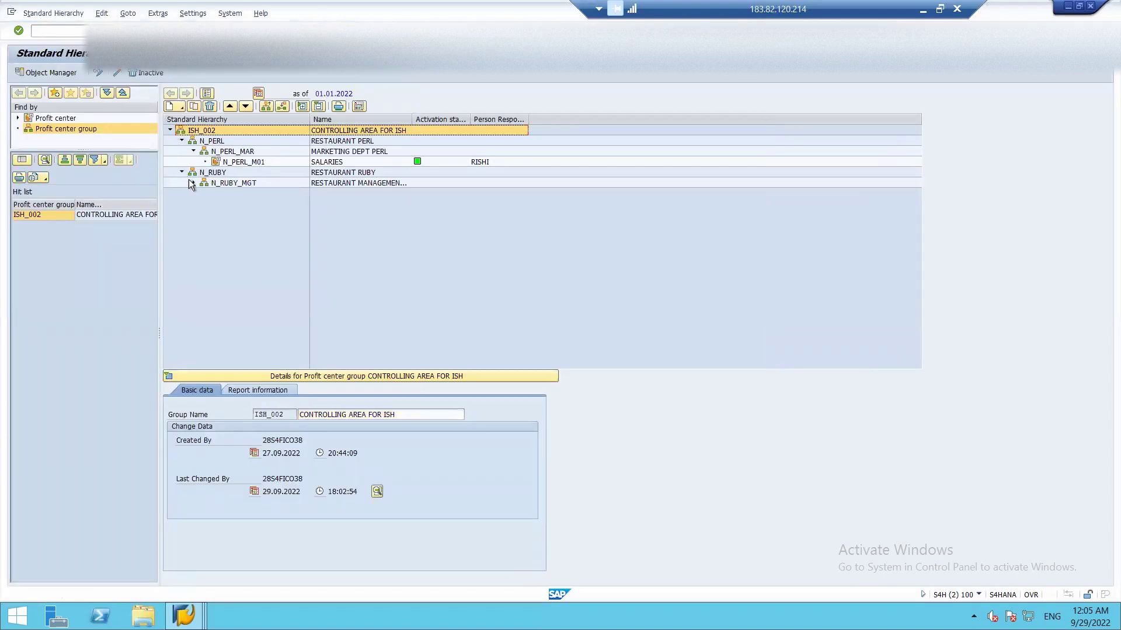
{"action": "left_click", "coordinate": [193, 183]}
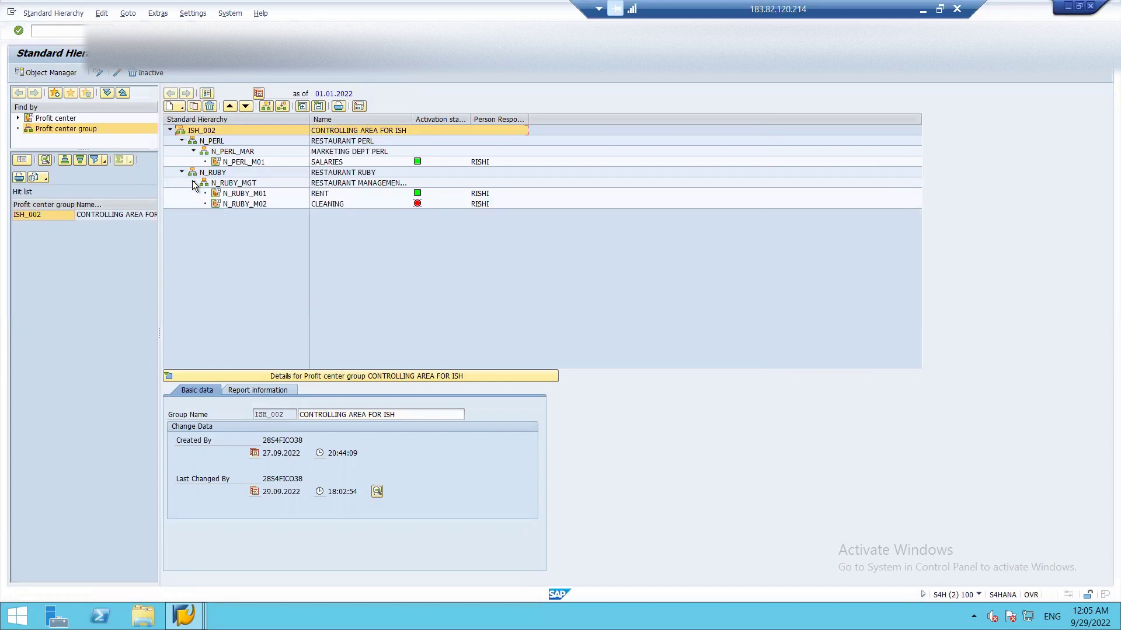
{"action": "left_click", "coordinate": [250, 204]}
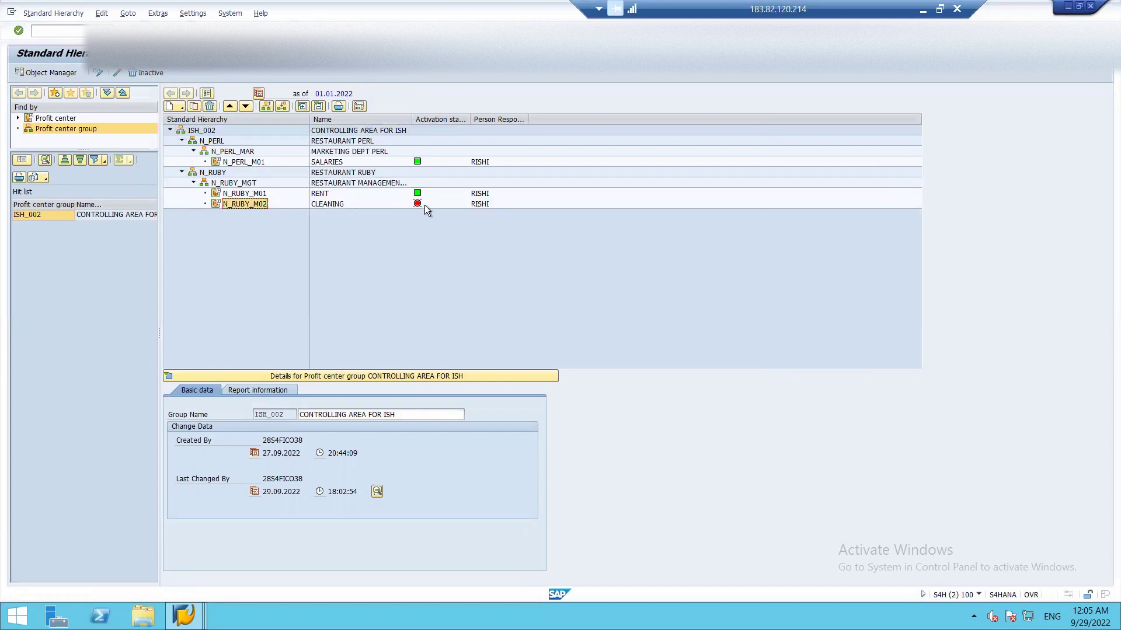
{"action": "left_click", "coordinate": [117, 73]}
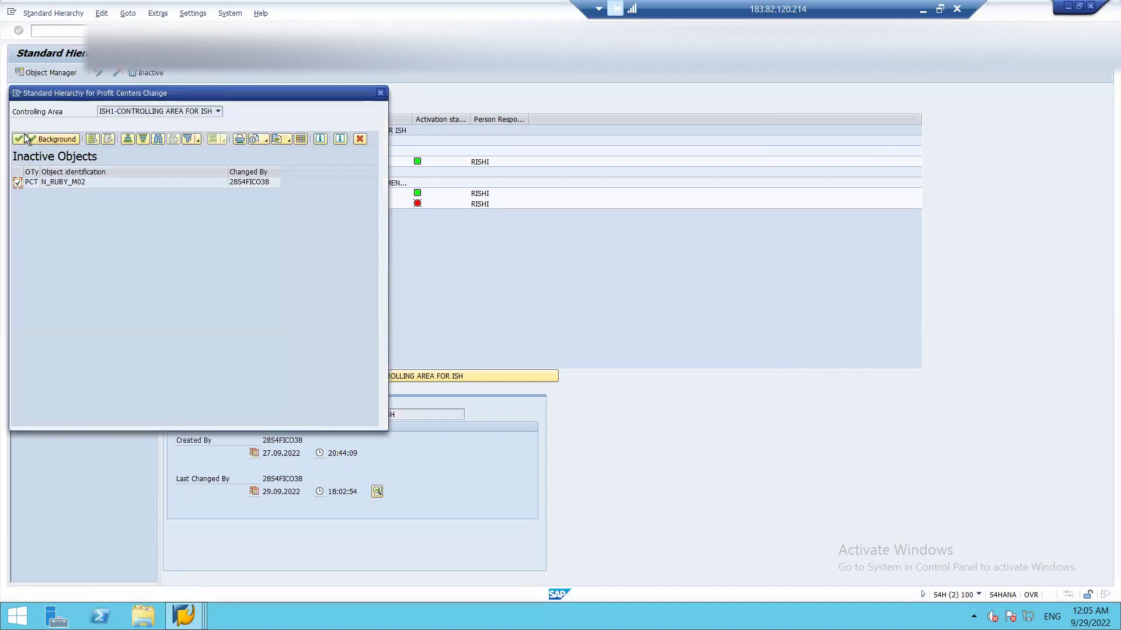
{"action": "left_click", "coordinate": [22, 139]}
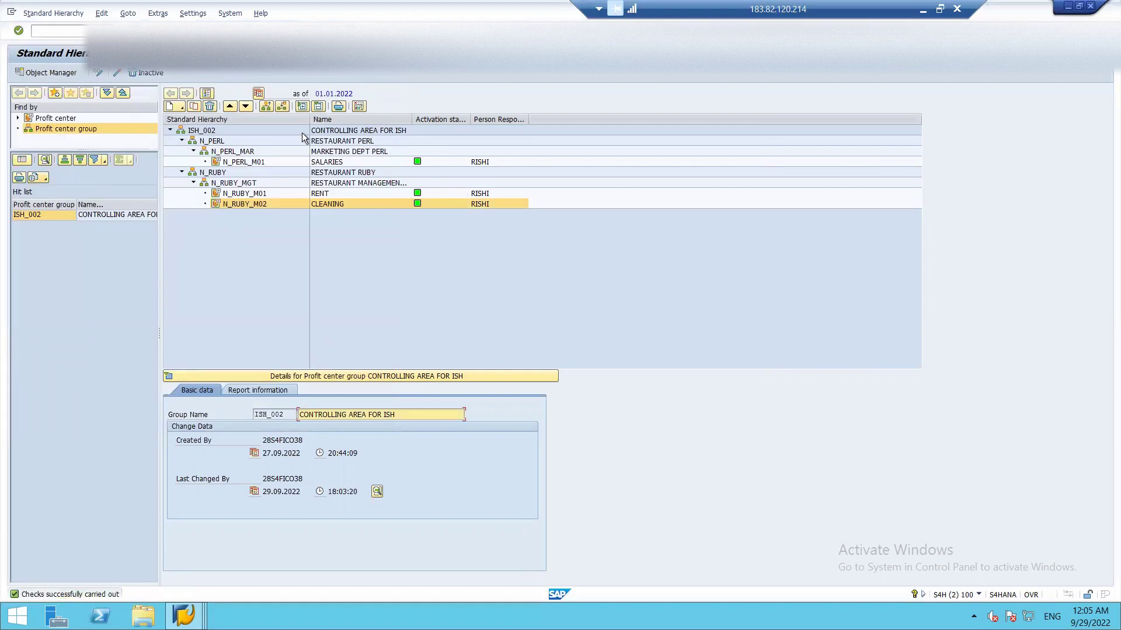
{"action": "key", "text": "F3"}
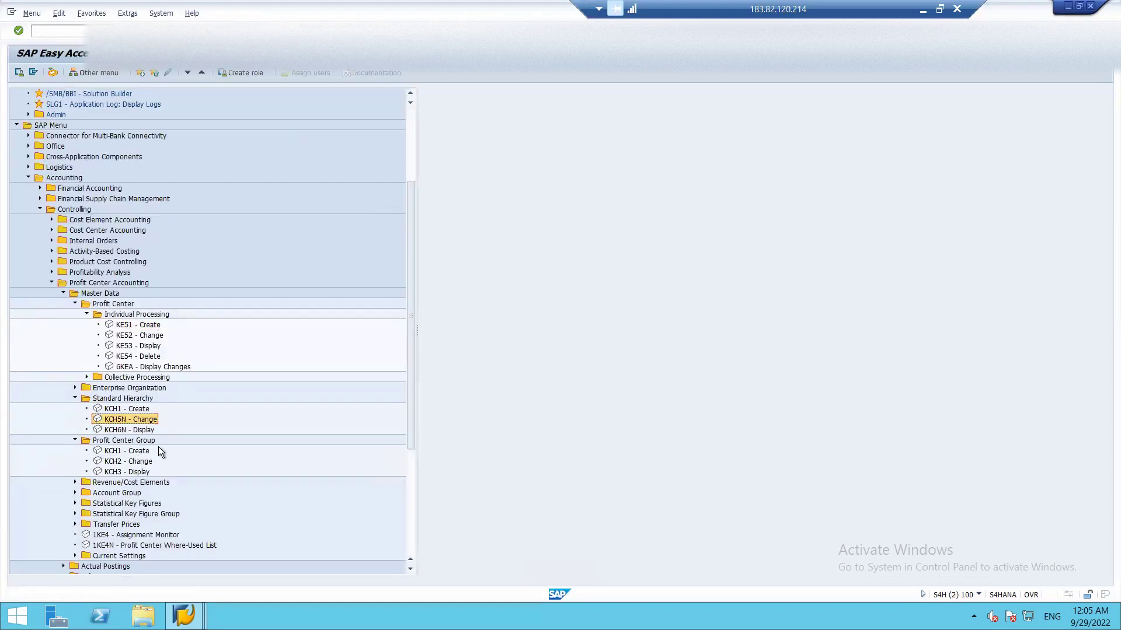
{"action": "double_click", "coordinate": [116, 452]}
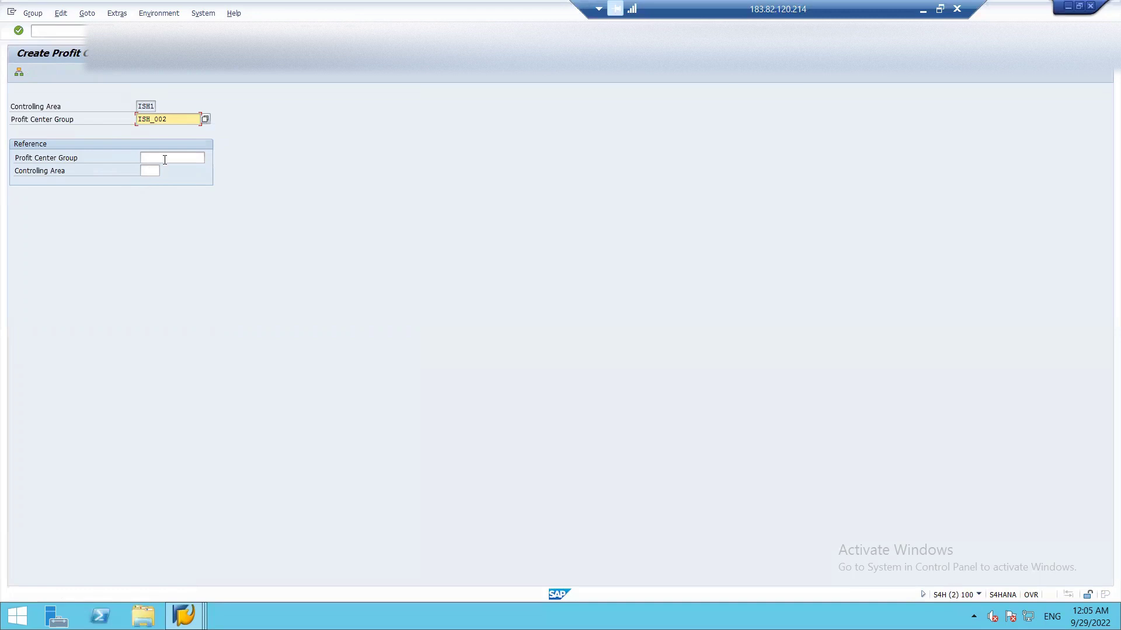
{"action": "left_click", "coordinate": [164, 160]}
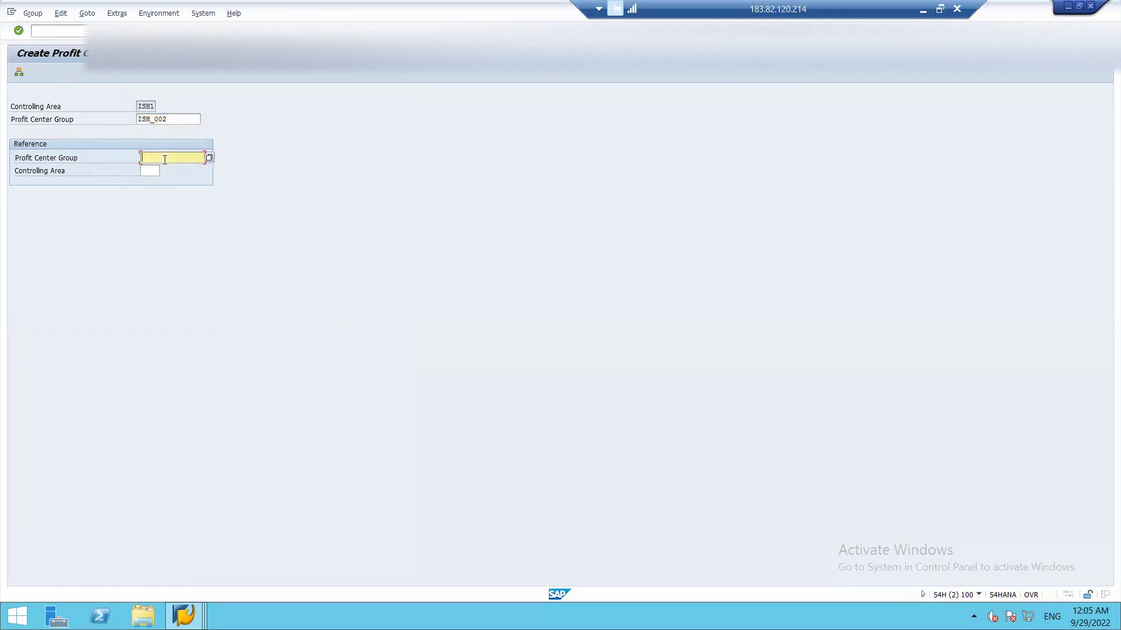
{"action": "key", "text": "F3"}
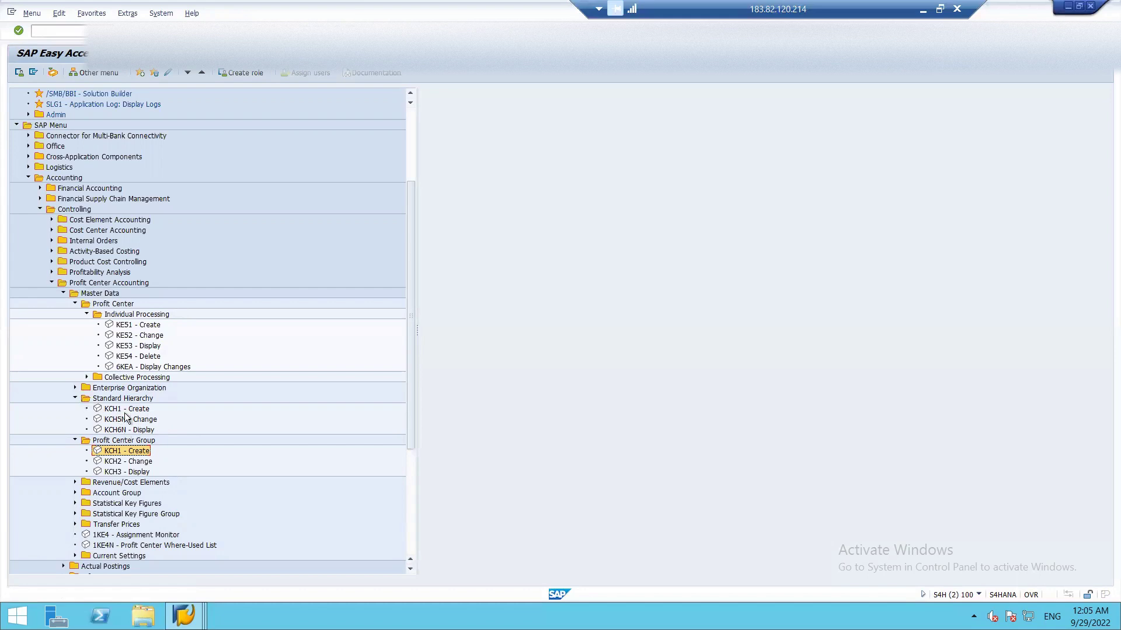
{"action": "double_click", "coordinate": [146, 336]}
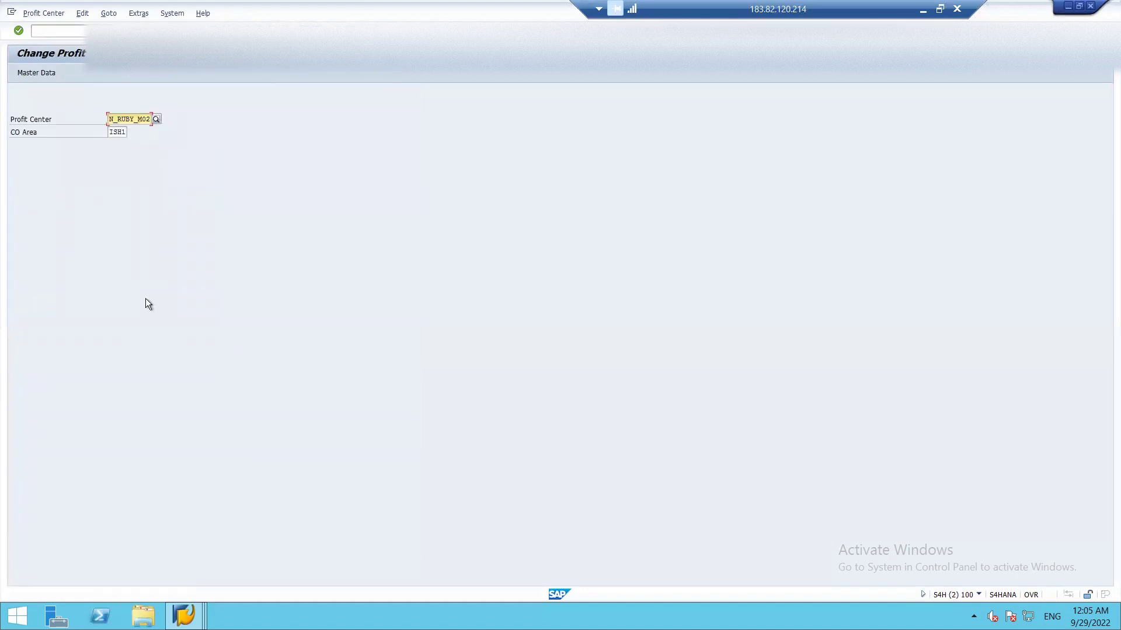
{"action": "key", "text": "Return"}
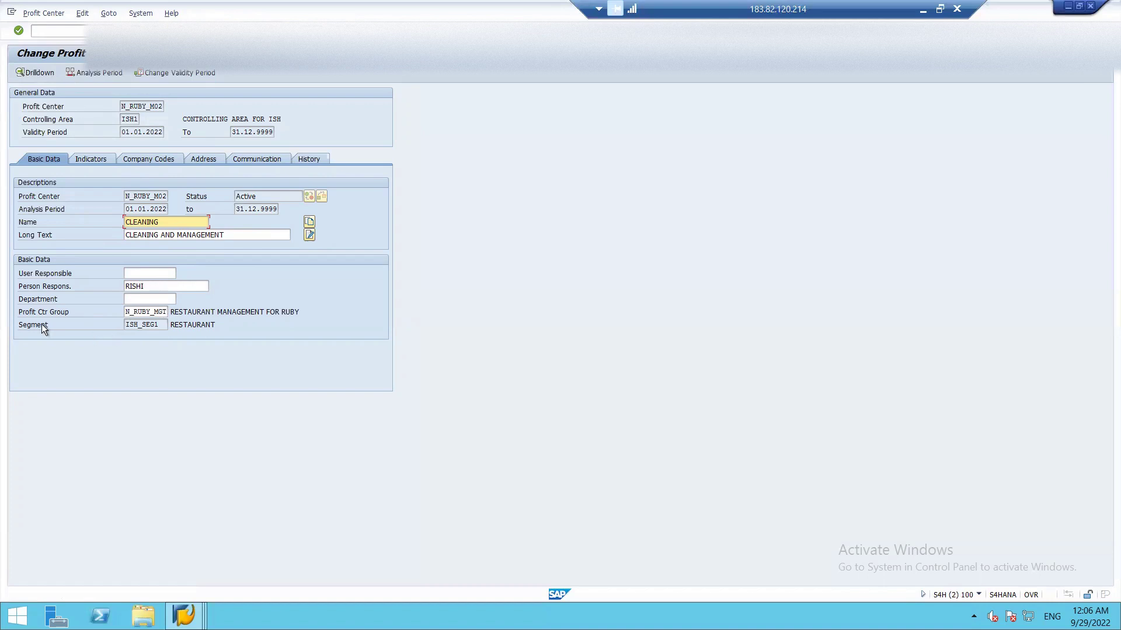
{"action": "left_click", "coordinate": [159, 322]}
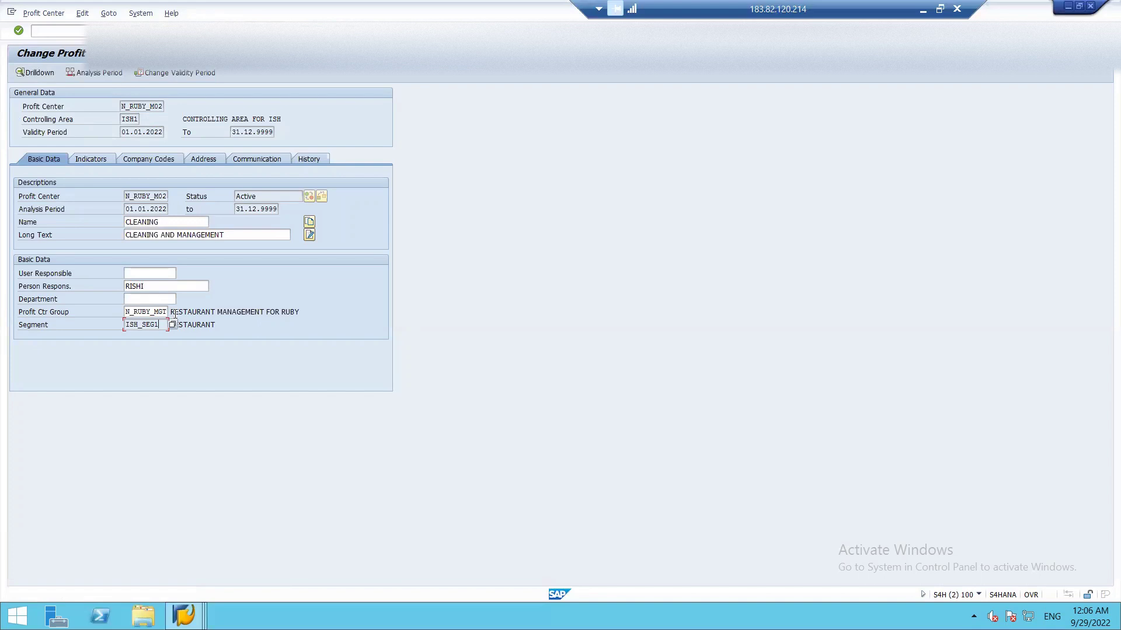
{"action": "key", "text": "shift+F3"}
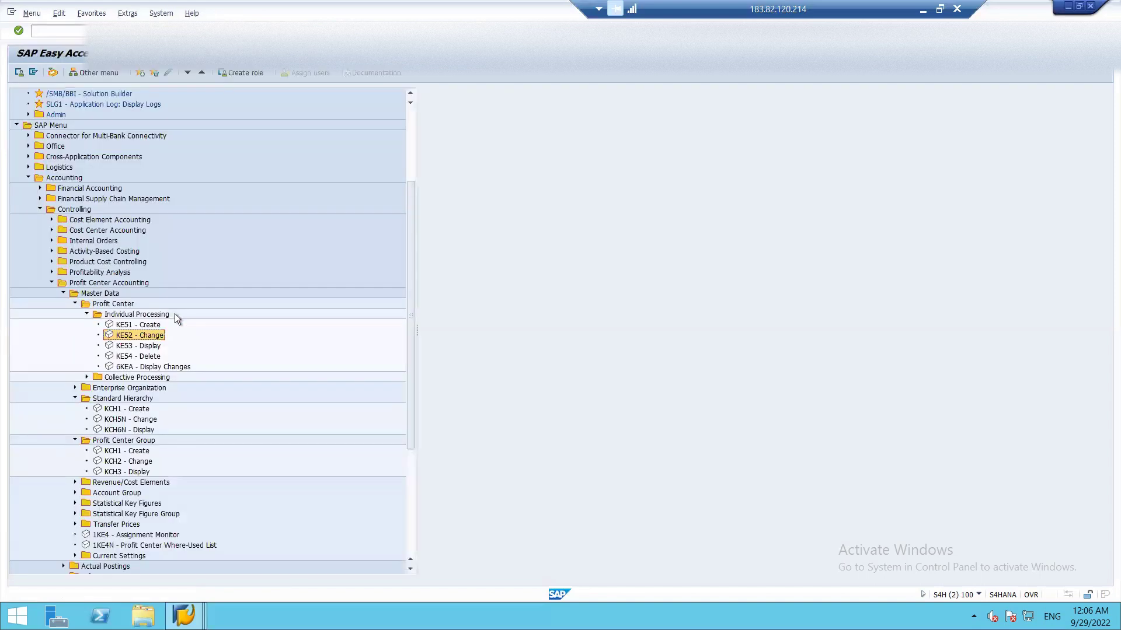
{"action": "double_click", "coordinate": [148, 347]}
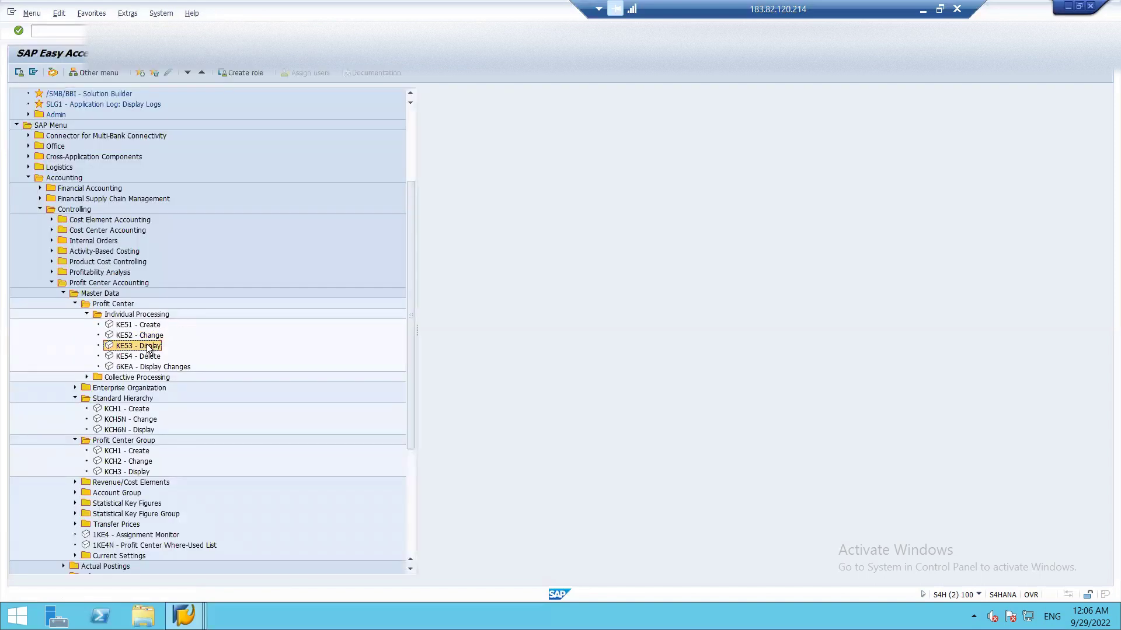
{"action": "key", "text": "Return"}
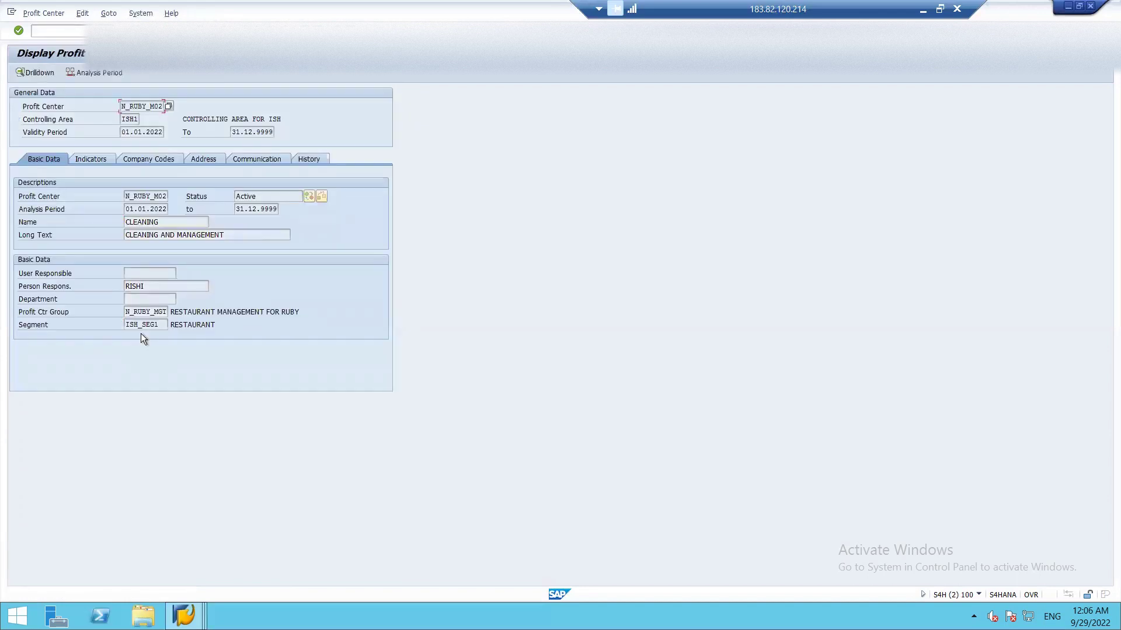
{"action": "key", "text": "shift+F3"}
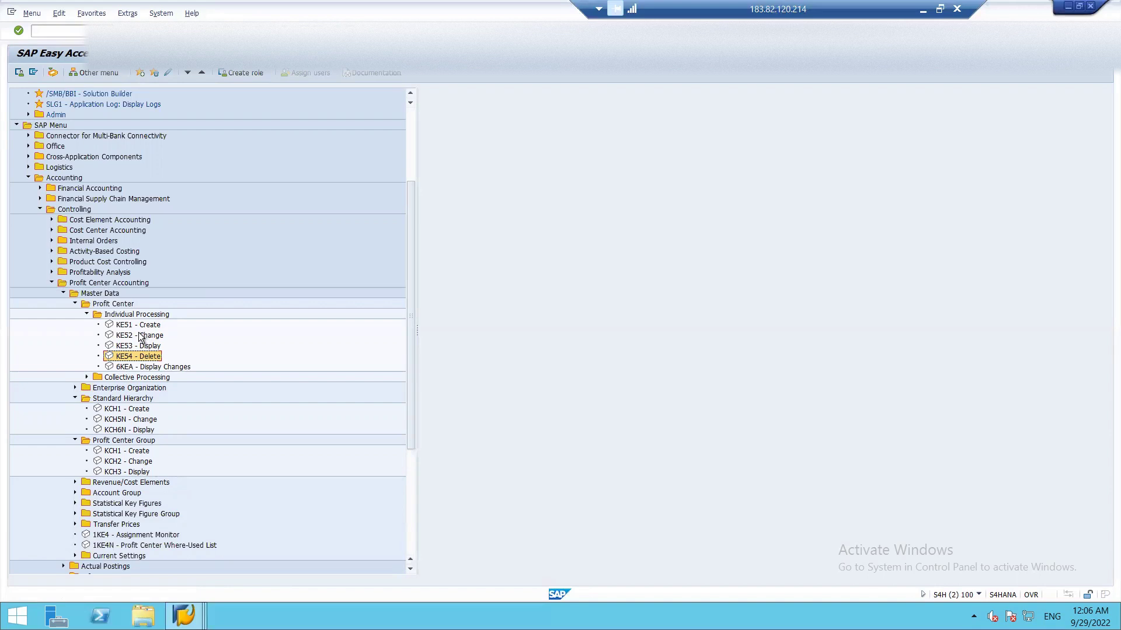
- Fold up the Profit Center, Standard Hierarchy, Profit Center Group, Master Data and Profit Center Accounting folders, then reveal Cost Center Accounting's Master Data, Planning and Actual Postings
{"action": "left_click", "coordinate": [73, 300]}
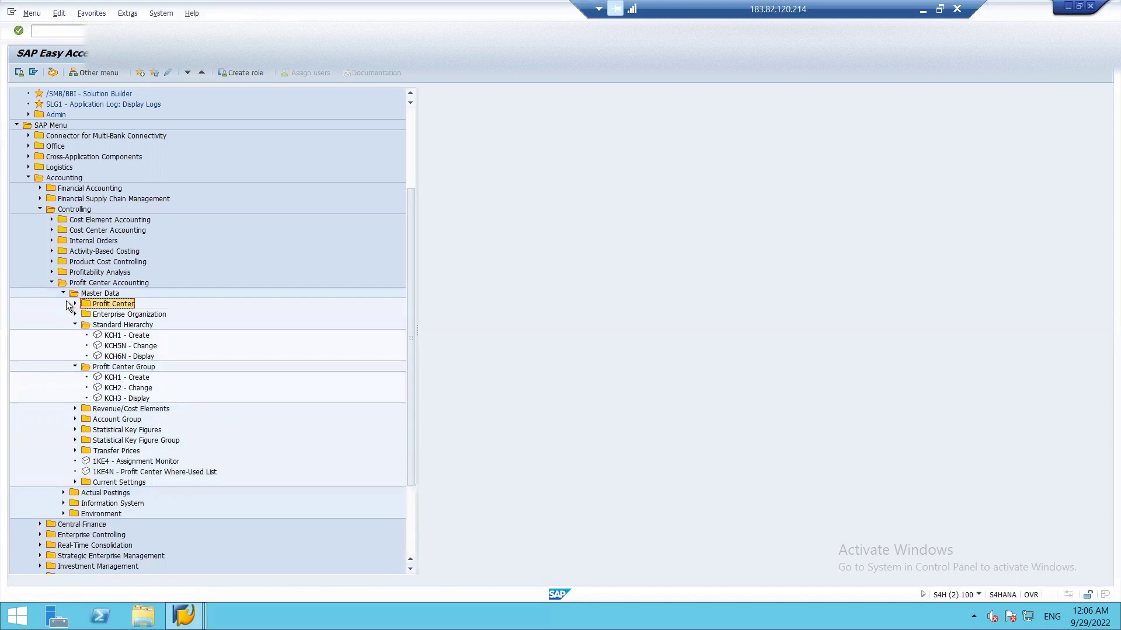
{"action": "left_click", "coordinate": [76, 325]}
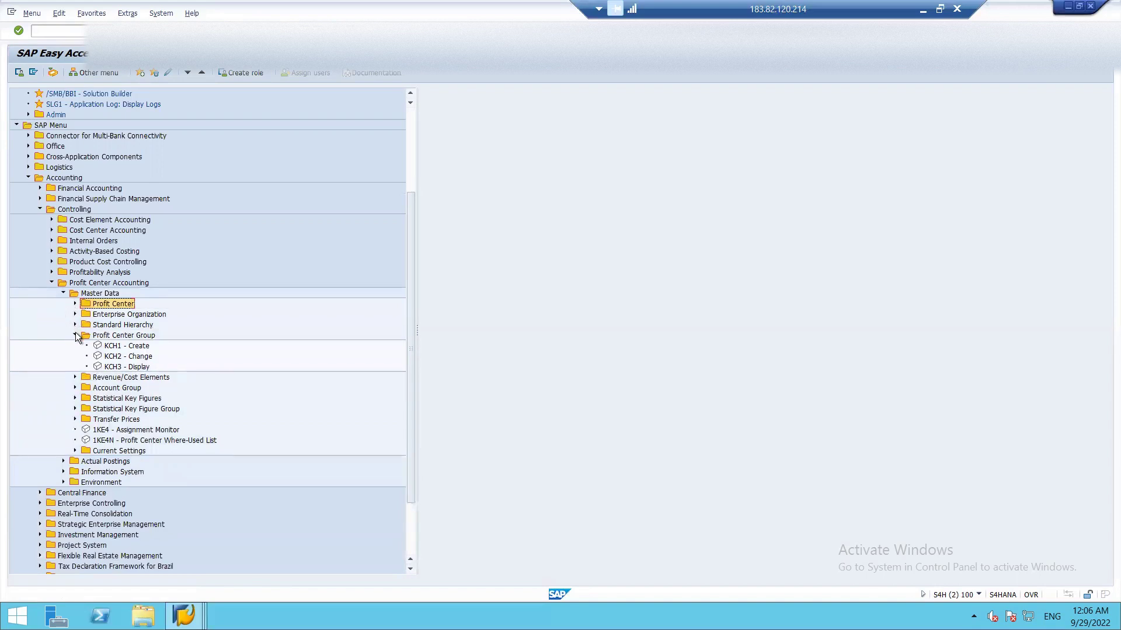
{"action": "left_click", "coordinate": [75, 334]}
{"action": "left_click", "coordinate": [63, 291]}
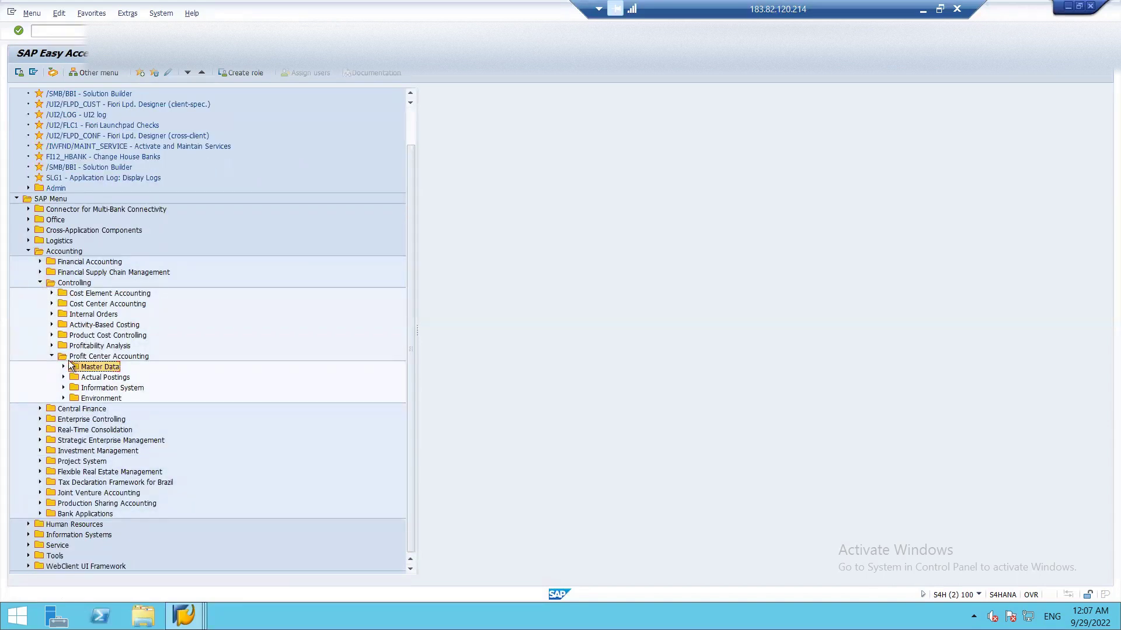
{"action": "left_click", "coordinate": [51, 356]}
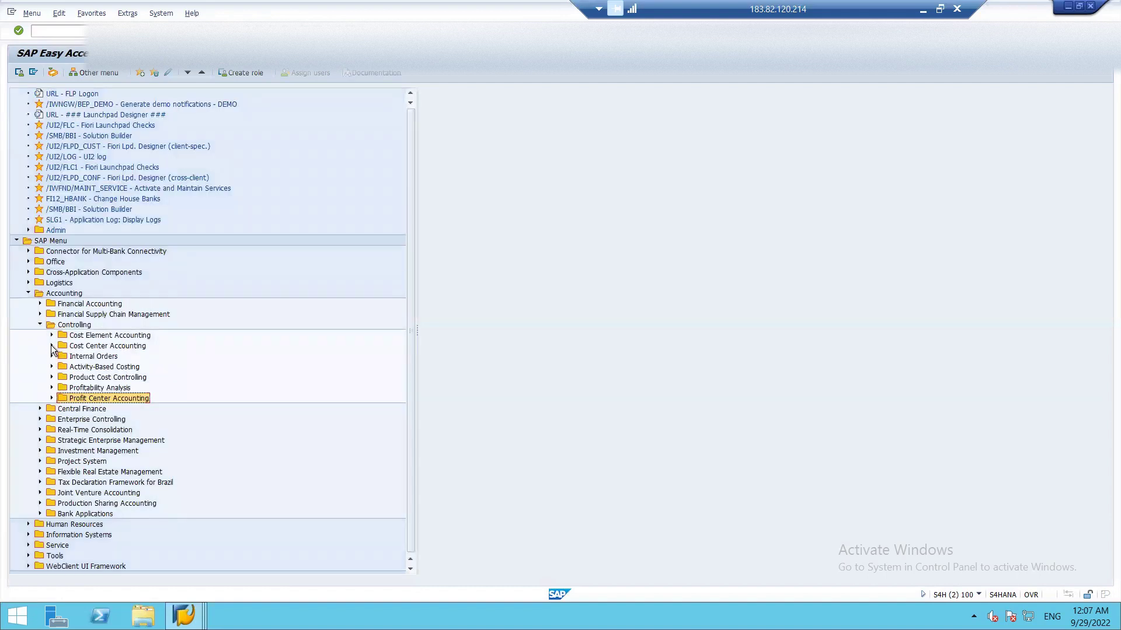
{"action": "left_click", "coordinate": [52, 347]}
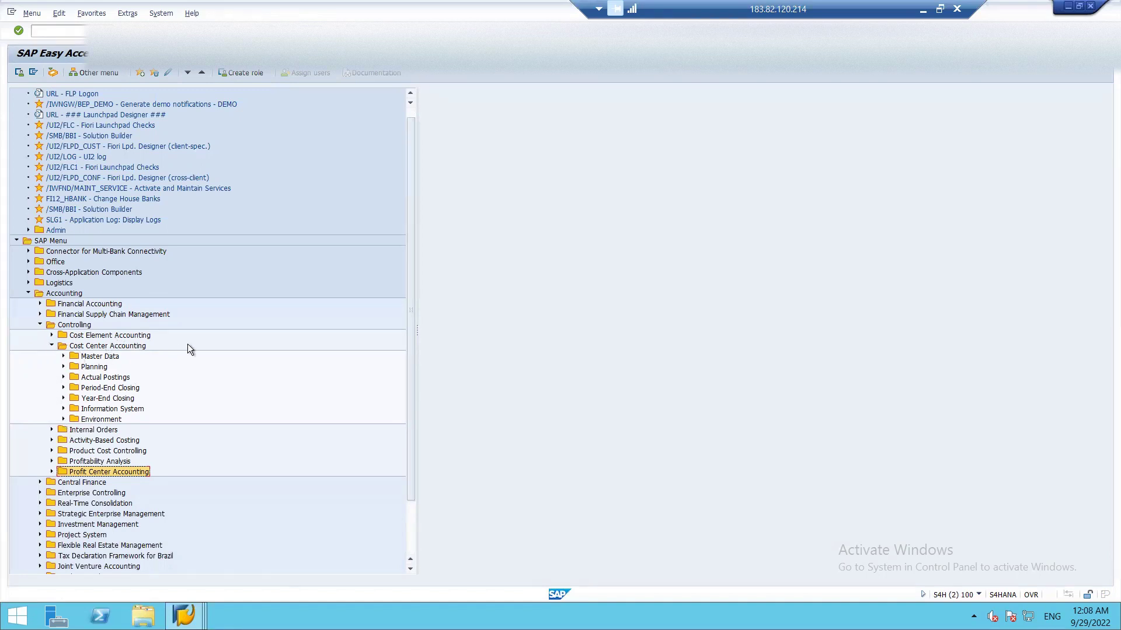
- Expand Cost Center Accounting's Master Data and open standard hierarchy ISH_001 for editing via OKEON
{"action": "left_click", "coordinate": [63, 356]}
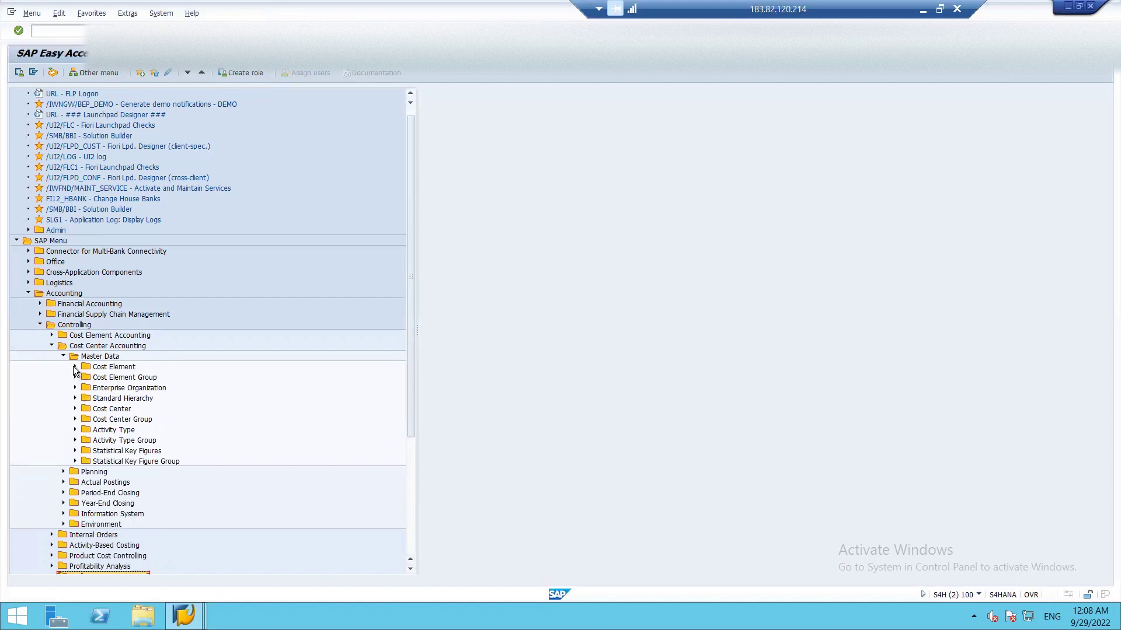
{"action": "left_click", "coordinate": [75, 409]}
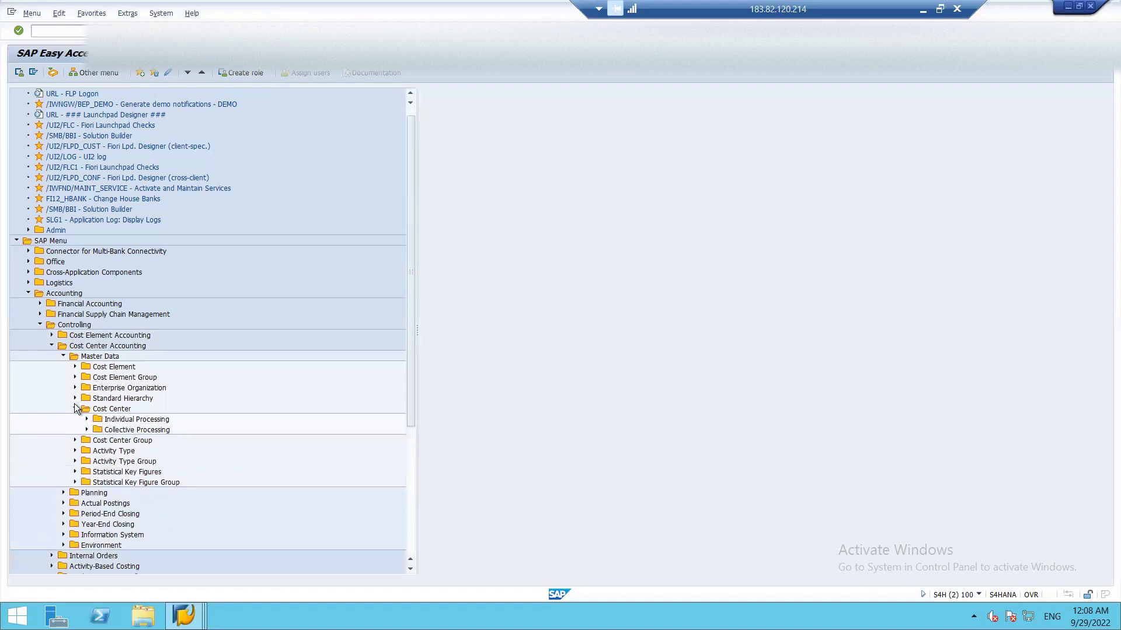
{"action": "left_click", "coordinate": [87, 419]}
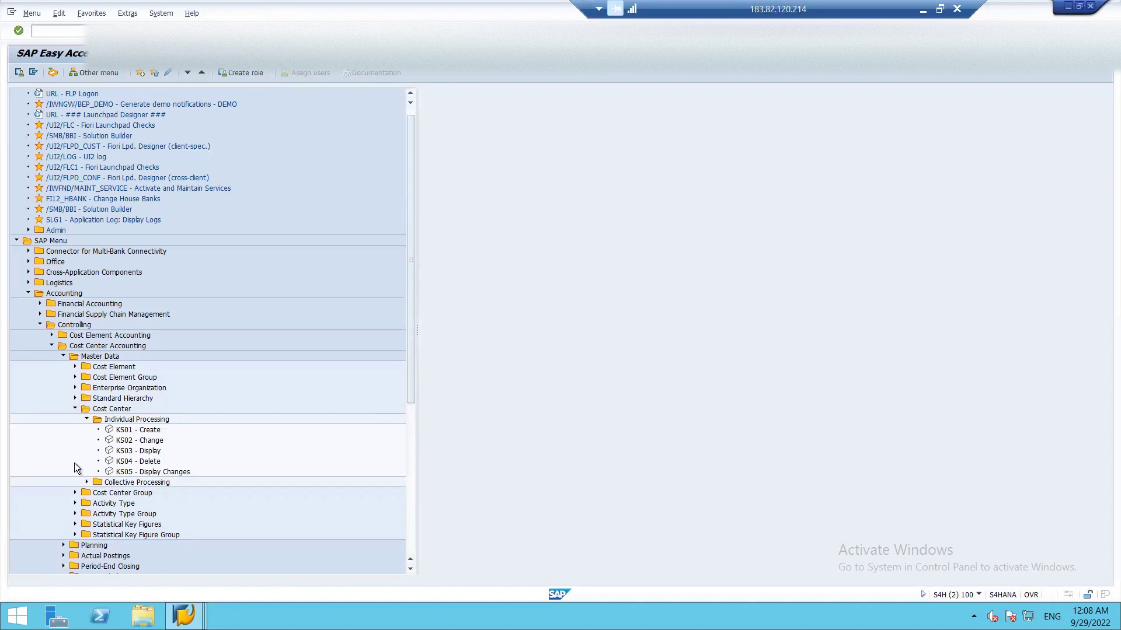
{"action": "left_click", "coordinate": [75, 493]}
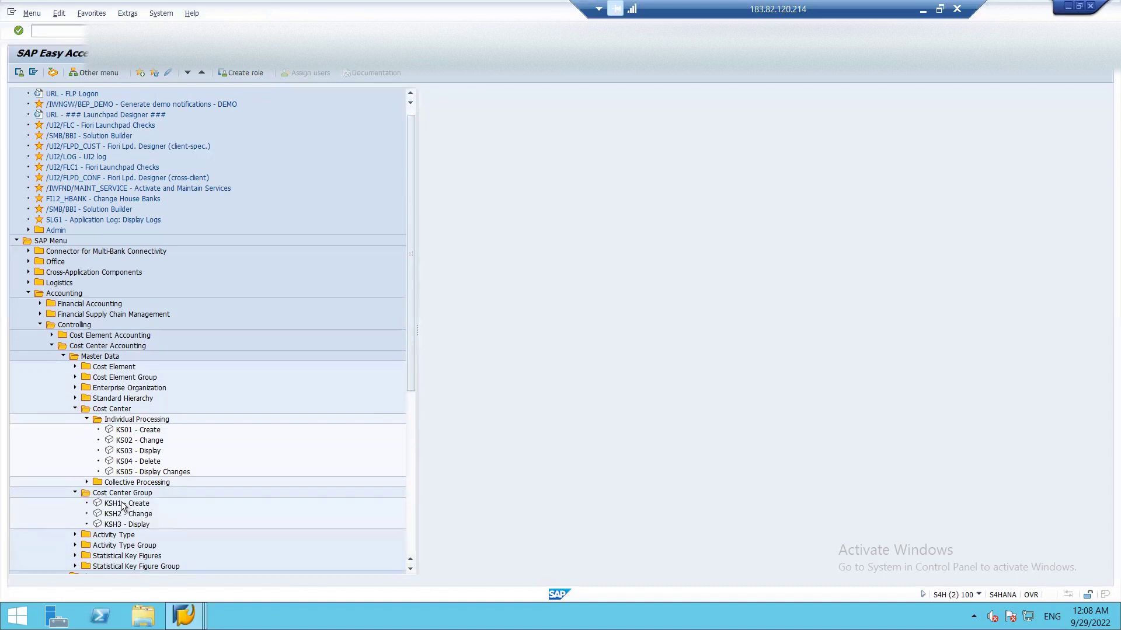
{"action": "left_click", "coordinate": [76, 399]}
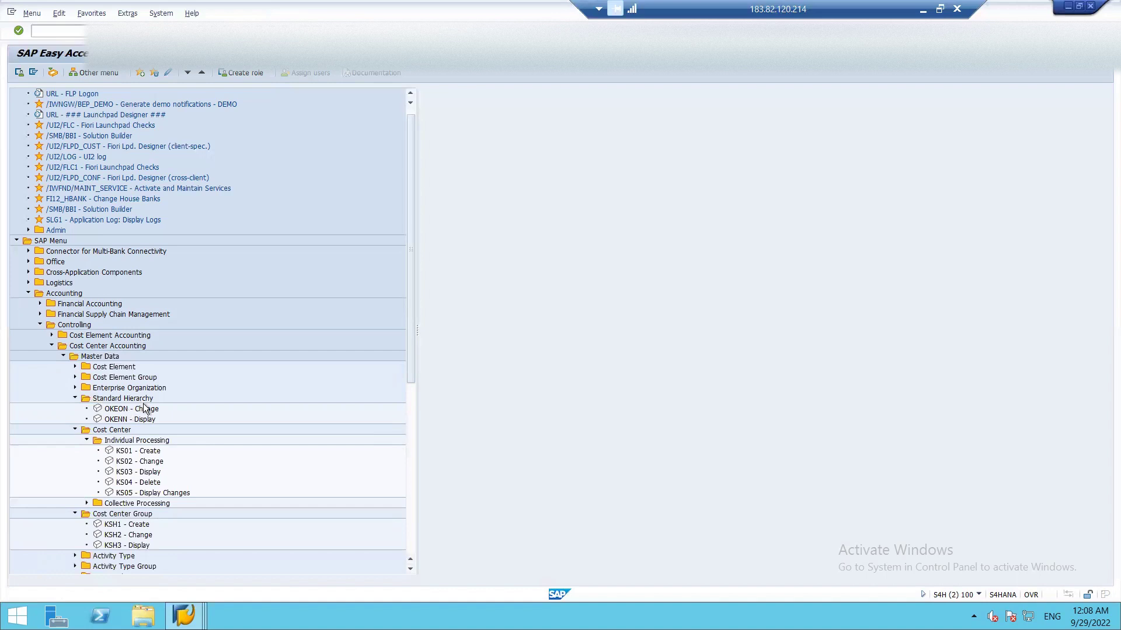
{"action": "double_click", "coordinate": [124, 409]}
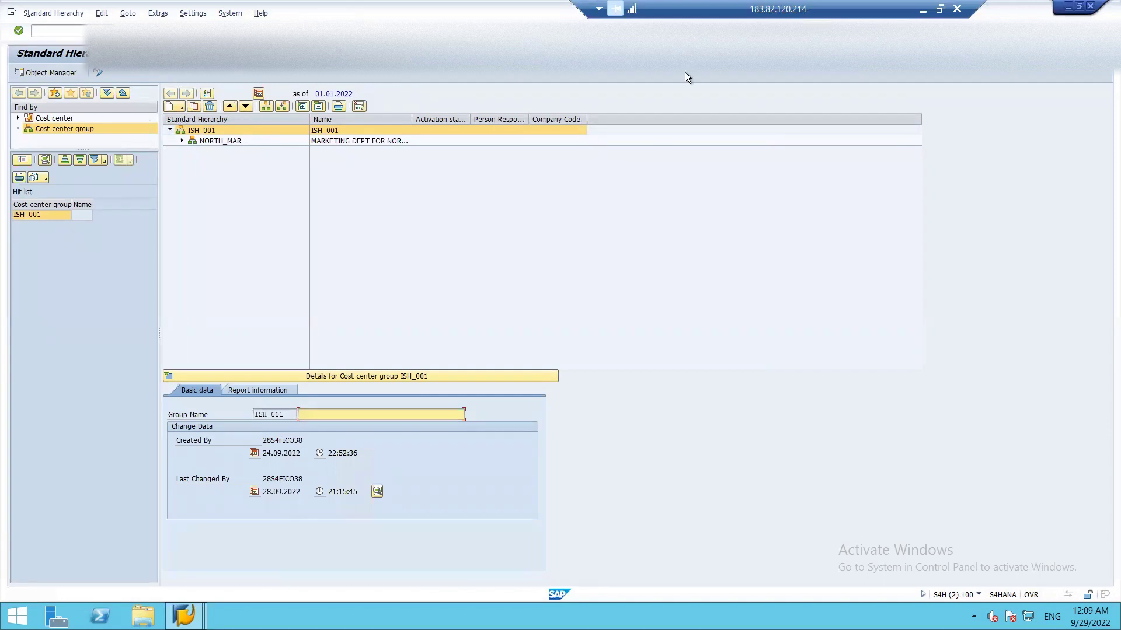
{"action": "left_click", "coordinate": [852, 266]}
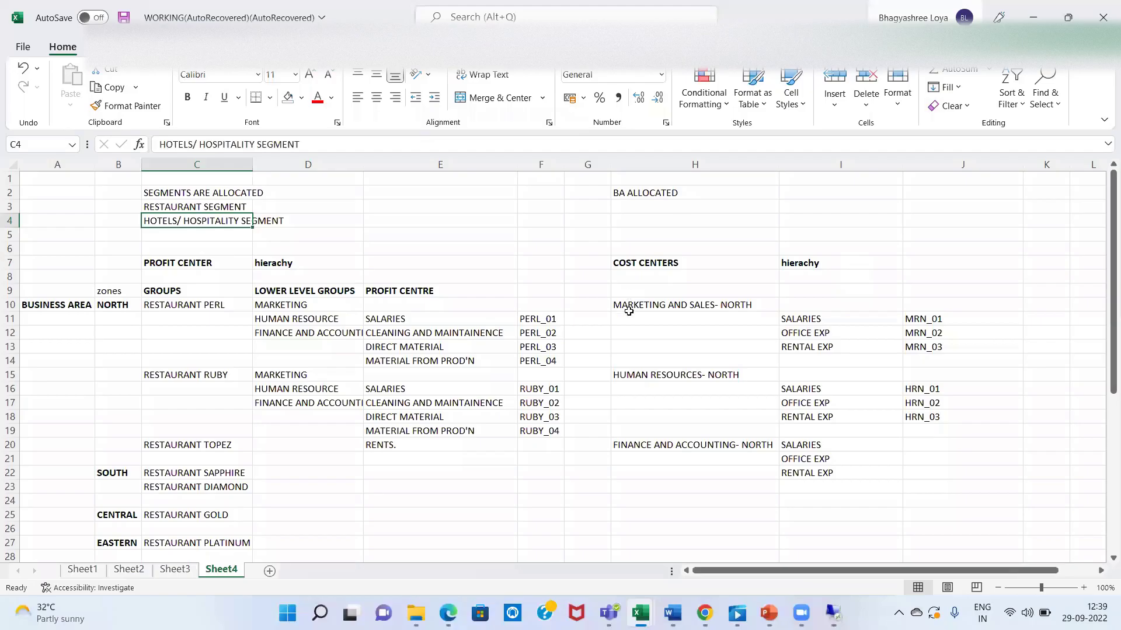
{"action": "left_click", "coordinate": [647, 306]}
{"action": "key", "text": "Right"}
{"action": "key", "text": "Right"}
{"action": "key", "text": "Right"}
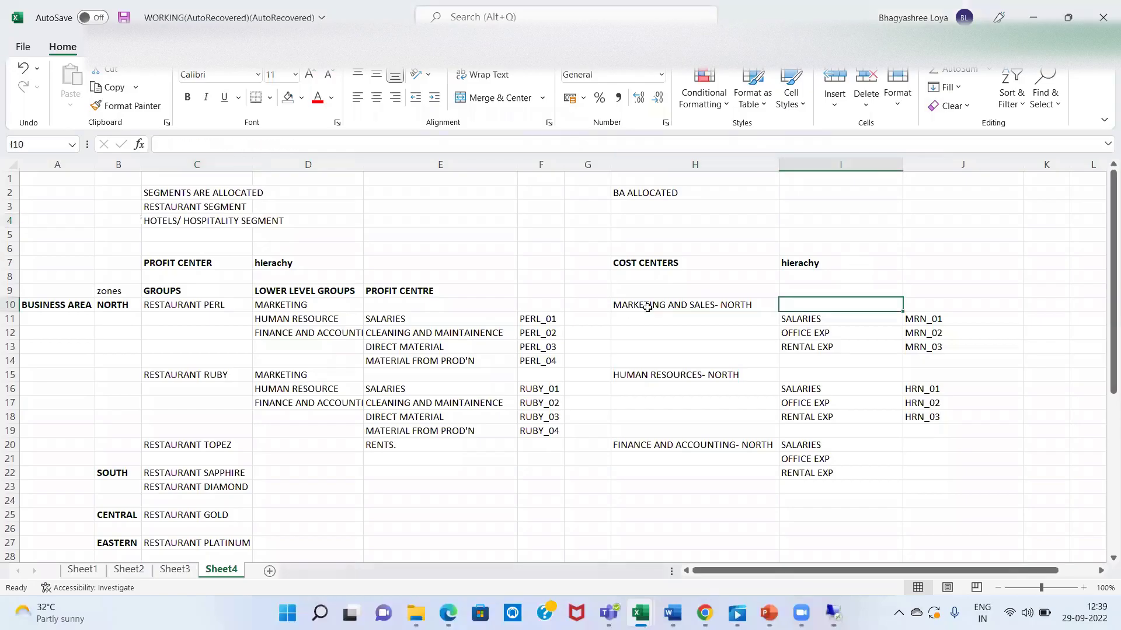
{"action": "key", "text": "Left"}
{"action": "key", "text": "Left"}
{"action": "key", "text": "Left"}
{"action": "key", "text": "Down"}
{"action": "key", "text": "Down"}
{"action": "key", "text": "Down"}
{"action": "key", "text": "Down"}
{"action": "key", "text": "Down"}
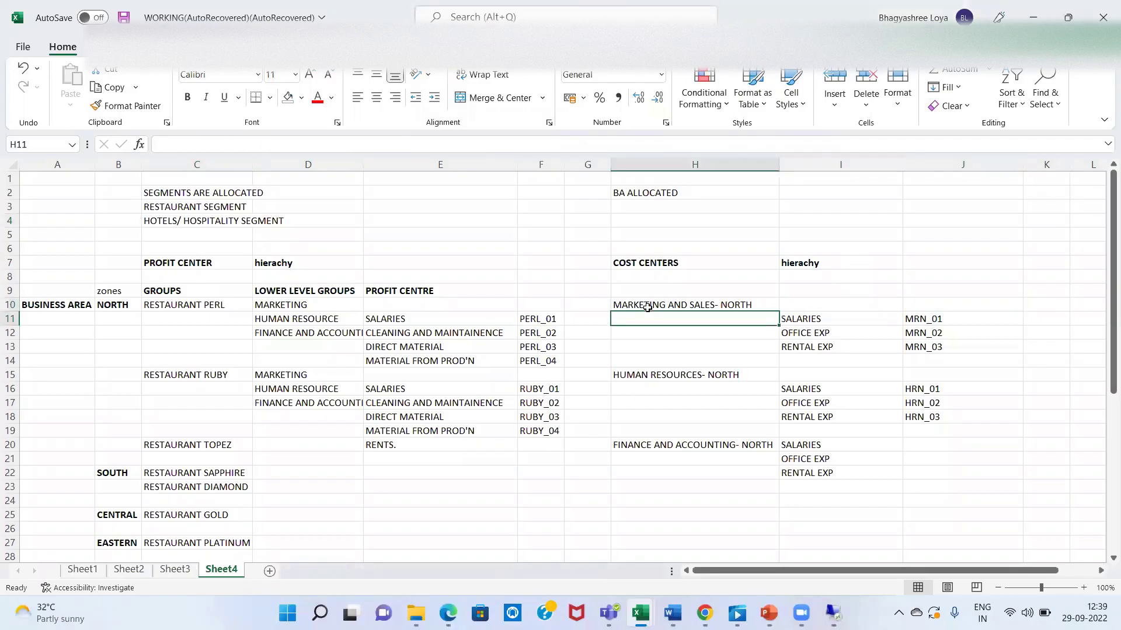
{"action": "key", "text": "Down"}
{"action": "key", "text": "Down"}
{"action": "key", "text": "Down"}
{"action": "key", "text": "Down"}
{"action": "key", "text": "Down"}
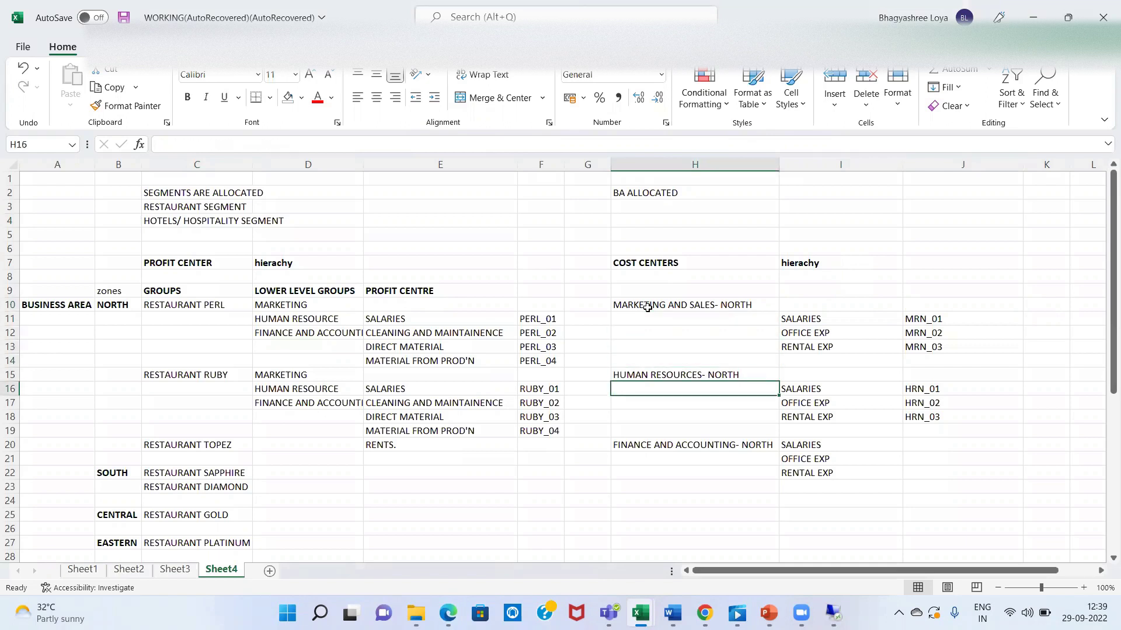
{"action": "key", "text": "Up"}
{"action": "key", "text": "Up"}
{"action": "key", "text": "Up"}
{"action": "key", "text": "Up"}
{"action": "key", "text": "Up"}
{"action": "key", "text": "Up"}
{"action": "key", "text": "Up"}
{"action": "key", "text": "Up"}
{"action": "key", "text": "Up"}
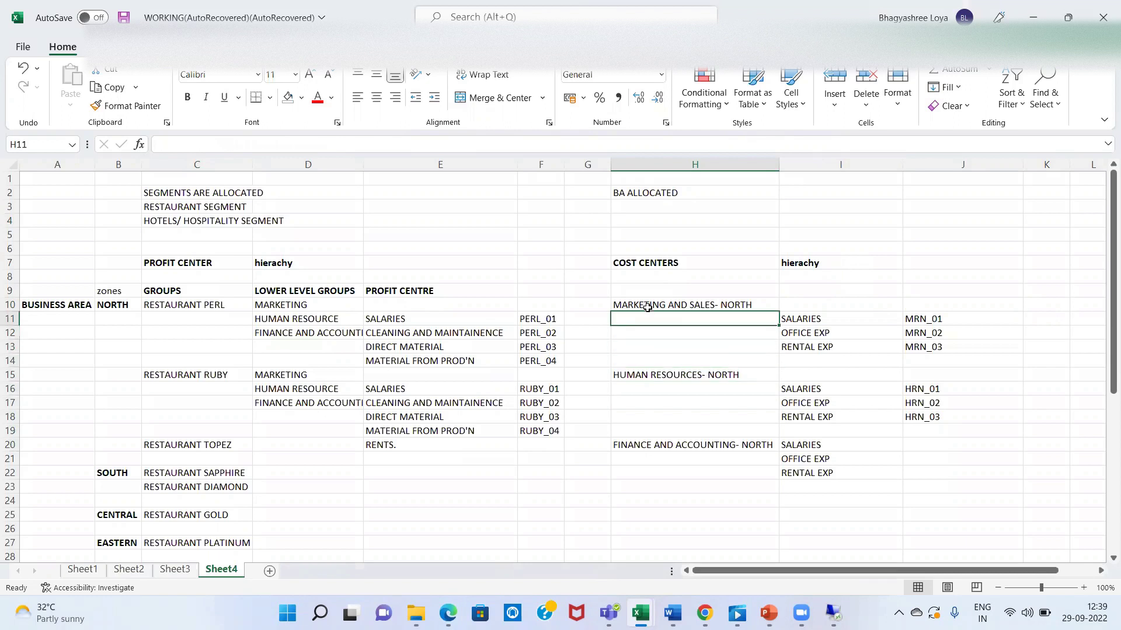
{"action": "key", "text": "Up"}
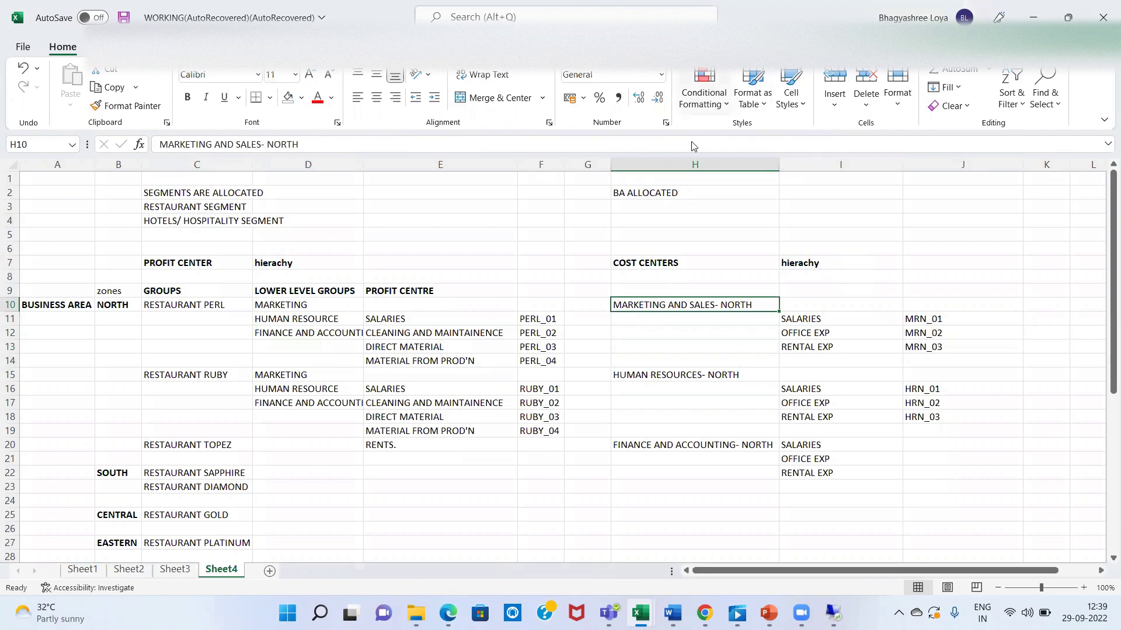
{"action": "key", "text": "alt+Tab"}
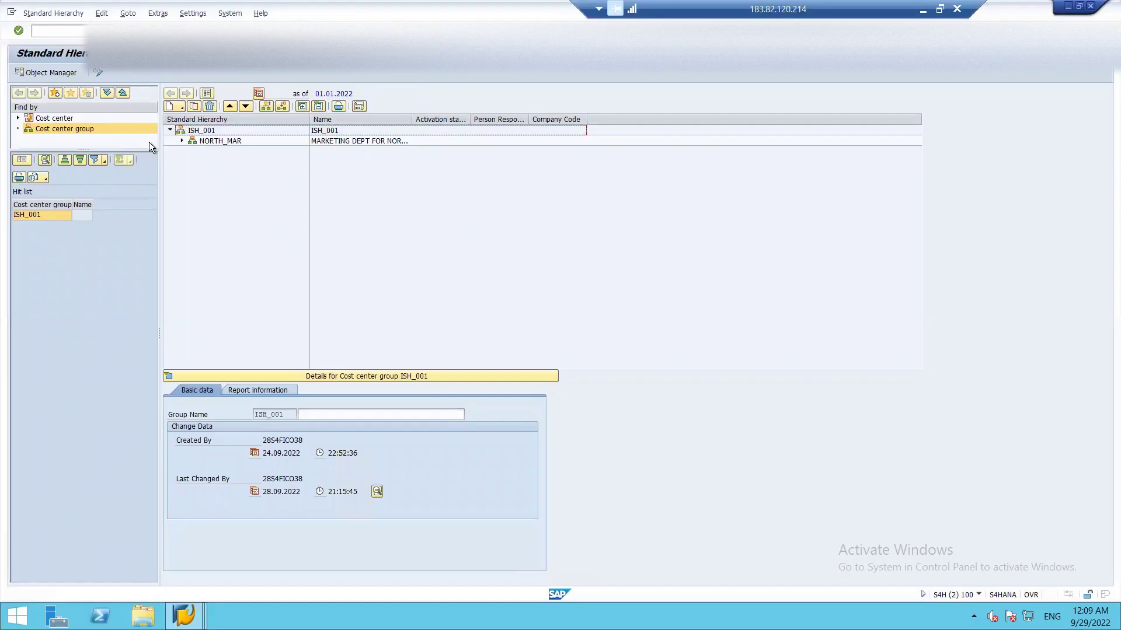
- Expand and select NORTH_MAR to show cost center N_MARK_01, then bring up the Excel workbook
{"action": "left_click", "coordinate": [182, 141]}
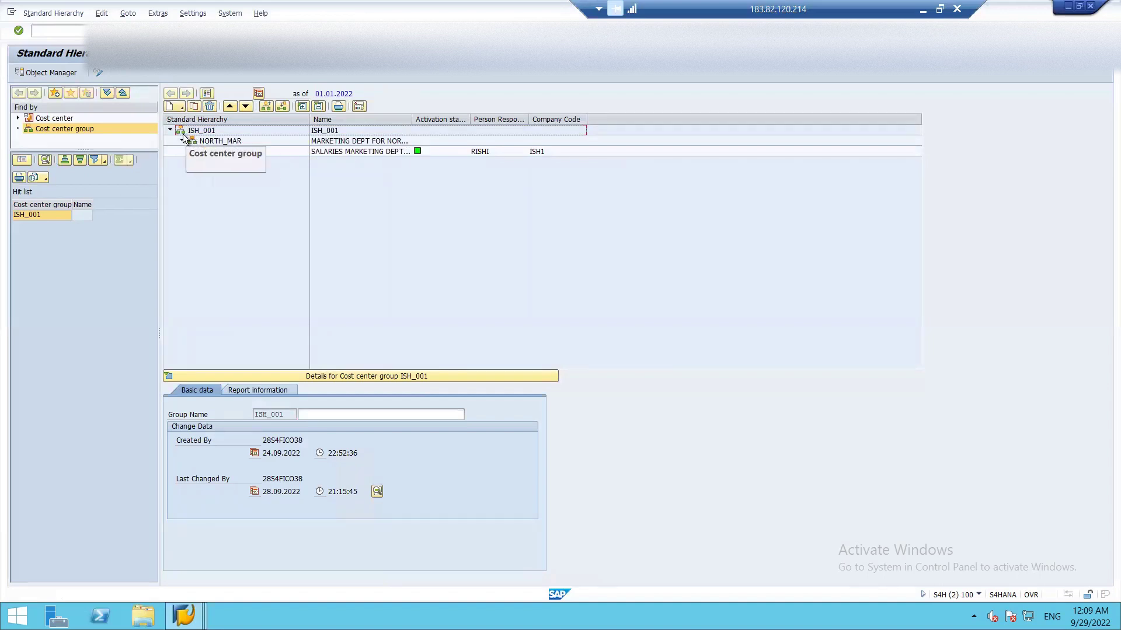
{"action": "left_click", "coordinate": [211, 142]}
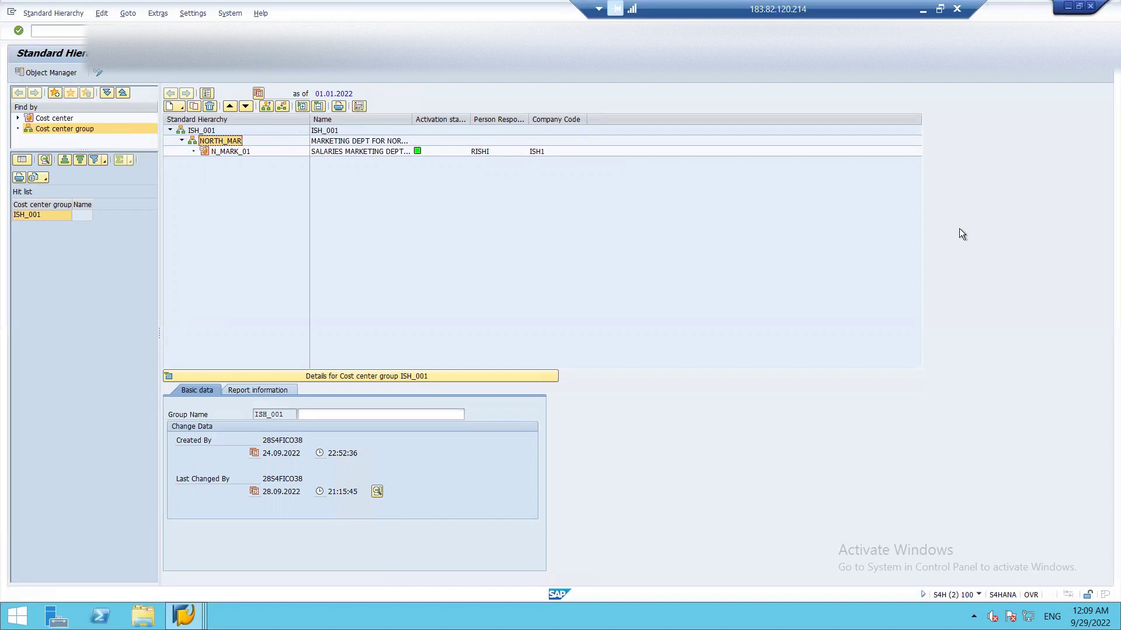
{"action": "left_click", "coordinate": [922, 10]}
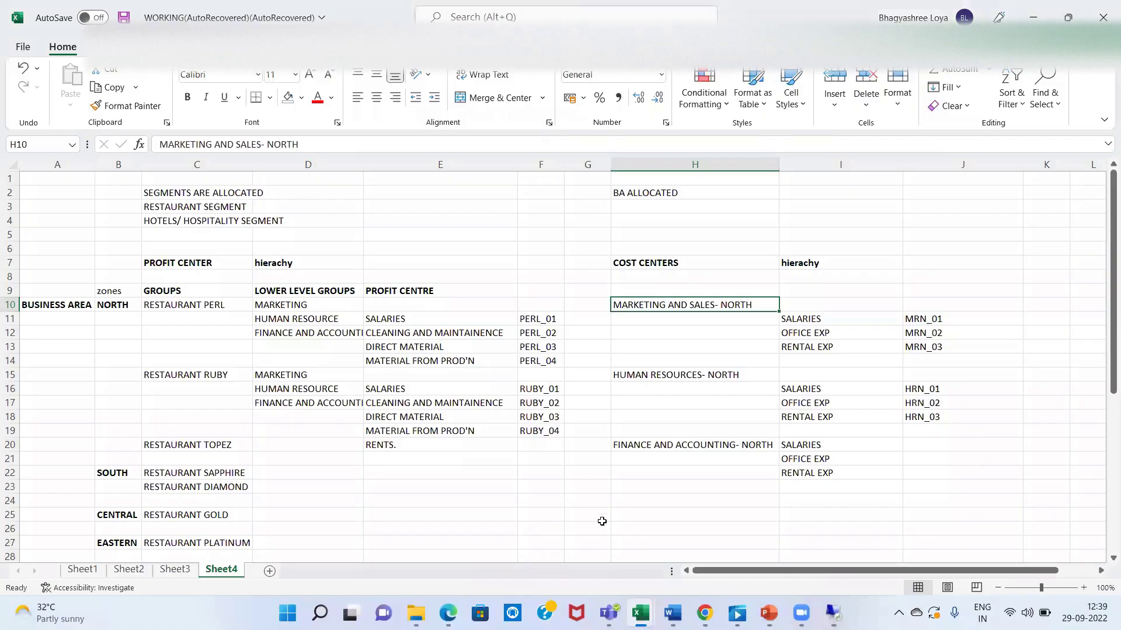
- Check cells H20, G25 and H9 of the Excel plan, then return to SAP
{"action": "left_click", "coordinate": [670, 449]}
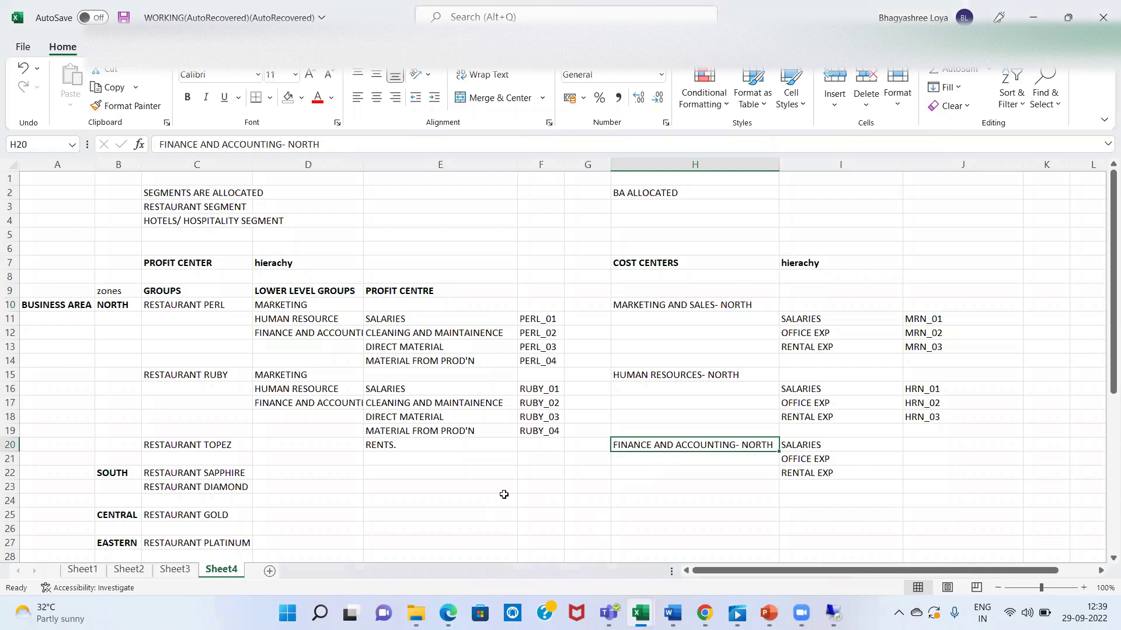
{"action": "left_click", "coordinate": [569, 516]}
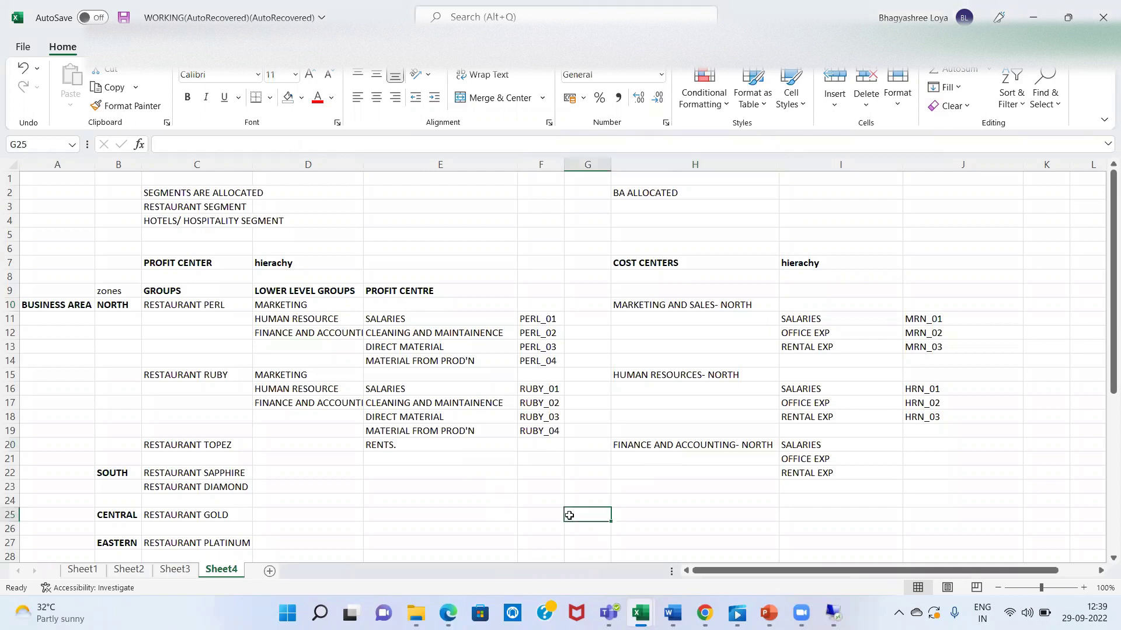
{"action": "left_click", "coordinate": [662, 295]}
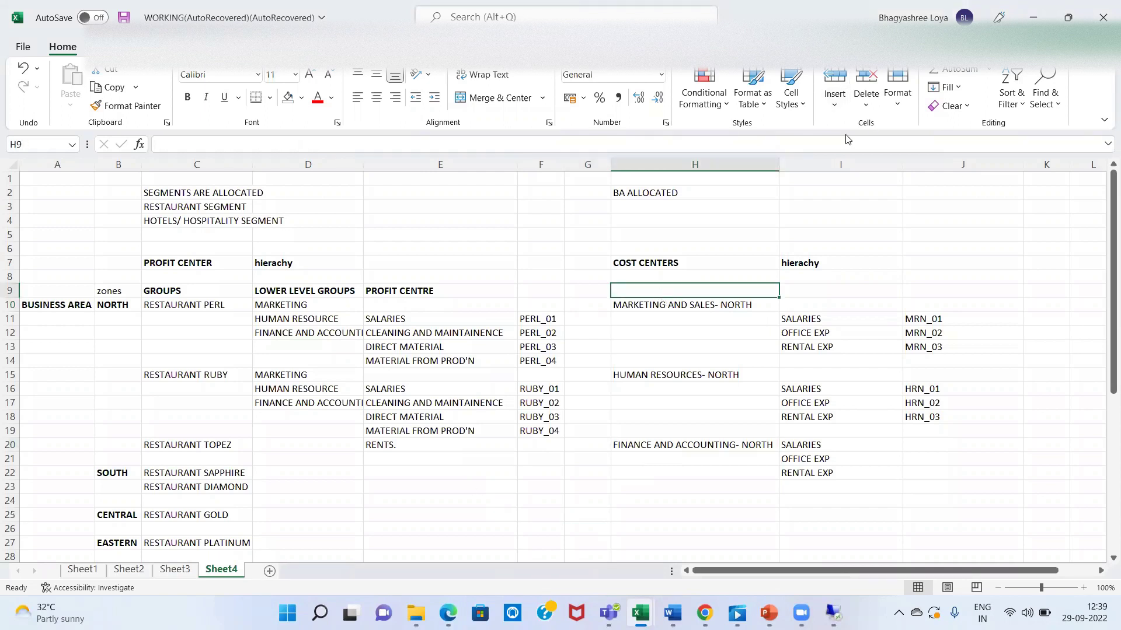
{"action": "key", "text": "alt+Tab"}
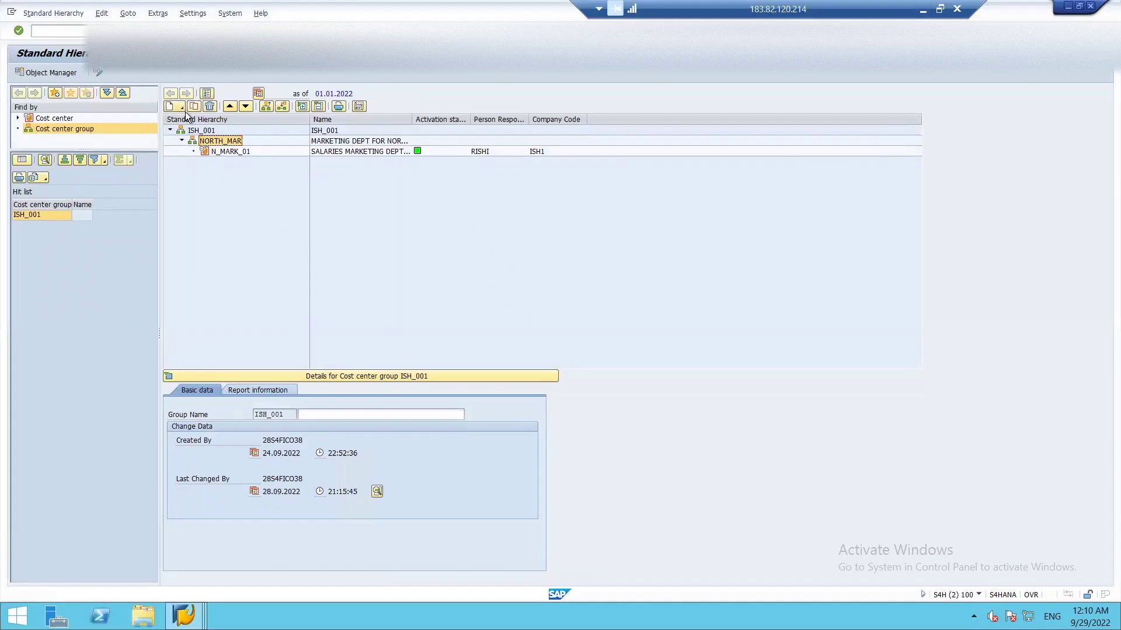
- Back out of the create options and reselect group NORTH_MAR in hierarchy ISH_001
{"action": "left_click", "coordinate": [181, 134]}
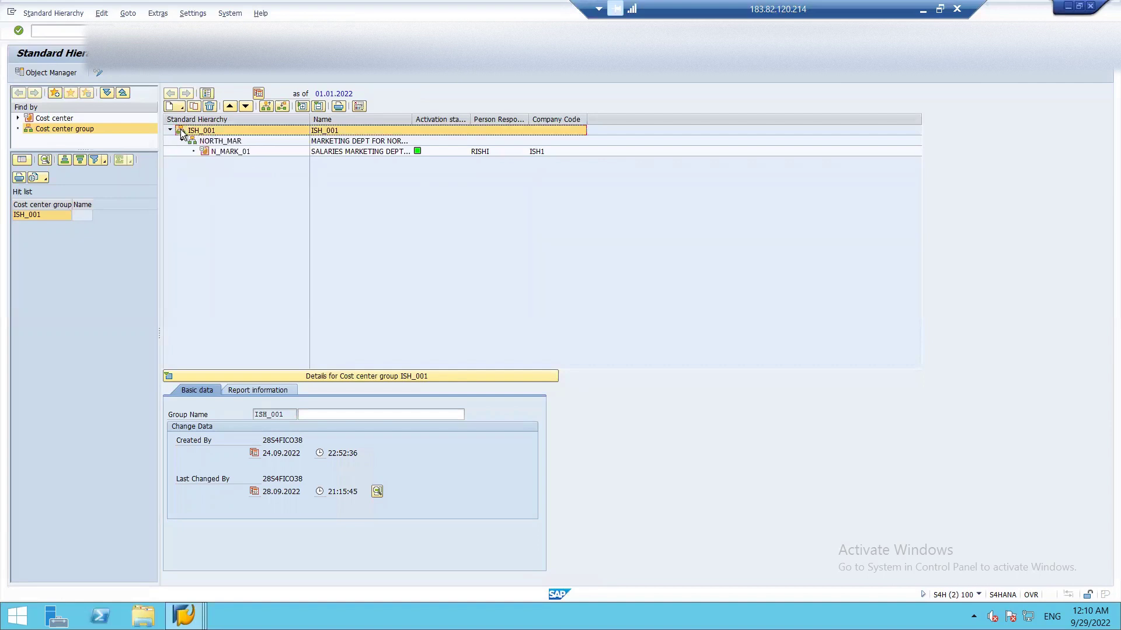
{"action": "left_click", "coordinate": [180, 105]}
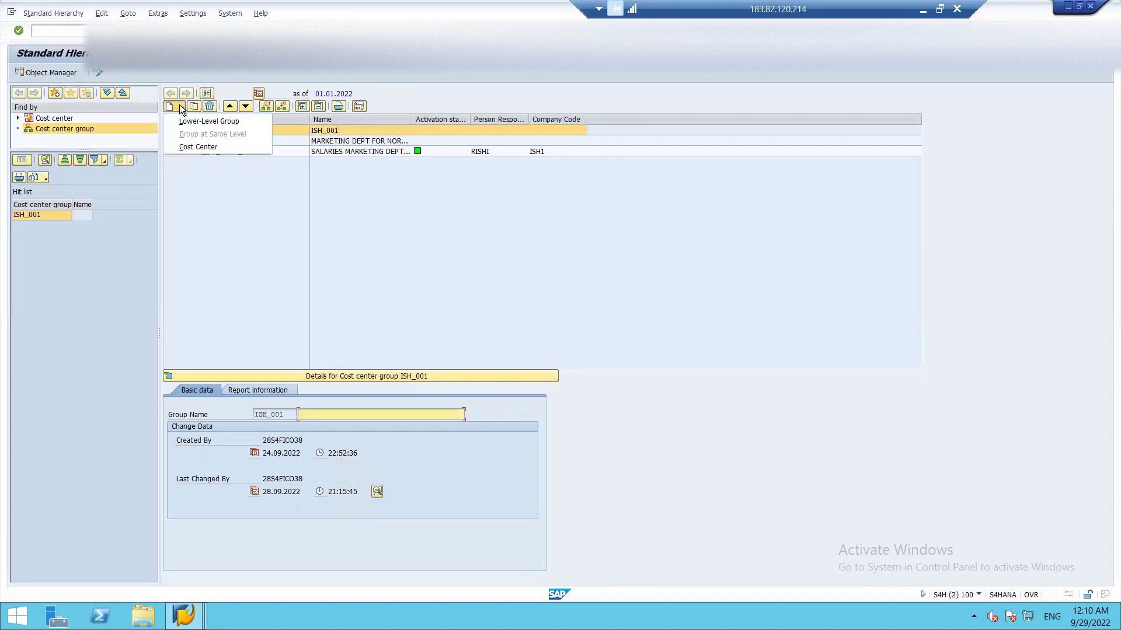
{"action": "left_click", "coordinate": [224, 230]}
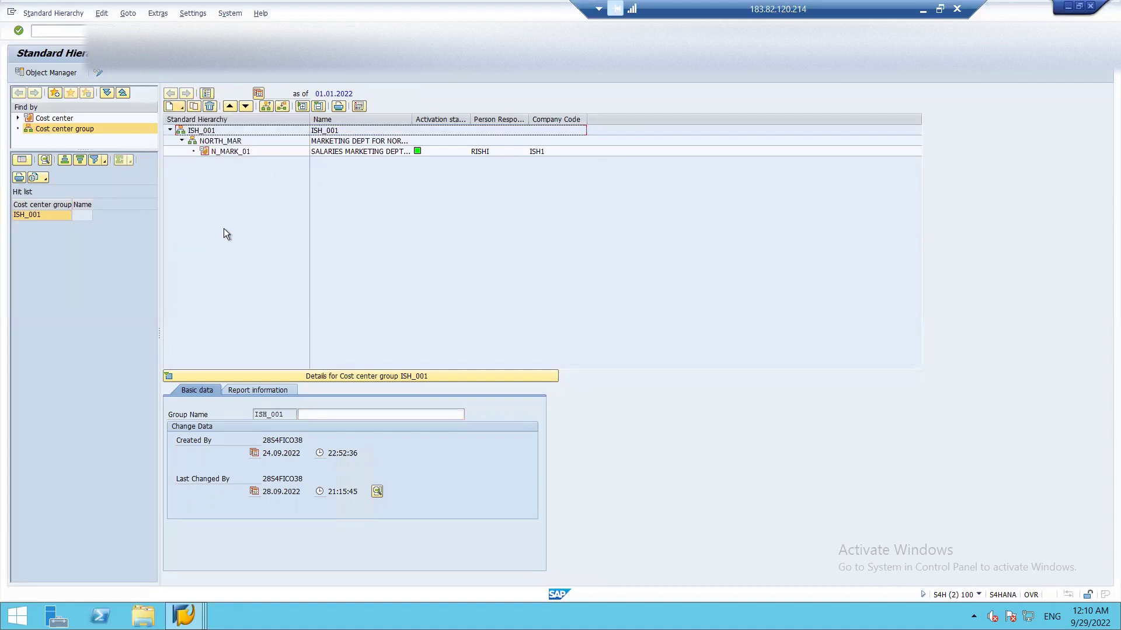
{"action": "left_click", "coordinate": [180, 141]}
{"action": "left_click", "coordinate": [181, 141]}
{"action": "left_click", "coordinate": [194, 141]}
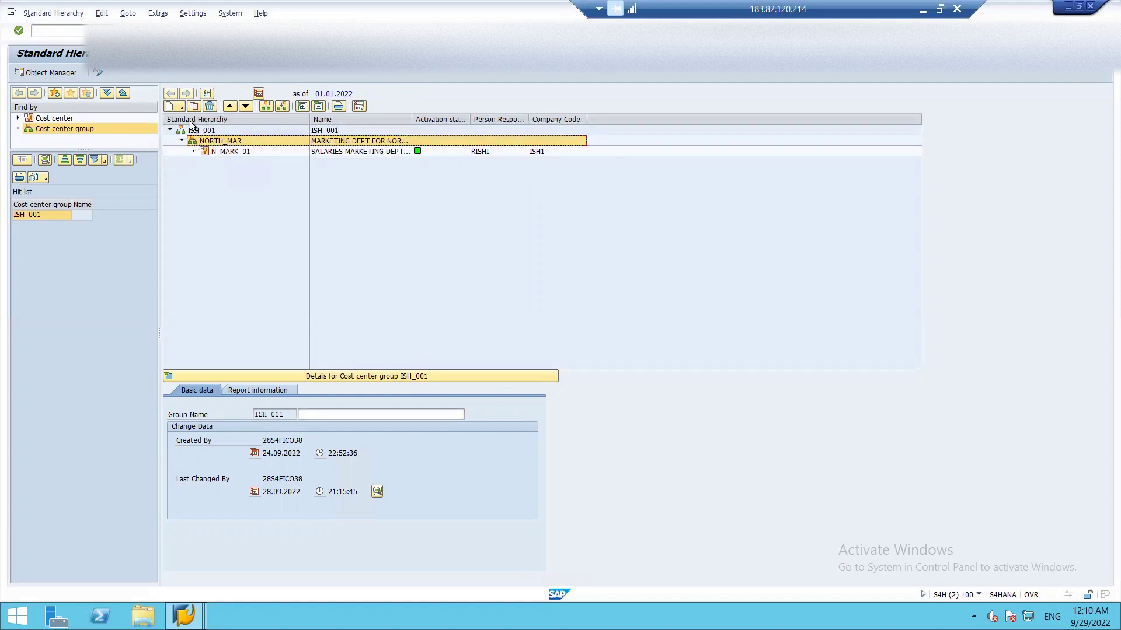
- Add group NORTH_FA, 'FINANCE AND ACCOUNTING DEPT', at the same level as NORTH_MAR
{"action": "left_click", "coordinate": [180, 107]}
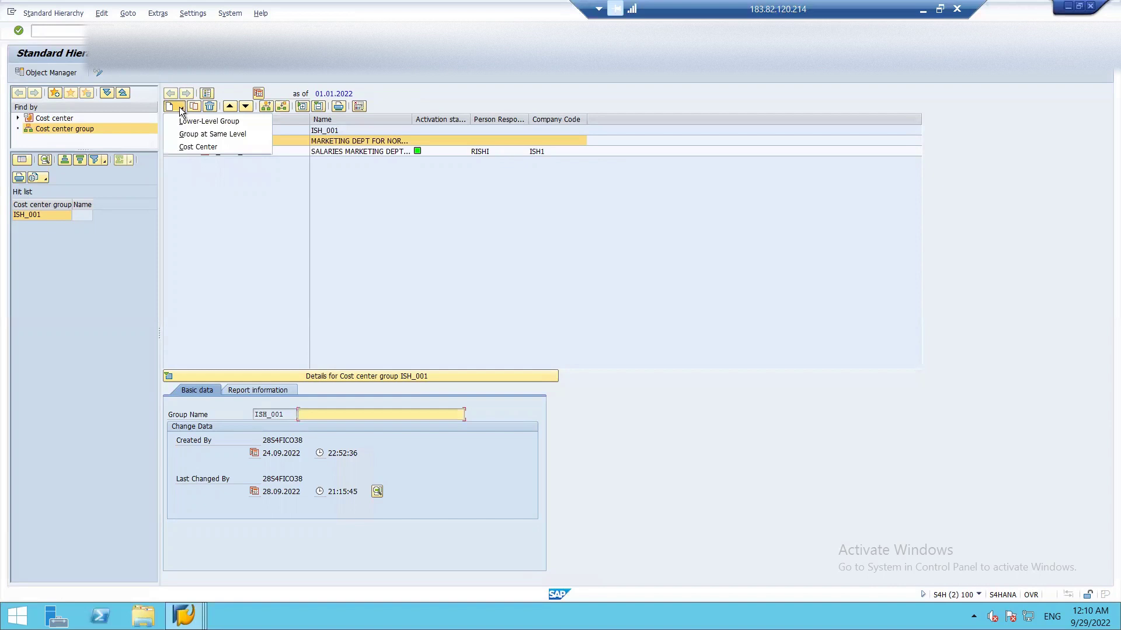
{"action": "left_click", "coordinate": [193, 136]}
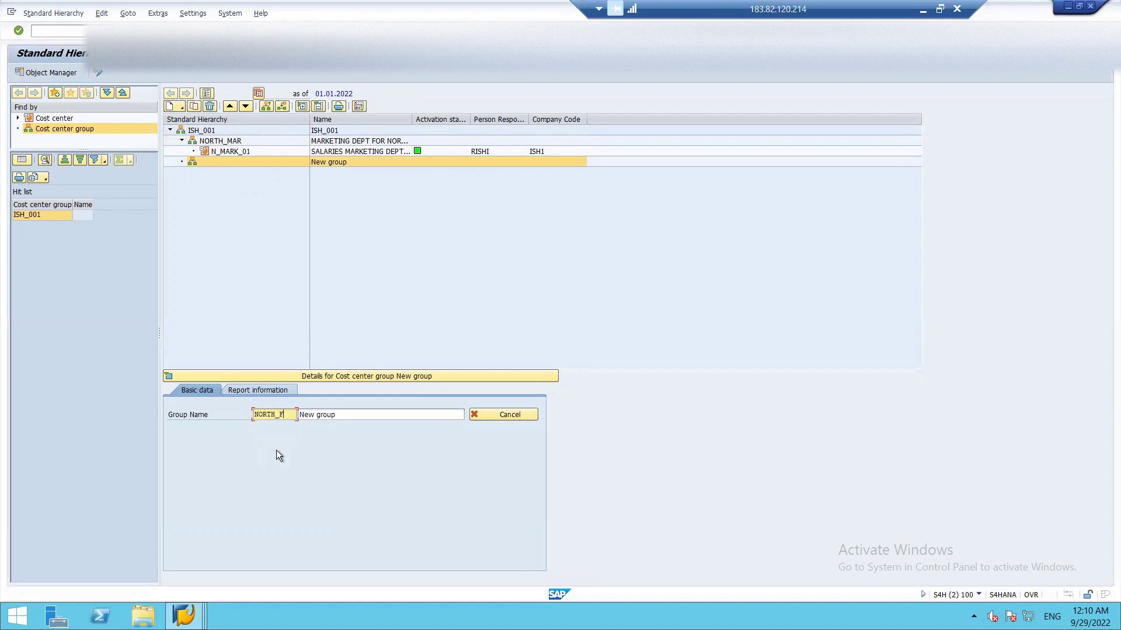
{"action": "type", "text": "A"}
{"action": "key", "text": "Tab"}
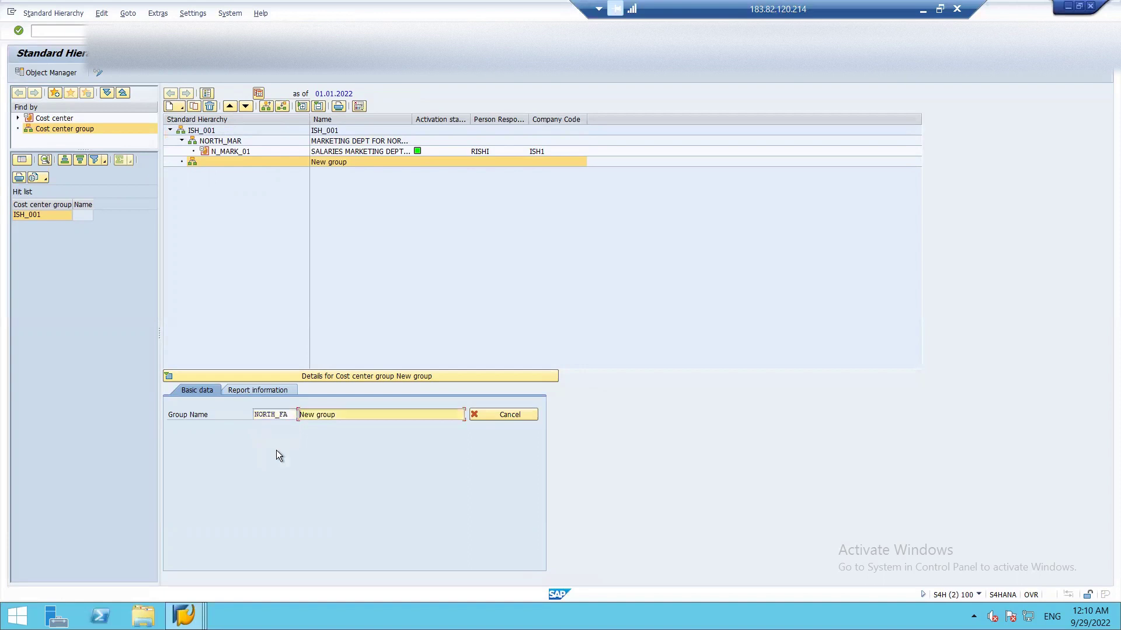
{"action": "type", "text": "FINANCE AND ACCOUNTING DEPT"}
{"action": "key", "text": "Return"}
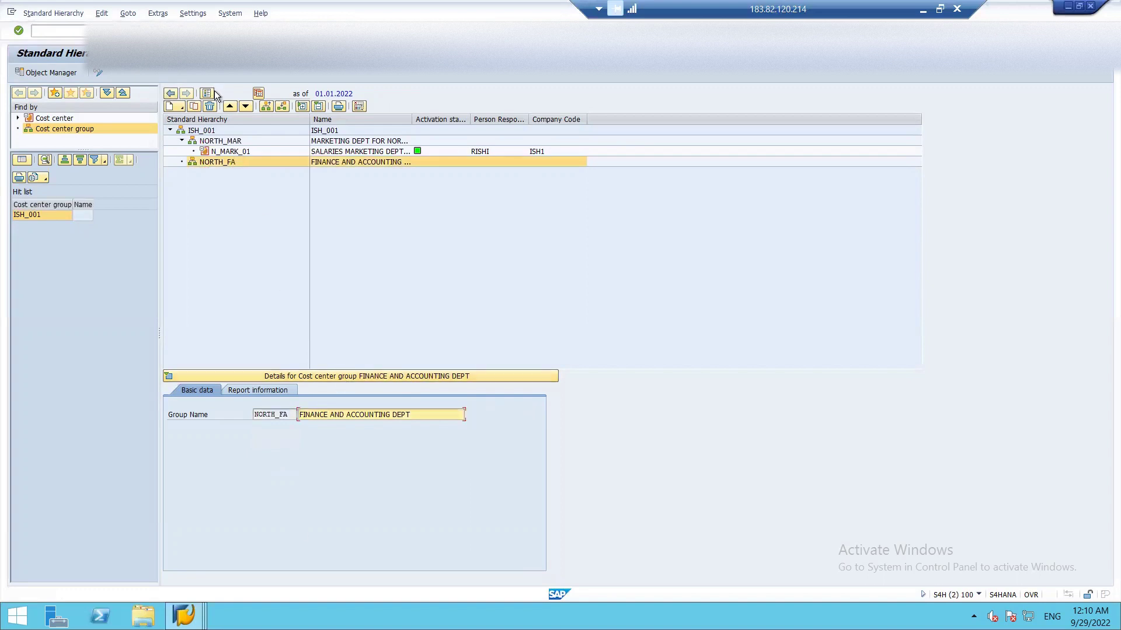
{"action": "left_click", "coordinate": [182, 107]}
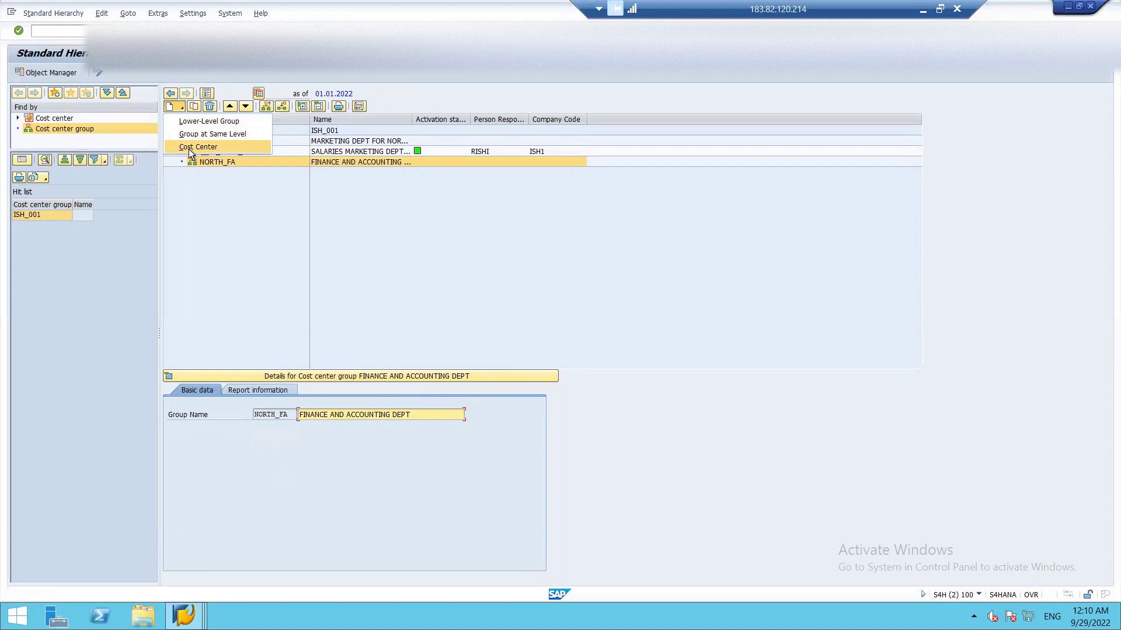
- Create new cost center N_FA_01 under group NORTH_FA
{"action": "left_click", "coordinate": [210, 202]}
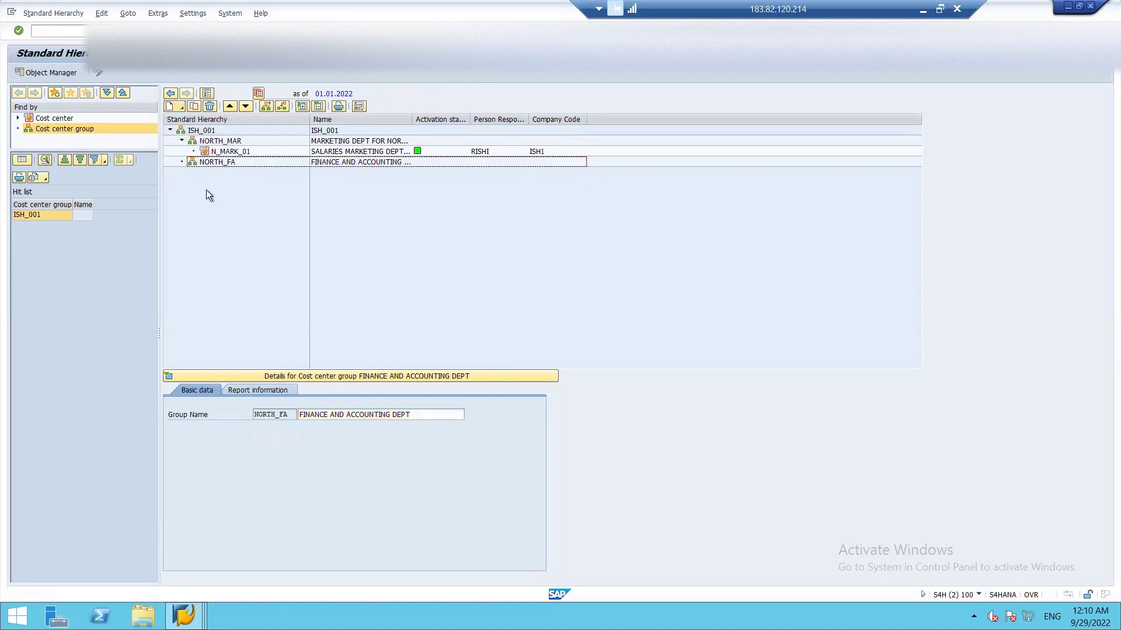
{"action": "left_click", "coordinate": [181, 141]}
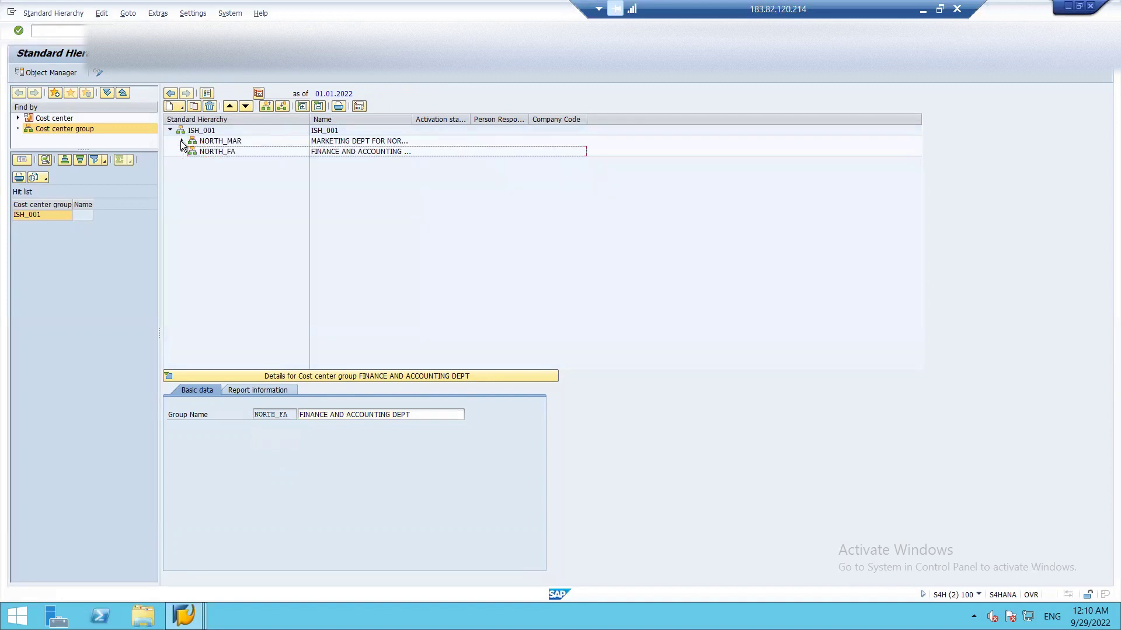
{"action": "left_click", "coordinate": [182, 142]}
{"action": "left_click", "coordinate": [199, 162]}
{"action": "left_click", "coordinate": [175, 107]}
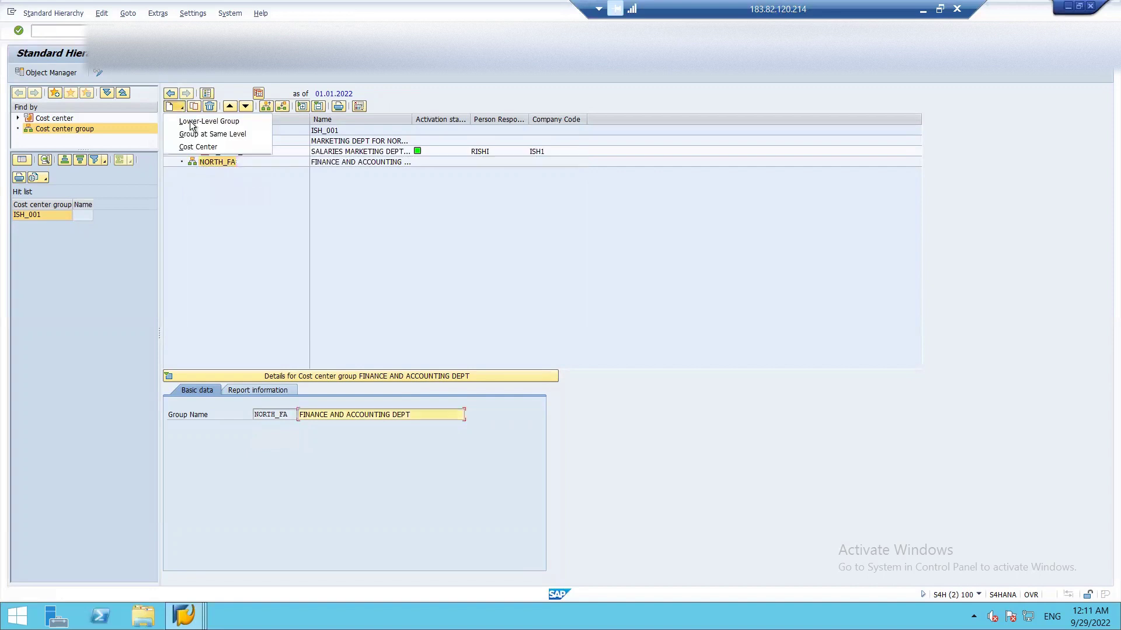
{"action": "left_click", "coordinate": [201, 147]}
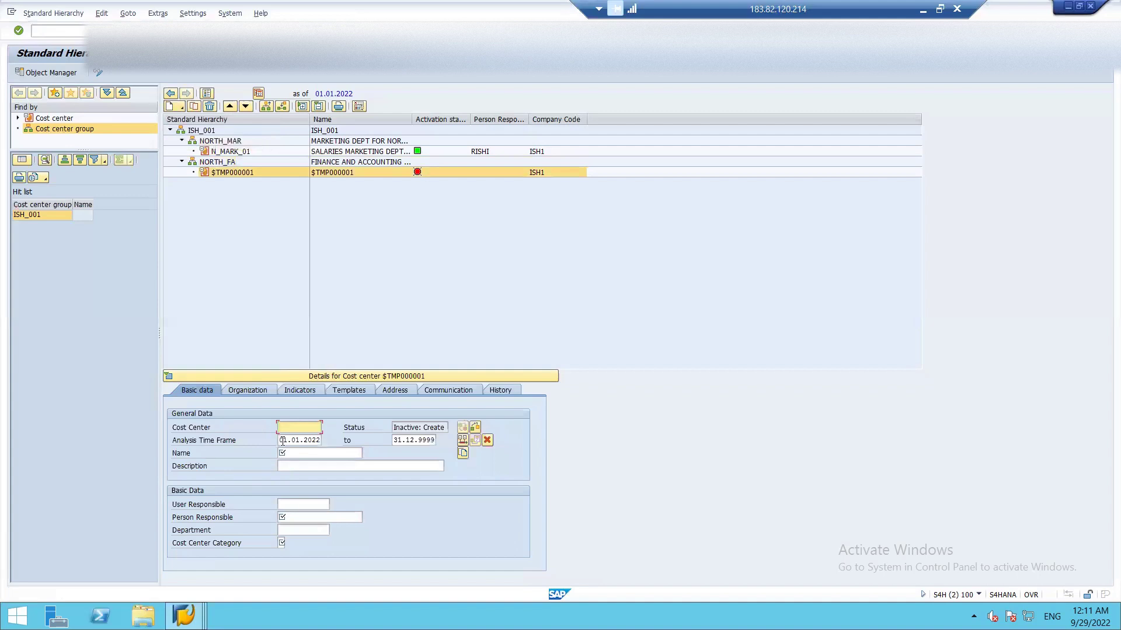
{"action": "type", "text": "N_FA_01"}
{"action": "key", "text": "Tab"}
- Give N_FA_01 name RENT, description RENT EXPENSES, and a person responsible
{"action": "left_click", "coordinate": [303, 456]}
{"action": "type", "text": "RENT"}
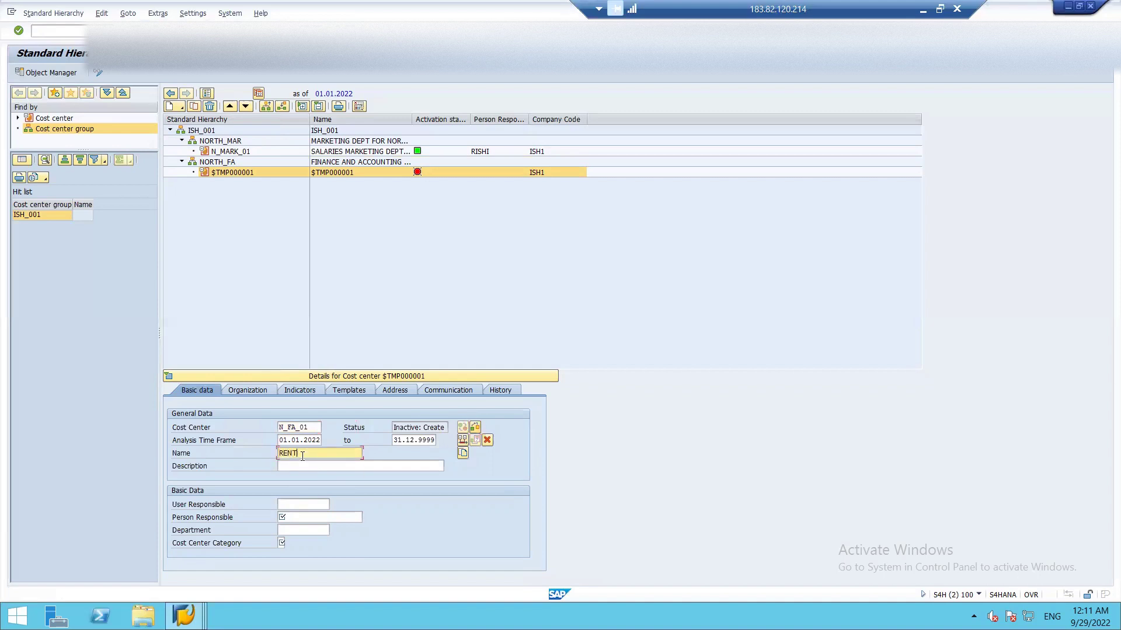
{"action": "key", "text": "Tab"}
{"action": "left_click", "coordinate": [295, 468]}
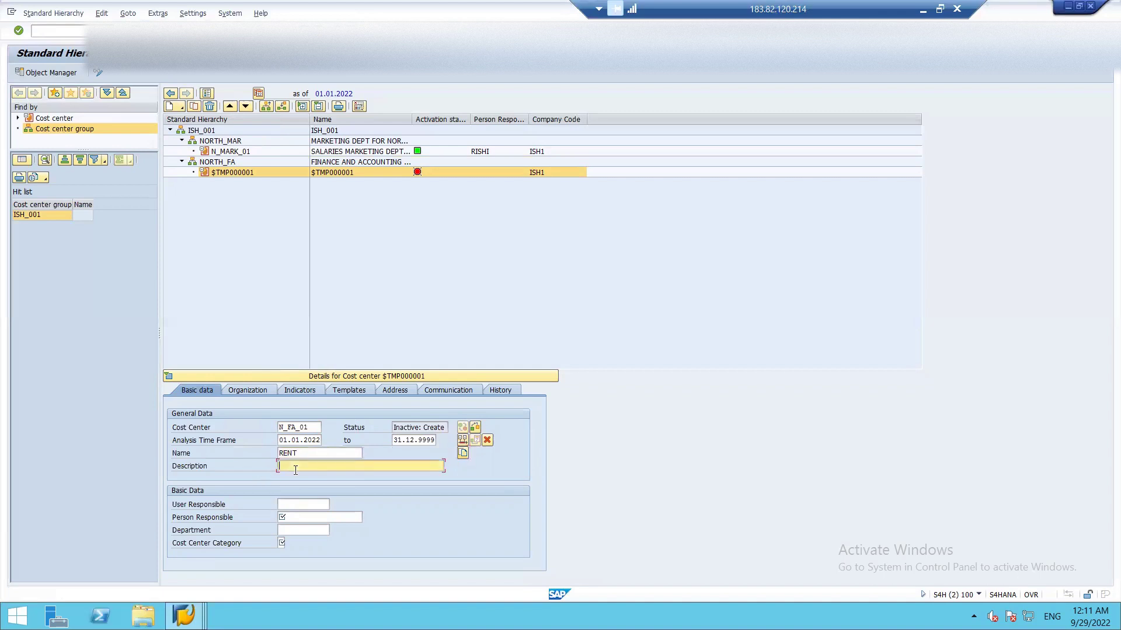
{"action": "type", "text": "RENT EXPENSES"}
{"action": "left_click", "coordinate": [299, 506]}
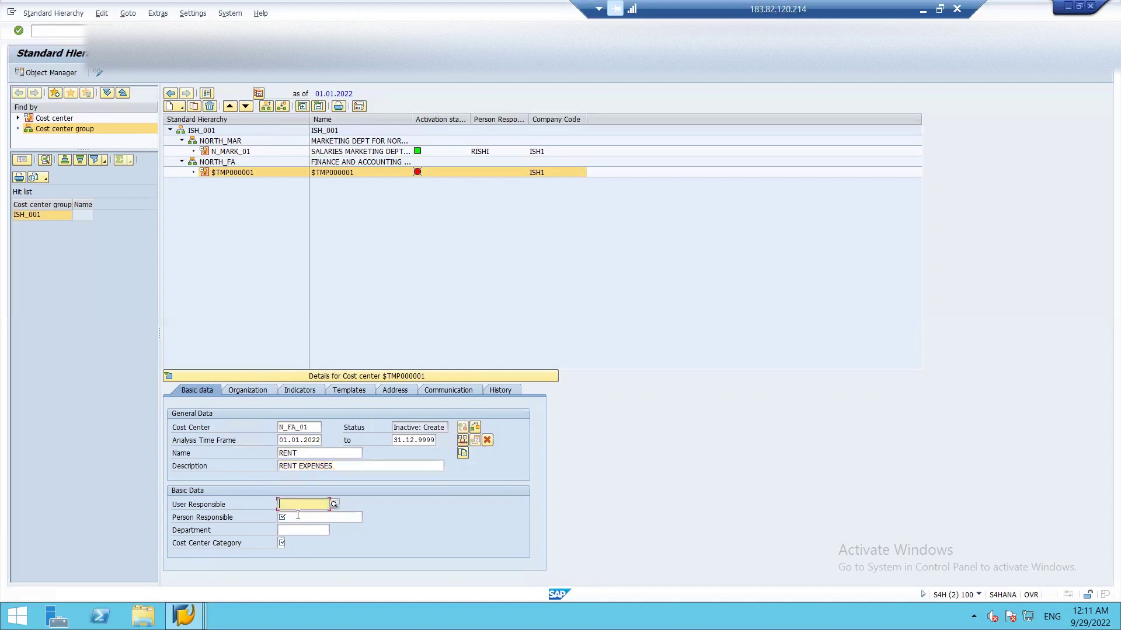
{"action": "left_click", "coordinate": [298, 516]}
{"action": "type", "text": "RISH"}
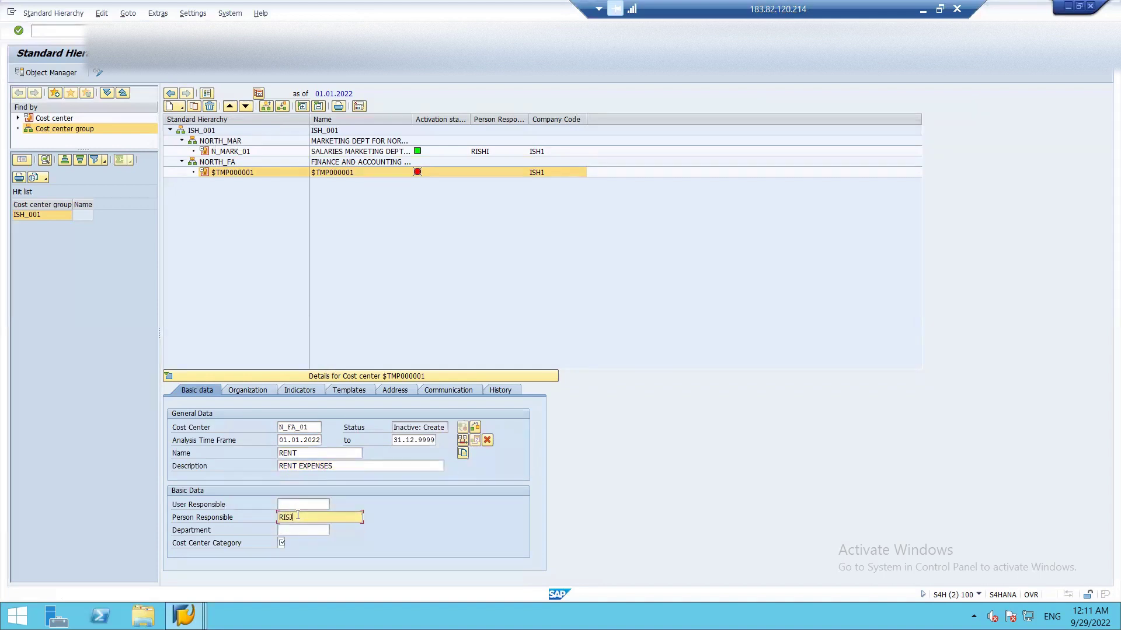
{"action": "type", "text": "I"}
- Move to the Cost Center Category field and list the available categories
{"action": "left_click", "coordinate": [289, 533]}
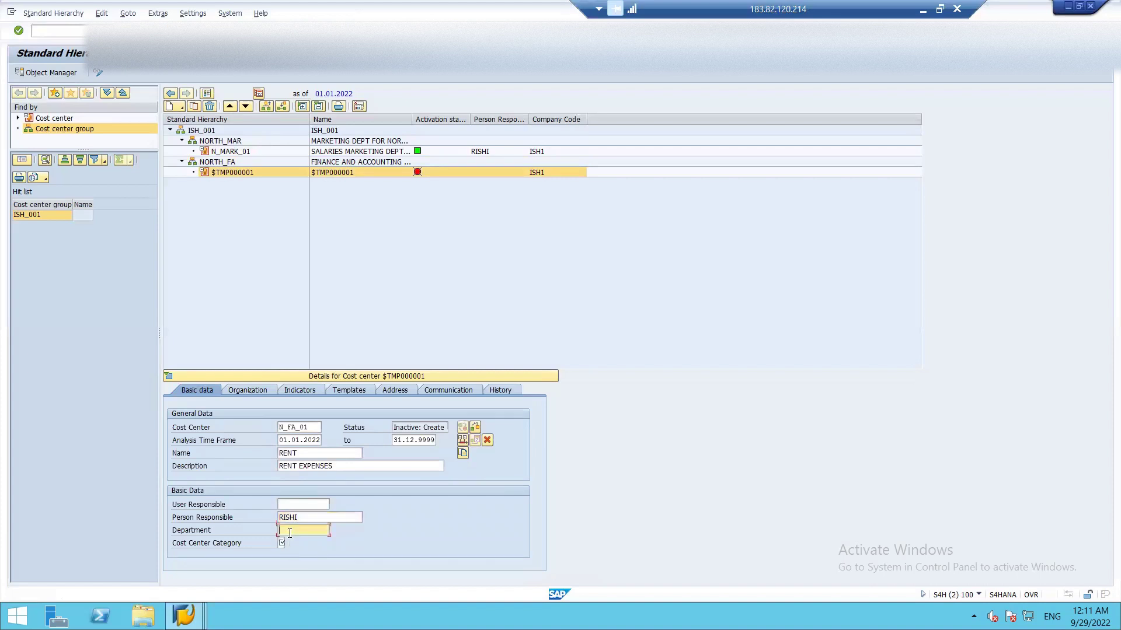
{"action": "left_click", "coordinate": [282, 544]}
{"action": "left_click", "coordinate": [288, 542]}
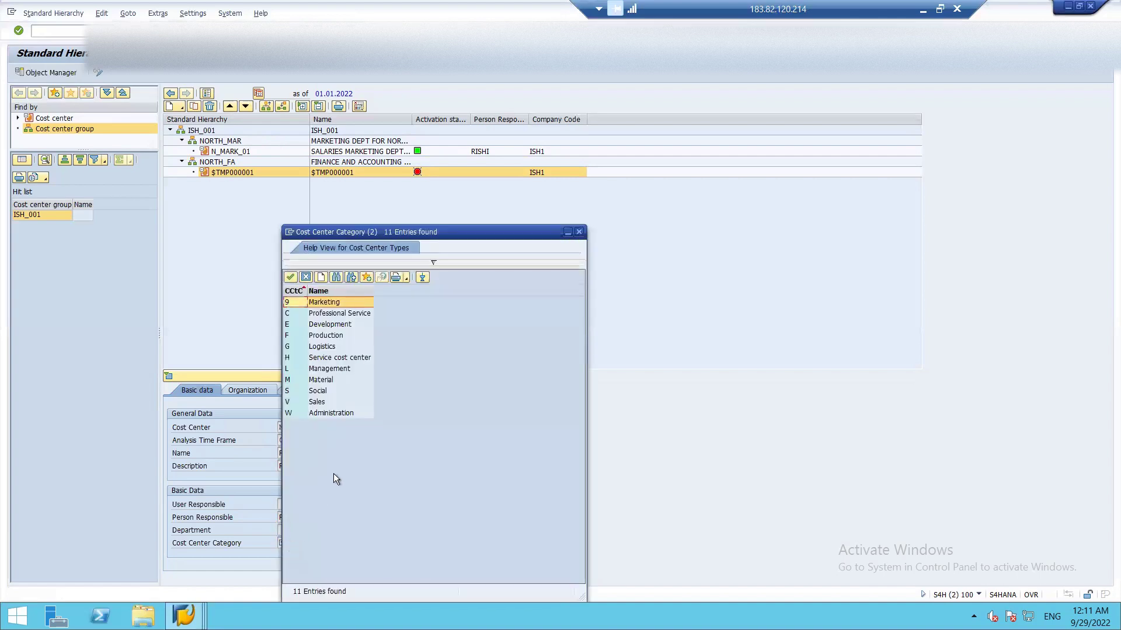
- Set the cost center category to H, Service cost center
{"action": "key", "text": "Escape"}
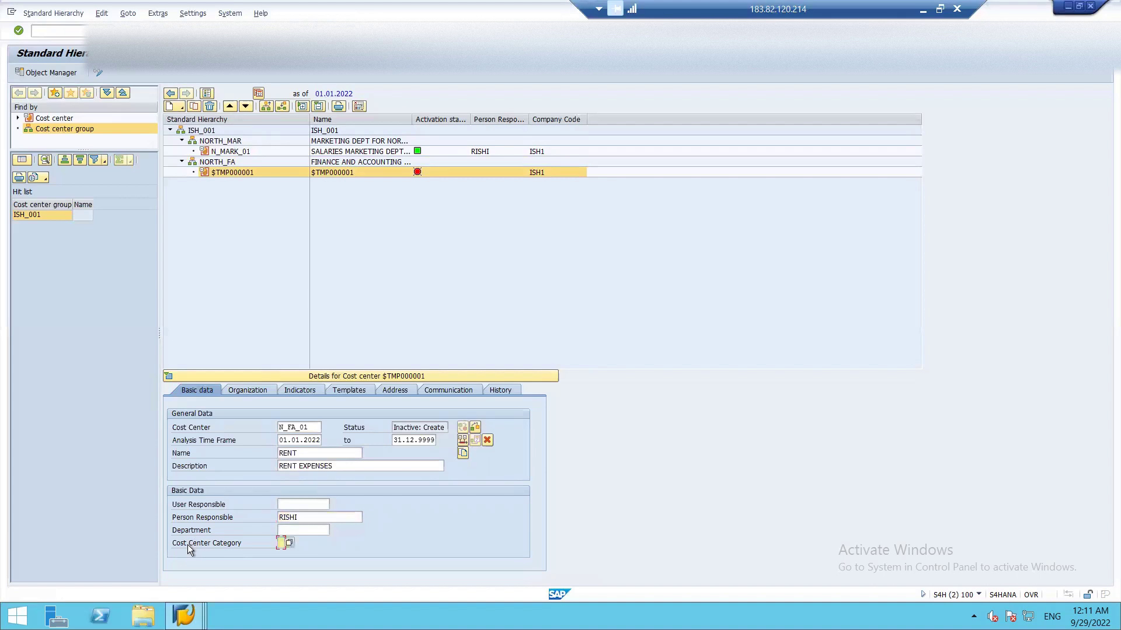
{"action": "left_click", "coordinate": [289, 543]}
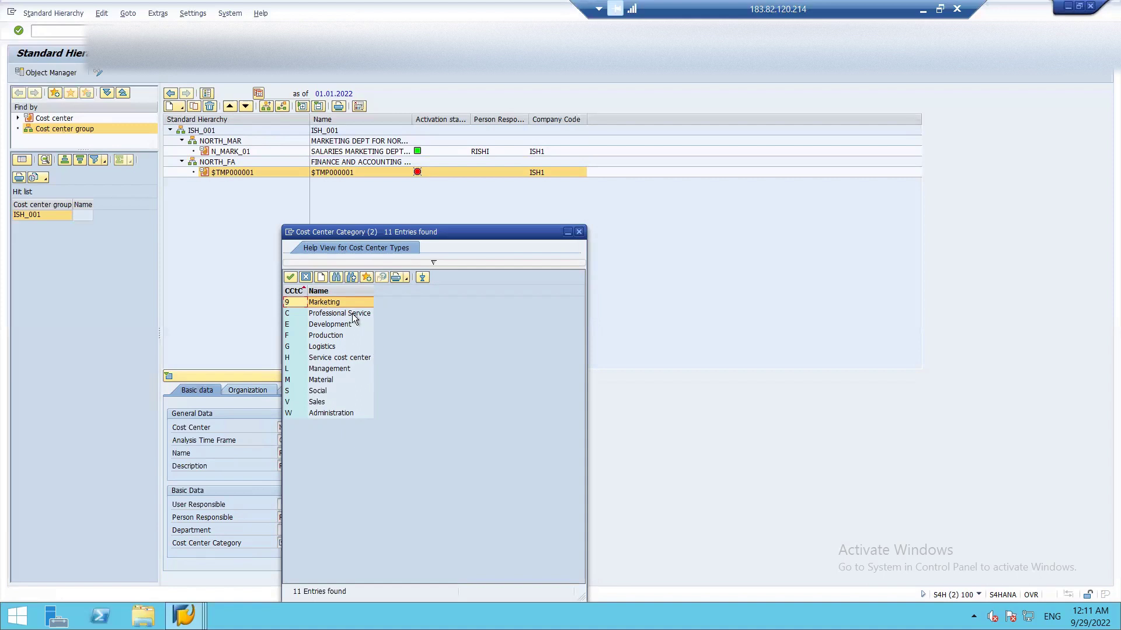
{"action": "left_click", "coordinate": [340, 359]}
{"action": "double_click", "coordinate": [338, 356]}
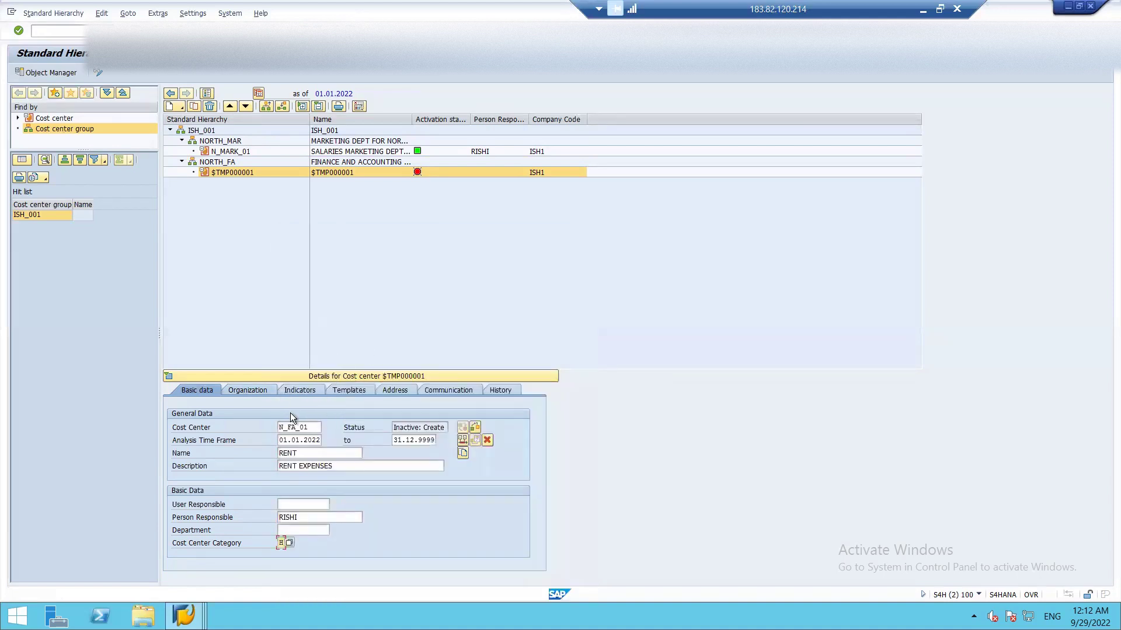
- Show N_FA_01's organizational details, dismiss the functional area notice, and switch to Excel
{"action": "left_click", "coordinate": [254, 390]}
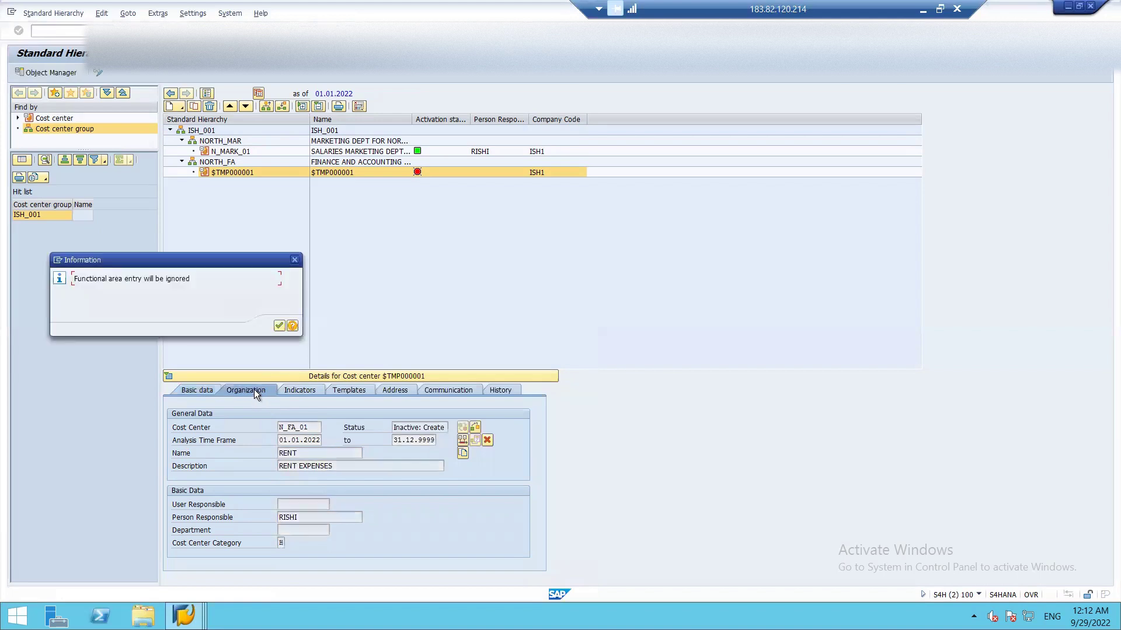
{"action": "left_click", "coordinate": [282, 327]}
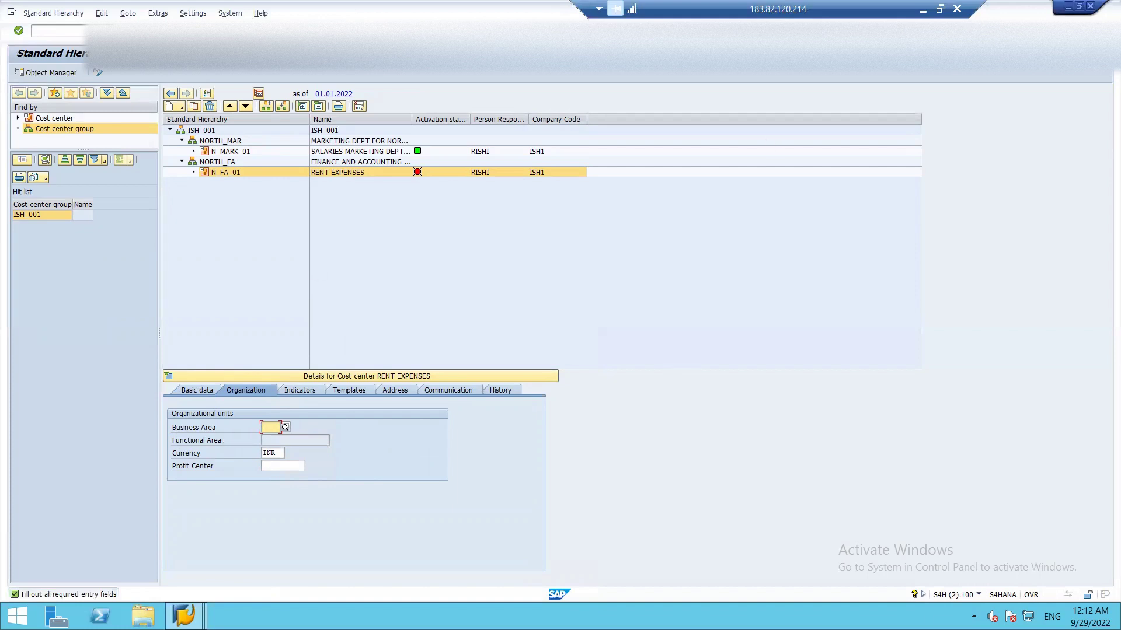
{"action": "left_click", "coordinate": [922, 9]}
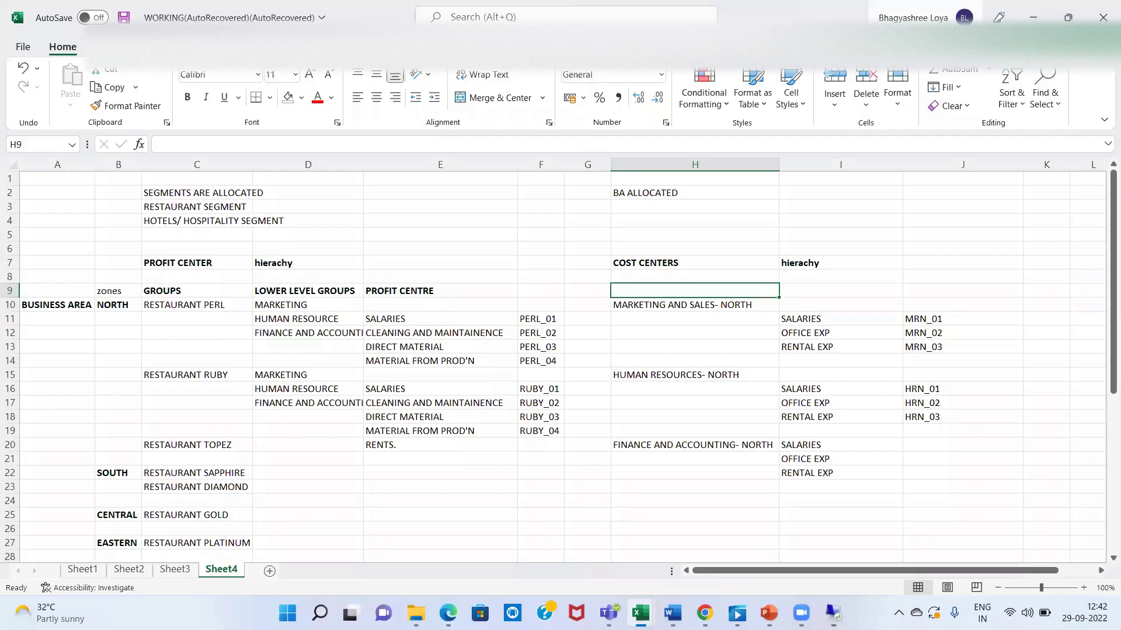
- Review the hierarchy labels in columns C, A and B, down to the WESTERN zone
{"action": "left_click", "coordinate": [198, 195]}
{"action": "left_click", "coordinate": [175, 207]}
{"action": "left_click", "coordinate": [173, 222]}
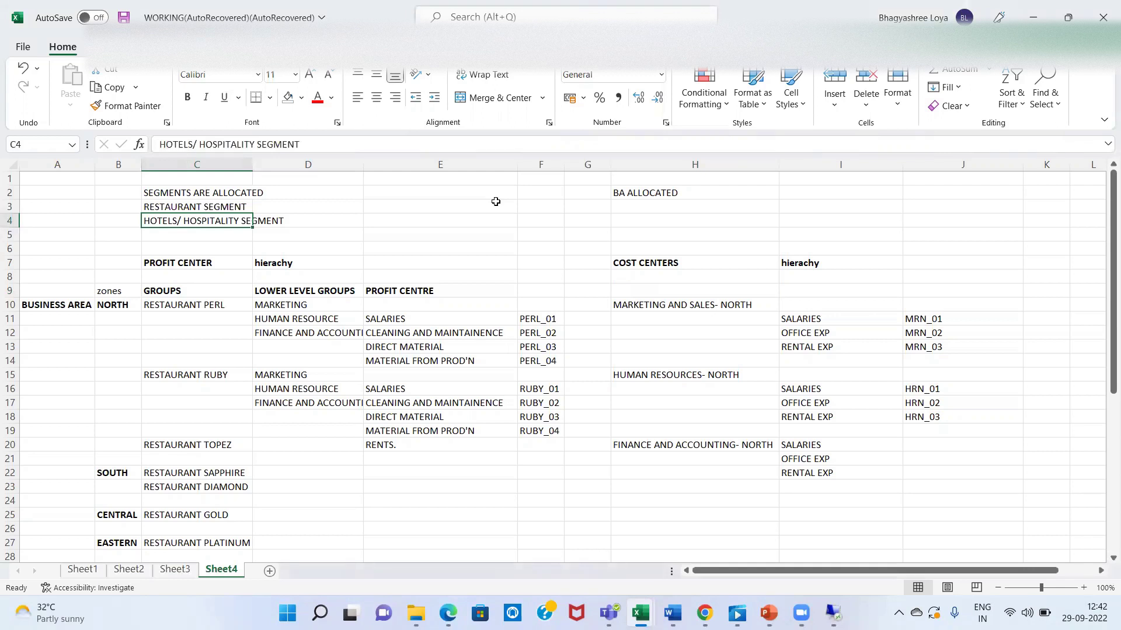
{"action": "key", "text": "Left"}
{"action": "key", "text": "Left"}
{"action": "key", "text": "Down"}
{"action": "key", "text": "Down"}
{"action": "key", "text": "Down"}
{"action": "key", "text": "Down"}
{"action": "key", "text": "Down"}
{"action": "key", "text": "Down"}
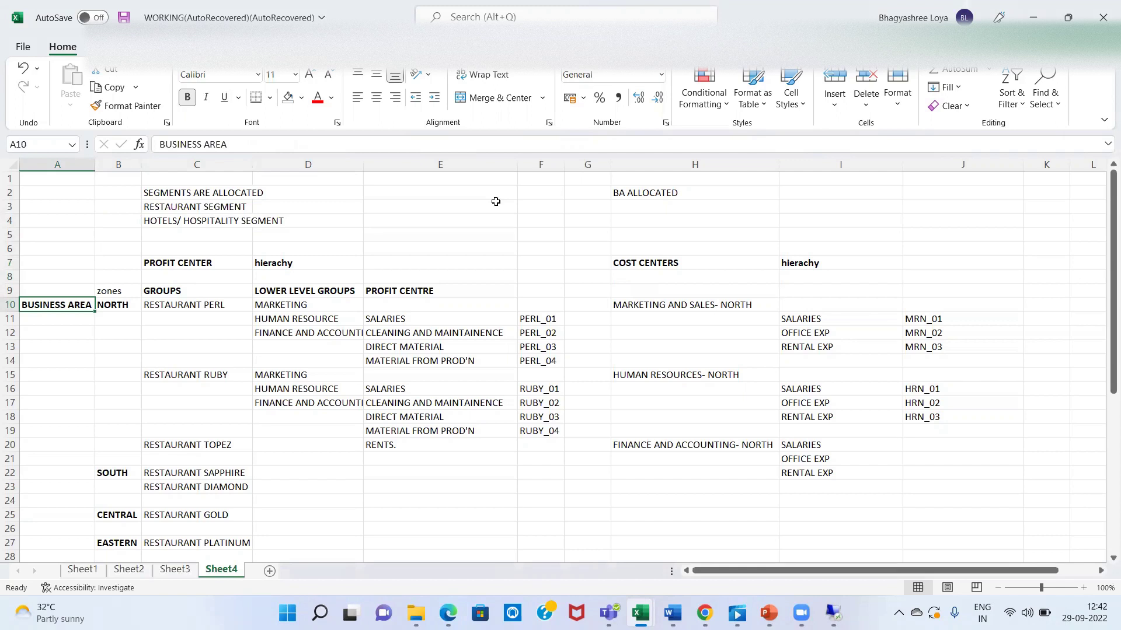
{"action": "key", "text": "Right"}
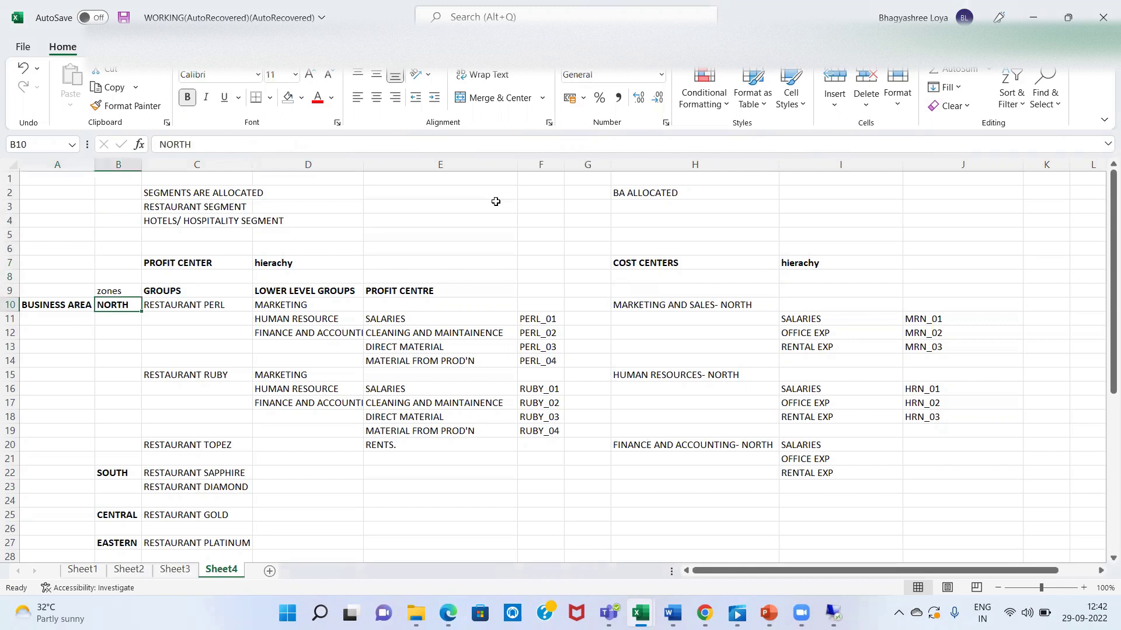
{"action": "key", "text": "Down"}
{"action": "key", "text": "Down"}
{"action": "key", "text": "Down"}
{"action": "key", "text": "Down"}
{"action": "key", "text": "Down"}
{"action": "key", "text": "Down"}
{"action": "key", "text": "Down"}
{"action": "key", "text": "Down"}
{"action": "key", "text": "Down"}
{"action": "key", "text": "Down"}
{"action": "key", "text": "Down"}
{"action": "key", "text": "Down"}
{"action": "key", "text": "Down"}
{"action": "key", "text": "Down"}
{"action": "key", "text": "Down"}
{"action": "key", "text": "Down"}
{"action": "key", "text": "Down"}
{"action": "key", "text": "Down"}
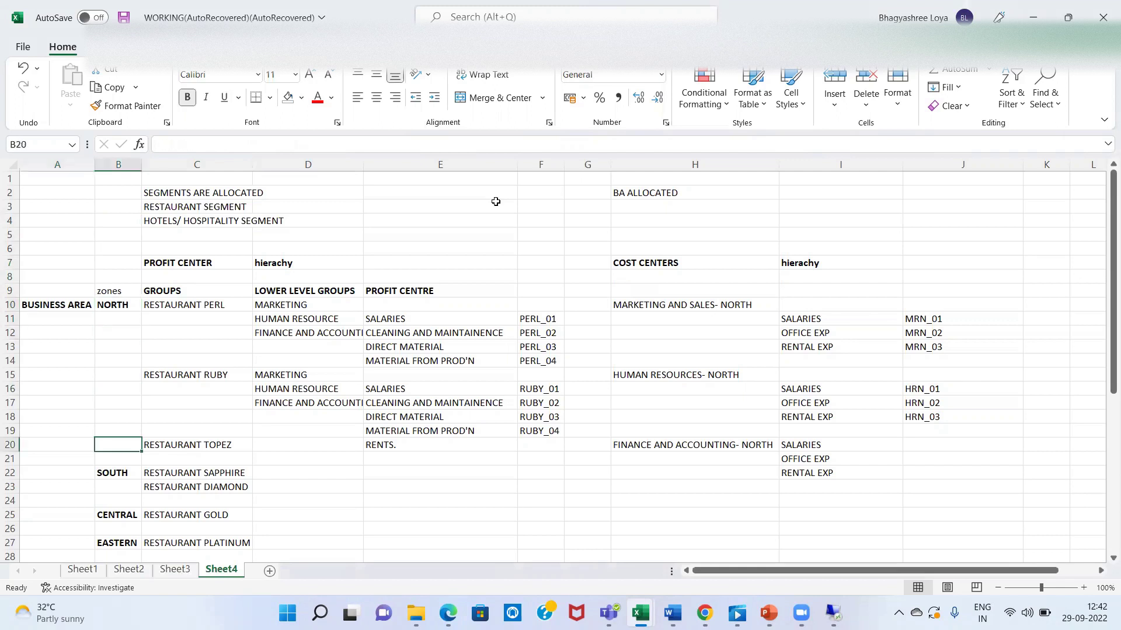
{"action": "key", "text": "Down"}
{"action": "key", "text": "Down"}
{"action": "key", "text": "Down"}
{"action": "key", "text": "Up"}
{"action": "key", "text": "Up"}
{"action": "key", "text": "Up"}
{"action": "key", "text": "Up"}
{"action": "key", "text": "Up"}
{"action": "key", "text": "Up"}
{"action": "key", "text": "Up"}
{"action": "key", "text": "Up"}
{"action": "key", "text": "Up"}
{"action": "key", "text": "Up"}
{"action": "key", "text": "Up"}
{"action": "key", "text": "Up"}
{"action": "key", "text": "Up"}
{"action": "key", "text": "Up"}
{"action": "key", "text": "Up"}
{"action": "key", "text": "Up"}
{"action": "key", "text": "Up"}
{"action": "key", "text": "Up"}
{"action": "key", "text": "Up"}
{"action": "key", "text": "Up"}
{"action": "key", "text": "Up"}
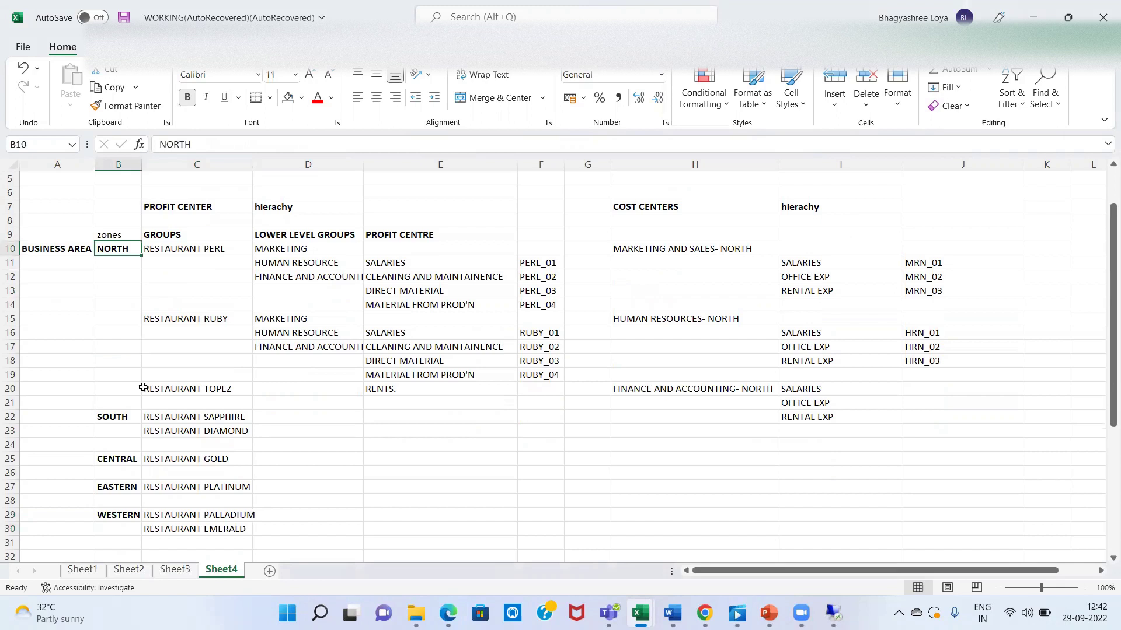
- Check the MARKETING, HUMAN RESOURCES and FINANCE AND ACCOUNTING North groups, then return to SAP
{"action": "left_click", "coordinate": [653, 250]}
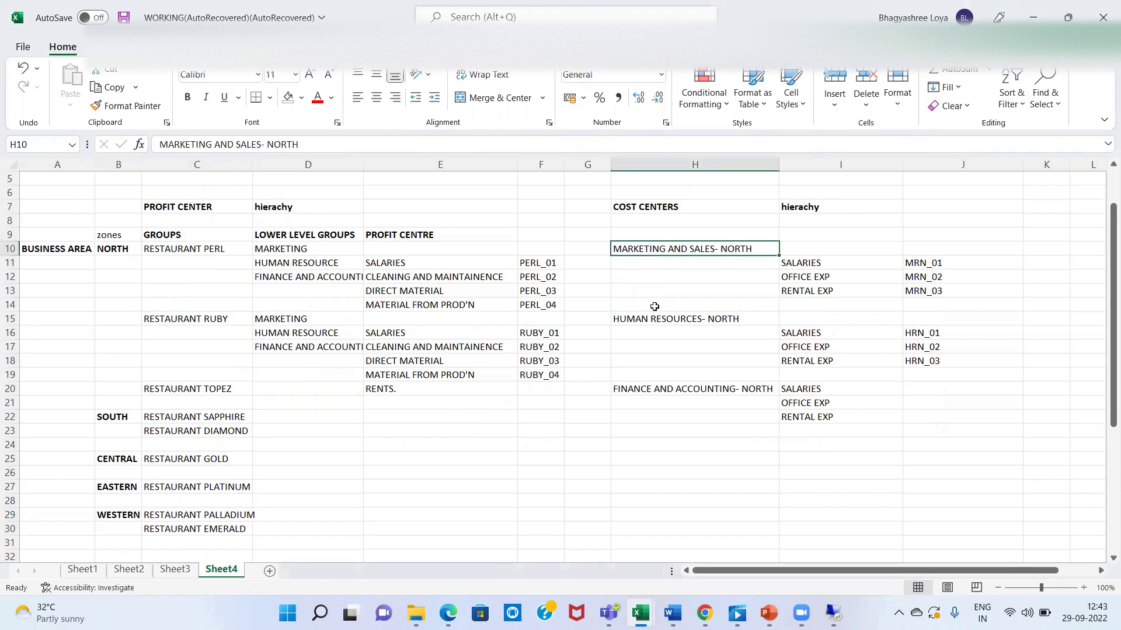
{"action": "left_click", "coordinate": [656, 324]}
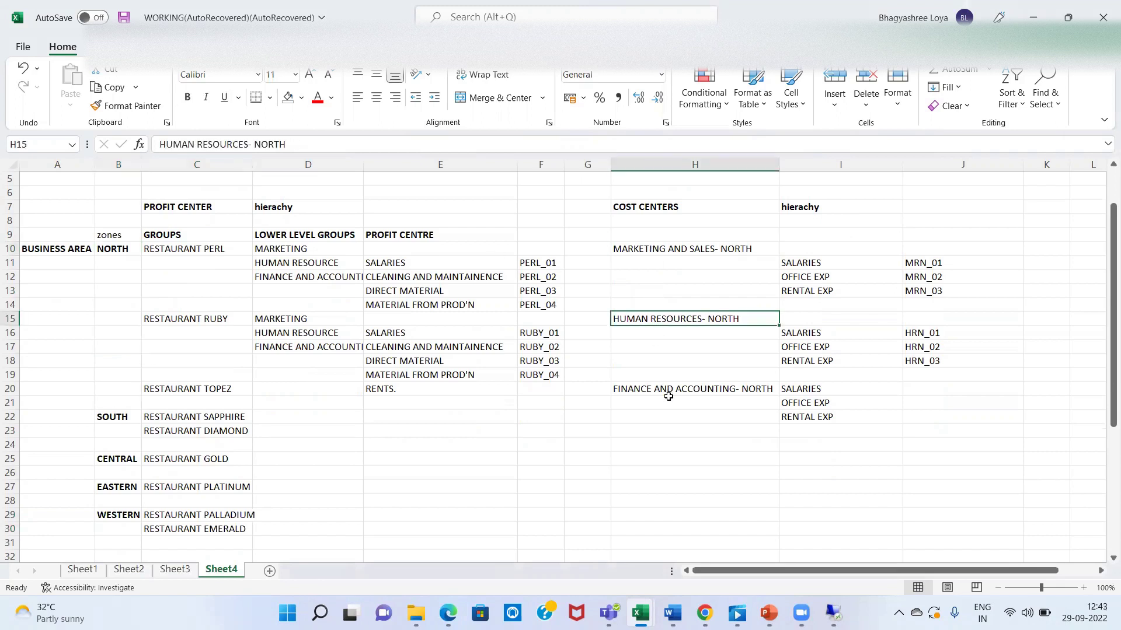
{"action": "left_click", "coordinate": [694, 403]}
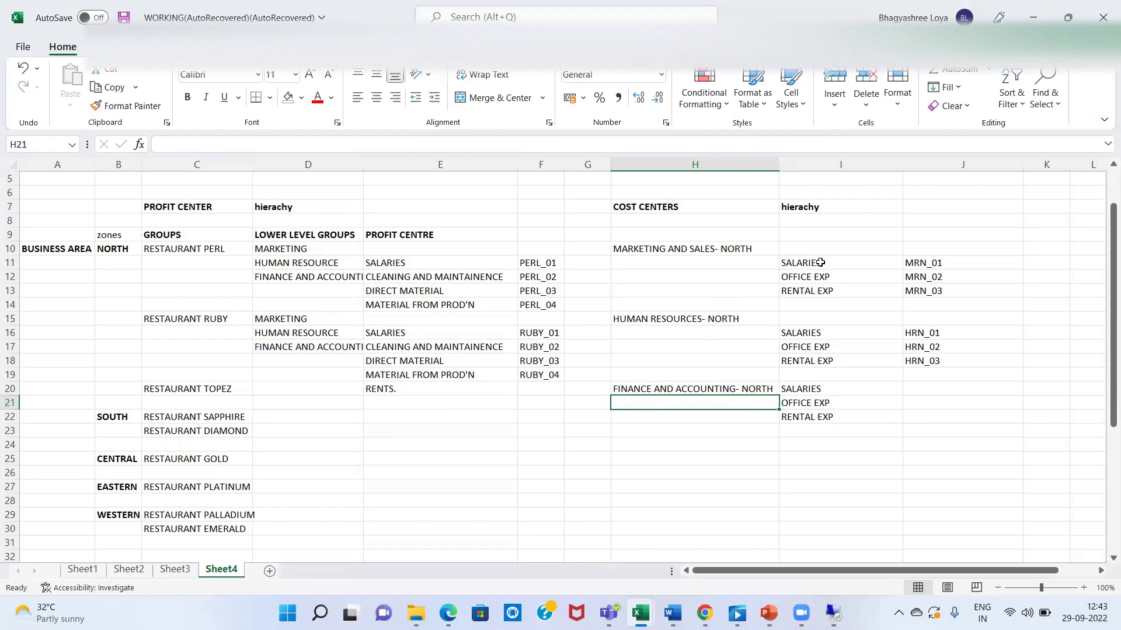
{"action": "key", "text": "alt+Tab"}
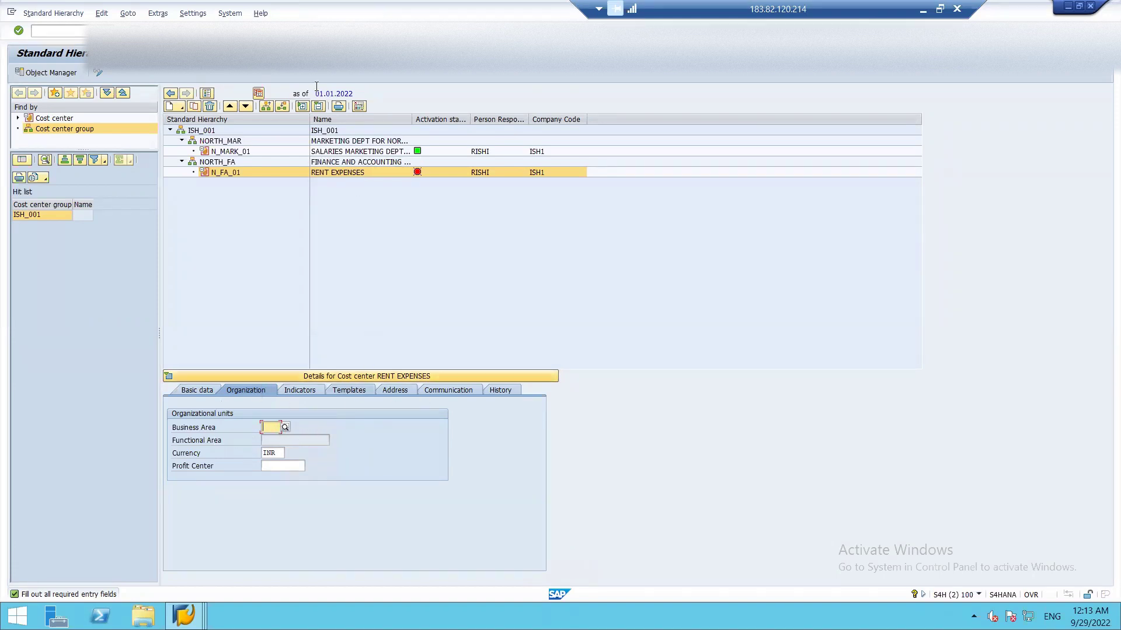
- Clear the required-fields warning and start SPRO in a new SAP session
{"action": "left_click", "coordinate": [144, 30]}
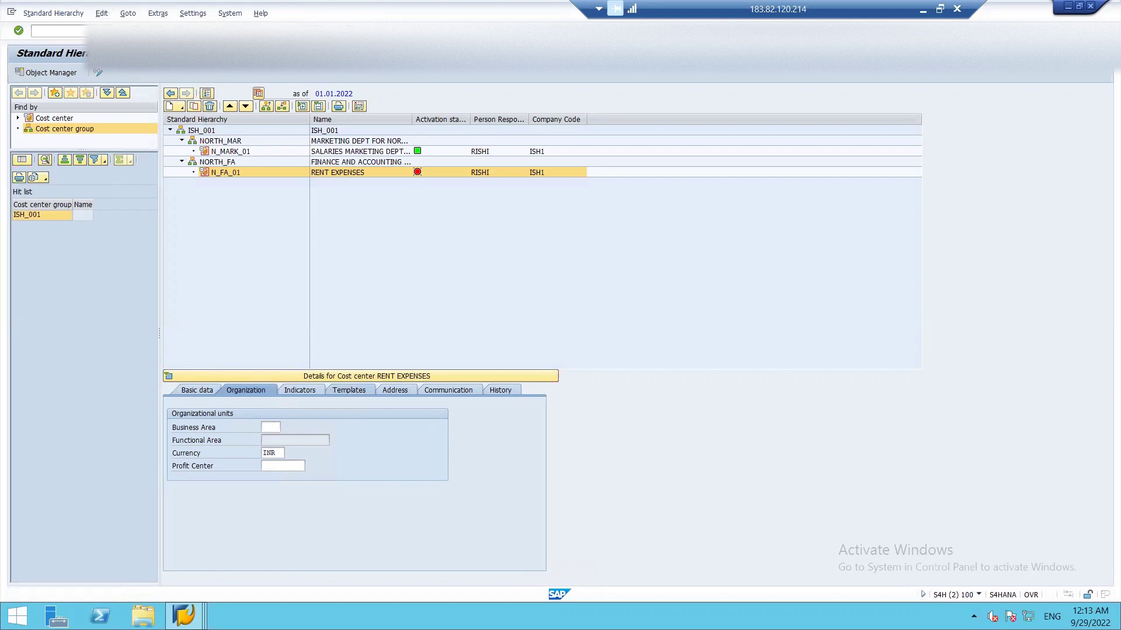
{"action": "left_click", "coordinate": [316, 30]}
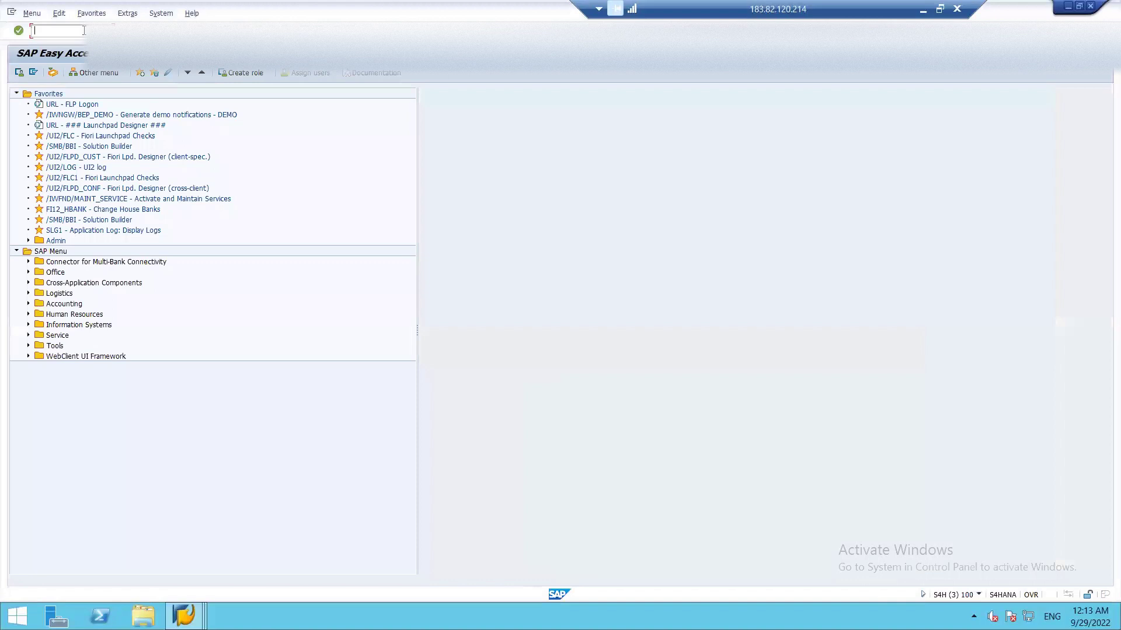
{"action": "type", "text": "SPRO"}
{"action": "key", "text": "Return"}
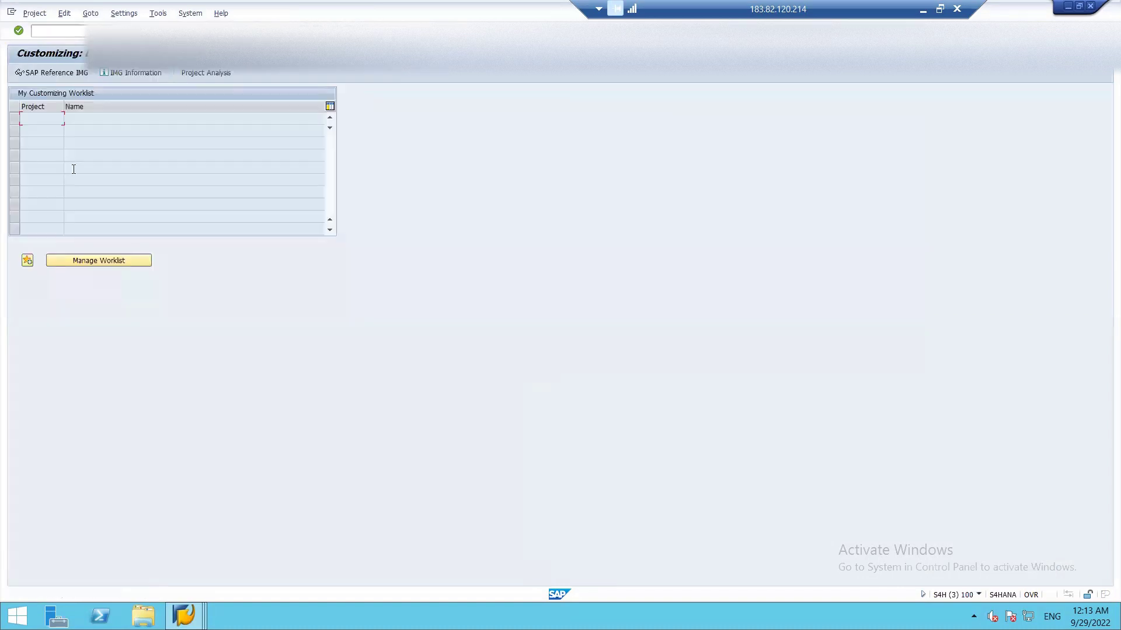
- Open Define Business Area under Enterprise Structure > Definition > Financial Accounting in the IMG
{"action": "left_click", "coordinate": [61, 73]}
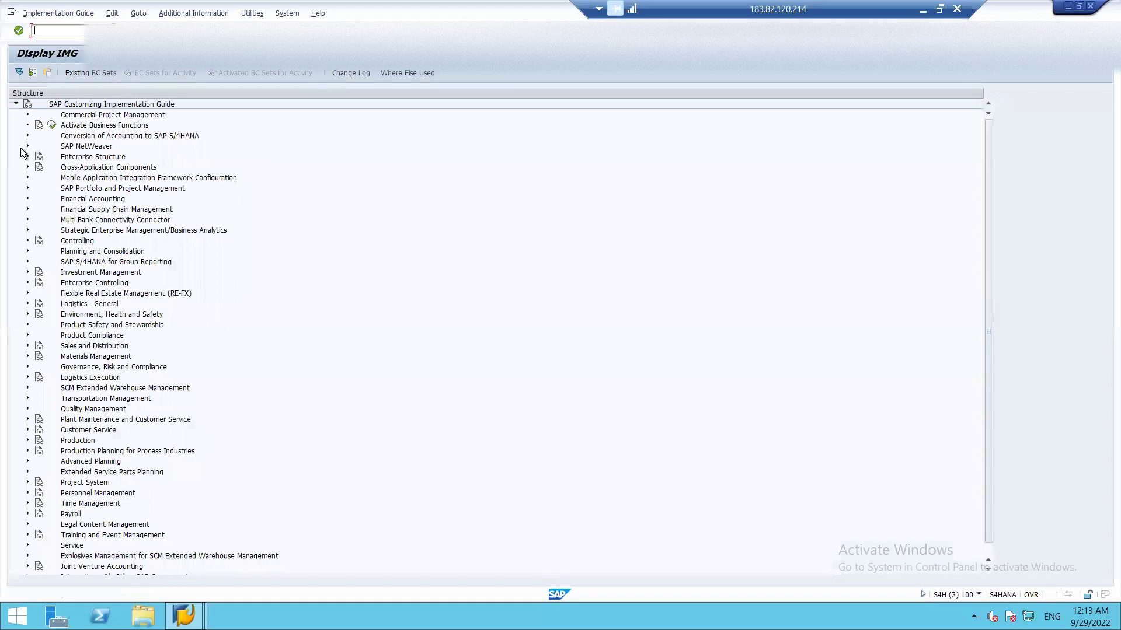
{"action": "left_click", "coordinate": [27, 157]}
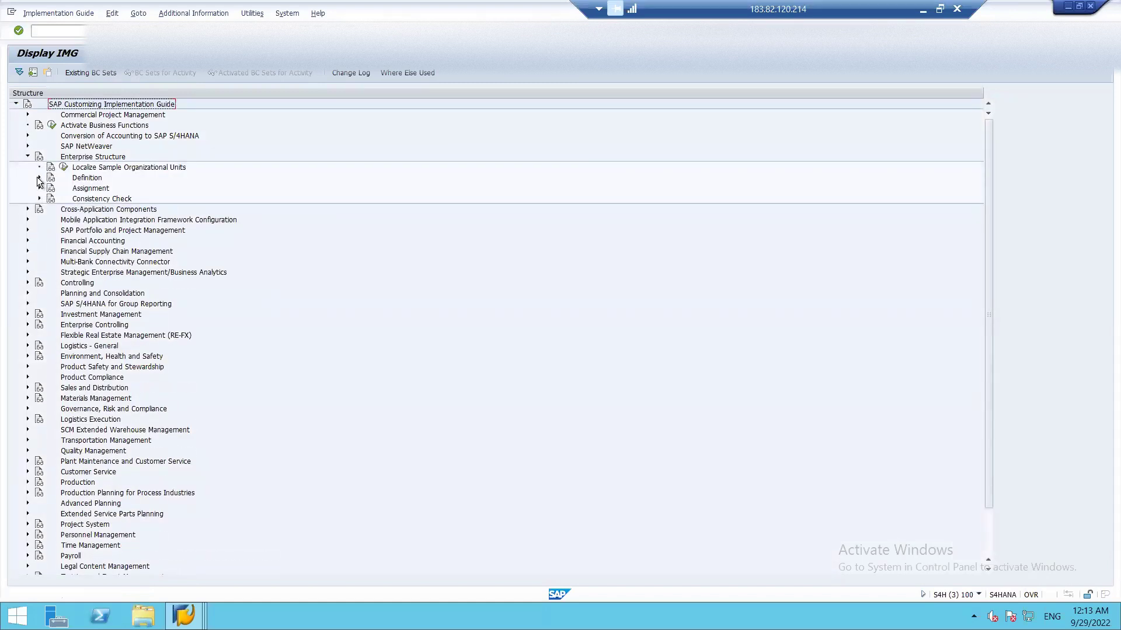
{"action": "left_click", "coordinate": [39, 178]}
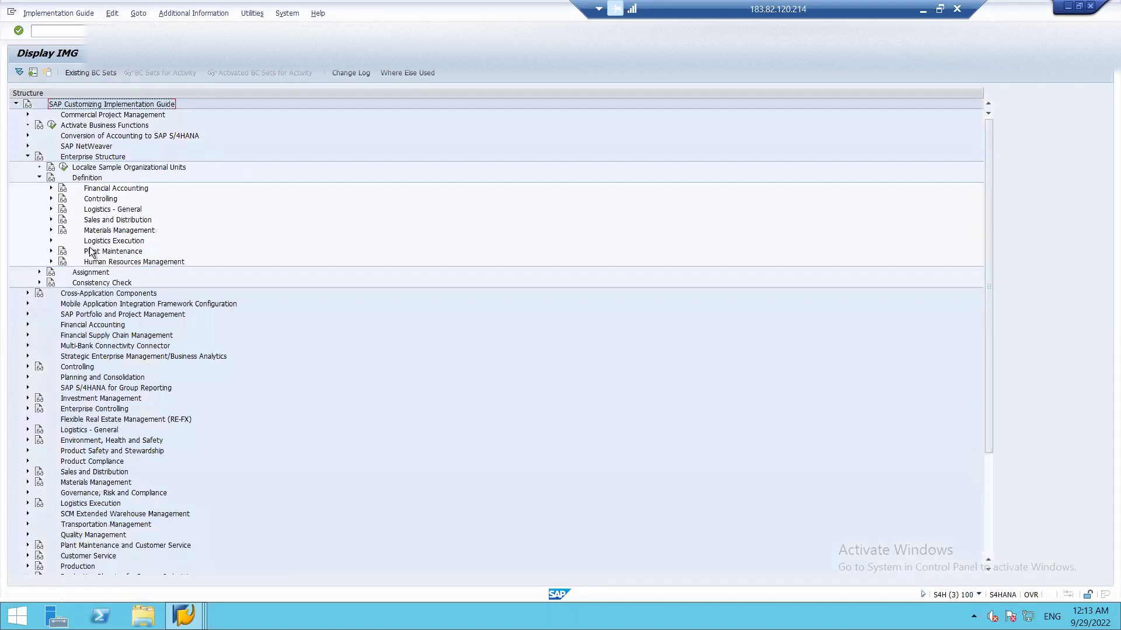
{"action": "left_click", "coordinate": [51, 189]}
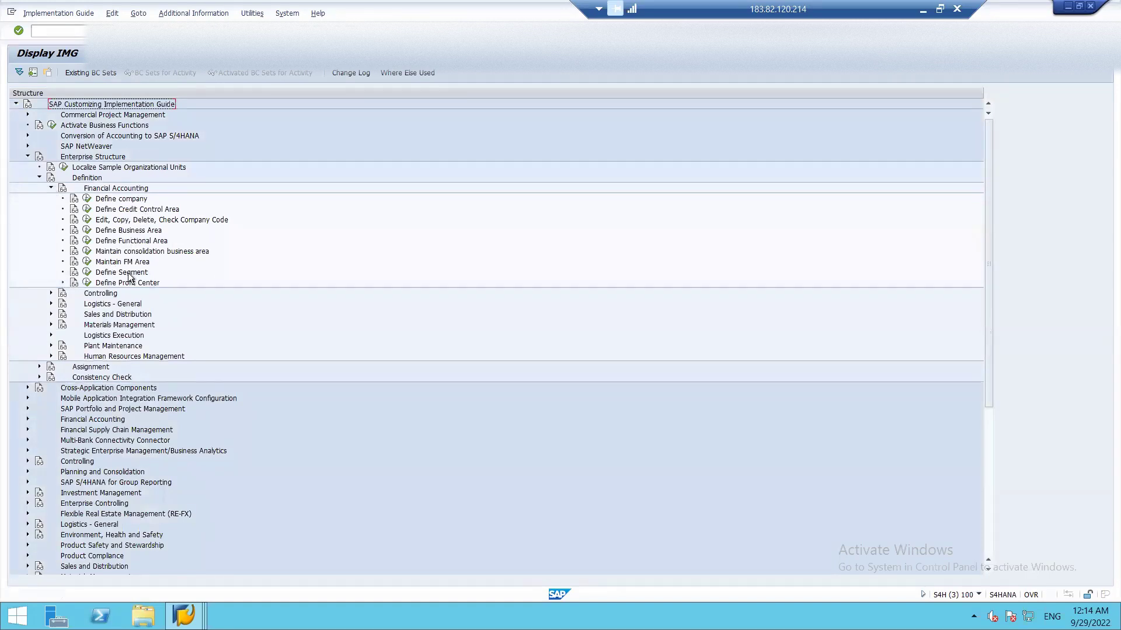
{"action": "left_click", "coordinate": [87, 231]}
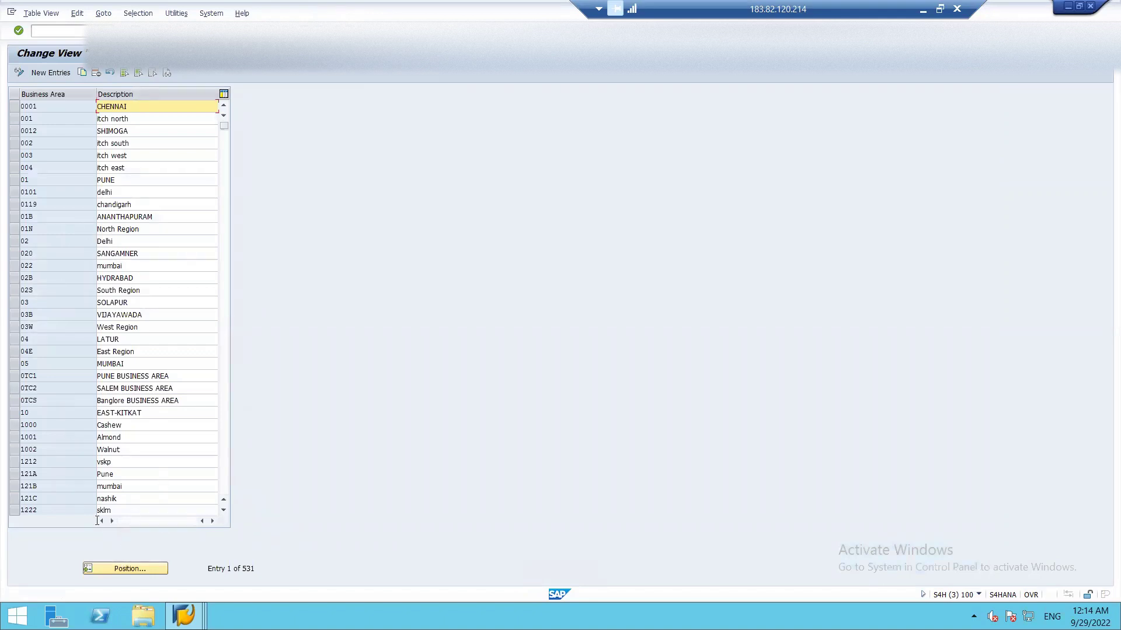
- Leave New Entries and position the business area list at IT0
{"action": "left_click", "coordinate": [54, 71]}
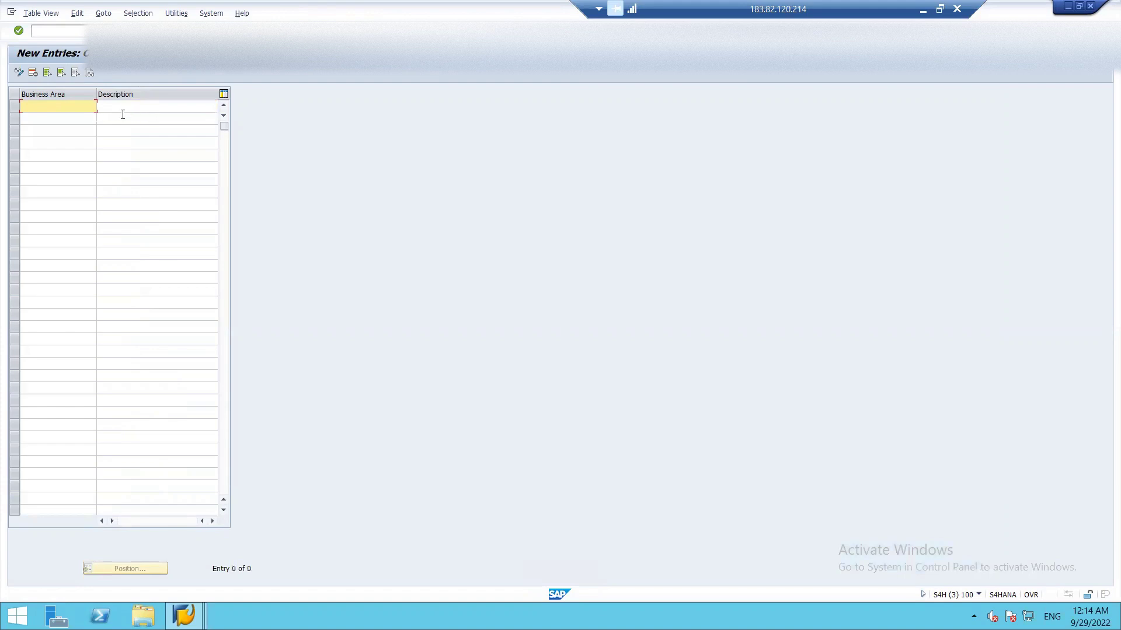
{"action": "key", "text": "F3"}
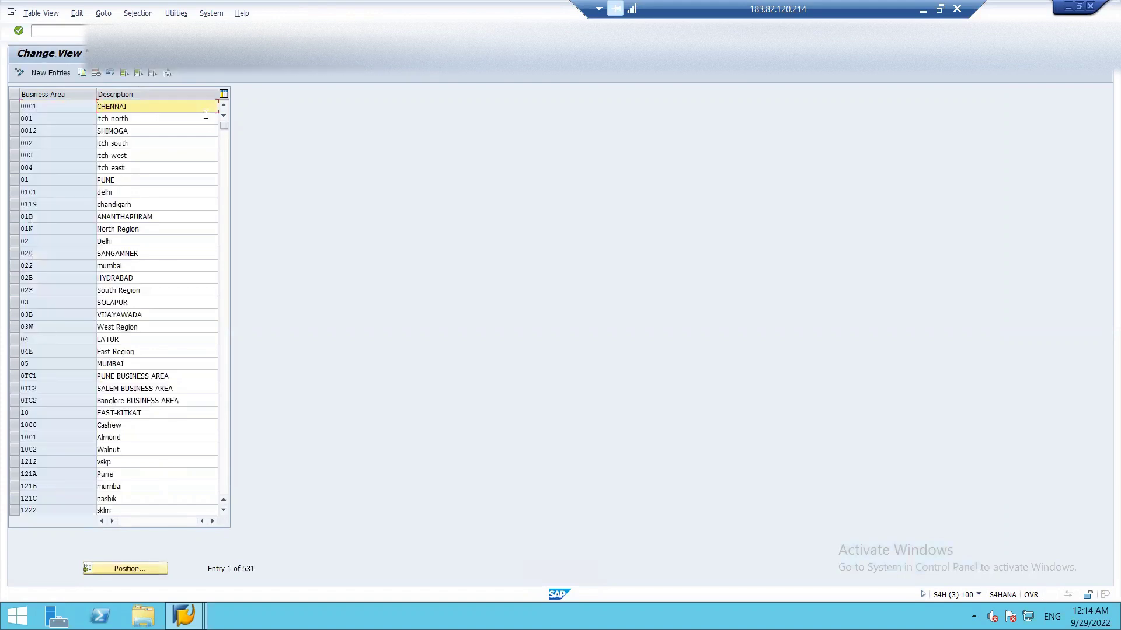
{"action": "left_click", "coordinate": [123, 568]}
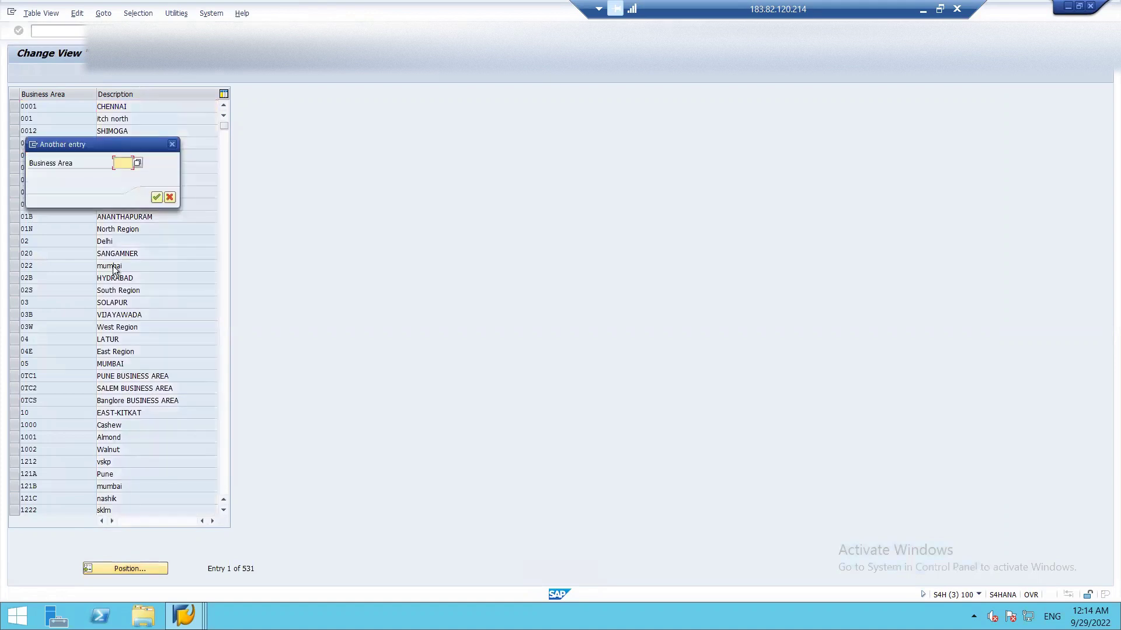
{"action": "type", "text": "it0"}
{"action": "key", "text": "Return"}
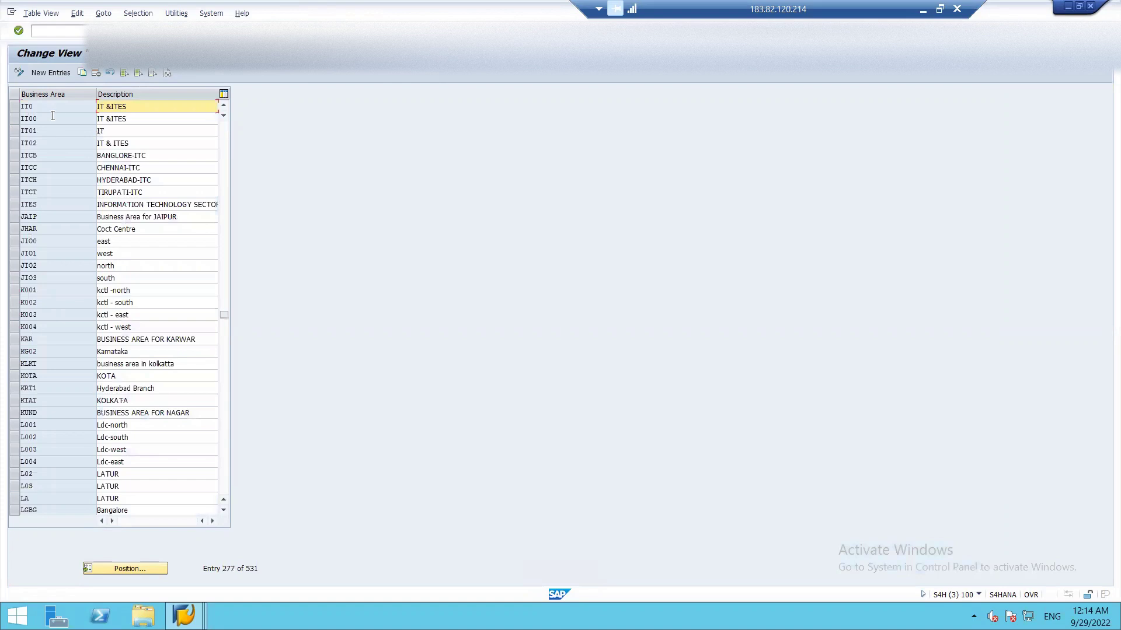
- Reposition the list at IBA to see the zone business areas, then return to the cost center session
{"action": "left_click", "coordinate": [125, 569]}
{"action": "type", "text": "IBA"}
{"action": "key", "text": "Return"}
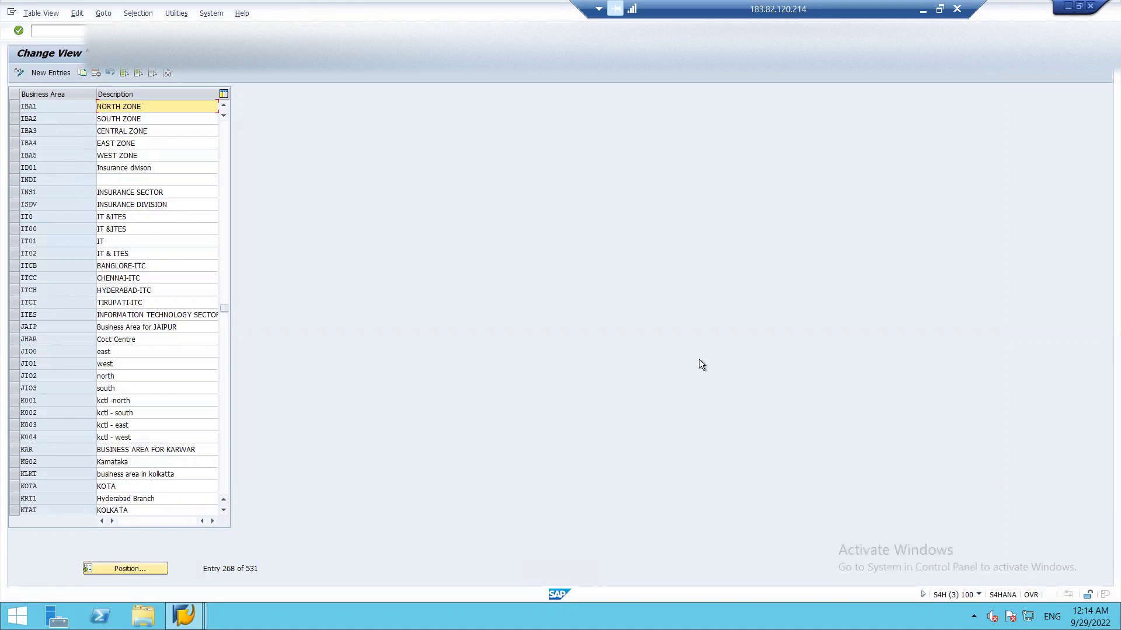
{"action": "key", "text": "alt+Tab"}
- Assign business area IBA1 to cost center N_FA_01 from the Business Area value list
{"action": "left_click", "coordinate": [285, 429]}
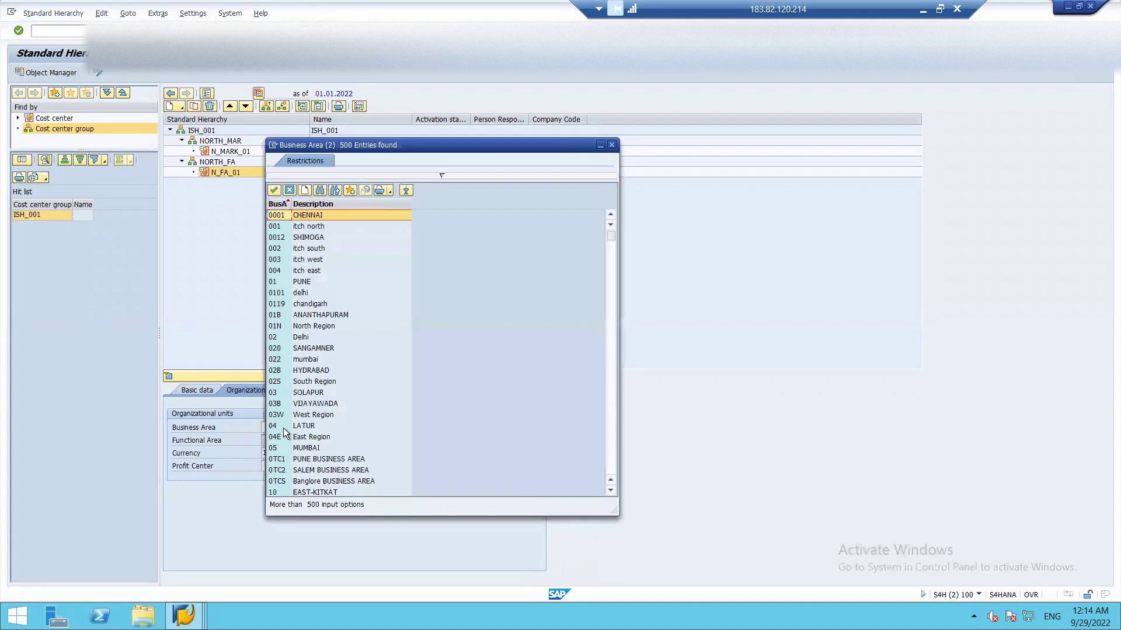
{"action": "key", "text": "Down"}
{"action": "key", "text": "Down"}
{"action": "key", "text": "Down"}
{"action": "key", "text": "Down"}
{"action": "key", "text": "Down"}
{"action": "key", "text": "Down"}
{"action": "key", "text": "Down"}
{"action": "key", "text": "Down"}
{"action": "key", "text": "Down"}
{"action": "key", "text": "Down"}
{"action": "key", "text": "Down"}
{"action": "key", "text": "Down"}
{"action": "key", "text": "Down"}
{"action": "key", "text": "Down"}
{"action": "key", "text": "Down"}
{"action": "key", "text": "Down"}
{"action": "key", "text": "Down"}
{"action": "key", "text": "Down"}
{"action": "key", "text": "Down"}
{"action": "key", "text": "Down"}
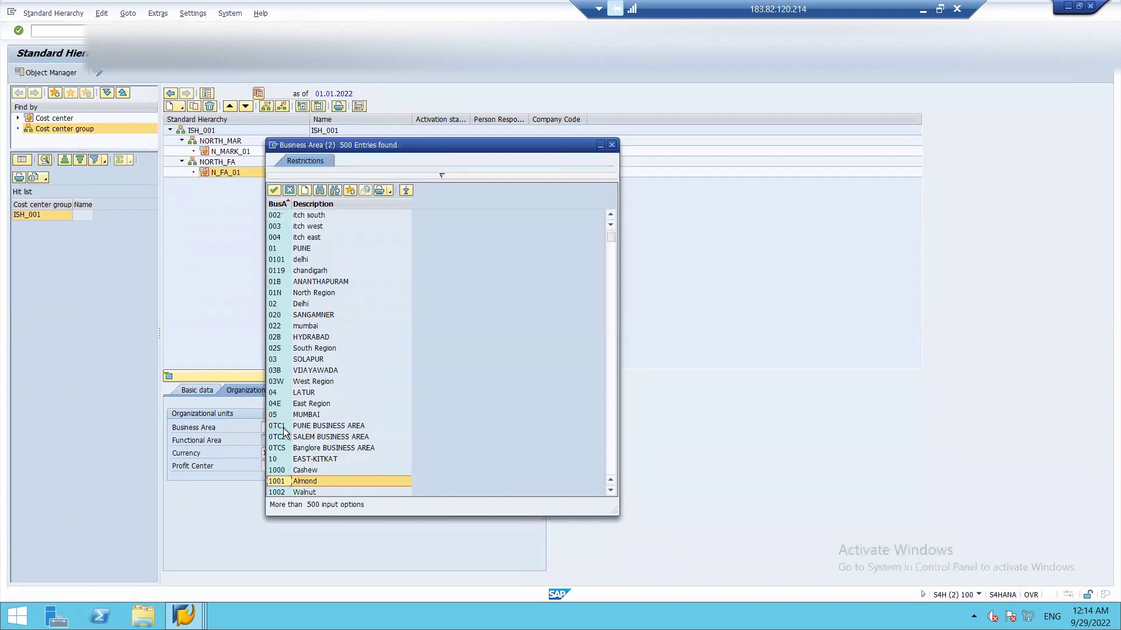
{"action": "key", "text": "Down"}
{"action": "key", "text": "Down"}
{"action": "key", "text": "Down"}
{"action": "key", "text": "Down"}
{"action": "key", "text": "Down"}
{"action": "key", "text": "Down"}
{"action": "key", "text": "Down"}
{"action": "key", "text": "Down"}
{"action": "key", "text": "Down"}
{"action": "key", "text": "Down"}
{"action": "key", "text": "Down"}
{"action": "key", "text": "Down"}
{"action": "key", "text": "Down"}
{"action": "key", "text": "Down"}
{"action": "key", "text": "Down"}
{"action": "key", "text": "Down"}
{"action": "key", "text": "Down"}
{"action": "key", "text": "Down"}
{"action": "key", "text": "Down"}
{"action": "key", "text": "Down"}
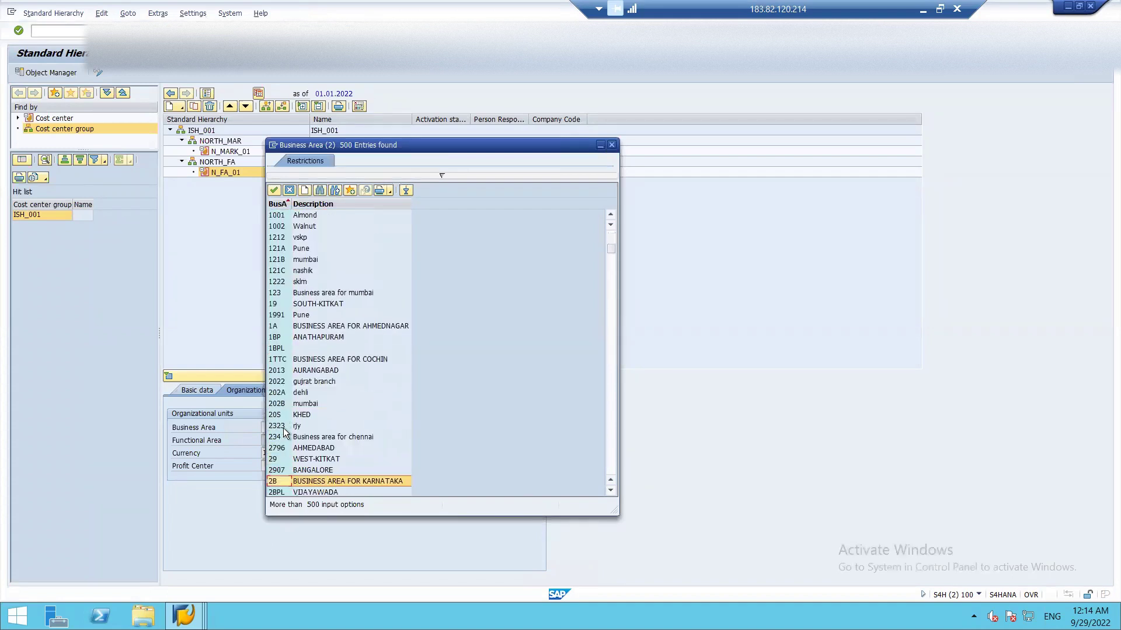
{"action": "key", "text": "Down"}
{"action": "key", "text": "Down"}
{"action": "key", "text": "Down"}
{"action": "key", "text": "Down"}
{"action": "key", "text": "Down"}
{"action": "key", "text": "Down"}
{"action": "key", "text": "Down"}
{"action": "key", "text": "Down"}
{"action": "key", "text": "Down"}
{"action": "key", "text": "Down"}
{"action": "key", "text": "Down"}
{"action": "key", "text": "Down"}
{"action": "key", "text": "Down"}
{"action": "key", "text": "Down"}
{"action": "key", "text": "Down"}
{"action": "key", "text": "Down"}
{"action": "key", "text": "Down"}
{"action": "key", "text": "Down"}
{"action": "key", "text": "Down"}
{"action": "key", "text": "Down"}
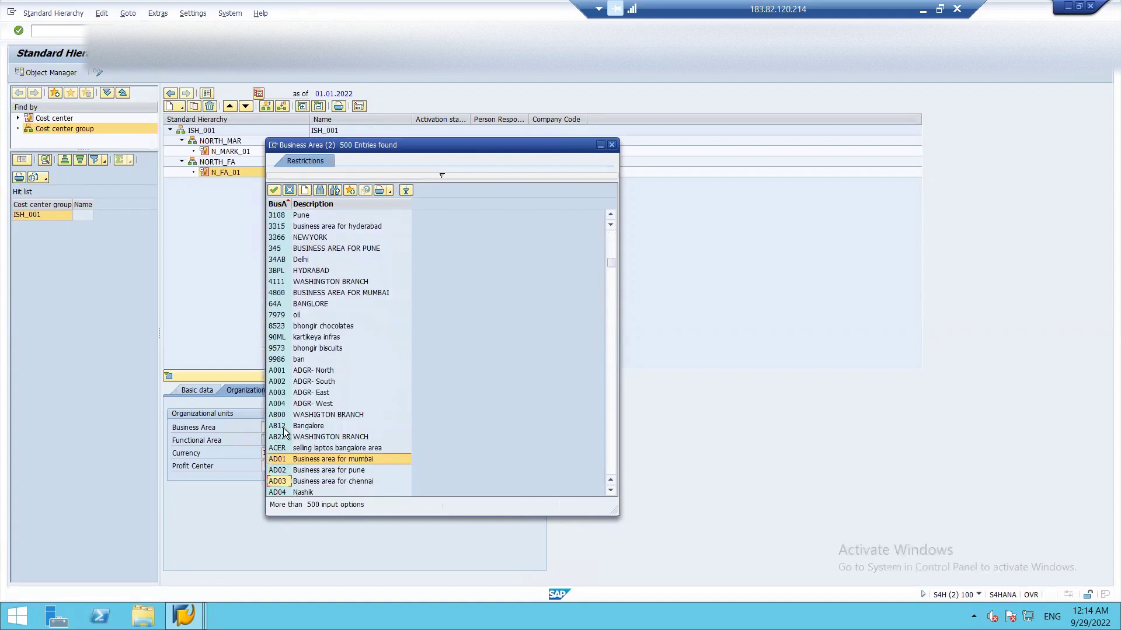
{"action": "key", "text": "Down"}
{"action": "key", "text": "Down"}
{"action": "key", "text": "Down"}
{"action": "key", "text": "Down"}
{"action": "key", "text": "Down"}
{"action": "key", "text": "Down"}
{"action": "key", "text": "Down"}
{"action": "key", "text": "Down"}
{"action": "key", "text": "Down"}
{"action": "key", "text": "Down"}
{"action": "key", "text": "Down"}
{"action": "key", "text": "Down"}
{"action": "key", "text": "Down"}
{"action": "key", "text": "Down"}
{"action": "key", "text": "Down"}
{"action": "key", "text": "Down"}
{"action": "key", "text": "Down"}
{"action": "key", "text": "Down"}
{"action": "key", "text": "Down"}
{"action": "key", "text": "Down"}
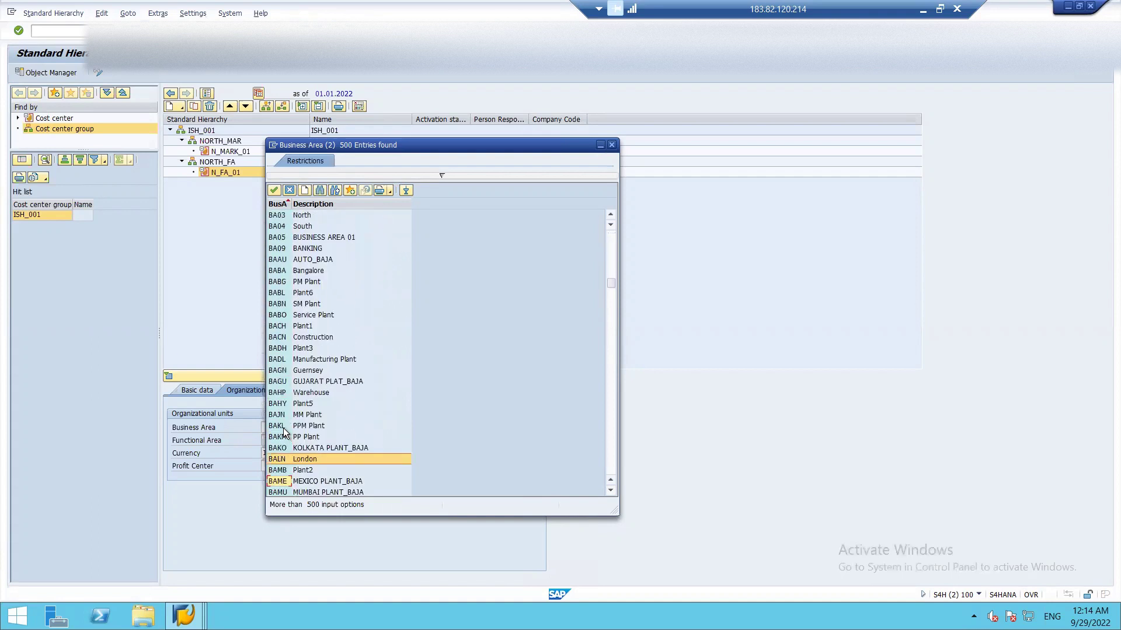
{"action": "key", "text": "Down"}
{"action": "key", "text": "Down"}
{"action": "key", "text": "Down"}
{"action": "key", "text": "Down"}
{"action": "key", "text": "Down"}
{"action": "key", "text": "Down"}
{"action": "key", "text": "Down"}
{"action": "key", "text": "Down"}
{"action": "key", "text": "Down"}
{"action": "key", "text": "Down"}
{"action": "key", "text": "Down"}
{"action": "key", "text": "Down"}
{"action": "key", "text": "Down"}
{"action": "key", "text": "Down"}
{"action": "key", "text": "Down"}
{"action": "key", "text": "Down"}
{"action": "key", "text": "Down"}
{"action": "key", "text": "Down"}
{"action": "key", "text": "Down"}
{"action": "key", "text": "Down"}
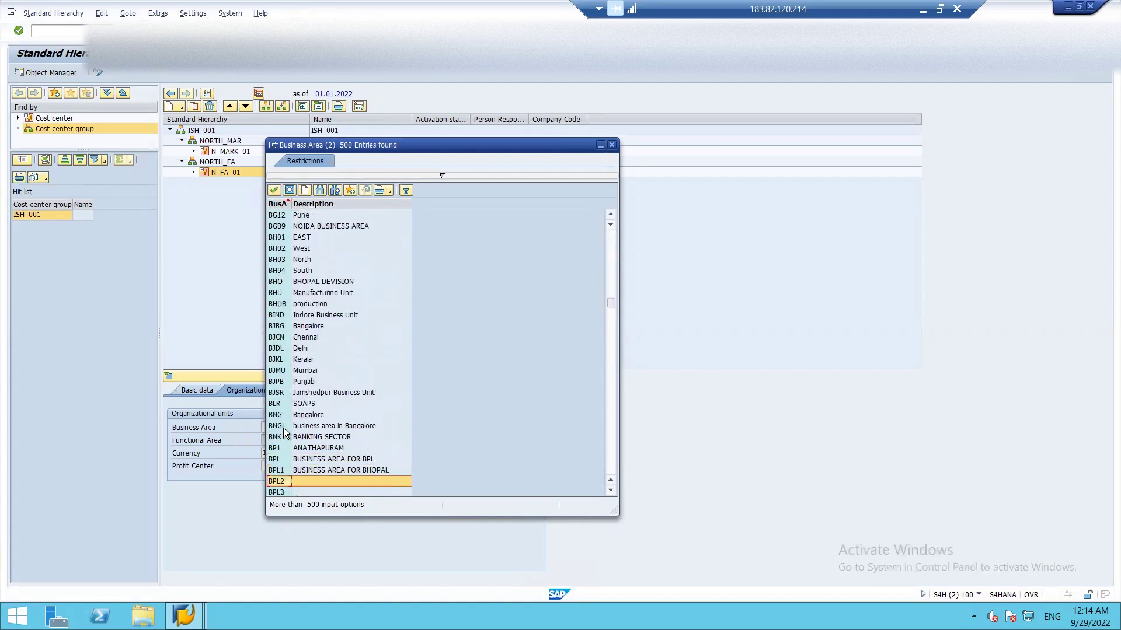
{"action": "key", "text": "Down"}
{"action": "key", "text": "Down"}
{"action": "key", "text": "Down"}
{"action": "key", "text": "Down"}
{"action": "key", "text": "Down"}
{"action": "key", "text": "Down"}
{"action": "key", "text": "Down"}
{"action": "key", "text": "Down"}
{"action": "key", "text": "Down"}
{"action": "key", "text": "Down"}
{"action": "key", "text": "Down"}
{"action": "key", "text": "Down"}
{"action": "key", "text": "Down"}
{"action": "key", "text": "Down"}
{"action": "key", "text": "Down"}
{"action": "key", "text": "Down"}
{"action": "key", "text": "Down"}
{"action": "key", "text": "Down"}
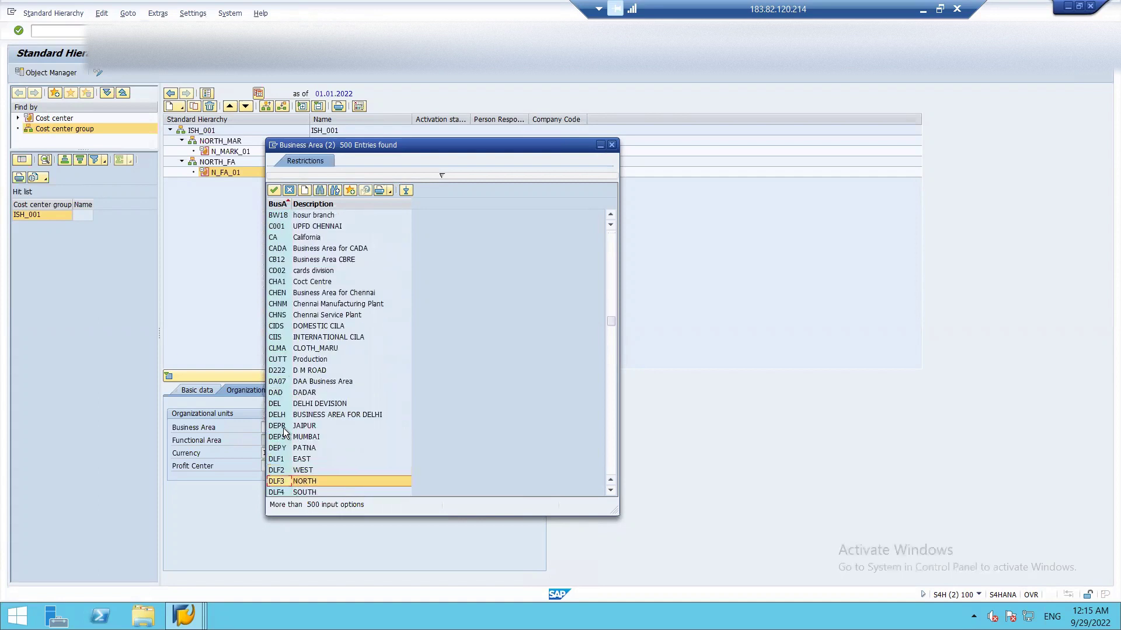
{"action": "key", "text": "Down"}
{"action": "key", "text": "Down"}
{"action": "key", "text": "Down"}
{"action": "key", "text": "Down"}
{"action": "key", "text": "Down"}
{"action": "key", "text": "Down"}
{"action": "key", "text": "Down"}
{"action": "key", "text": "Down"}
{"action": "key", "text": "Down"}
{"action": "key", "text": "Down"}
{"action": "key", "text": "Down"}
{"action": "key", "text": "Down"}
{"action": "key", "text": "Down"}
{"action": "key", "text": "Down"}
{"action": "key", "text": "Down"}
{"action": "key", "text": "Down"}
{"action": "key", "text": "Down"}
{"action": "key", "text": "Down"}
{"action": "key", "text": "Down"}
{"action": "key", "text": "Down"}
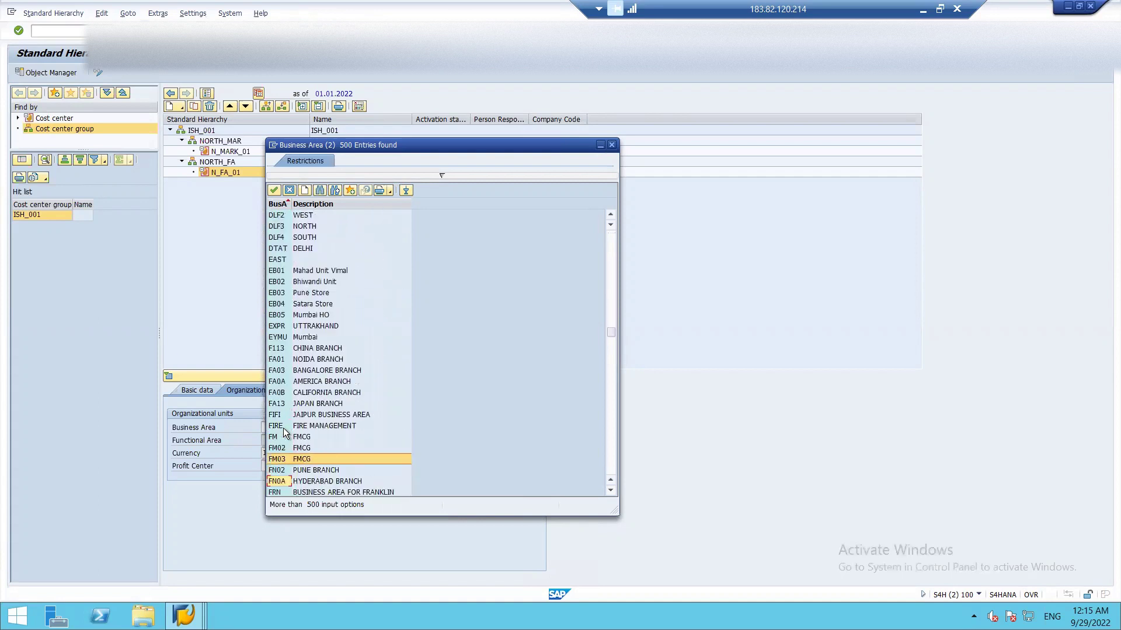
{"action": "key", "text": "Down"}
{"action": "key", "text": "Down"}
{"action": "key", "text": "Down"}
{"action": "key", "text": "Down"}
{"action": "key", "text": "Down"}
{"action": "key", "text": "Down"}
{"action": "key", "text": "Down"}
{"action": "key", "text": "Down"}
{"action": "key", "text": "Down"}
{"action": "key", "text": "Down"}
{"action": "key", "text": "Down"}
{"action": "key", "text": "Down"}
{"action": "key", "text": "Down"}
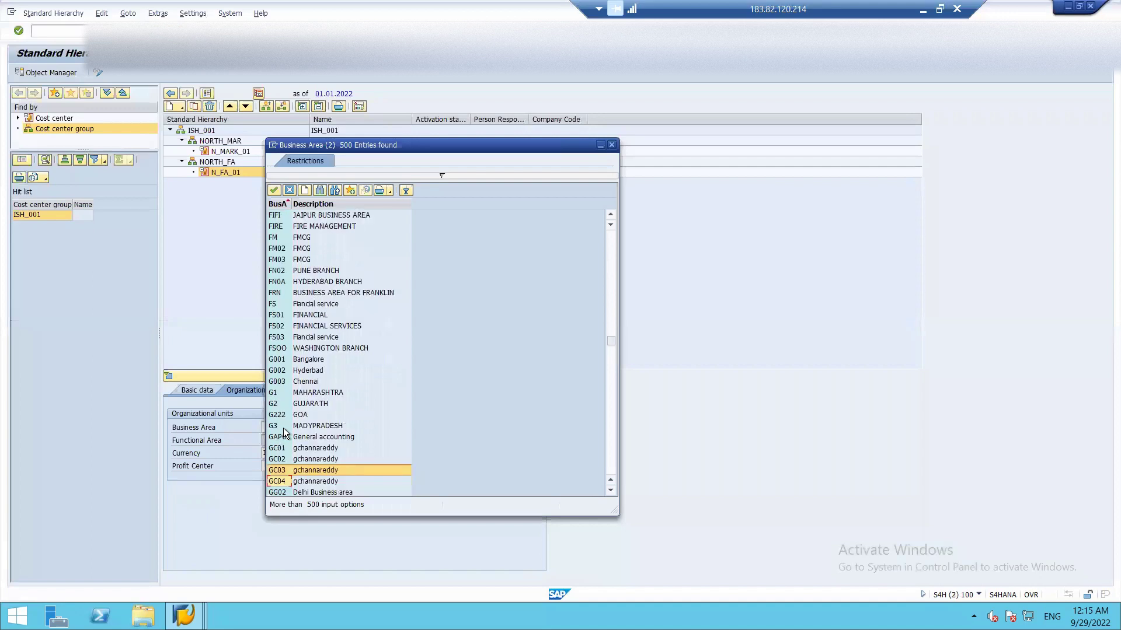
{"action": "key", "text": "Down"}
{"action": "key", "text": "Down"}
{"action": "key", "text": "Down"}
{"action": "key", "text": "Down"}
{"action": "key", "text": "Down"}
{"action": "key", "text": "Down"}
{"action": "key", "text": "Down"}
{"action": "key", "text": "Down"}
{"action": "key", "text": "Down"}
{"action": "key", "text": "Down"}
{"action": "key", "text": "Down"}
{"action": "key", "text": "Down"}
{"action": "key", "text": "Down"}
{"action": "key", "text": "Down"}
{"action": "key", "text": "Down"}
{"action": "key", "text": "Down"}
{"action": "key", "text": "Down"}
{"action": "key", "text": "Down"}
{"action": "key", "text": "Down"}
{"action": "key", "text": "Down"}
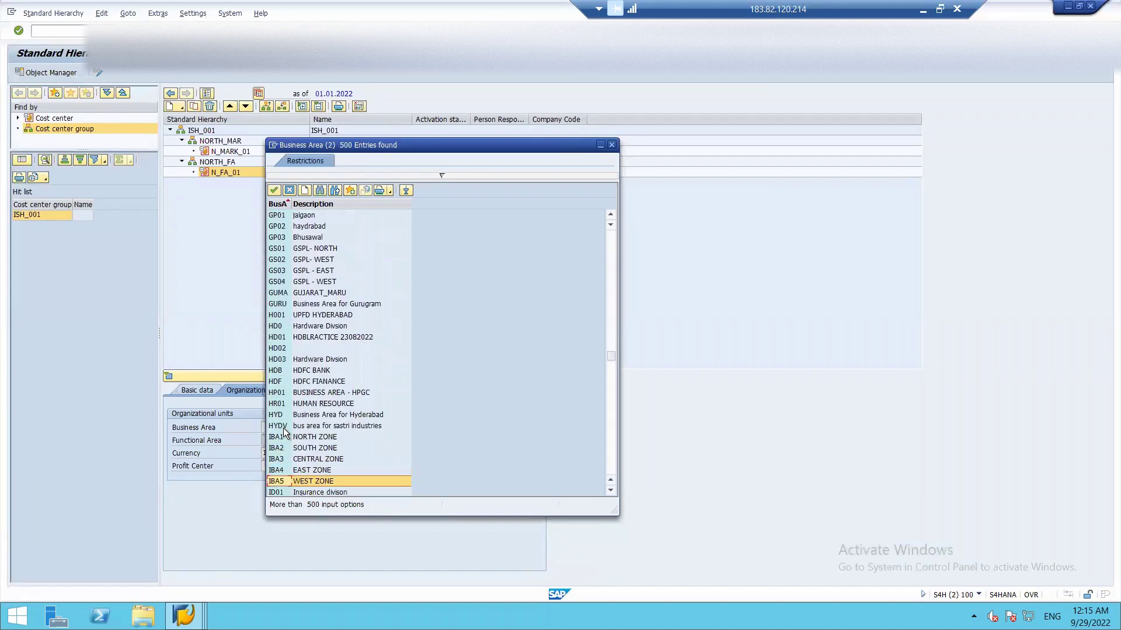
{"action": "key", "text": "Up"}
{"action": "key", "text": "Up"}
{"action": "key", "text": "Up"}
{"action": "key", "text": "Up"}
{"action": "key", "text": "Up"}
{"action": "key", "text": "Up"}
{"action": "key", "text": "Up"}
{"action": "key", "text": "Up"}
{"action": "key", "text": "Down"}
{"action": "key", "text": "Down"}
{"action": "key", "text": "Down"}
{"action": "key", "text": "Down"}
{"action": "key", "text": "Down"}
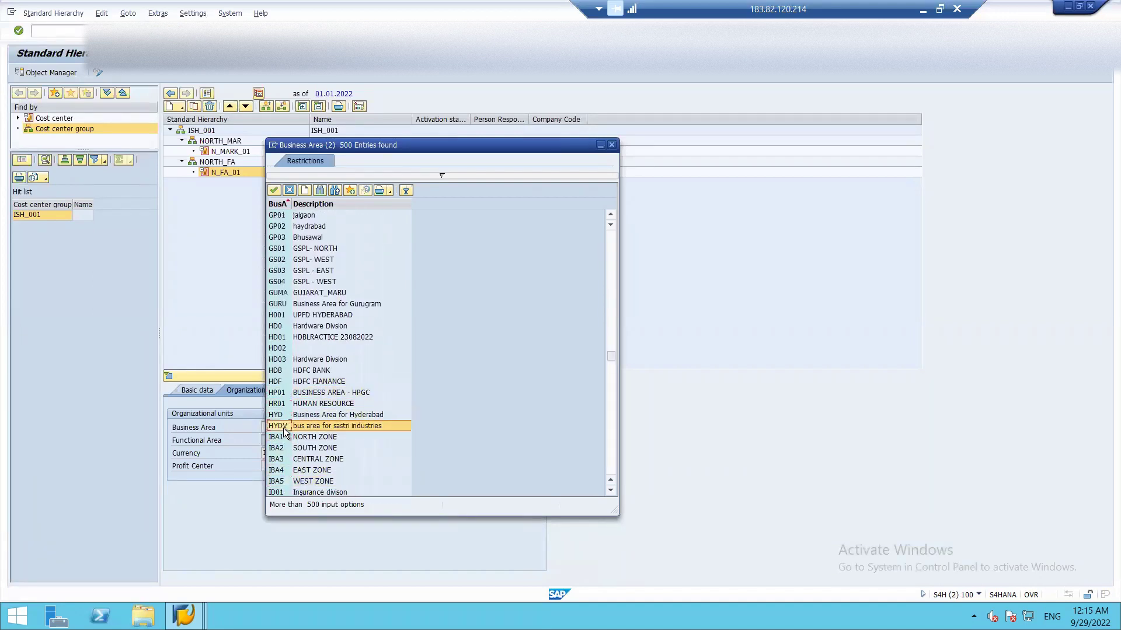
{"action": "key", "text": "Escape"}
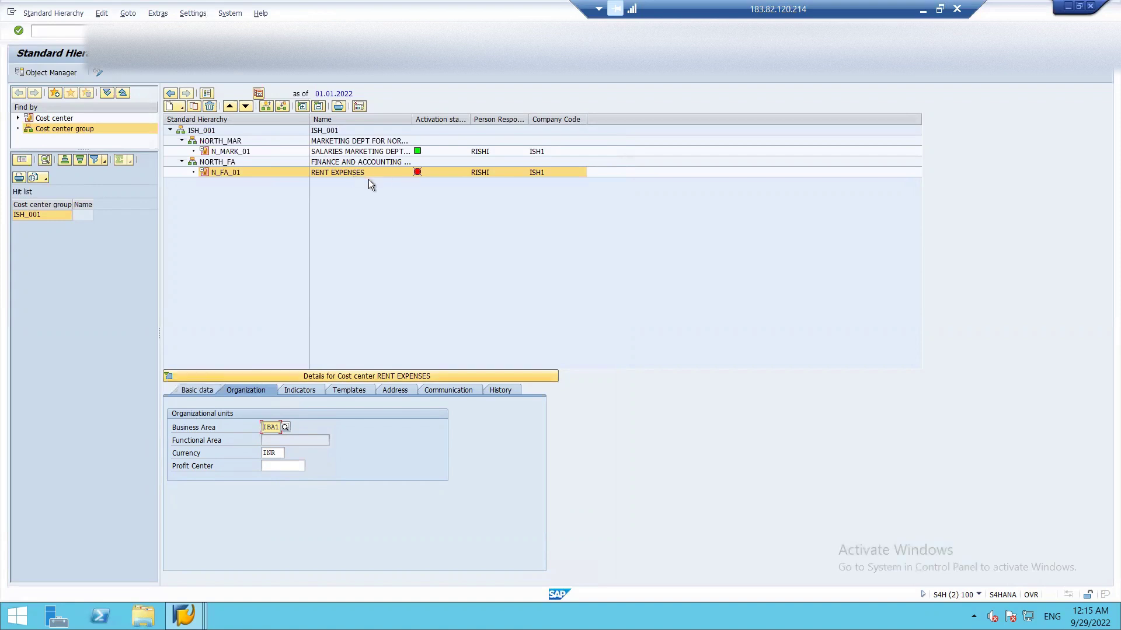
{"action": "left_click", "coordinate": [294, 465]}
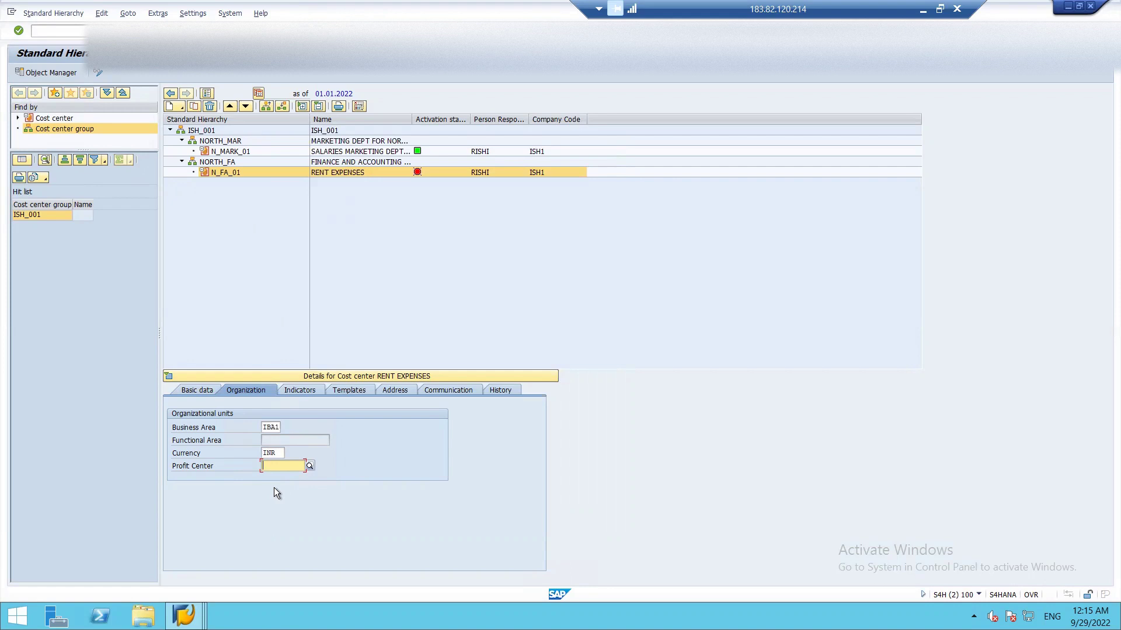
- Pick profit center N_RUBY_M01 from the standard hierarchy search help for cost center N_FA_01
{"action": "left_click", "coordinate": [309, 466]}
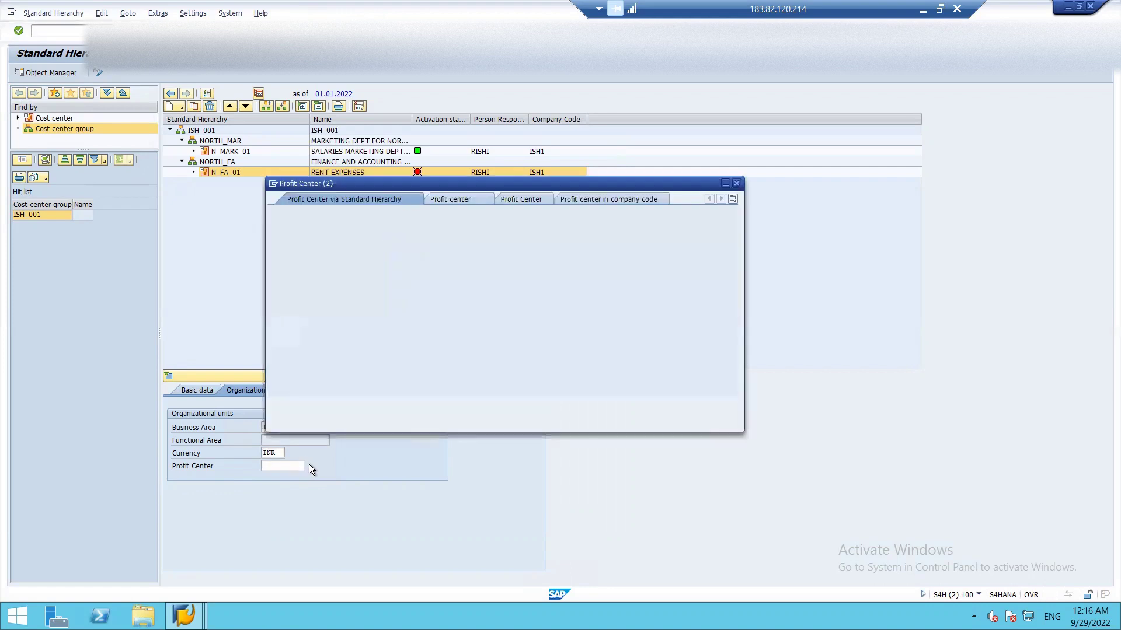
{"action": "key", "text": "Return"}
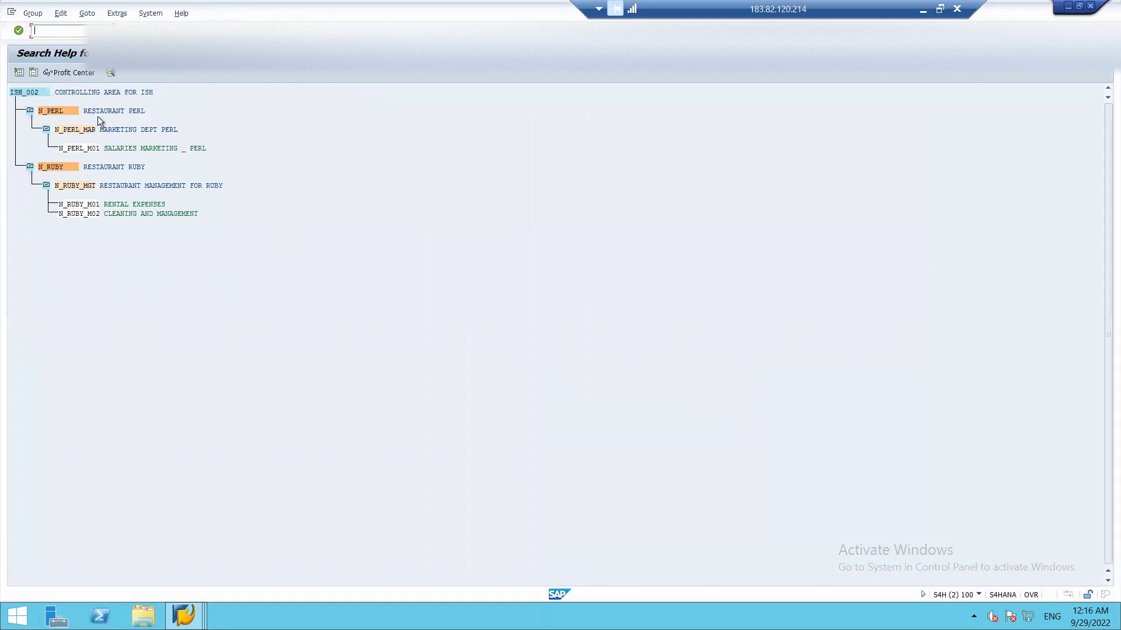
{"action": "double_click", "coordinate": [90, 204]}
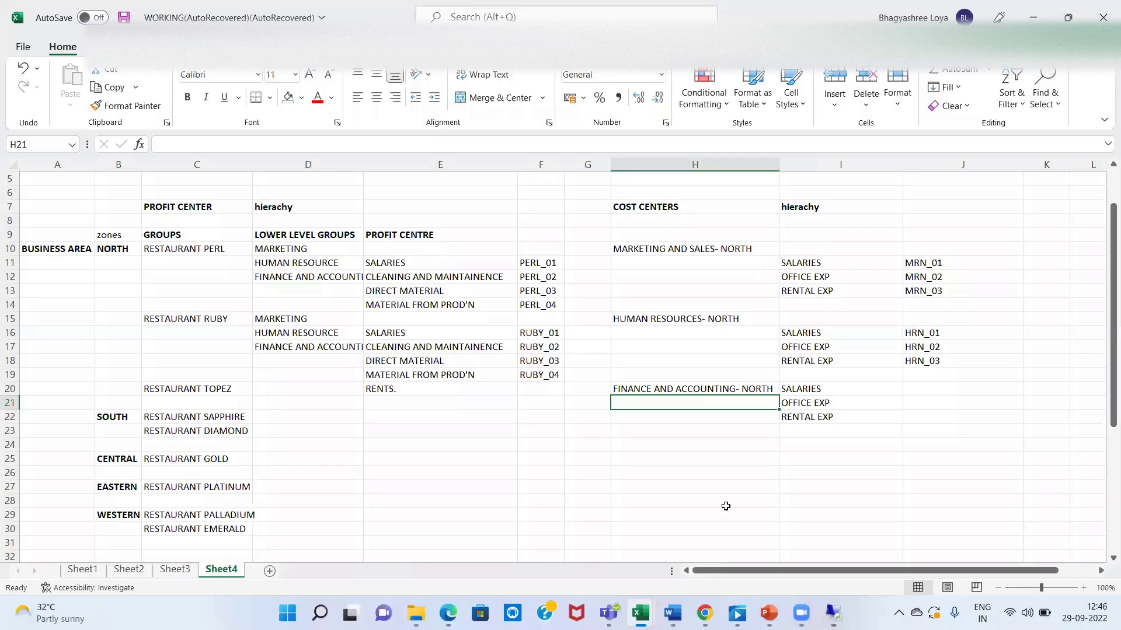
- Enter 'GL-------------COST C-------PFT C----------------BA-------SEGMENTS' in Sheet4 cell H55 and review it
{"action": "left_click", "coordinate": [726, 506]}
{"action": "key", "text": "Down"}
{"action": "key", "text": "Down"}
{"action": "key", "text": "Down"}
{"action": "key", "text": "Down"}
{"action": "key", "text": "Down"}
{"action": "key", "text": "Down"}
{"action": "key", "text": "Down"}
{"action": "key", "text": "Down"}
{"action": "key", "text": "Down"}
{"action": "key", "text": "Down"}
{"action": "key", "text": "Down"}
{"action": "key", "text": "Down"}
{"action": "key", "text": "Down"}
{"action": "key", "text": "Down"}
{"action": "key", "text": "Down"}
{"action": "key", "text": "Down"}
{"action": "key", "text": "Down"}
{"action": "key", "text": "Down"}
{"action": "key", "text": "Down"}
{"action": "key", "text": "Down"}
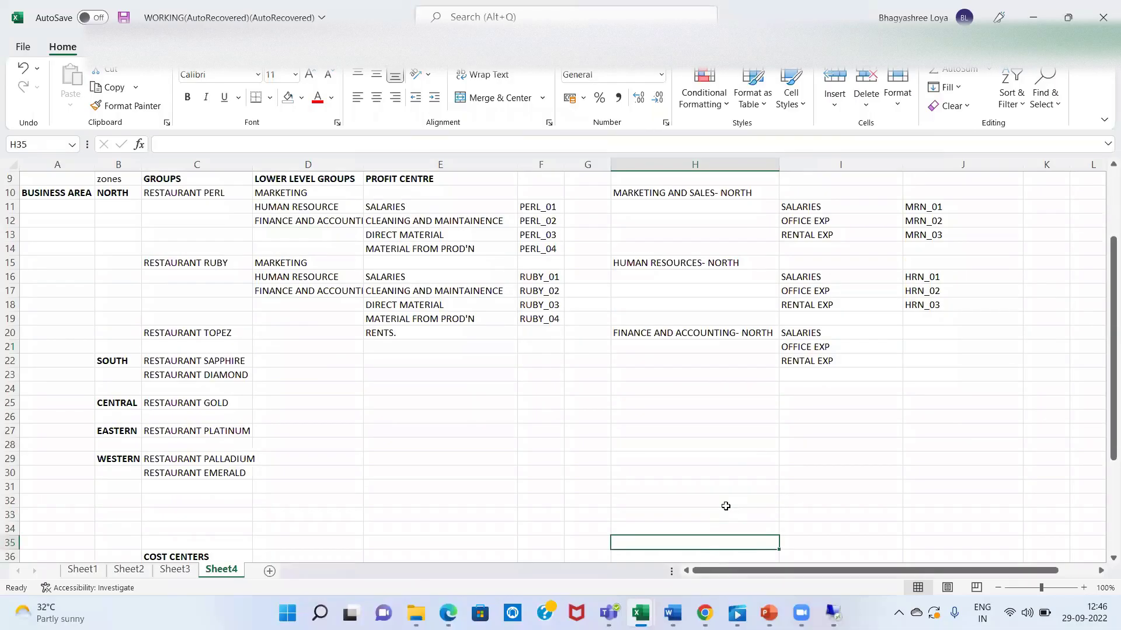
{"action": "key", "text": "Down"}
{"action": "key", "text": "Down"}
{"action": "key", "text": "Down"}
{"action": "key", "text": "Down"}
{"action": "key", "text": "Down"}
{"action": "key", "text": "Down"}
{"action": "key", "text": "Down"}
{"action": "key", "text": "Down"}
{"action": "key", "text": "Down"}
{"action": "key", "text": "Down"}
{"action": "key", "text": "Down"}
{"action": "key", "text": "Down"}
{"action": "key", "text": "Down"}
{"action": "key", "text": "Down"}
{"action": "key", "text": "Down"}
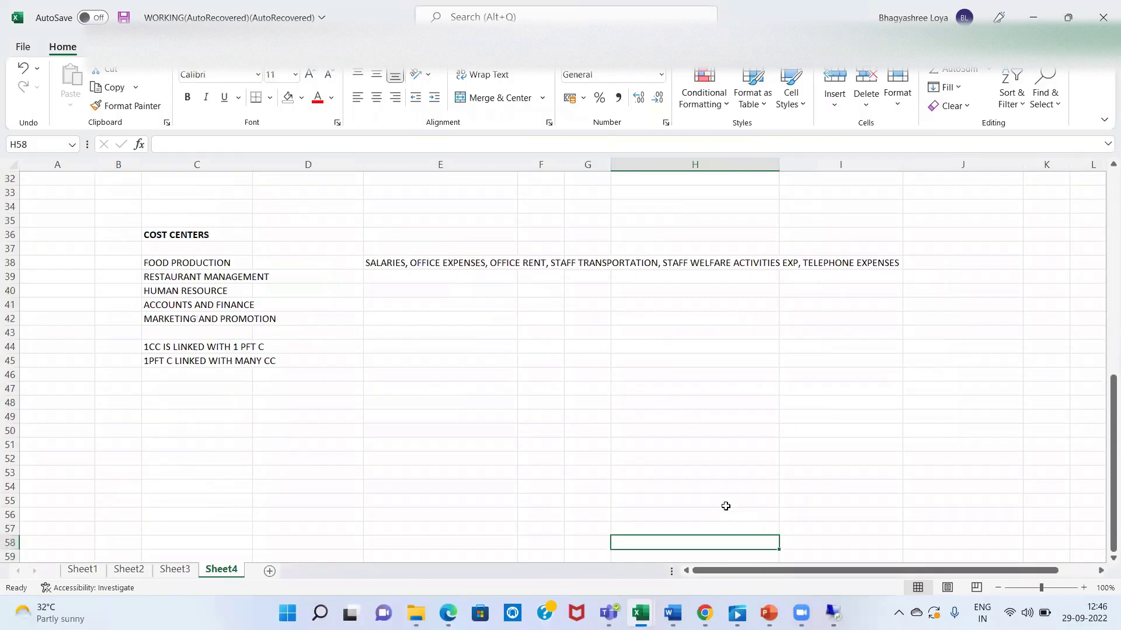
{"action": "key", "text": "Up"}
{"action": "key", "text": "Up"}
{"action": "key", "text": "Up"}
{"action": "key", "text": "Up"}
{"action": "key", "text": "Up"}
{"action": "key", "text": "Up"}
{"action": "key", "text": "Up"}
{"action": "key", "text": "Up"}
{"action": "key", "text": "Up"}
{"action": "key", "text": "Up"}
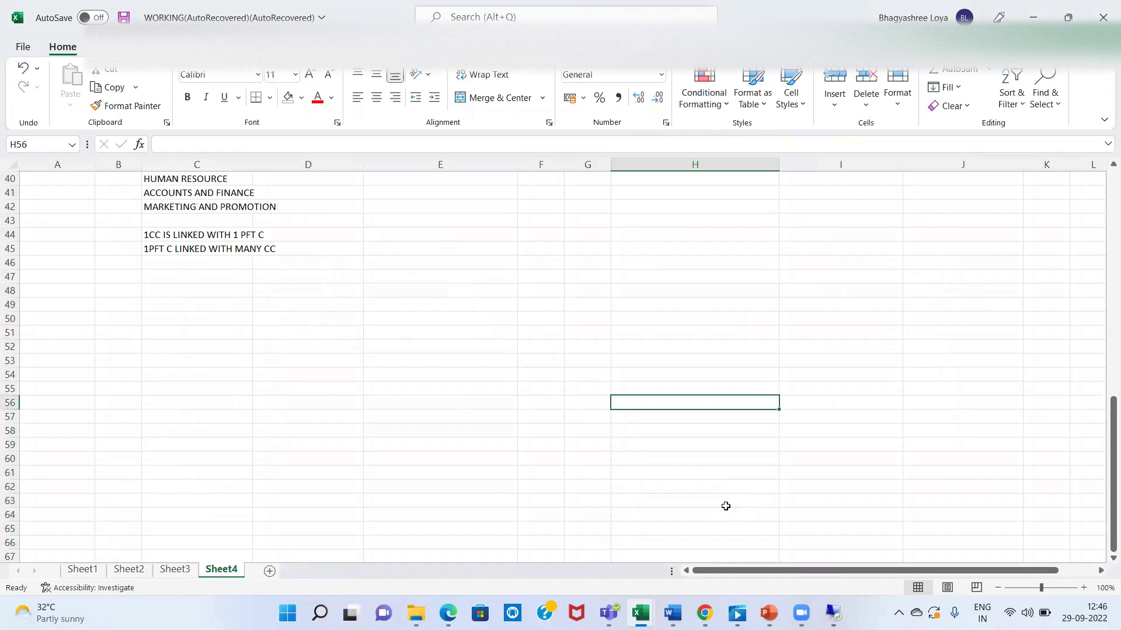
{"action": "type", "text": "GL"}
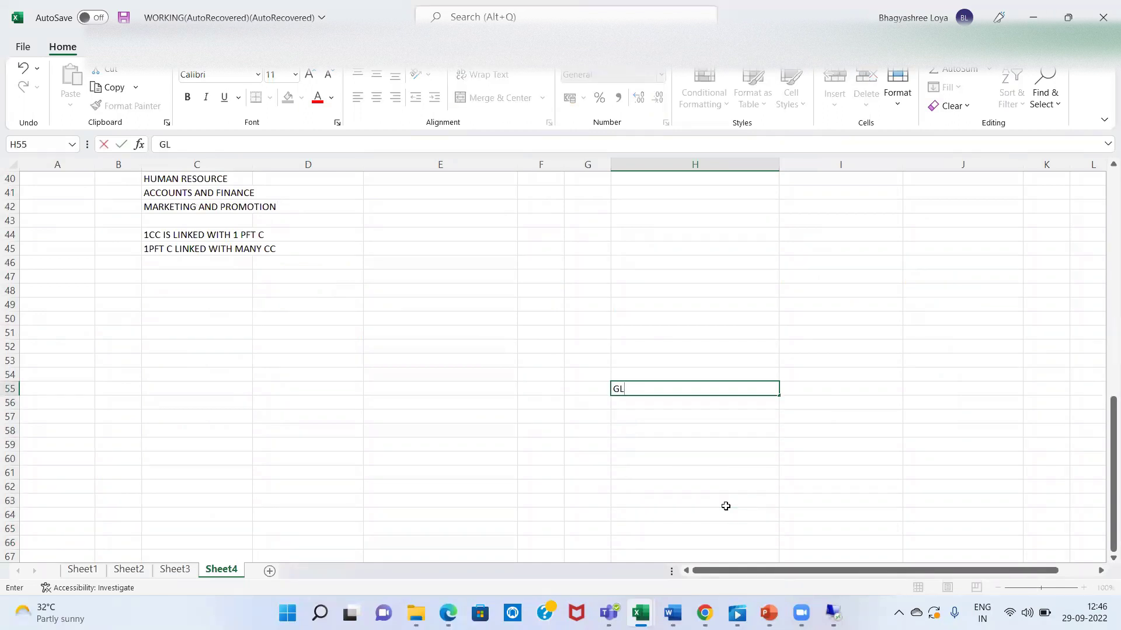
{"action": "type", "text": "-------------COST C-------PFT C----------------B"}
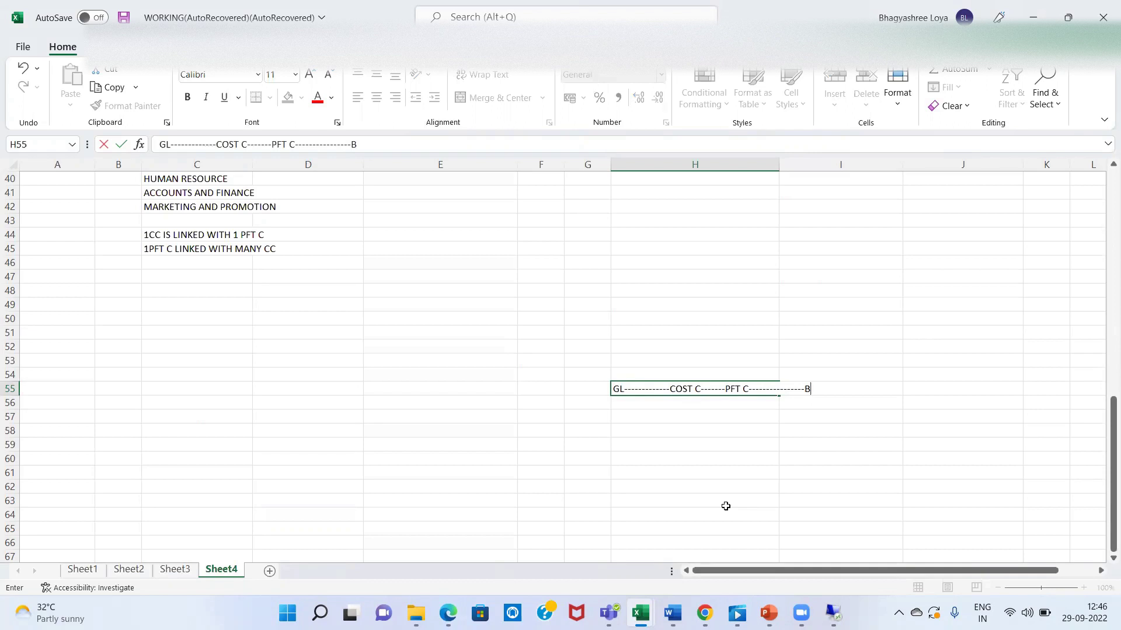
{"action": "type", "text": "A-------SEGMENTS"}
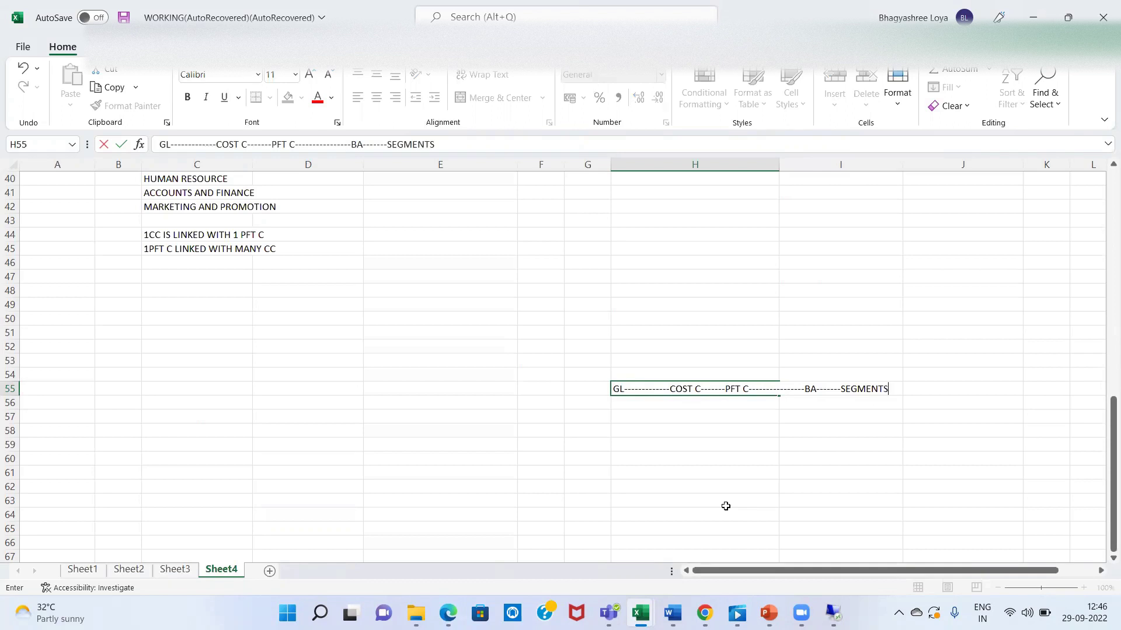
{"action": "key", "text": "Return"}
{"action": "key", "text": "Up"}
{"action": "key", "text": "Down"}
{"action": "key", "text": "Down"}
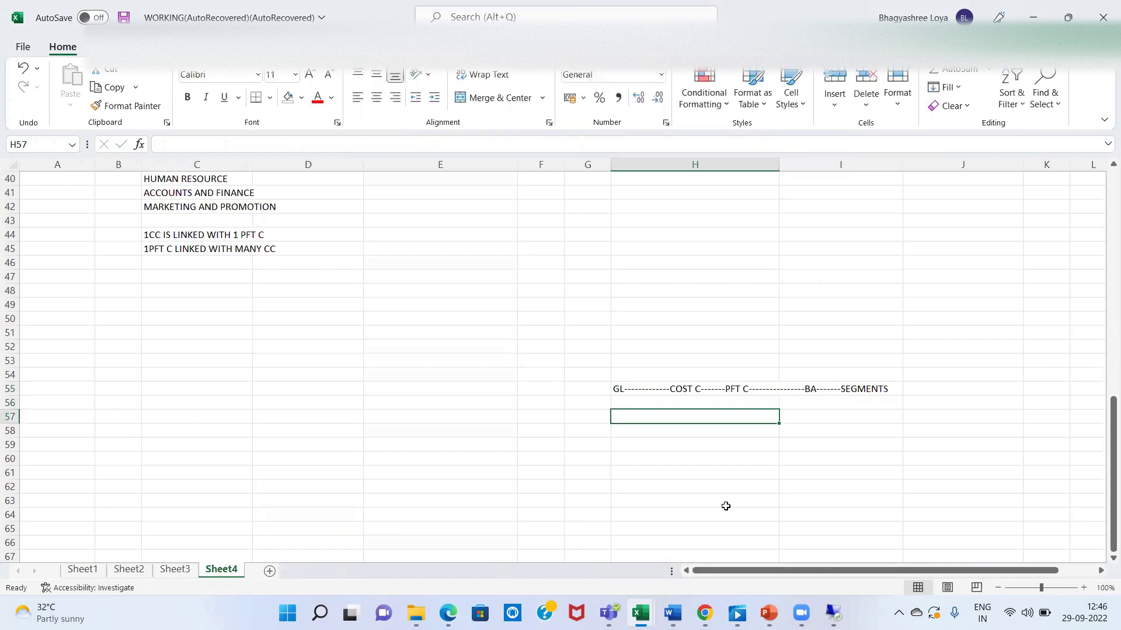
{"action": "key", "text": "Up"}
{"action": "key", "text": "Up"}
{"action": "key", "text": "Down"}
{"action": "key", "text": "Up"}
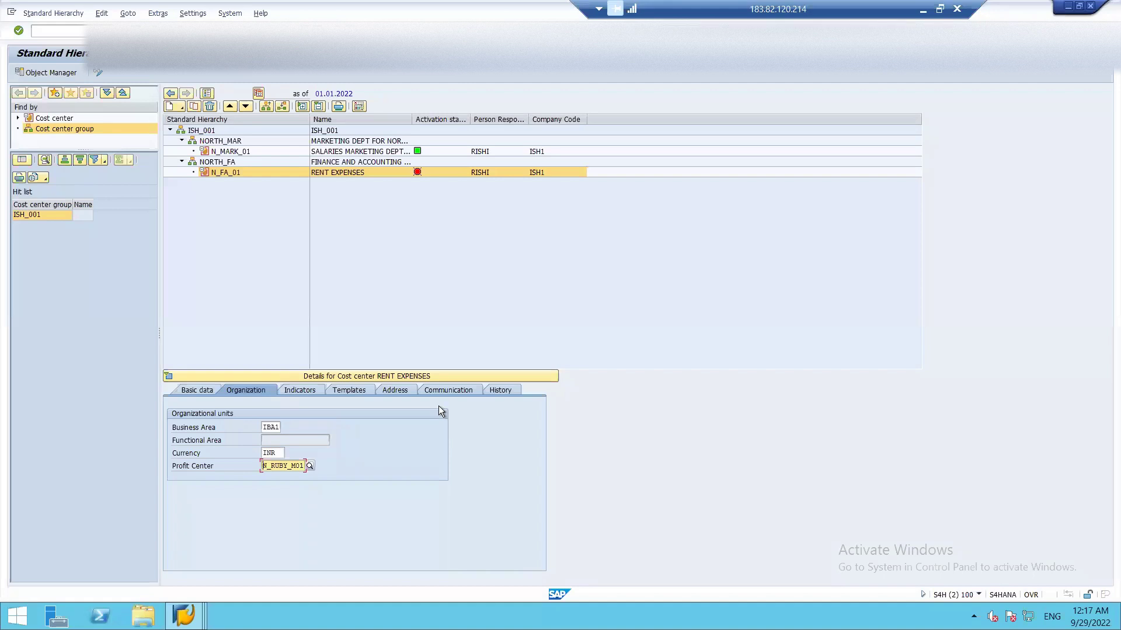
- Confirm business area IBA1 and profit center N_RUBY_M01, then activate cost center N_FA_01 in the hierarchy
{"action": "key", "text": "Return"}
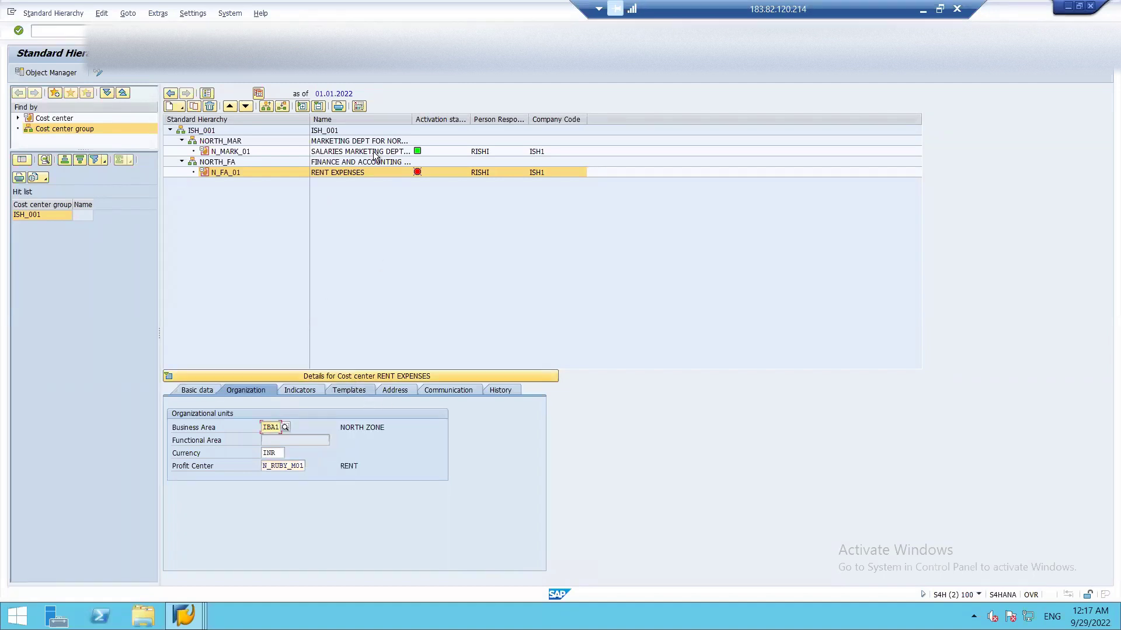
{"action": "right_click", "coordinate": [417, 174]}
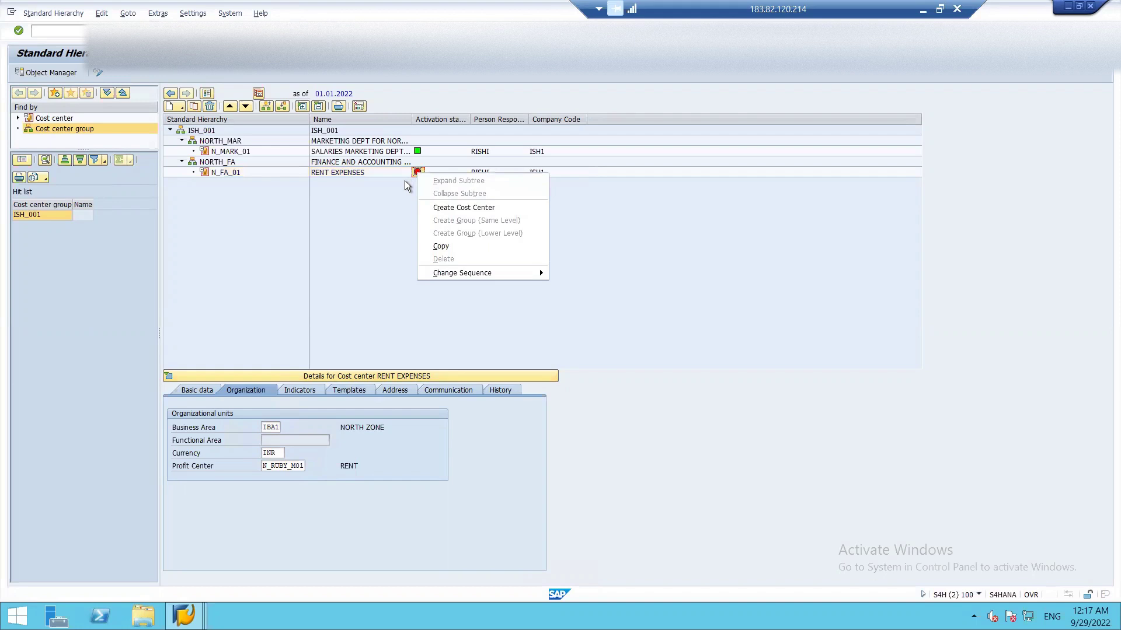
{"action": "left_click", "coordinate": [405, 181]}
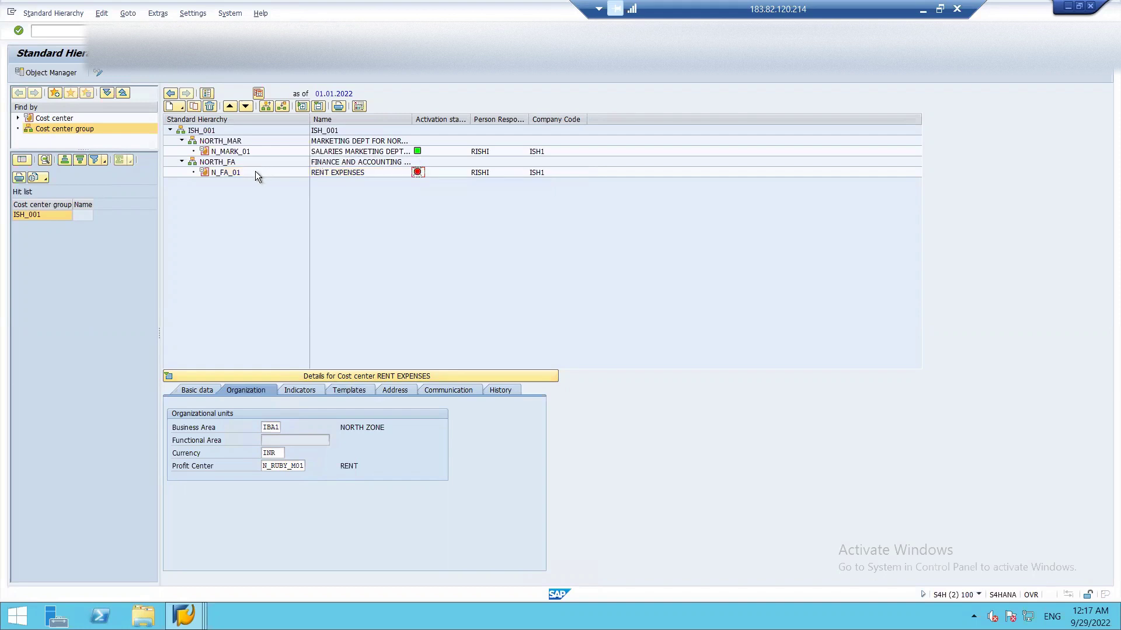
{"action": "left_click", "coordinate": [211, 172]}
{"action": "left_click", "coordinate": [114, 72]}
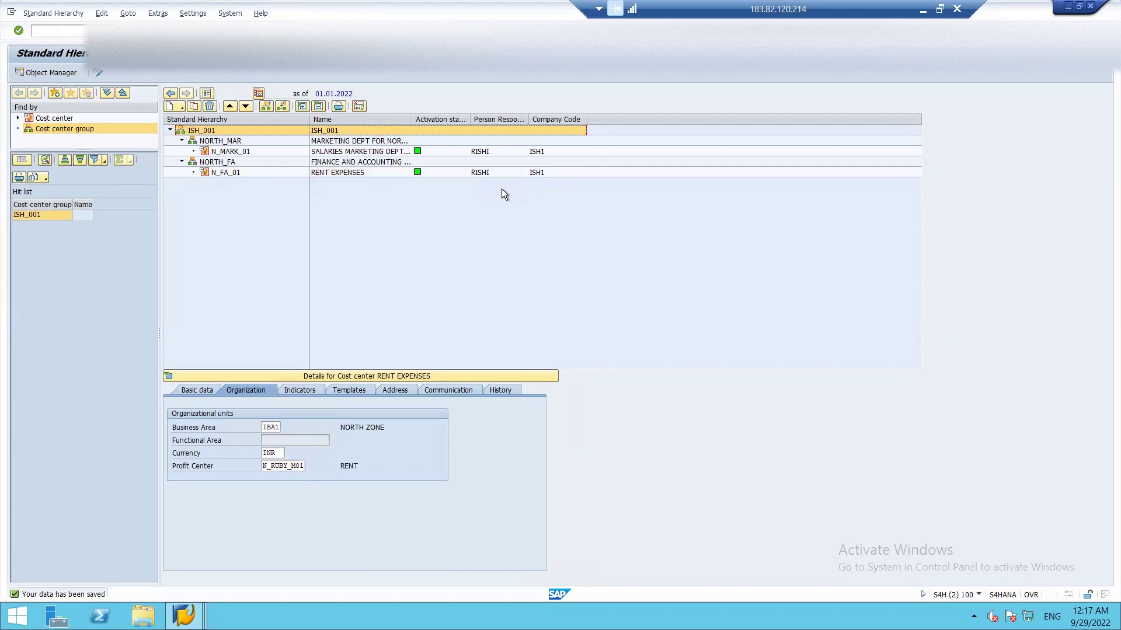
{"action": "key", "text": "F3"}
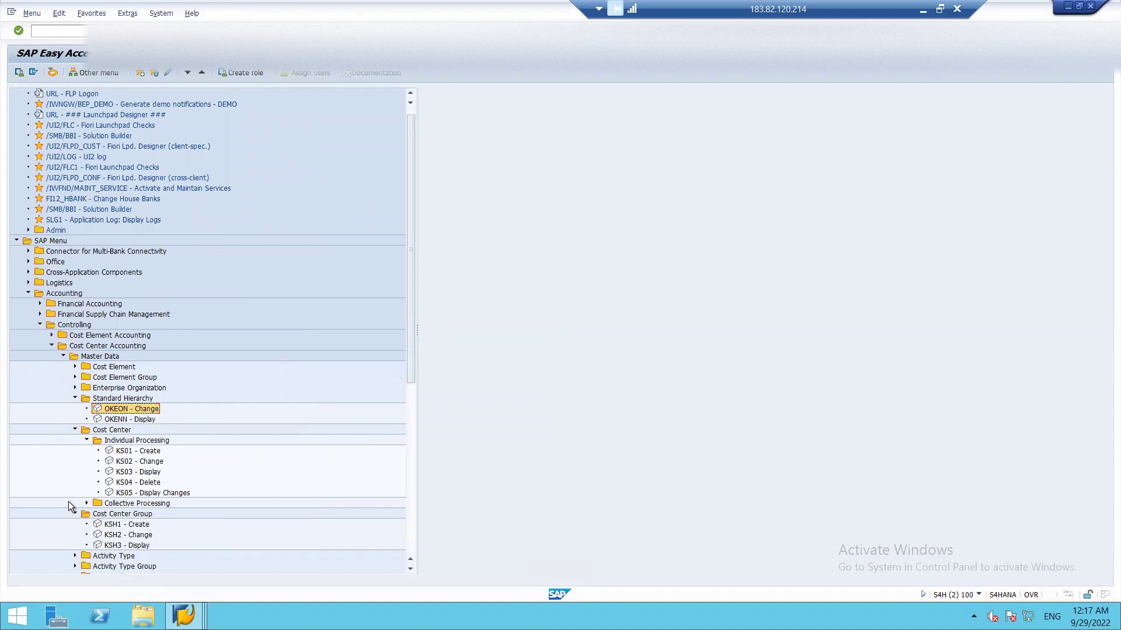
- Collapse the Standard Hierarchy, Cost Center, Master Data and Controlling folders in the menu tree
{"action": "left_click", "coordinate": [75, 398]}
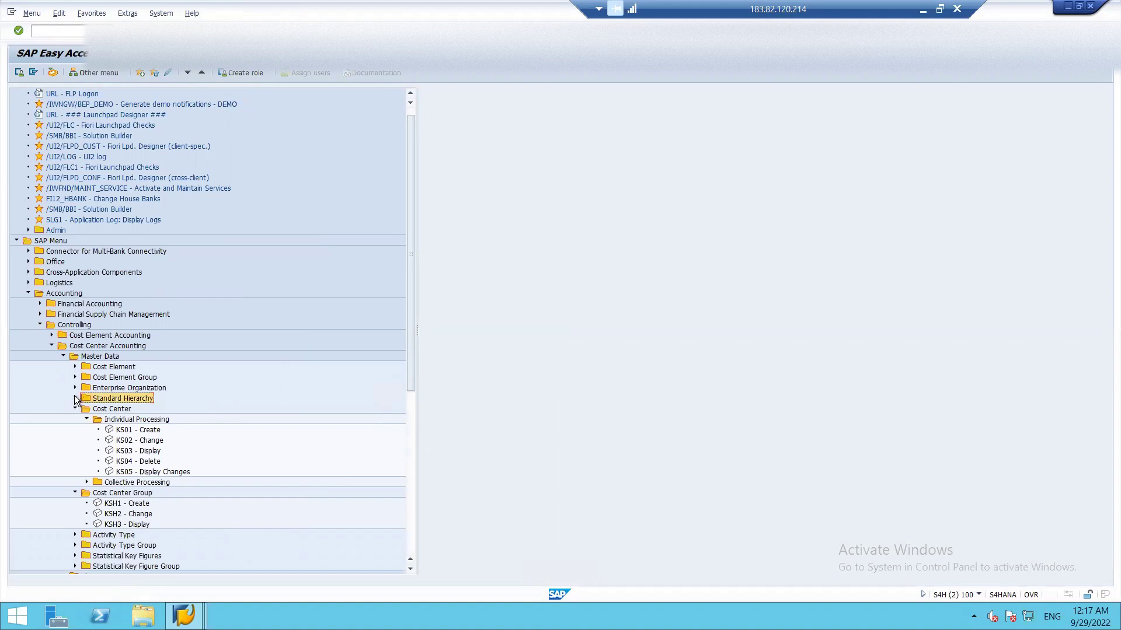
{"action": "left_click", "coordinate": [75, 409]}
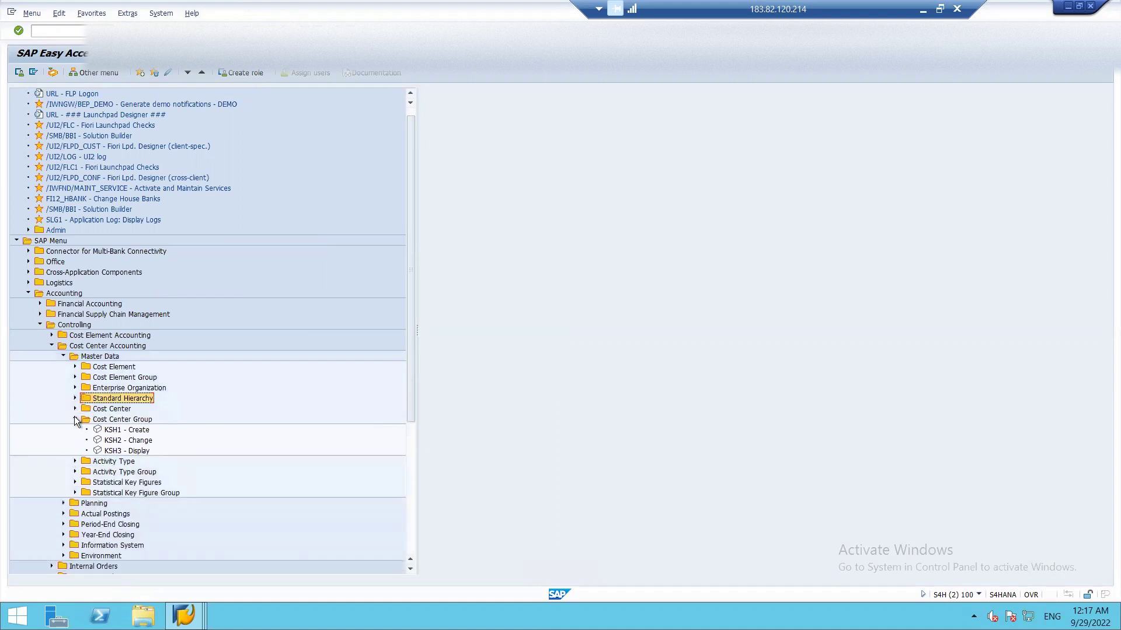
{"action": "left_click", "coordinate": [75, 419]}
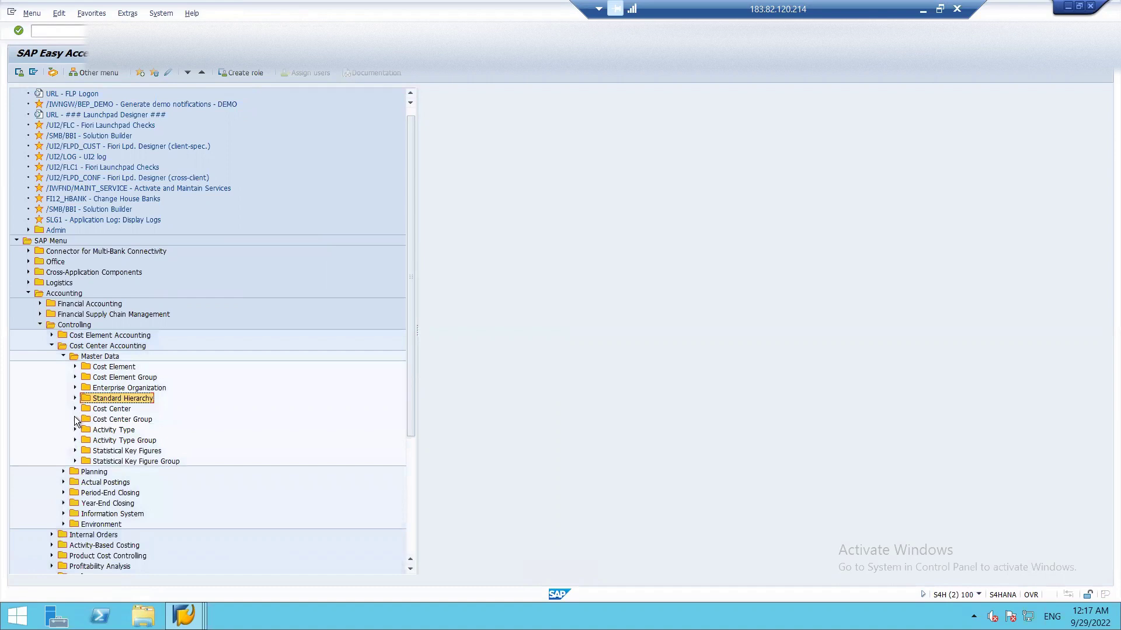
{"action": "left_click", "coordinate": [60, 356]}
{"action": "left_click", "coordinate": [52, 346]}
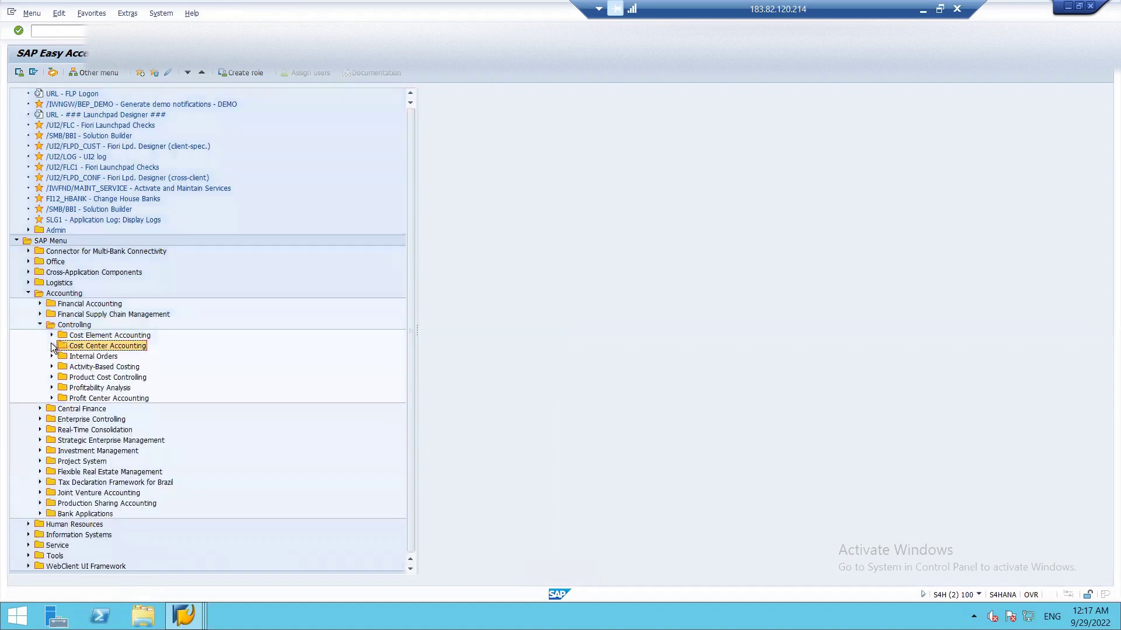
{"action": "left_click", "coordinate": [39, 325]}
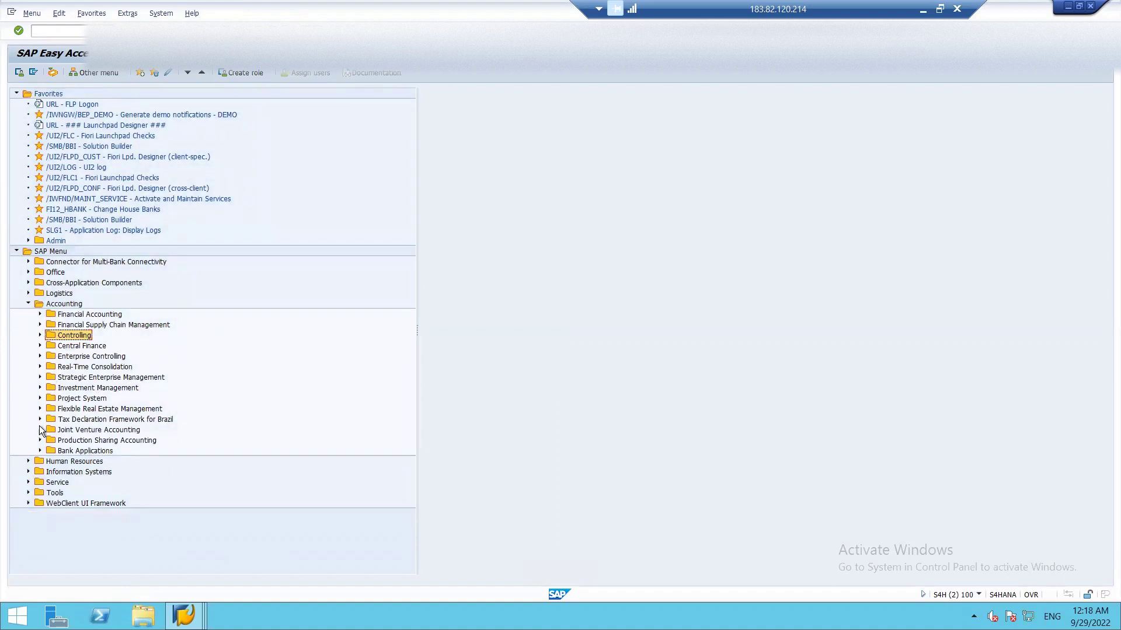
- Expand Financial Accounting > General Ledger > Master Records > G/L Accounts > Individual Processing
{"action": "left_click", "coordinate": [39, 314]}
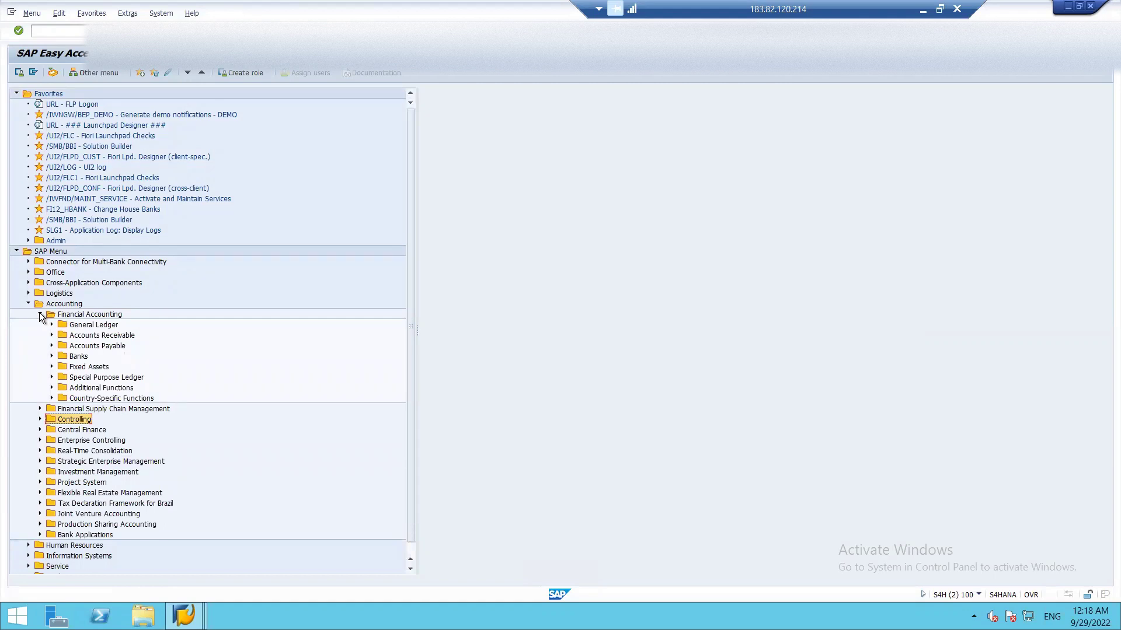
{"action": "left_click", "coordinate": [52, 326]}
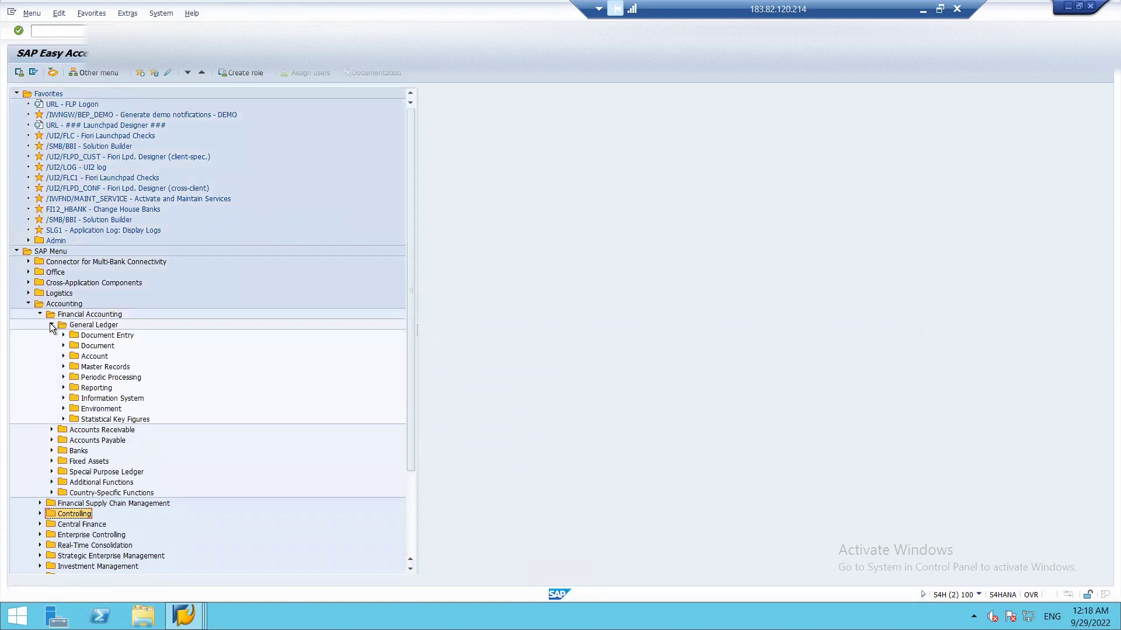
{"action": "left_click", "coordinate": [63, 346]}
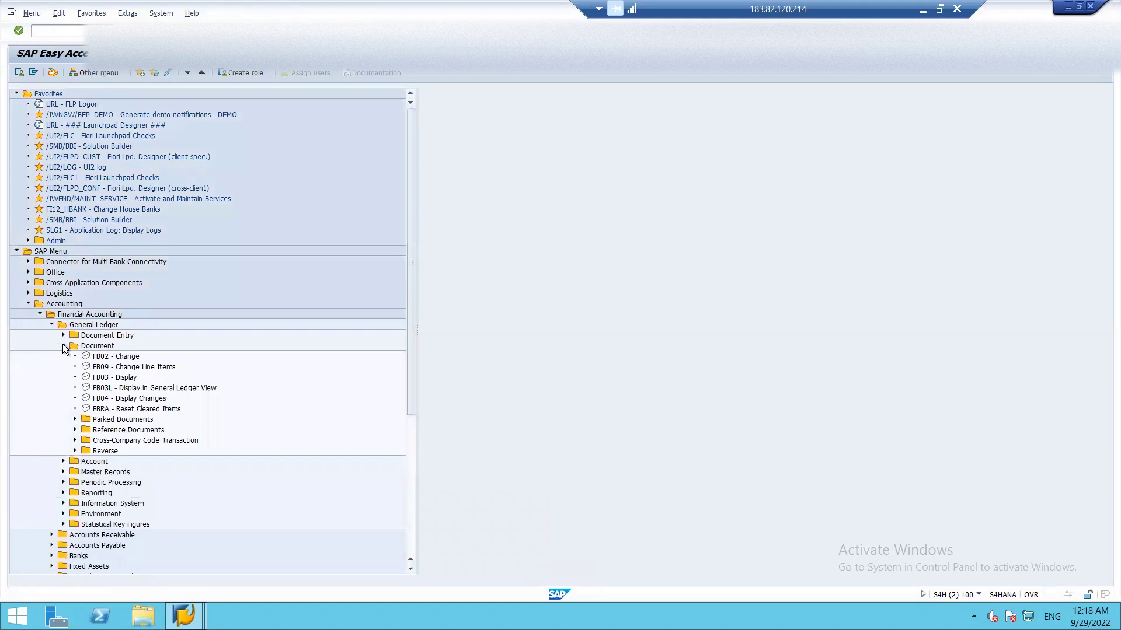
{"action": "left_click", "coordinate": [63, 345]}
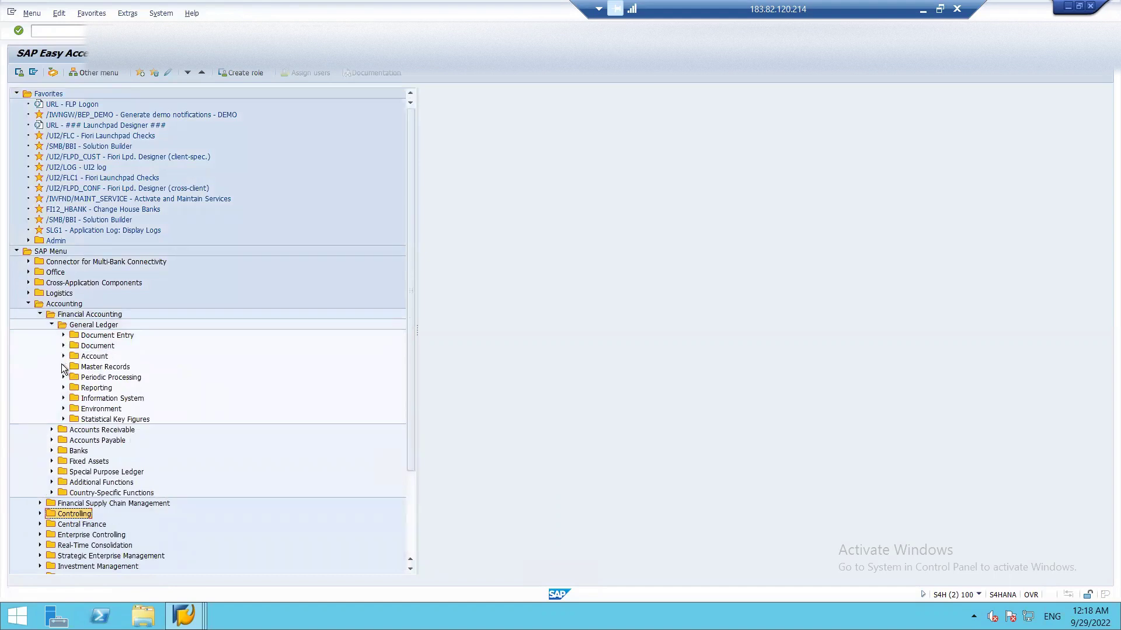
{"action": "left_click", "coordinate": [64, 366]}
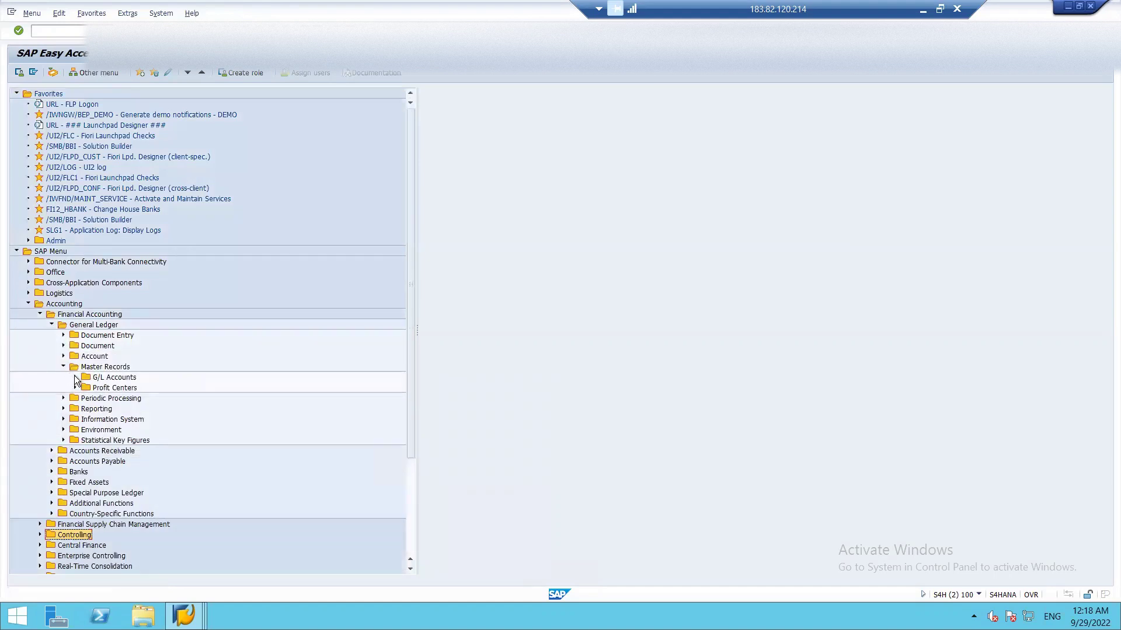
{"action": "left_click", "coordinate": [75, 377]}
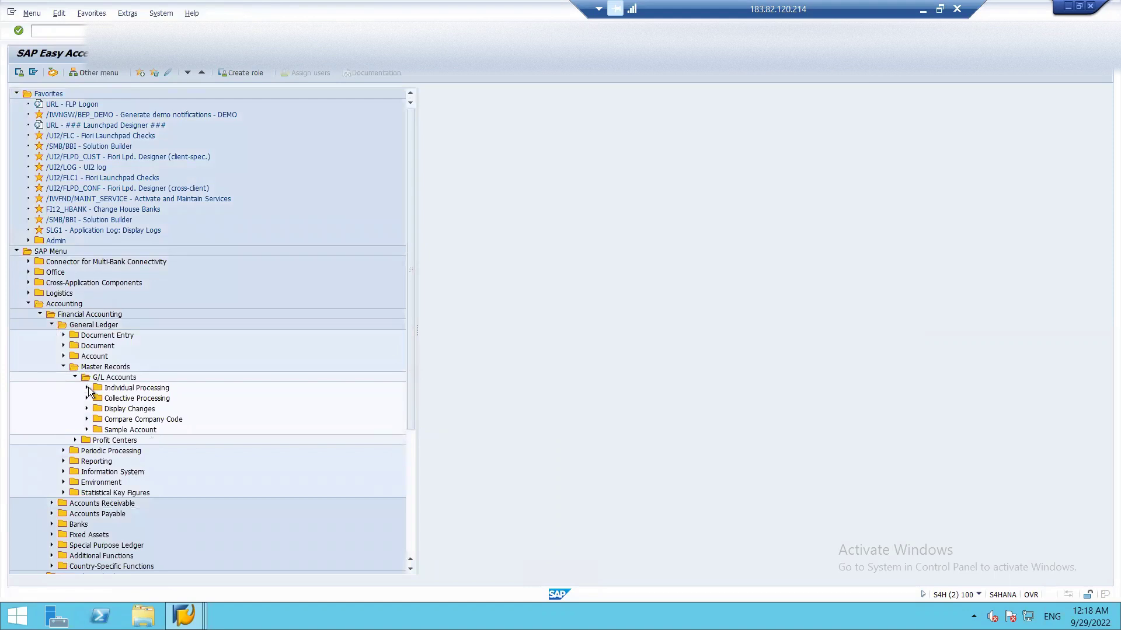
{"action": "left_click", "coordinate": [87, 387]}
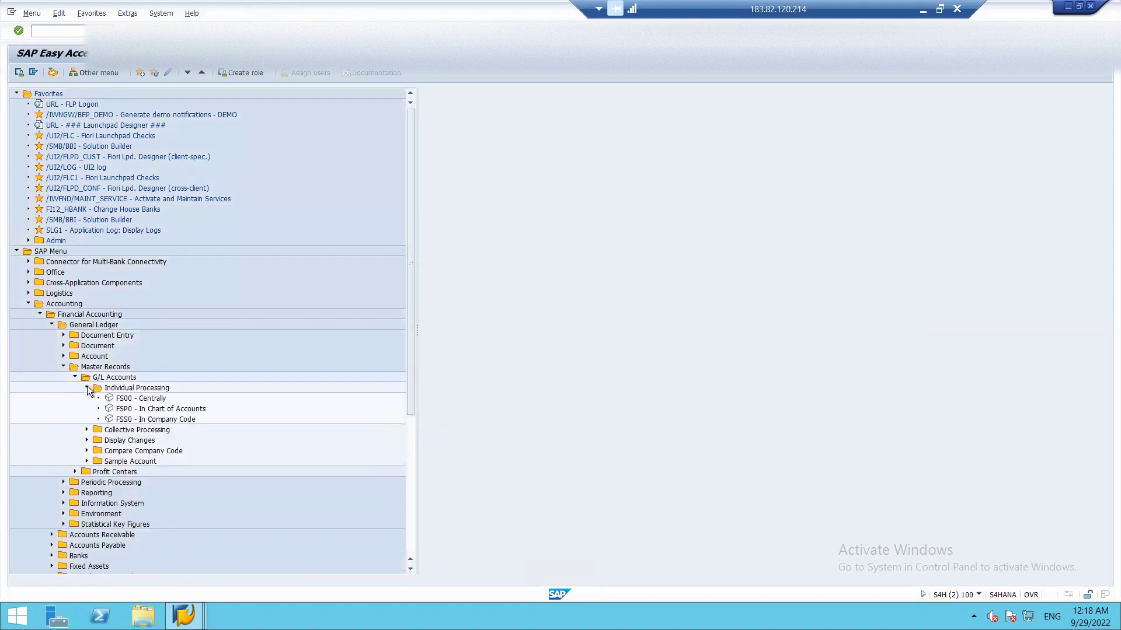
- Open FS00 for company code ISH1 and select account 02103 RENT under ADMINISTRATION COST
{"action": "double_click", "coordinate": [128, 399]}
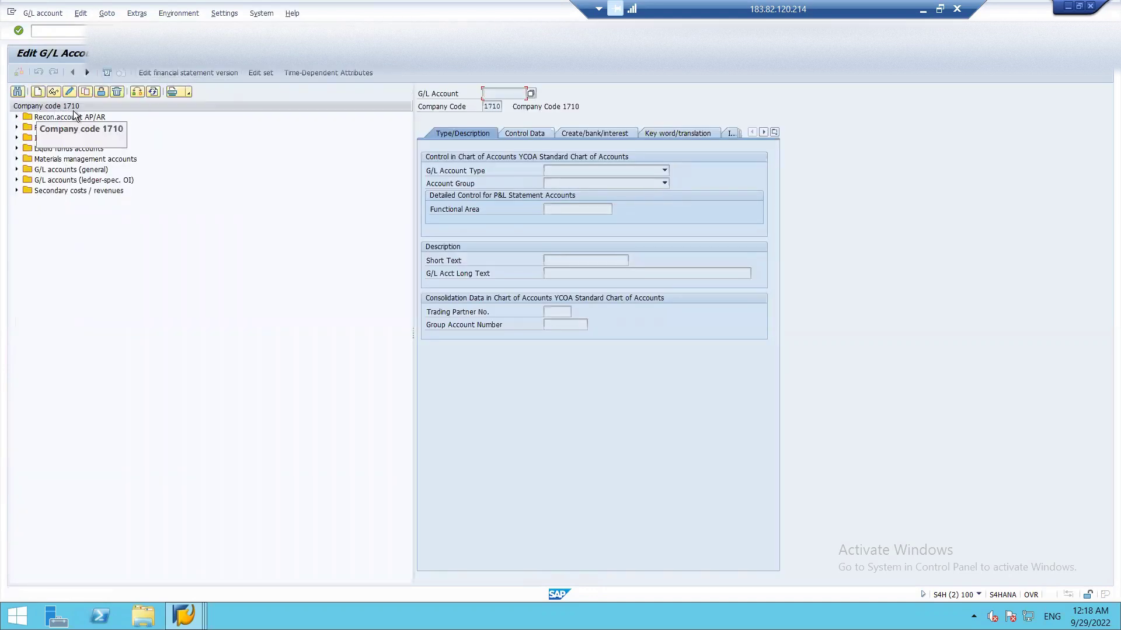
{"action": "left_click", "coordinate": [137, 92]}
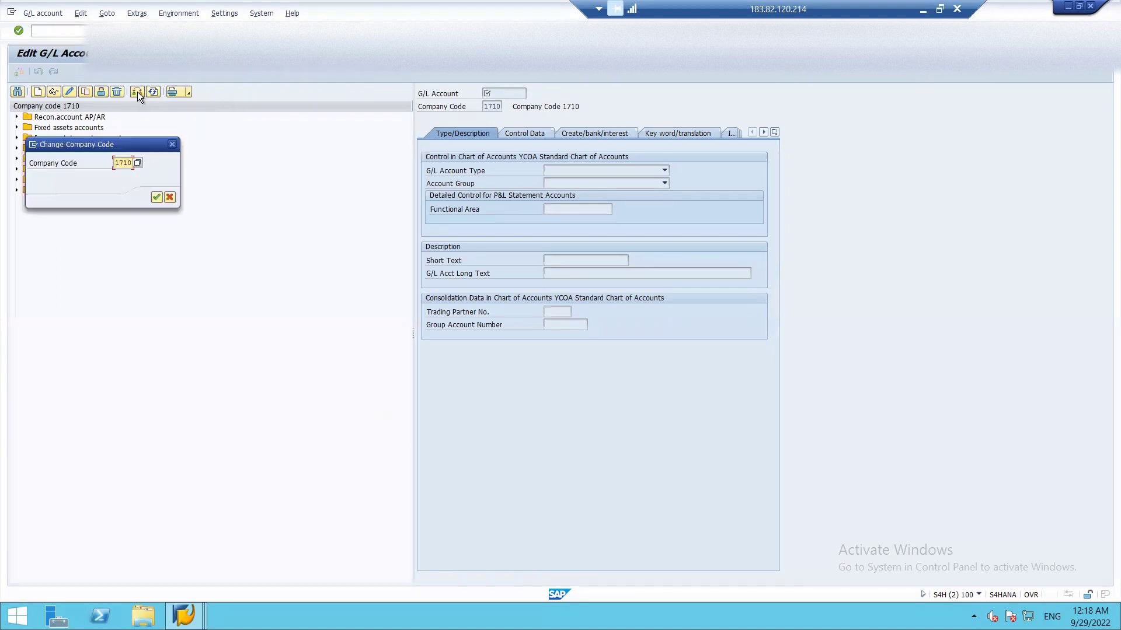
{"action": "key", "text": "Delete"}
{"action": "key", "text": "Delete"}
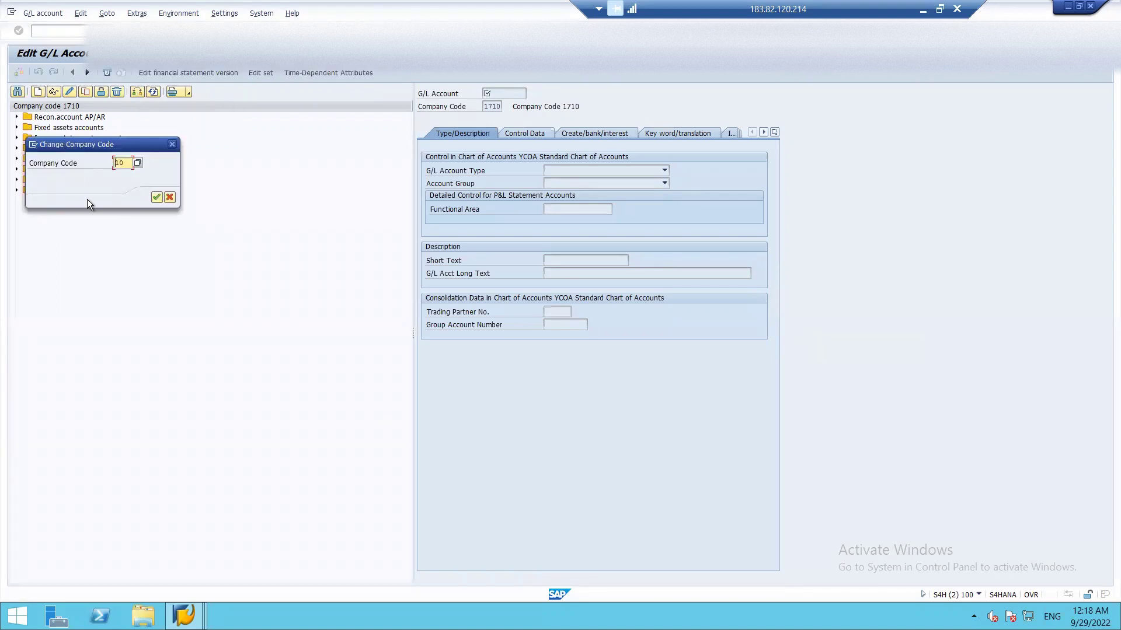
{"action": "type", "text": "ISH1"}
{"action": "key", "text": "Return"}
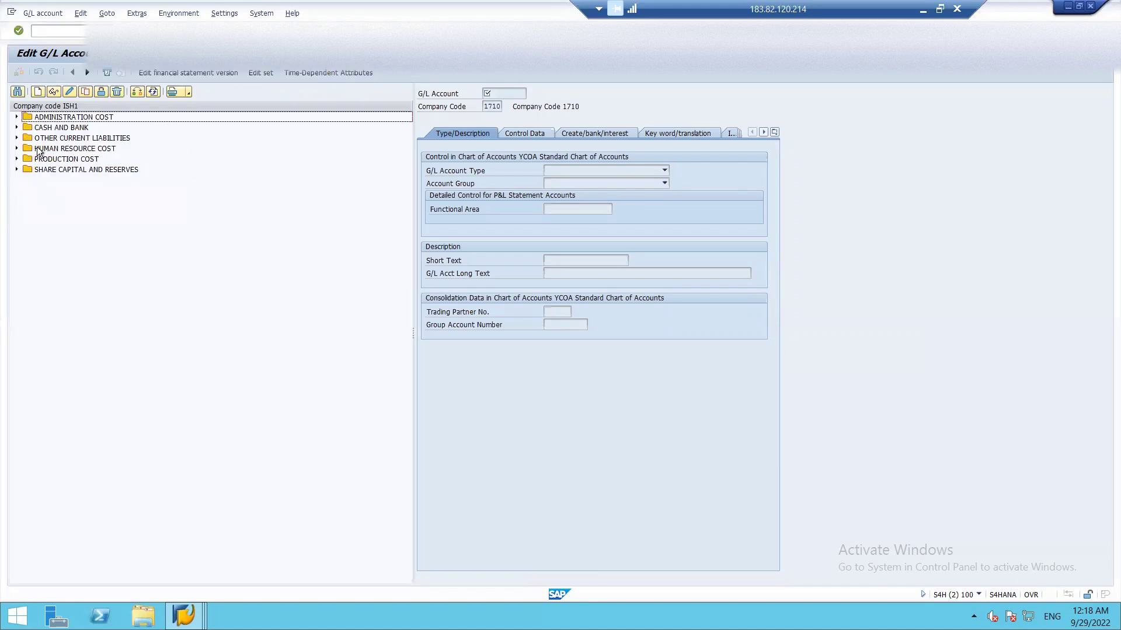
{"action": "left_click", "coordinate": [17, 117]}
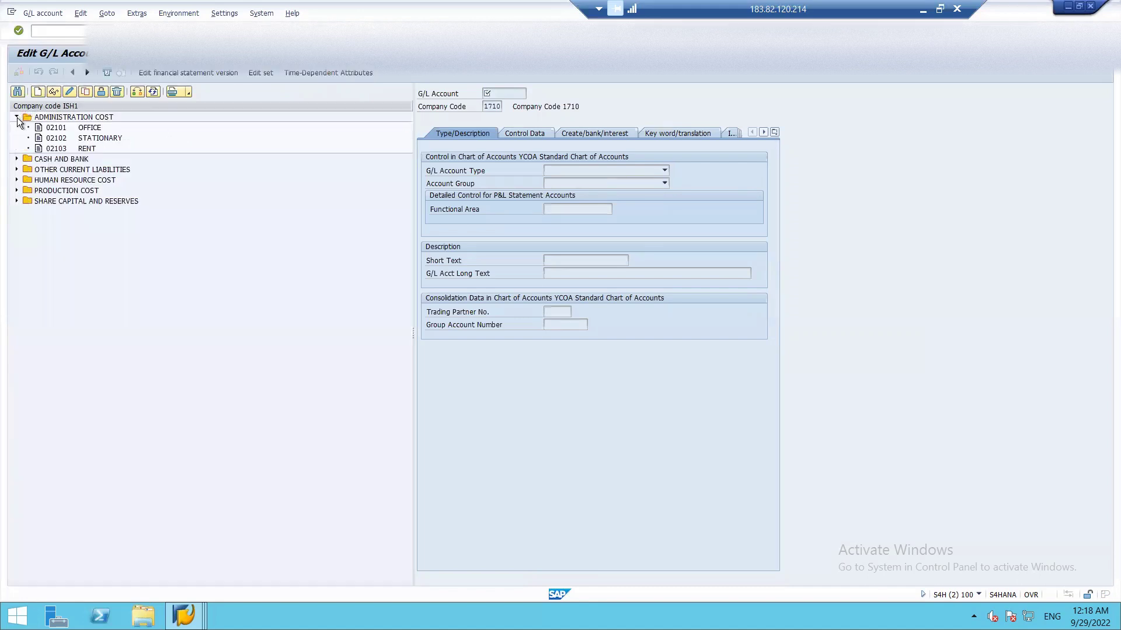
{"action": "left_click", "coordinate": [51, 149]}
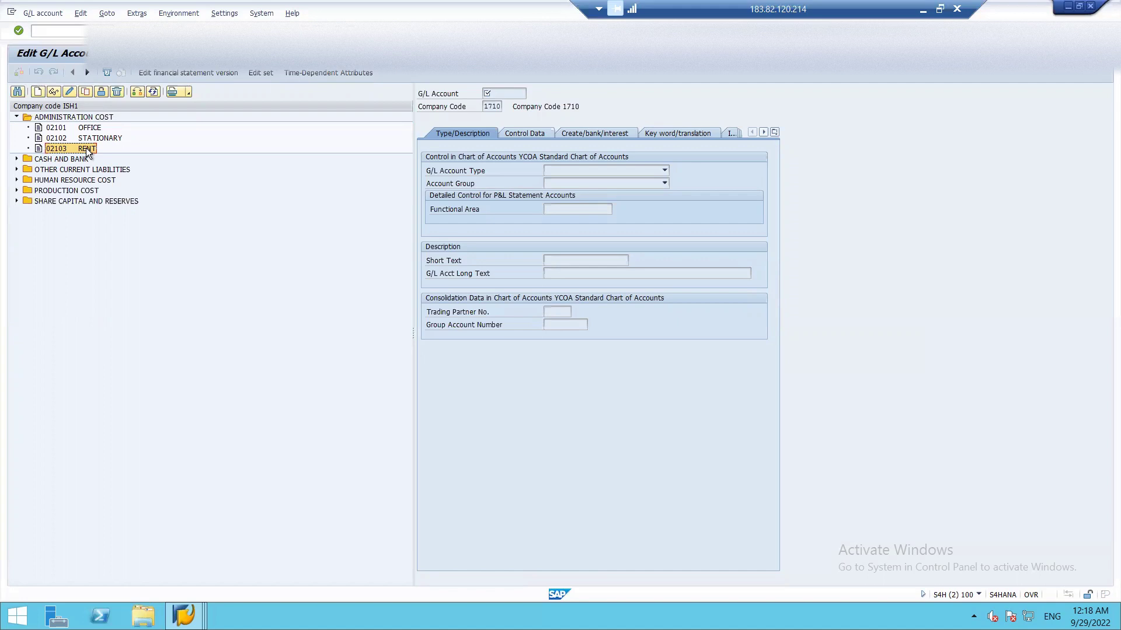
- Edit G/L account 2103, set its type to Primary Costs or Revenue, and view Control Data
{"action": "double_click", "coordinate": [86, 148]}
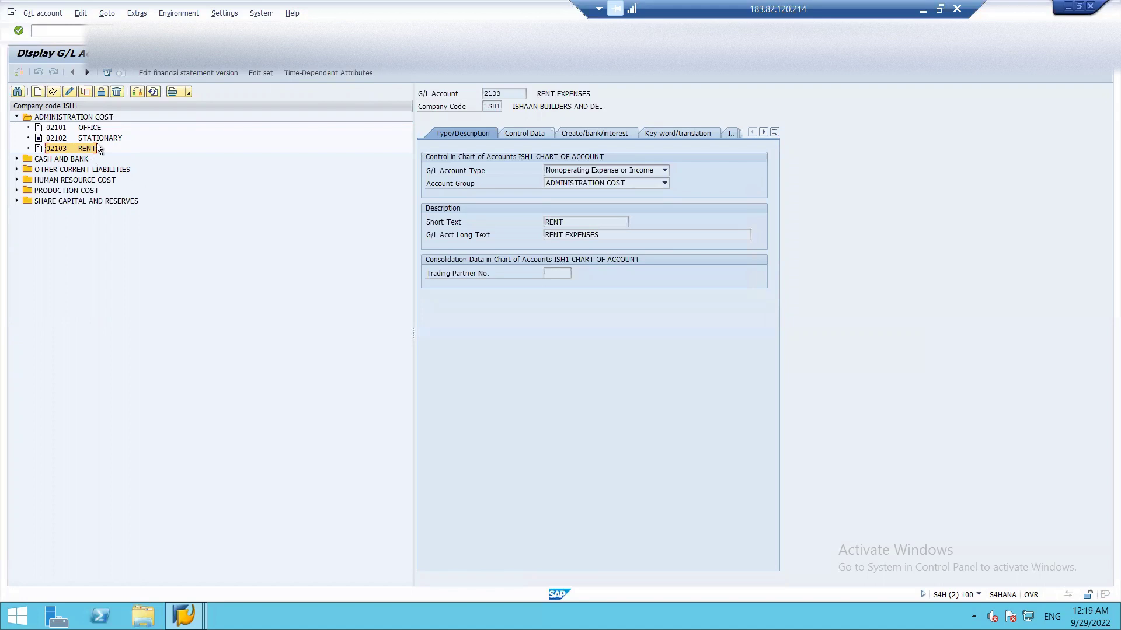
{"action": "left_click", "coordinate": [68, 95]}
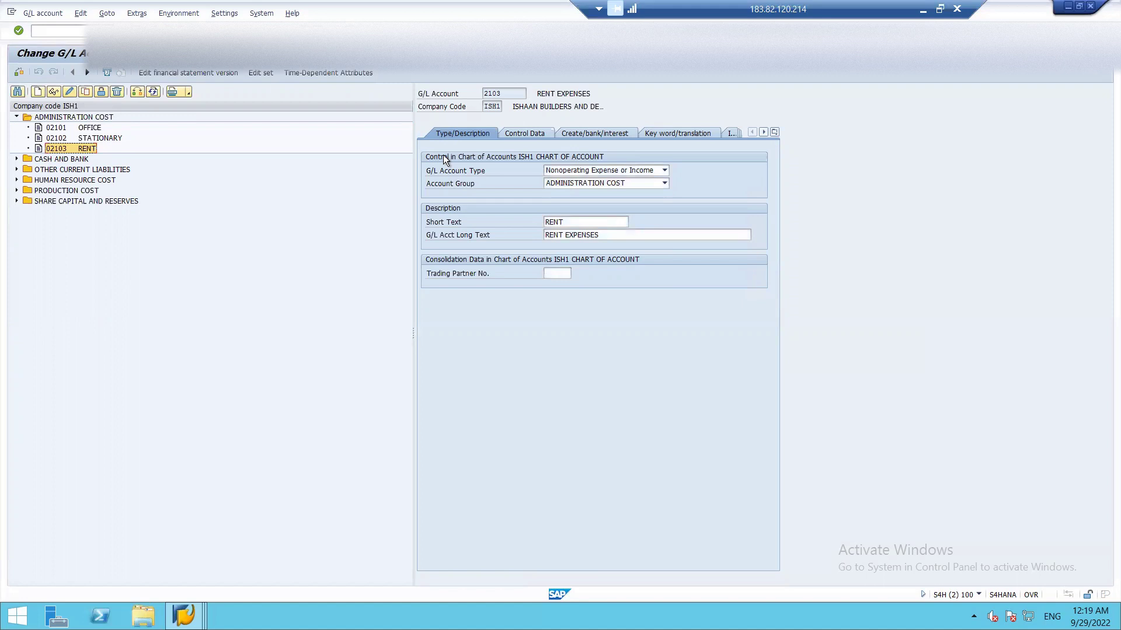
{"action": "left_click", "coordinate": [597, 172]}
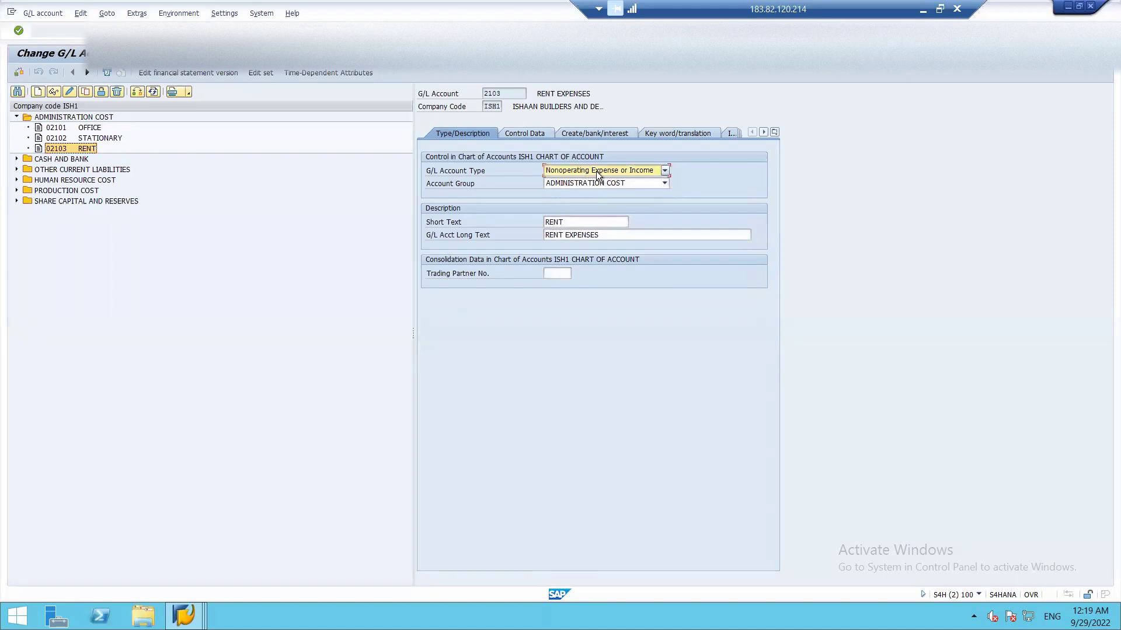
{"action": "left_click", "coordinate": [598, 173]}
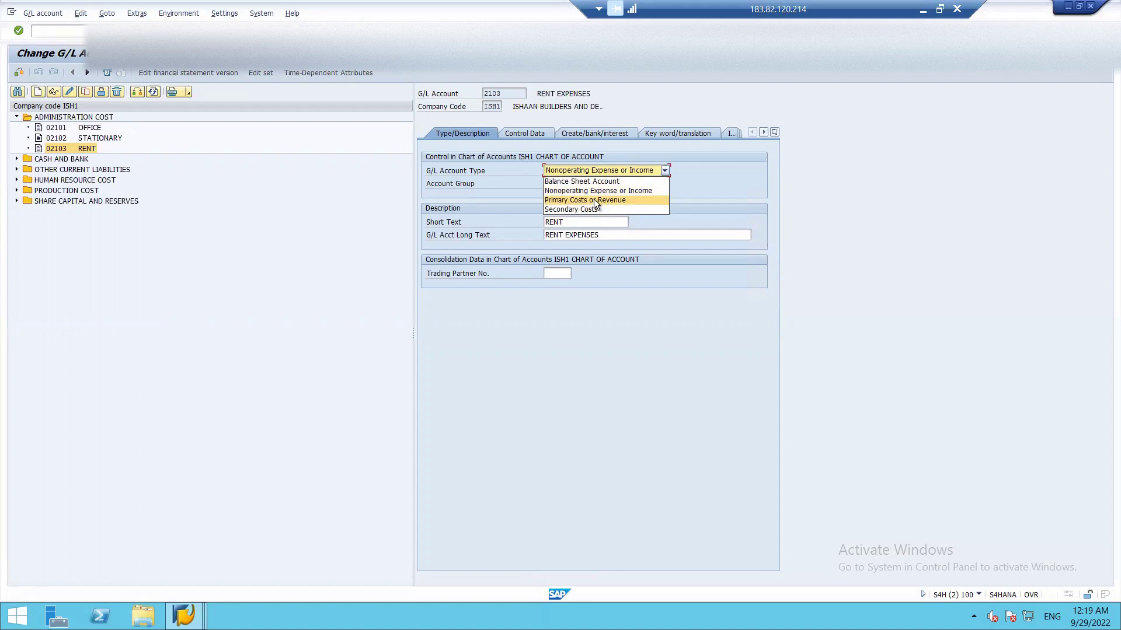
{"action": "left_click", "coordinate": [593, 200]}
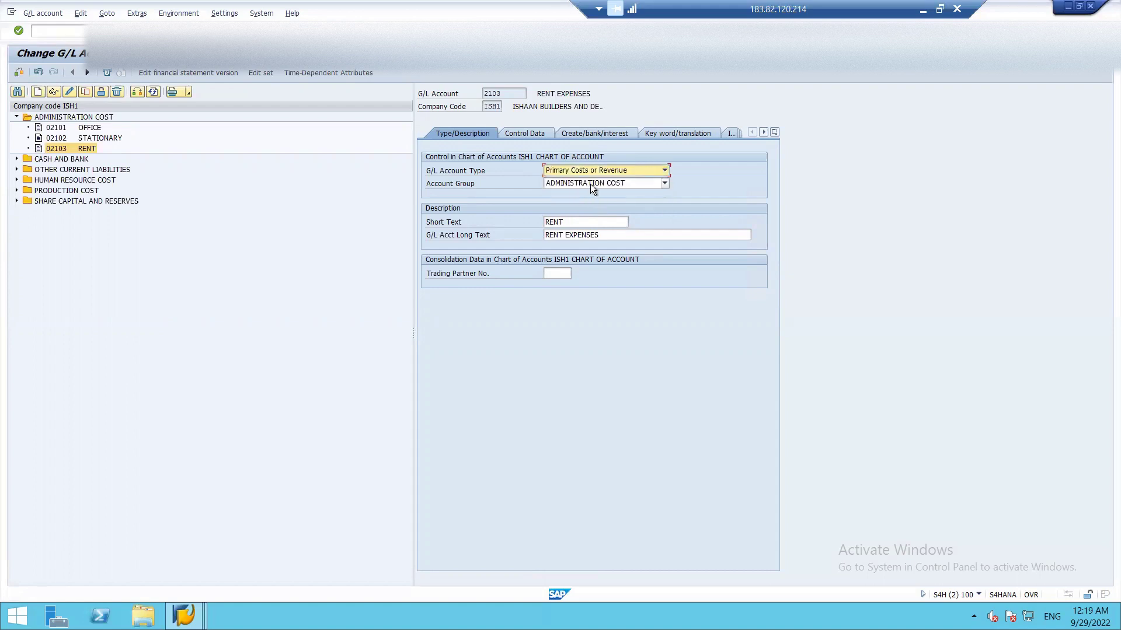
{"action": "left_click", "coordinate": [523, 134]}
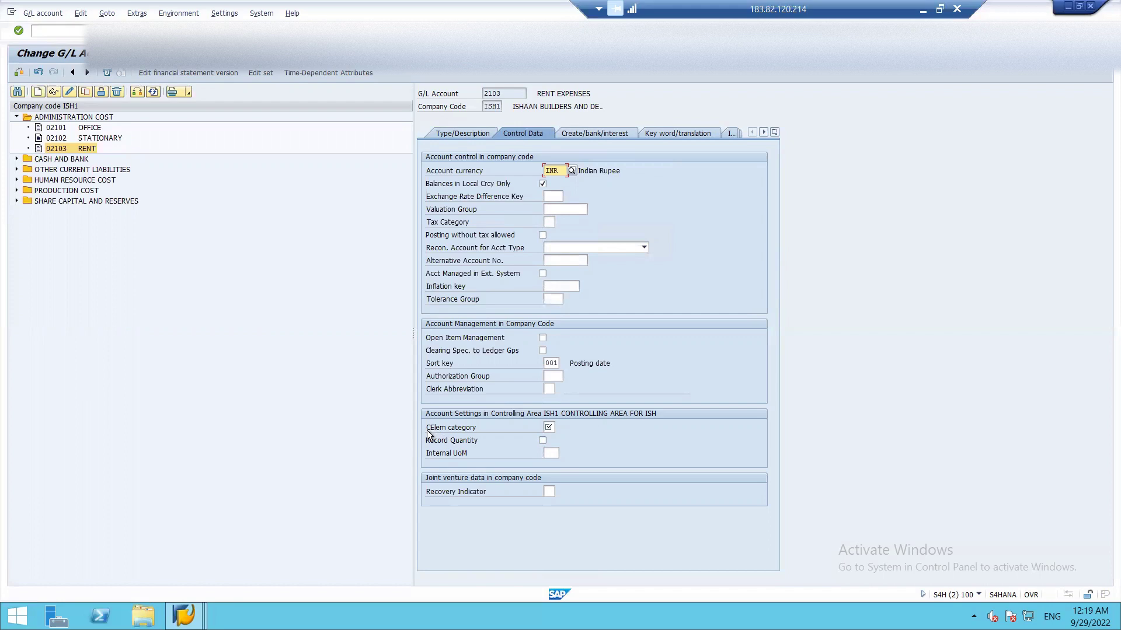
- Keep account type Primary Costs or Revenue and set cost element category 01 Primary costs
{"action": "left_click", "coordinate": [453, 135]}
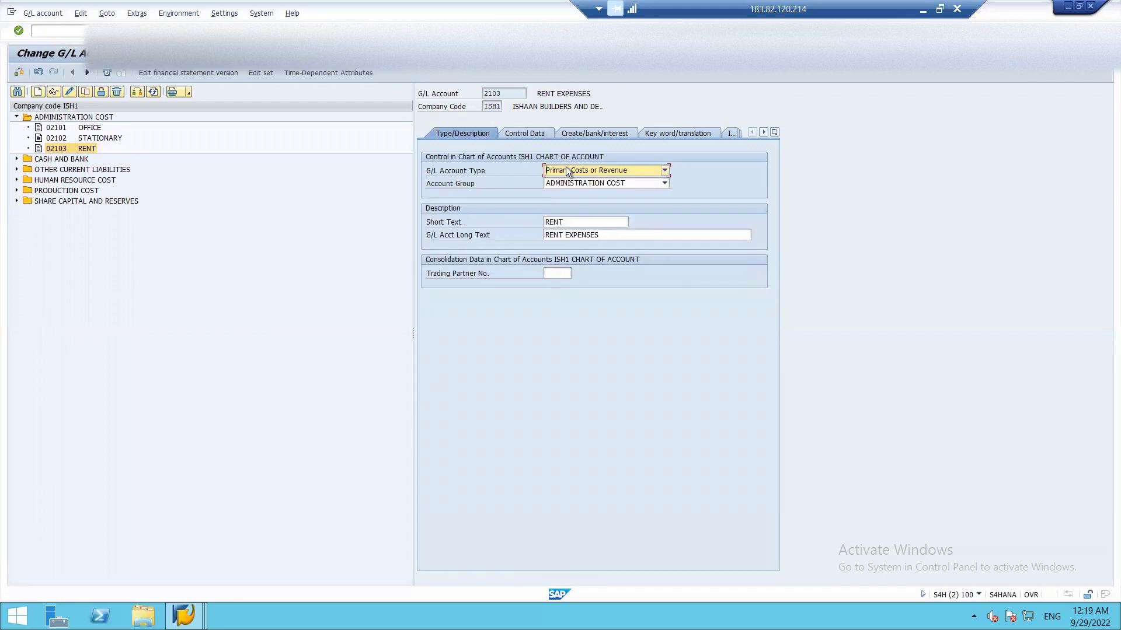
{"action": "left_click", "coordinate": [565, 168]}
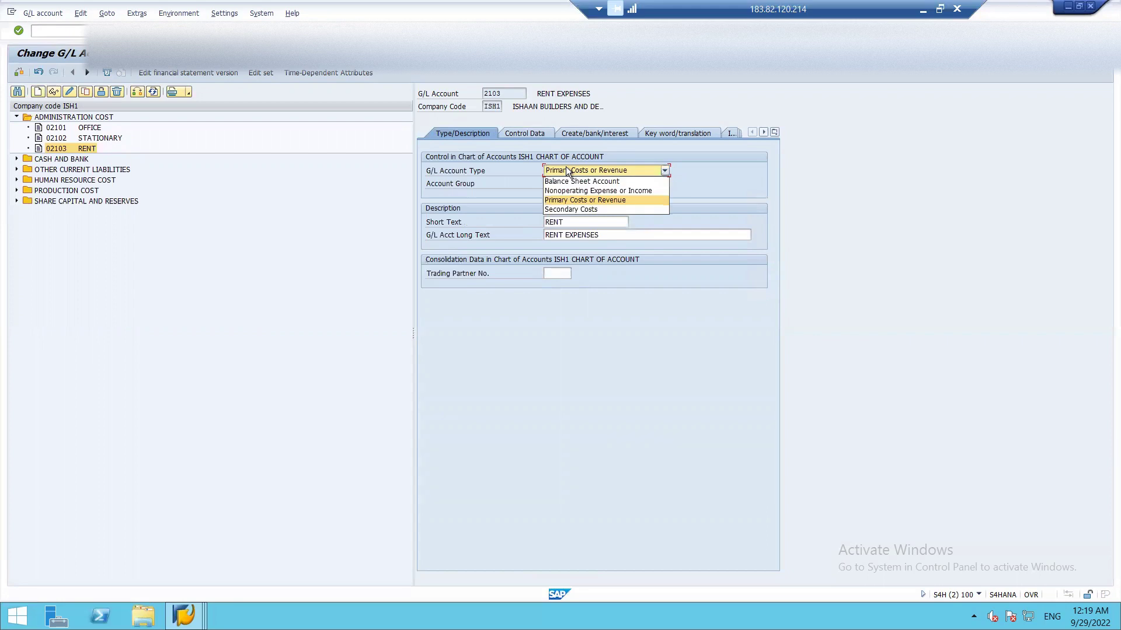
{"action": "left_click", "coordinate": [566, 169]}
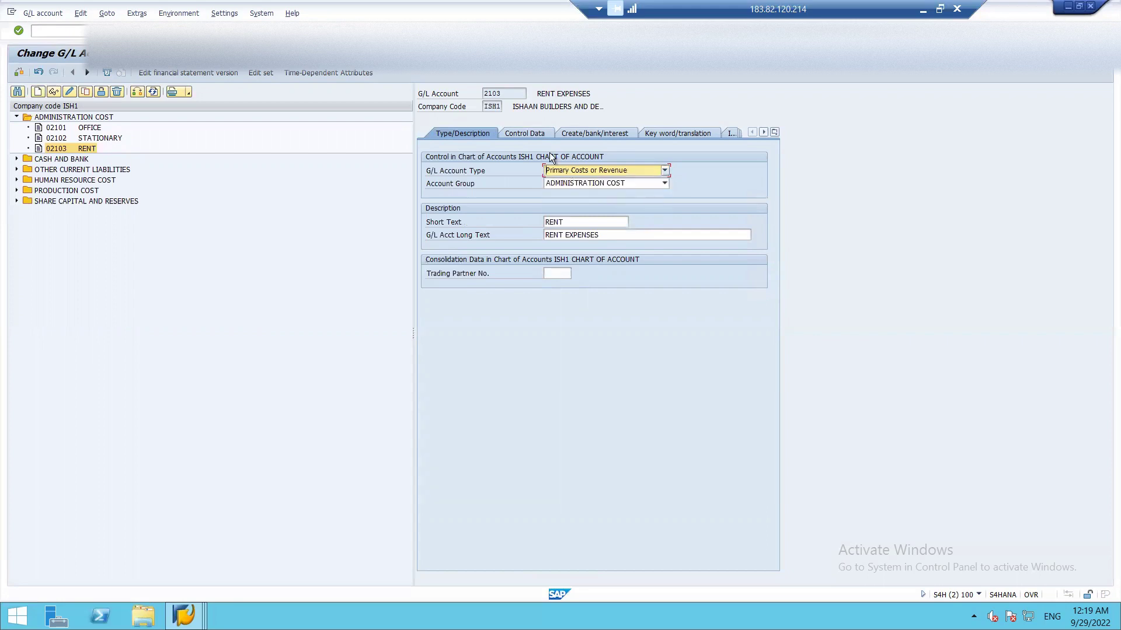
{"action": "left_click", "coordinate": [531, 135]}
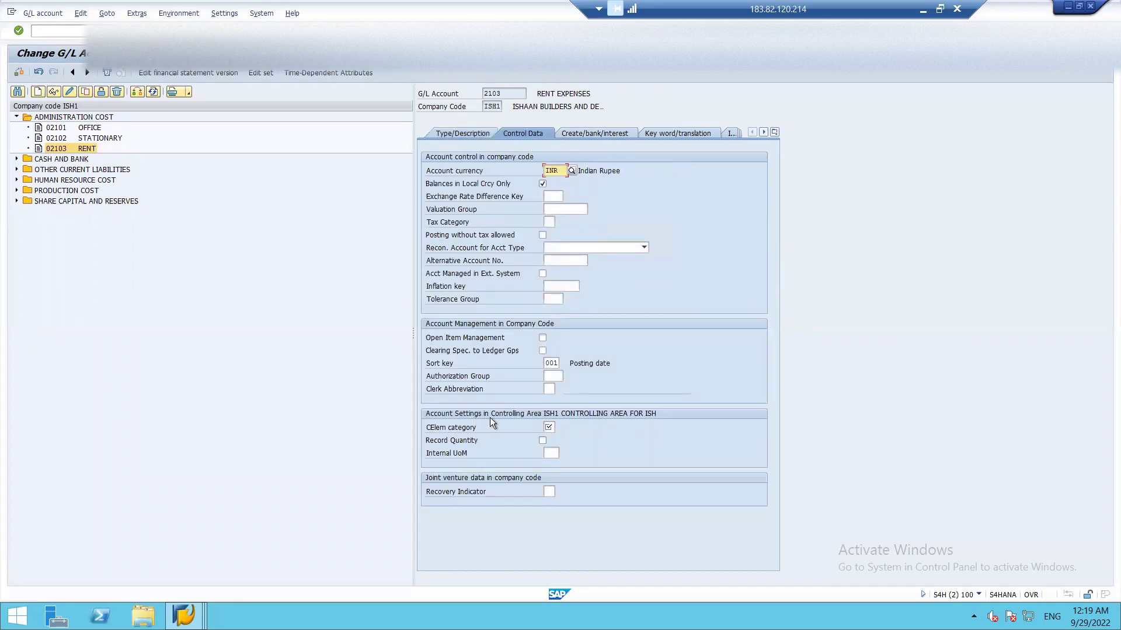
{"action": "left_click", "coordinate": [550, 426]}
{"action": "left_click", "coordinate": [559, 426]}
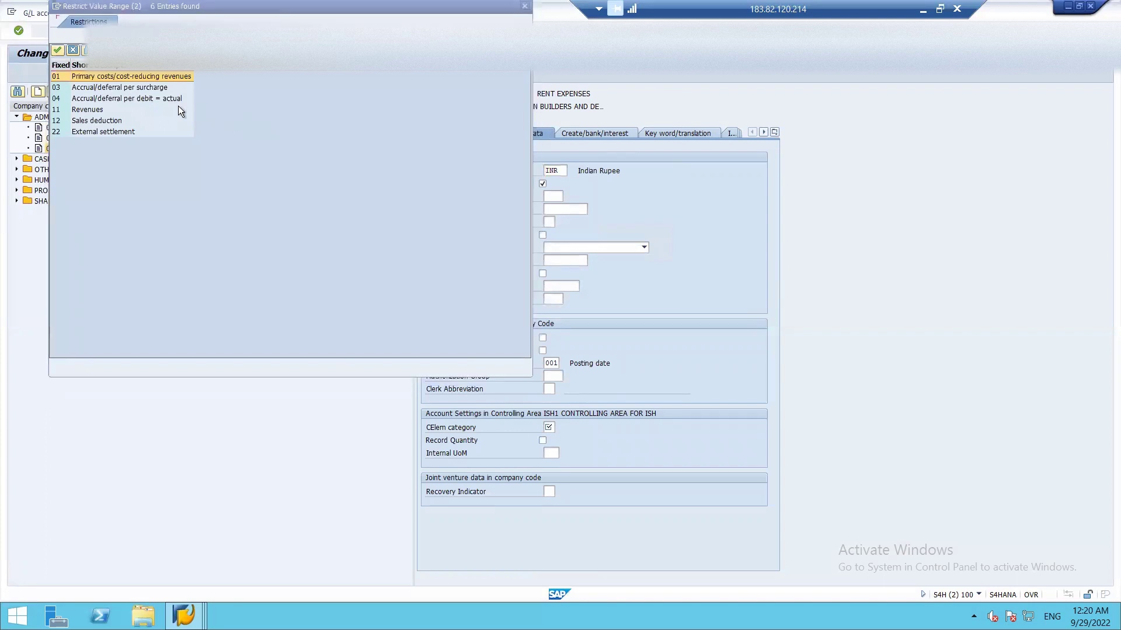
{"action": "left_click", "coordinate": [125, 76]}
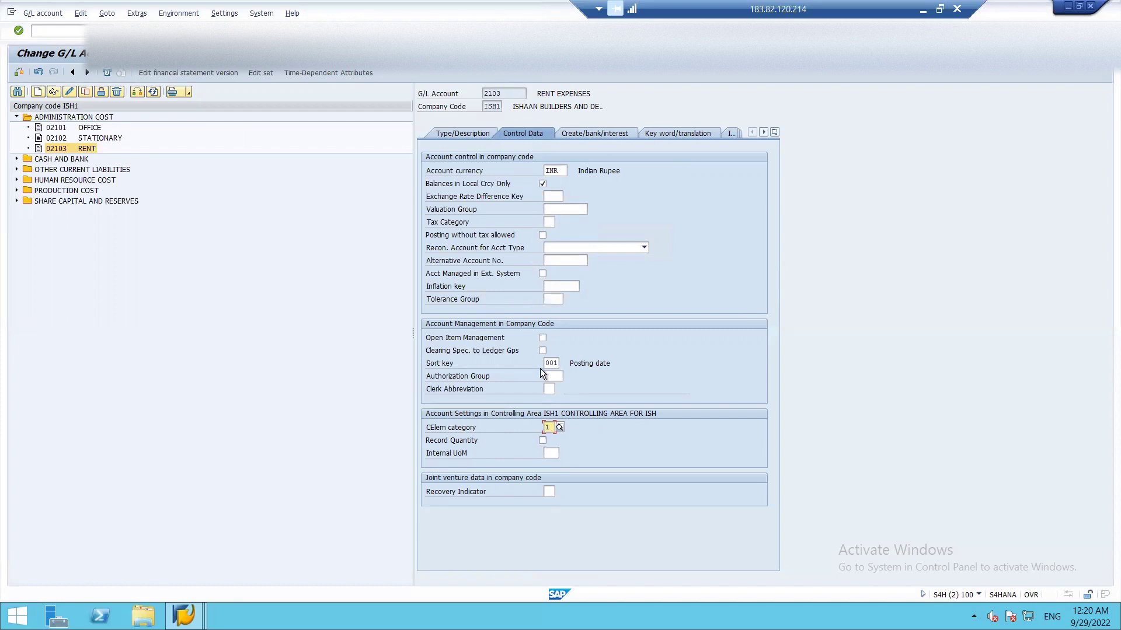
{"action": "left_click", "coordinate": [586, 130]}
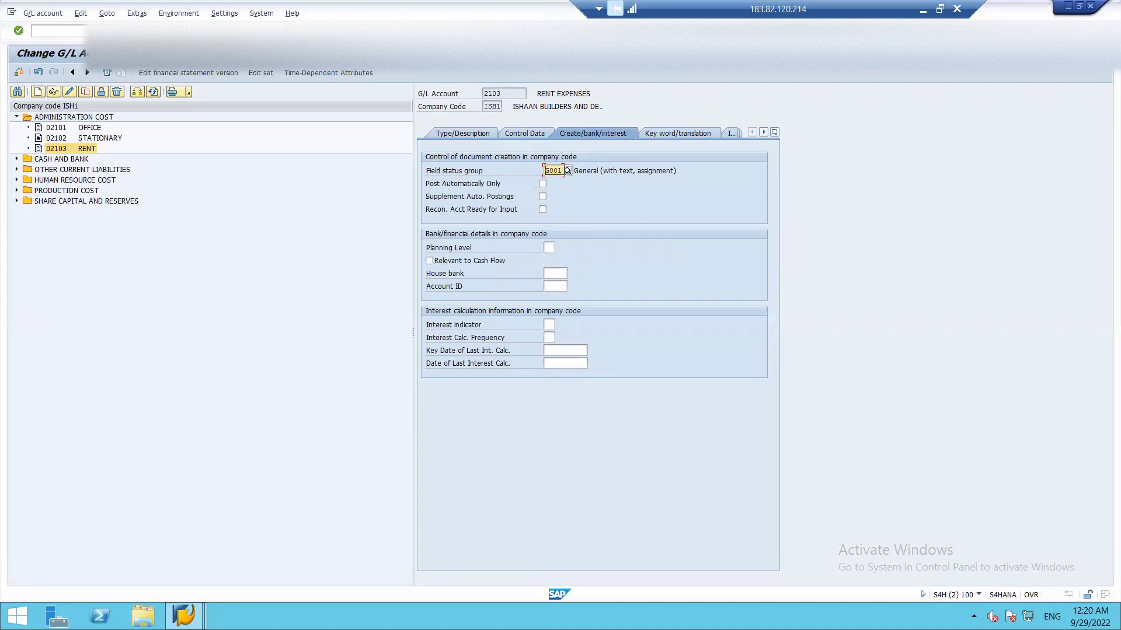
- Set field status group G004 Cost accounts and save account 2103, accepting the warnings
{"action": "key", "text": "BackSpace"}
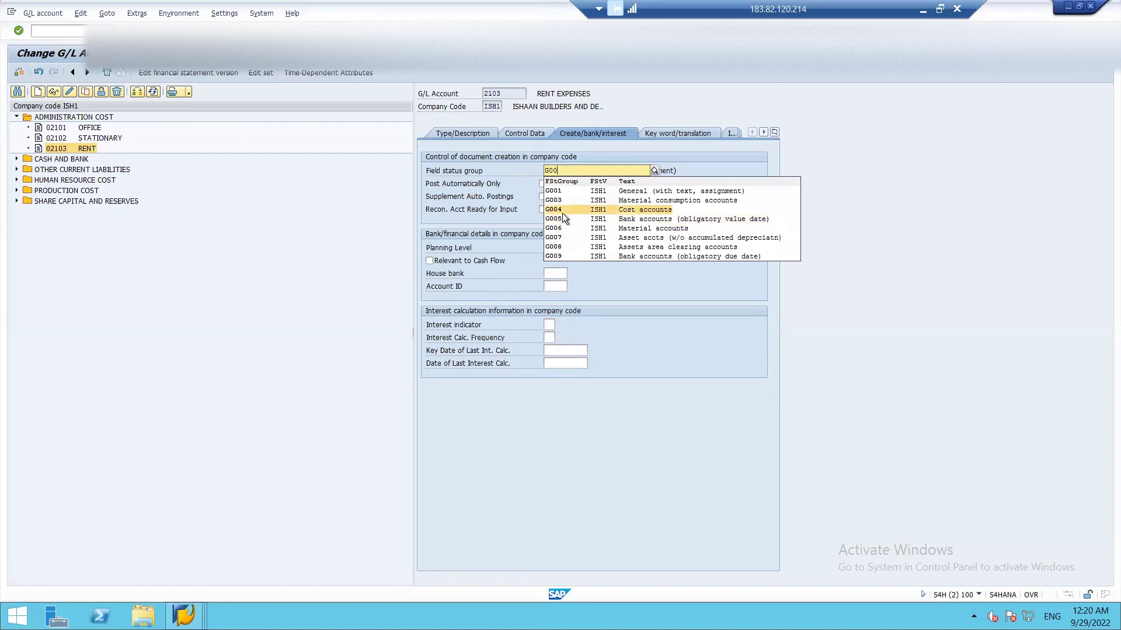
{"action": "left_click", "coordinate": [562, 212]}
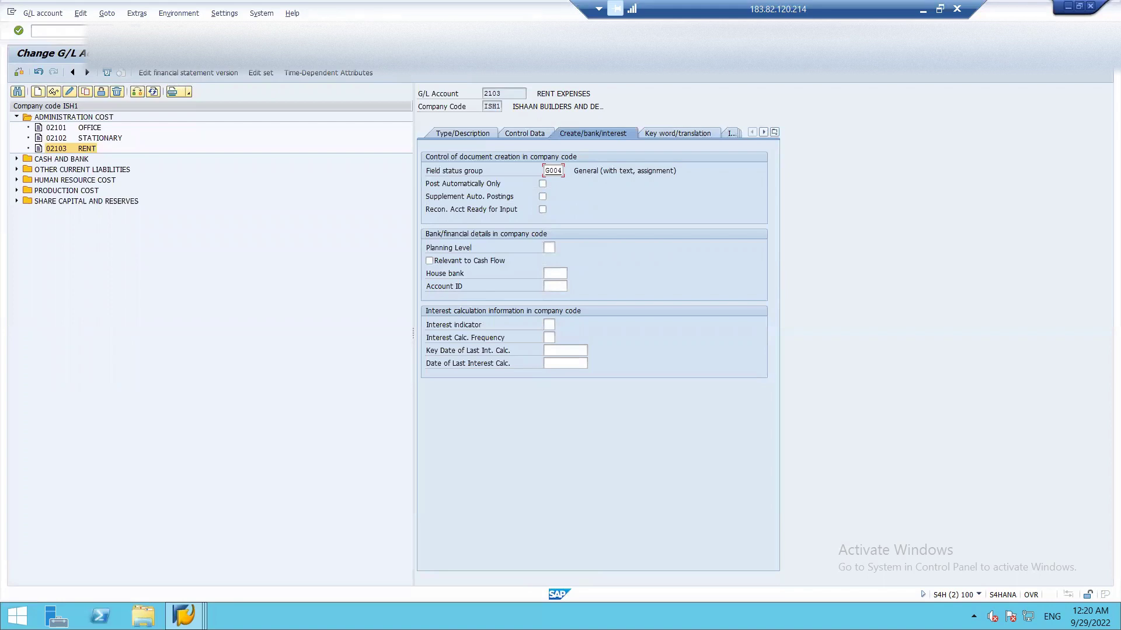
{"action": "left_click", "coordinate": [140, 31]}
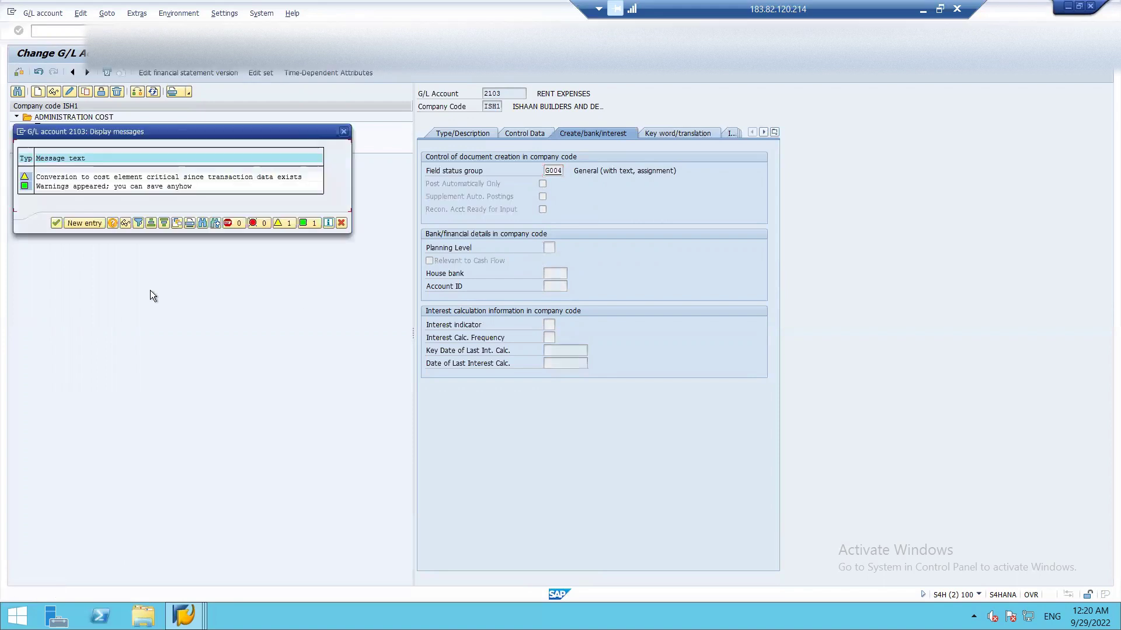
{"action": "left_click", "coordinate": [59, 222]}
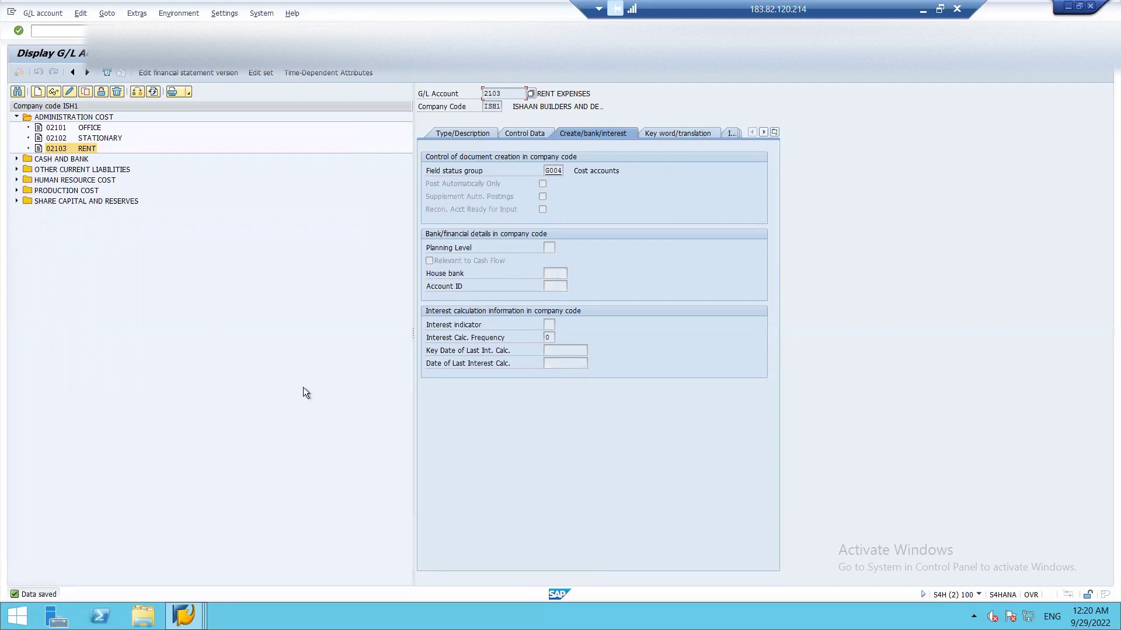
- Return to the menu, collapse the G/L Accounts branch, and briefly open FB50 before backing out
{"action": "key", "text": "F3"}
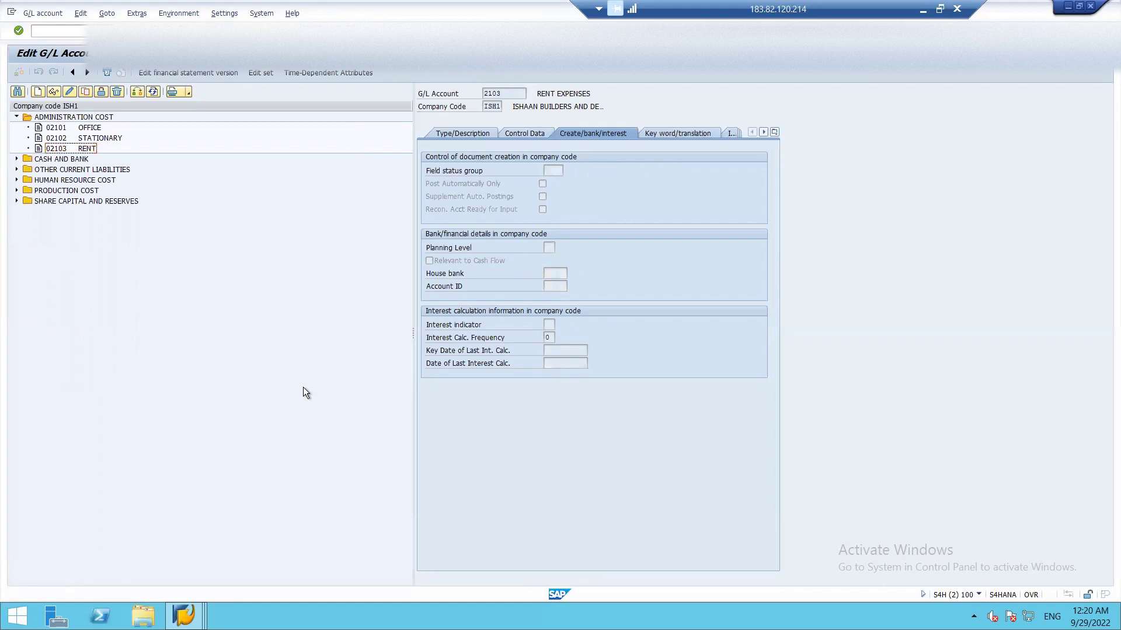
{"action": "key", "text": "F3"}
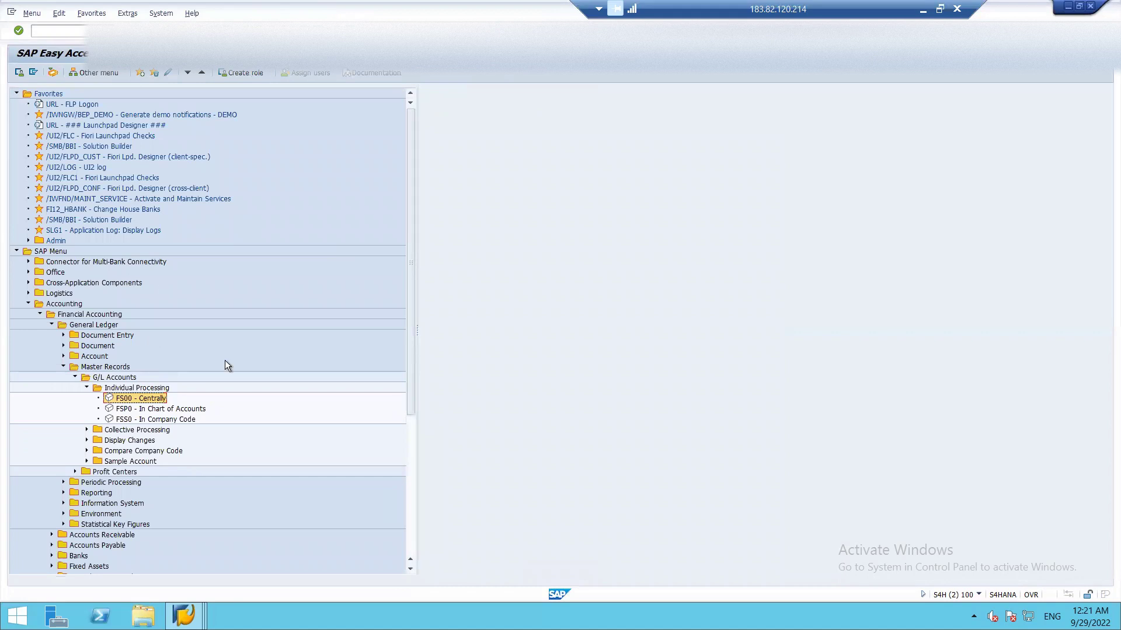
{"action": "mouse_move", "coordinate": [184, 616]}
{"action": "left_click", "coordinate": [87, 388]}
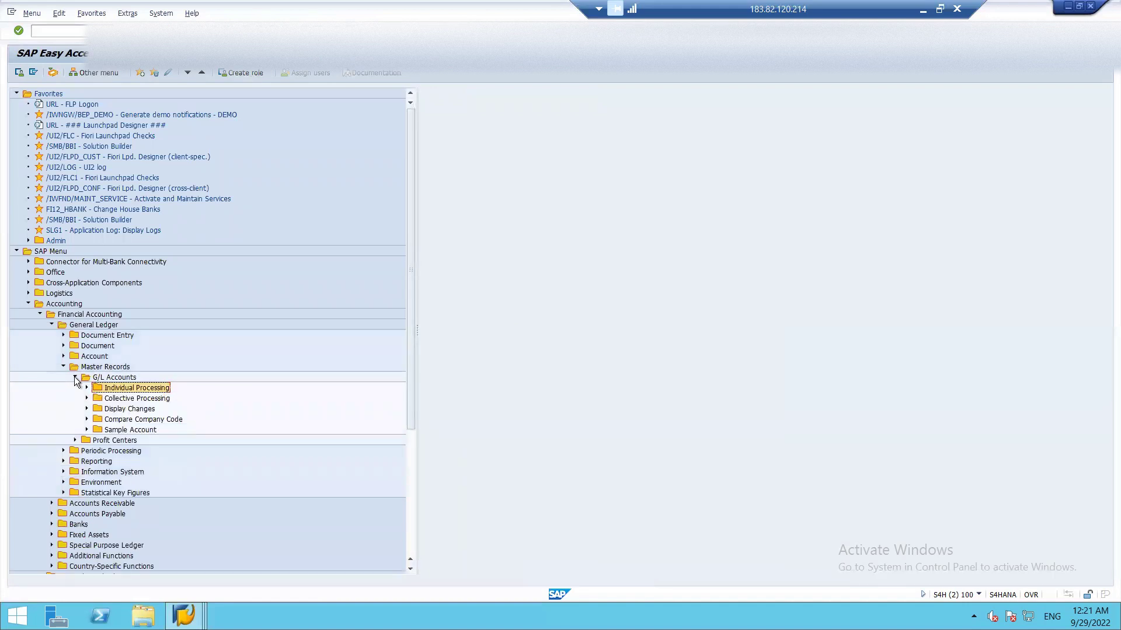
{"action": "left_click", "coordinate": [75, 378]}
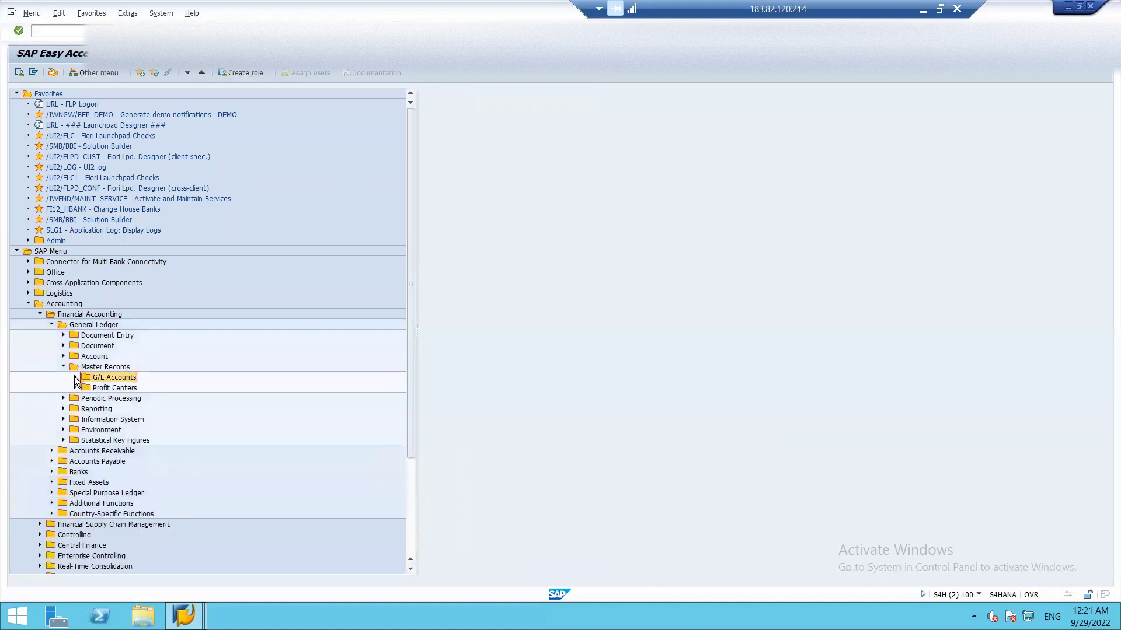
{"action": "left_click", "coordinate": [63, 335]}
{"action": "double_click", "coordinate": [105, 347]}
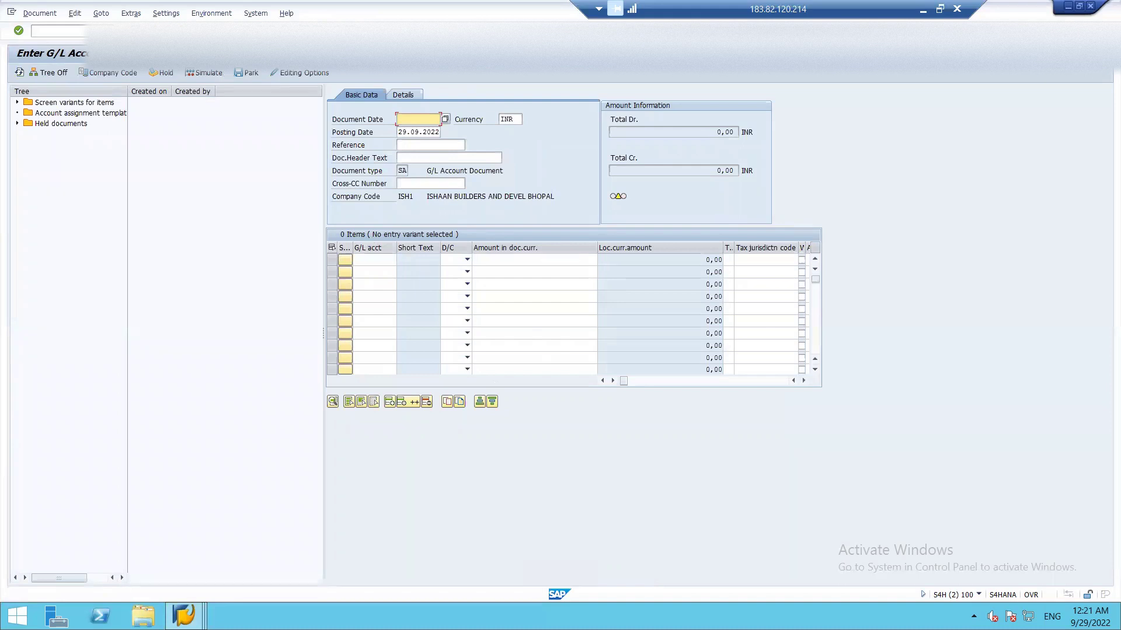
{"action": "key", "text": "F3"}
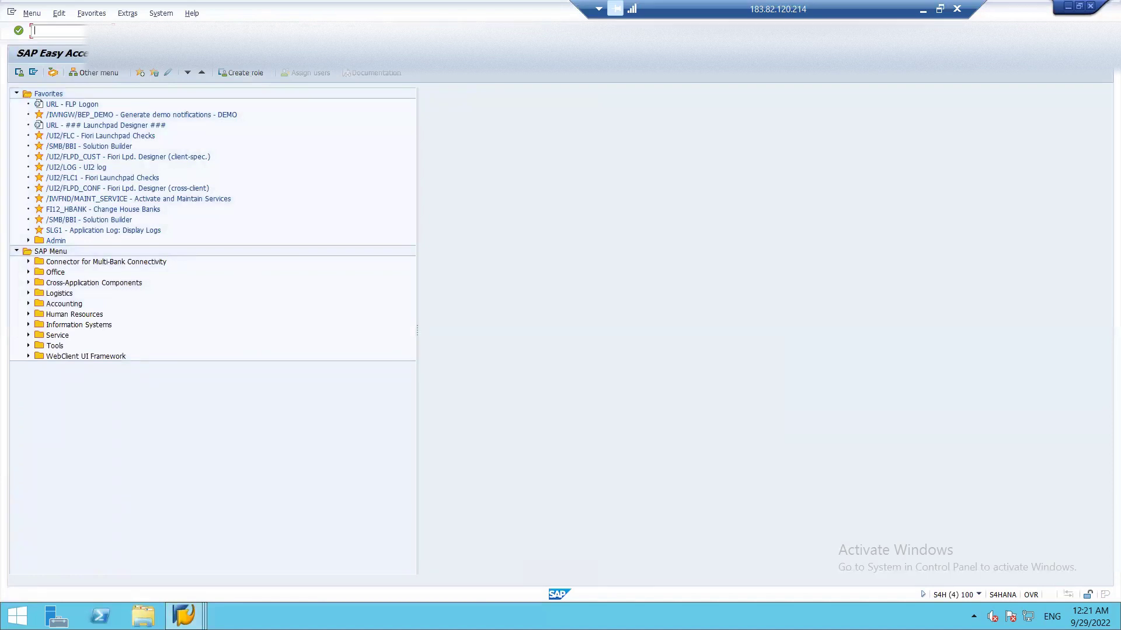
- Run SPRO and drill the SAP Reference IMG into Financial Accounting > General Ledger Accounting > Master Data
{"action": "type", "text": "SPRO"}
{"action": "key", "text": "Return"}
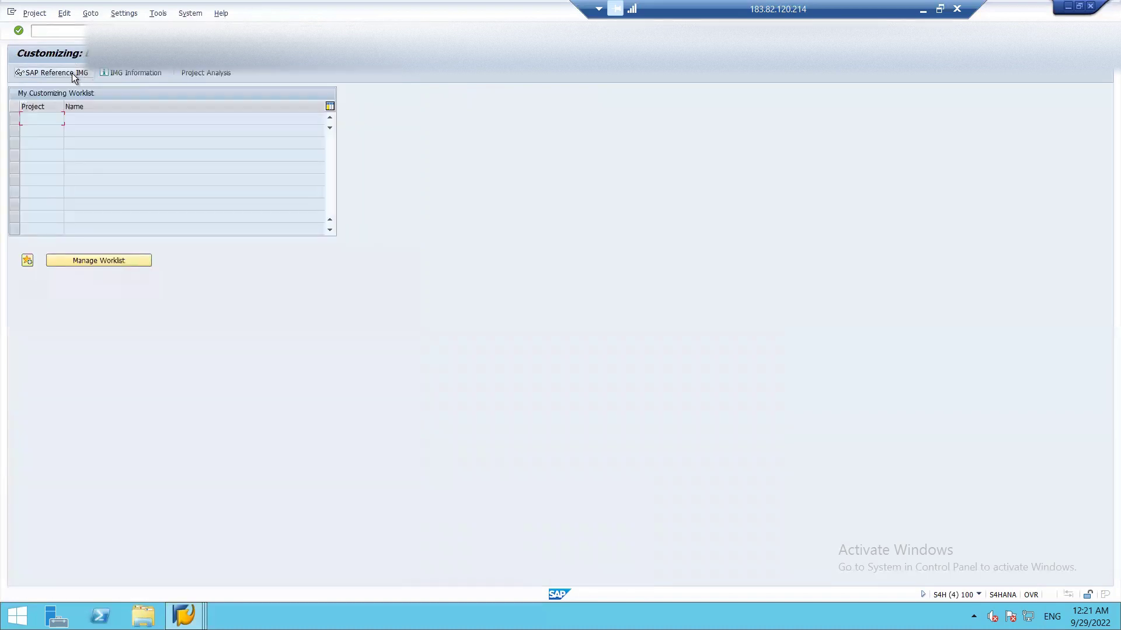
{"action": "left_click", "coordinate": [72, 72]}
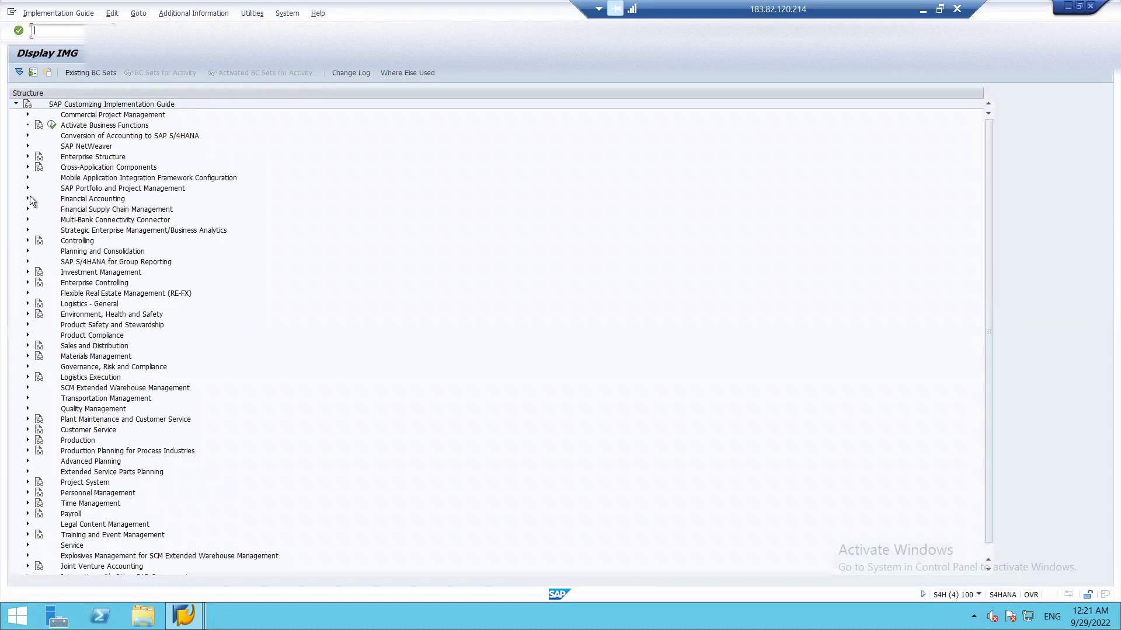
{"action": "left_click", "coordinate": [27, 199]}
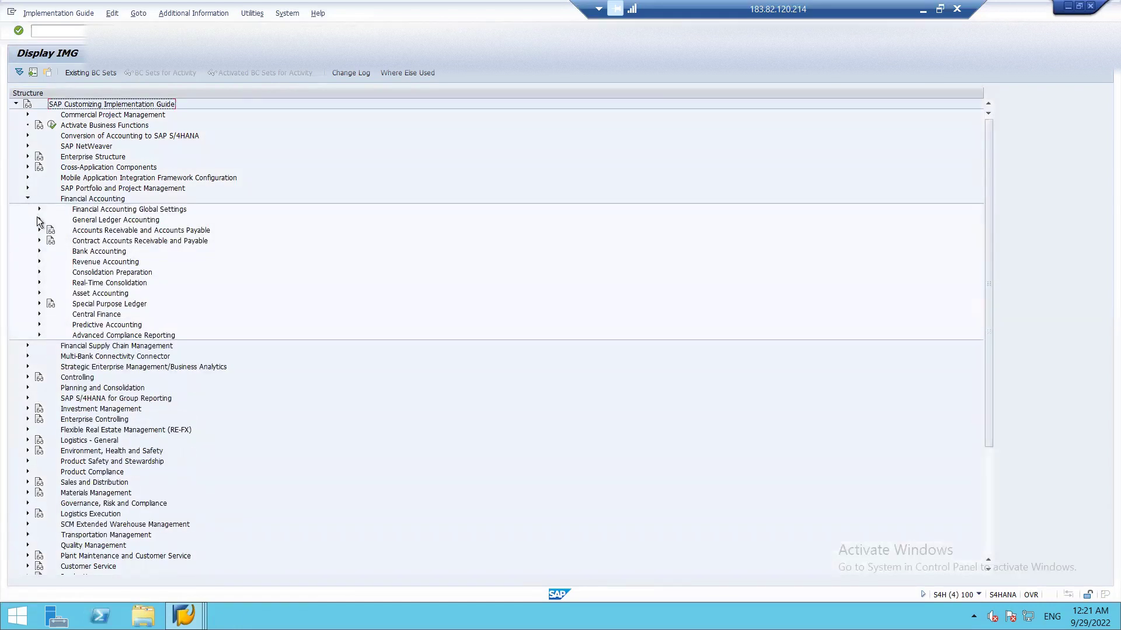
{"action": "left_click", "coordinate": [38, 219]}
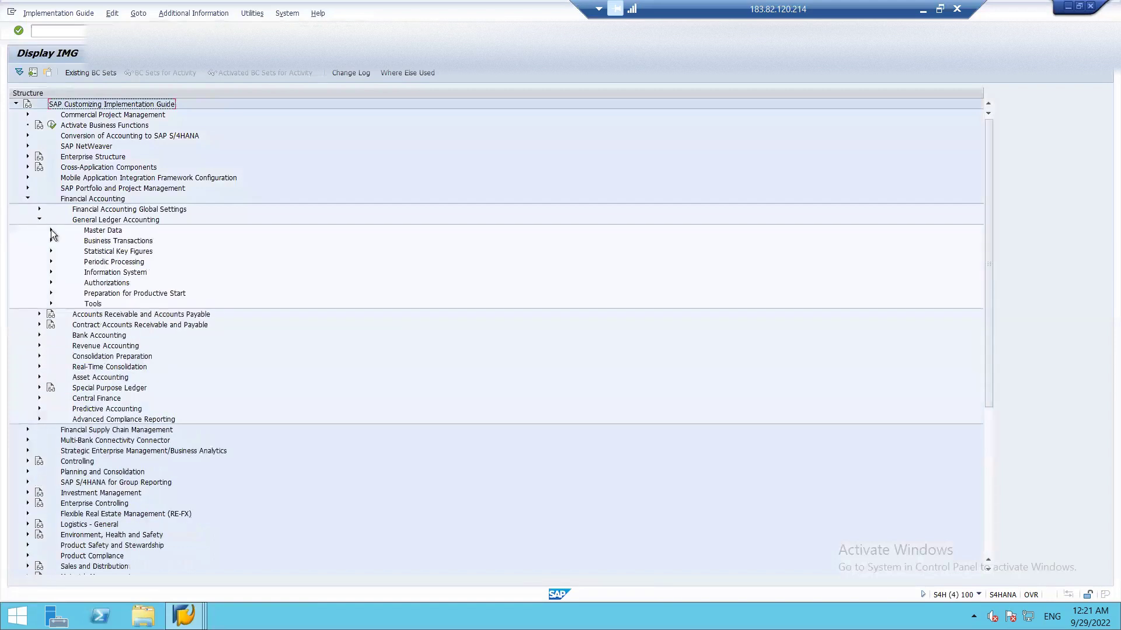
{"action": "left_click", "coordinate": [50, 231]}
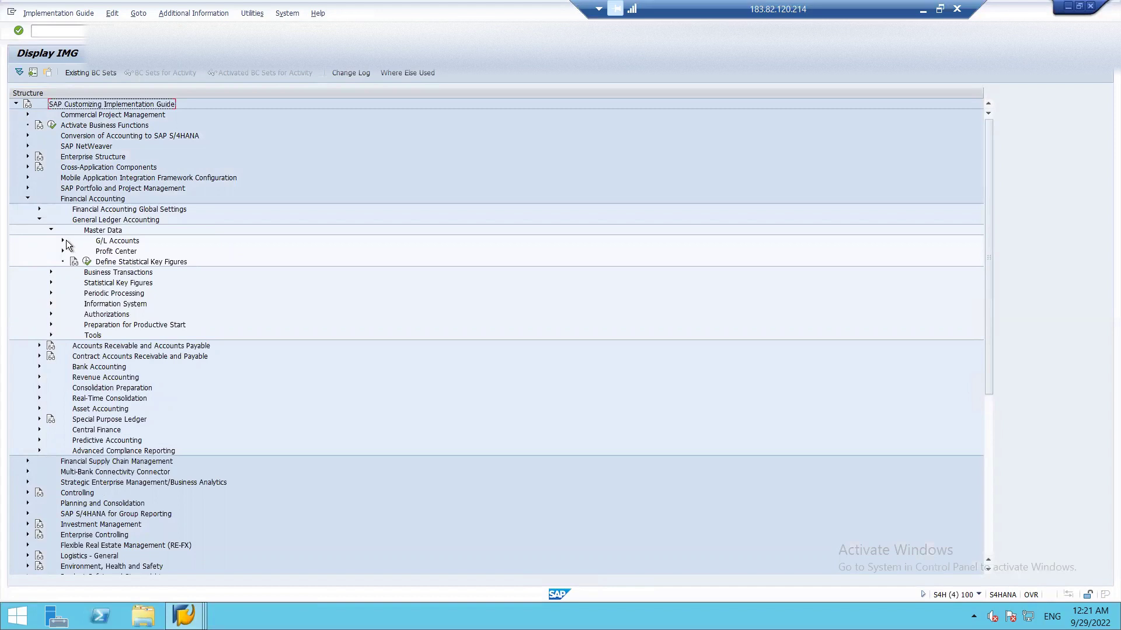
{"action": "left_click", "coordinate": [62, 240]}
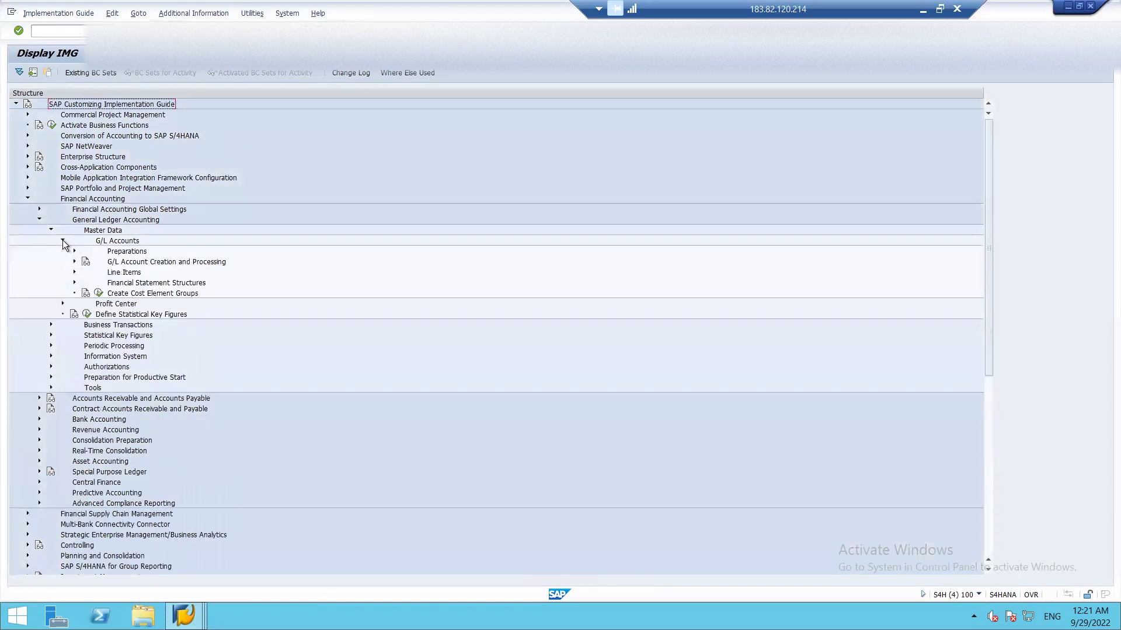
{"action": "left_click", "coordinate": [62, 240]}
- In the IMG tree, run Financial Accounting Global Settings > Ledgers > Fields > Define Field Status Variants
{"action": "left_click", "coordinate": [51, 231]}
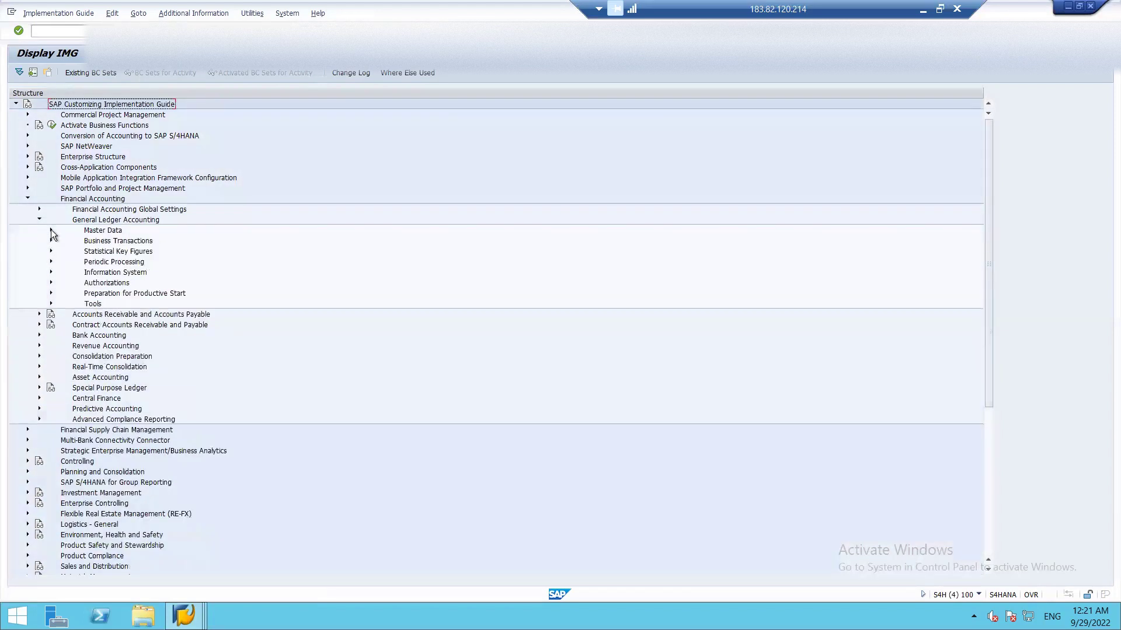
{"action": "left_click", "coordinate": [40, 219]}
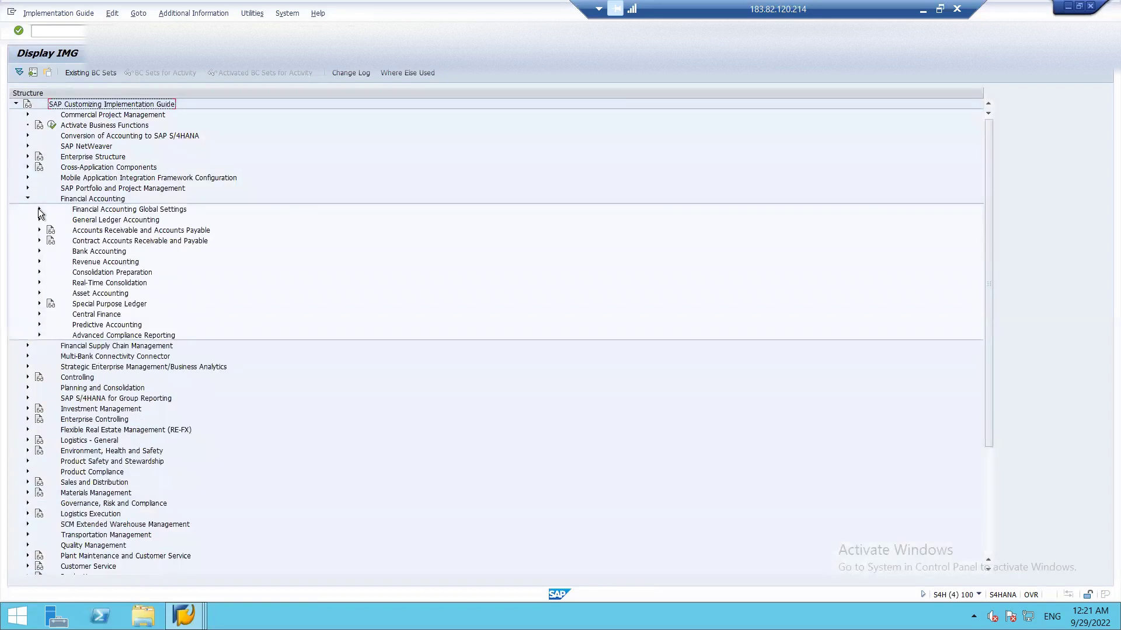
{"action": "left_click", "coordinate": [39, 211]}
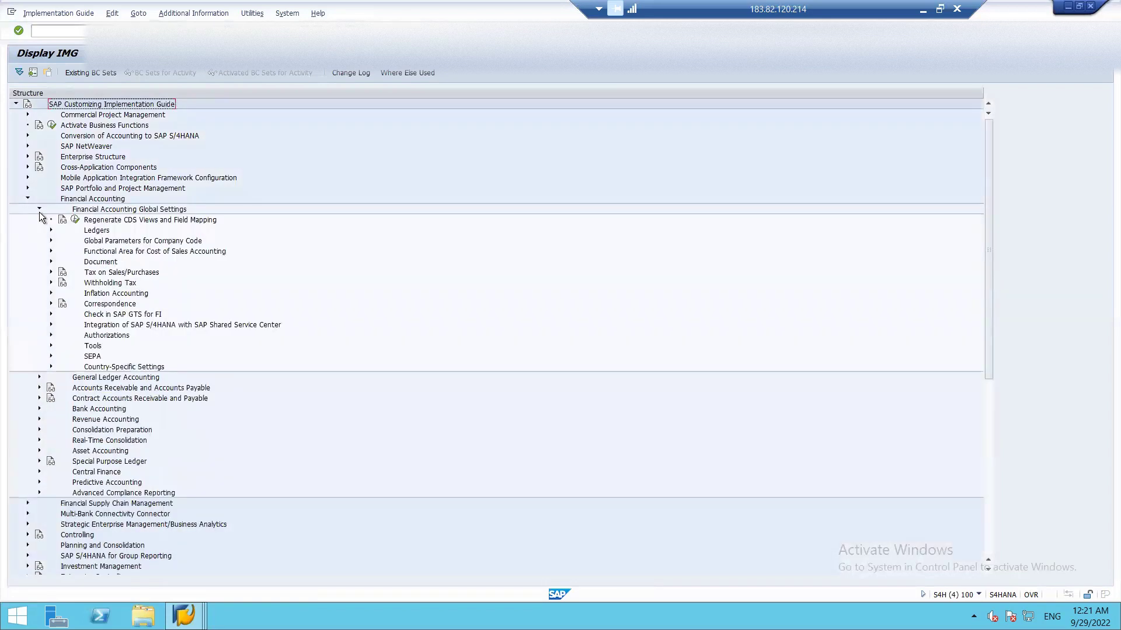
{"action": "left_click", "coordinate": [51, 230]}
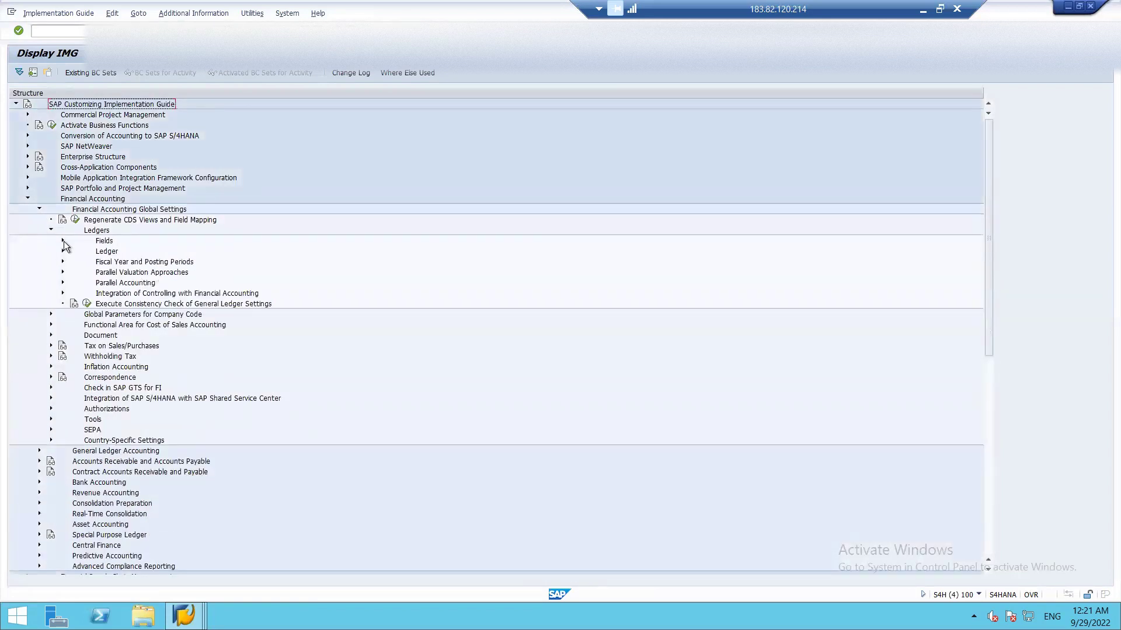
{"action": "left_click", "coordinate": [63, 240]}
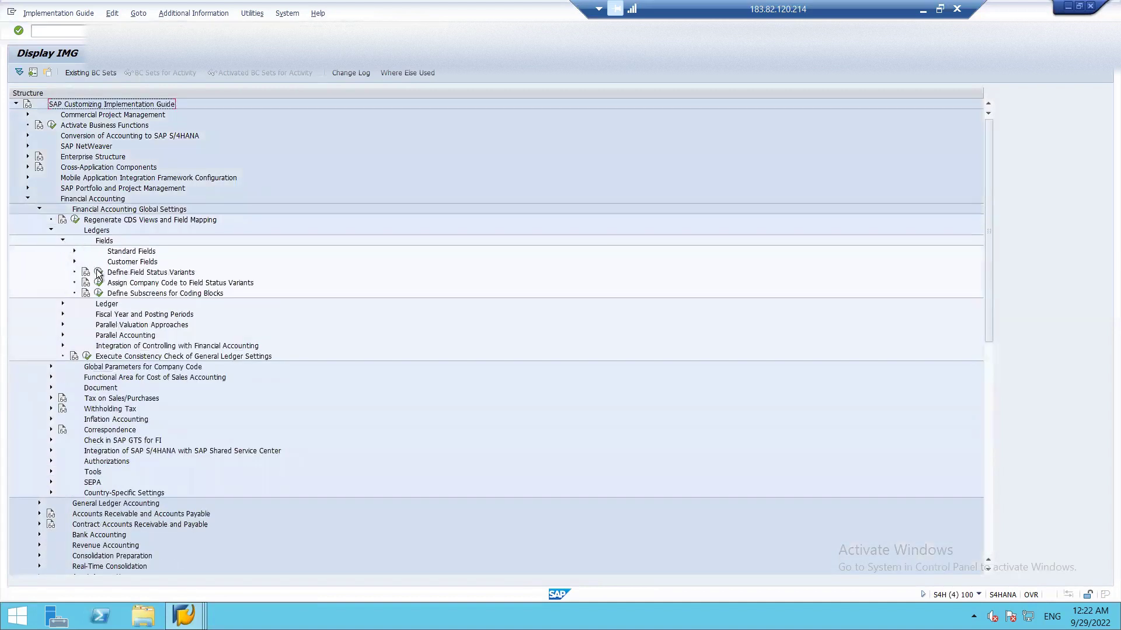
{"action": "left_click", "coordinate": [99, 272]}
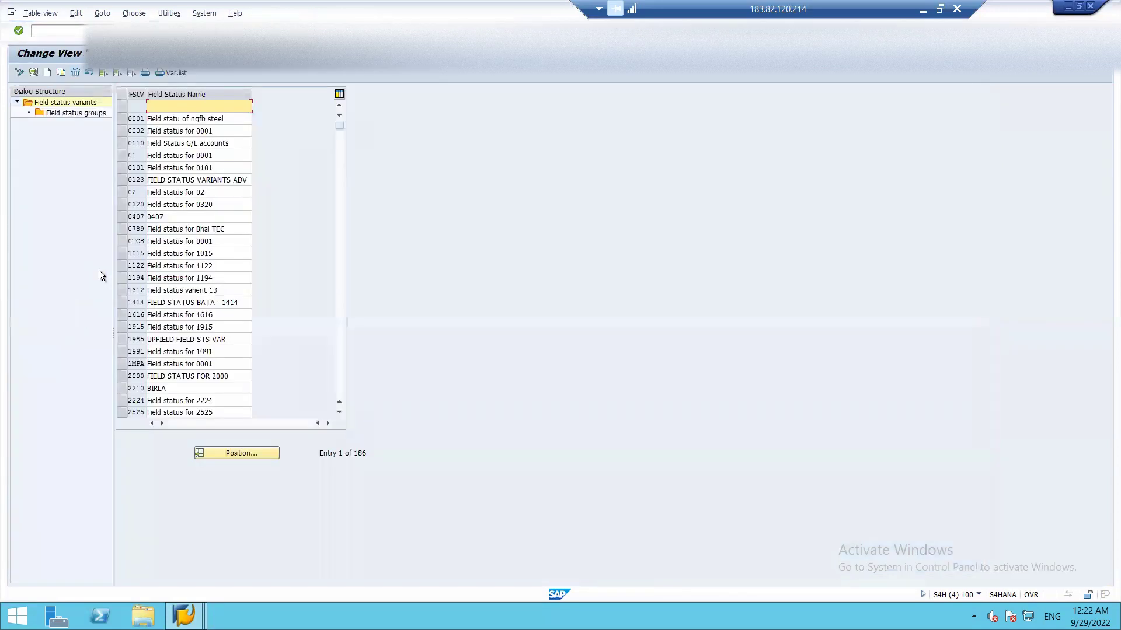
- Jump to variant ISH1 and open its field status group G004 Cost accounts
{"action": "left_click", "coordinate": [211, 452]}
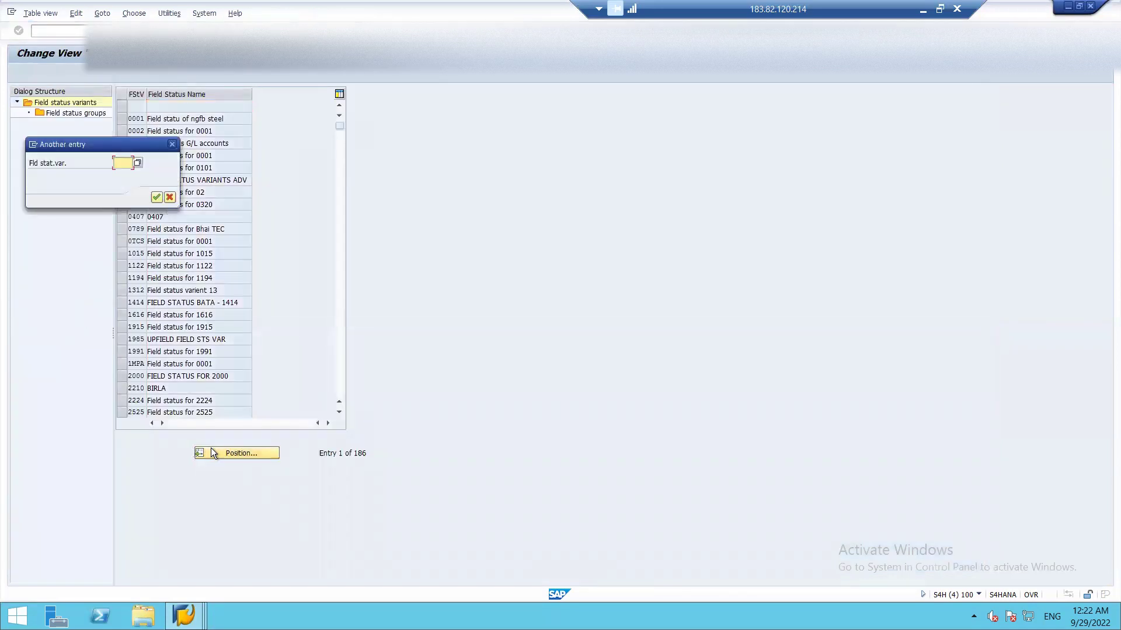
{"action": "type", "text": "ISH"}
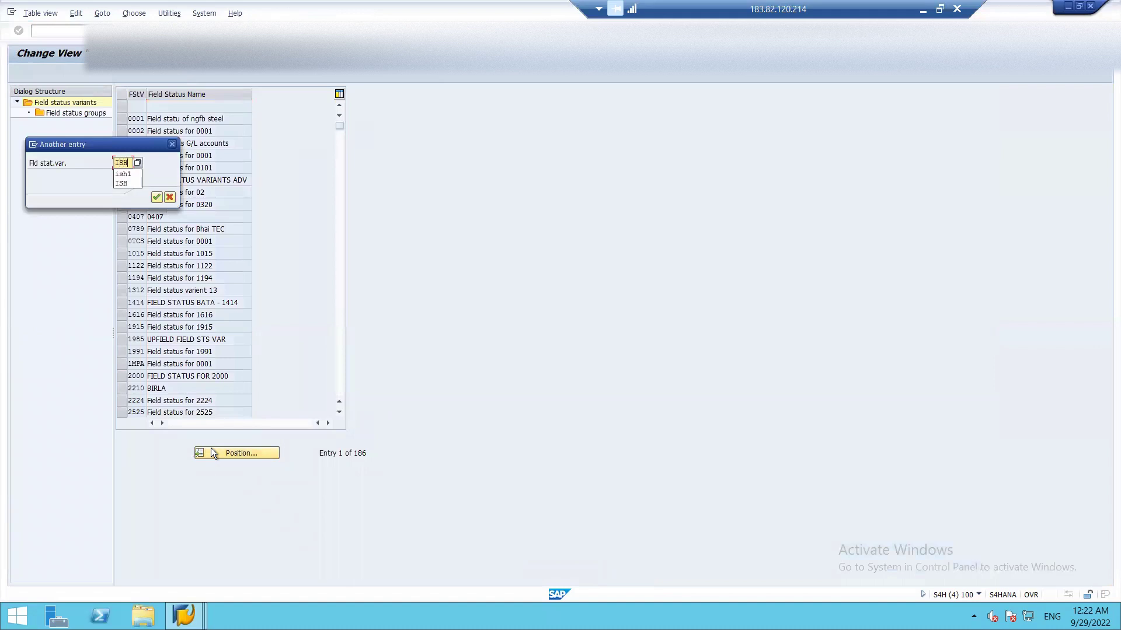
{"action": "key", "text": "Return"}
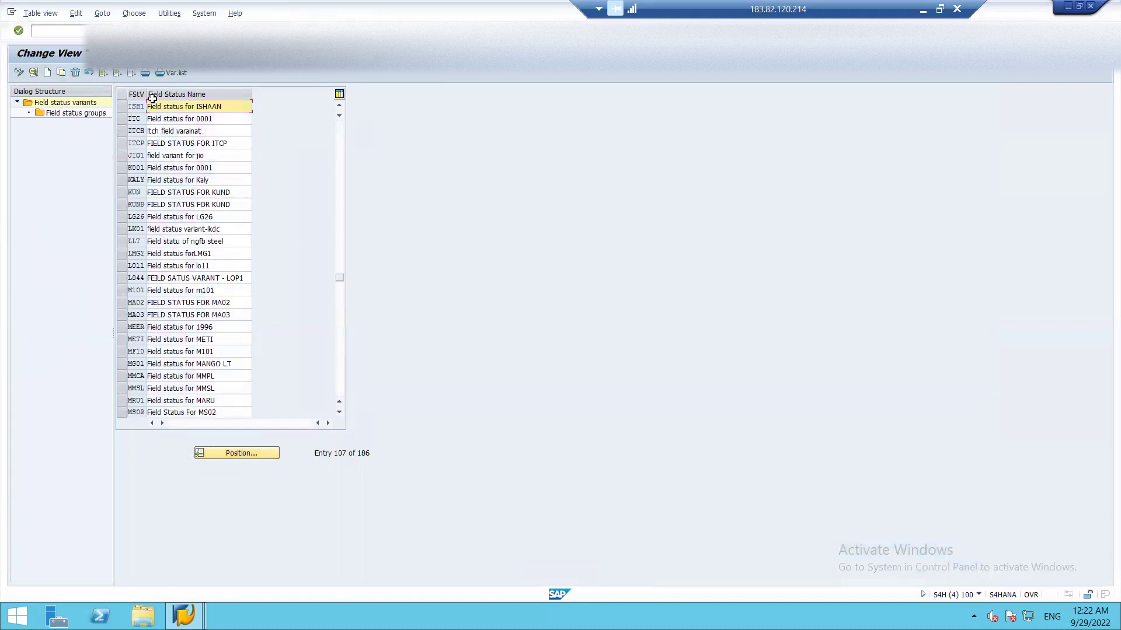
{"action": "left_click", "coordinate": [119, 106]}
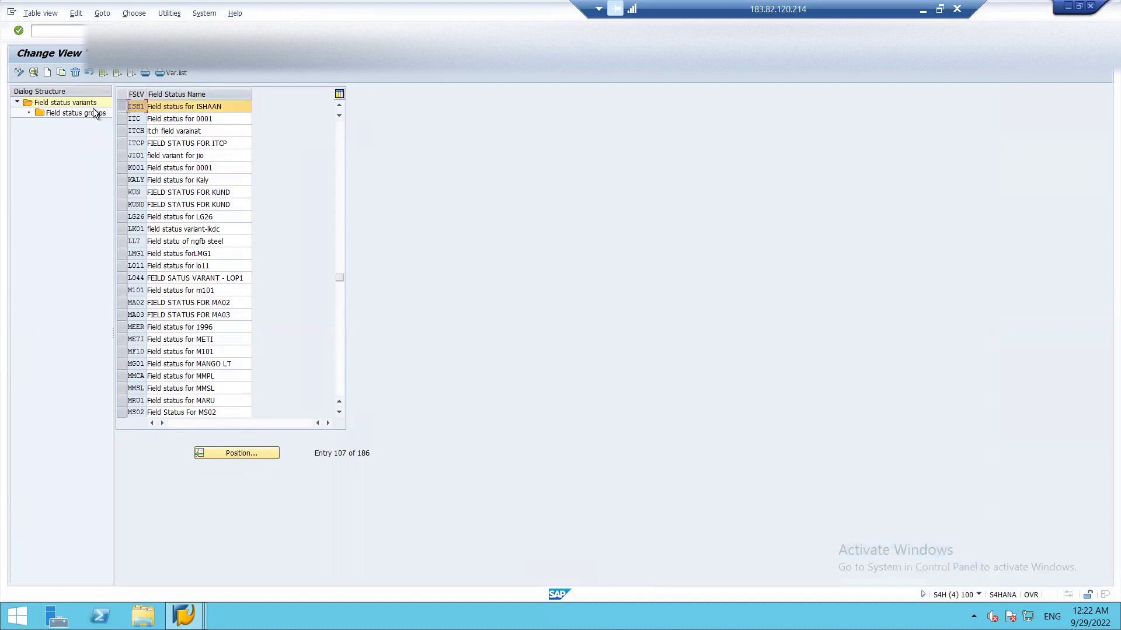
{"action": "double_click", "coordinate": [95, 112]}
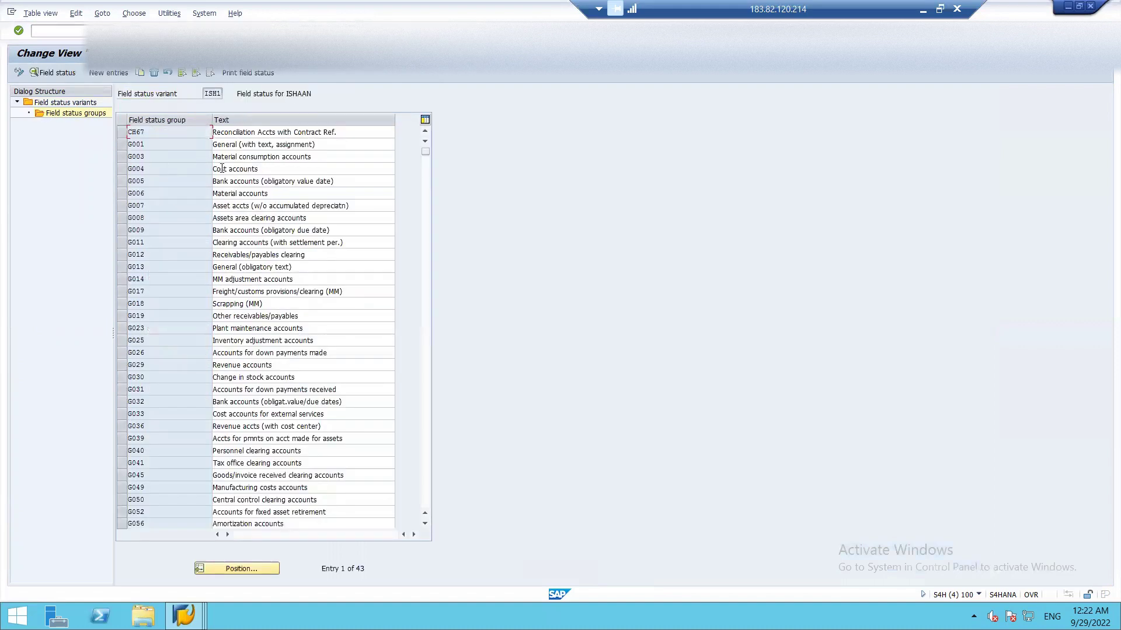
{"action": "double_click", "coordinate": [222, 168]}
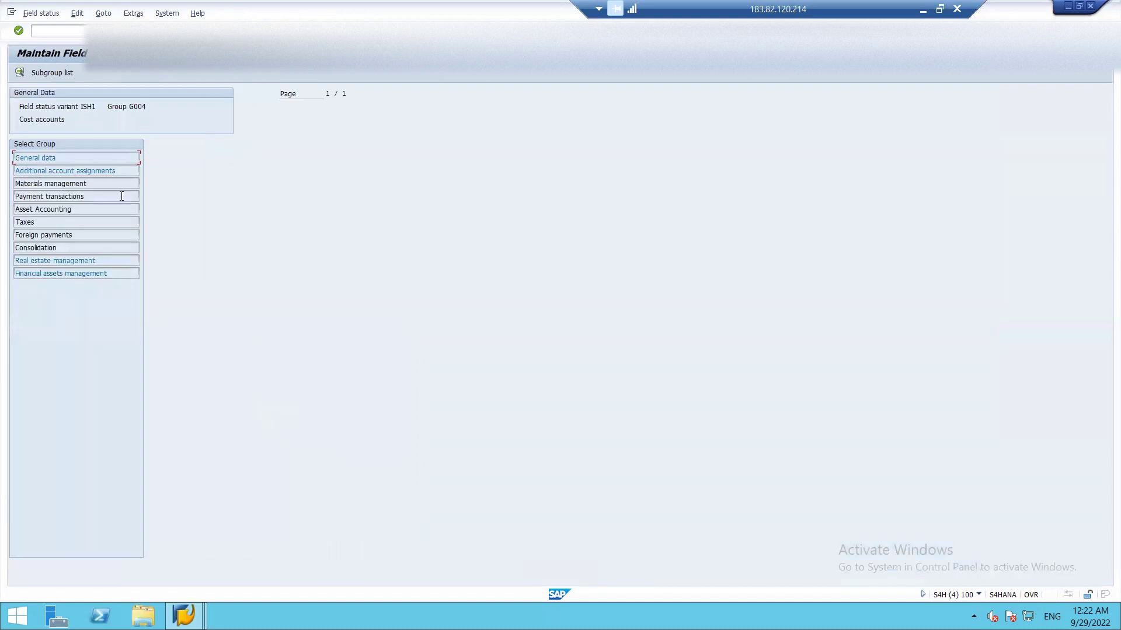
- Make Cost center a required entry under Additional account assignments and save it to a customizing request
{"action": "double_click", "coordinate": [64, 170]}
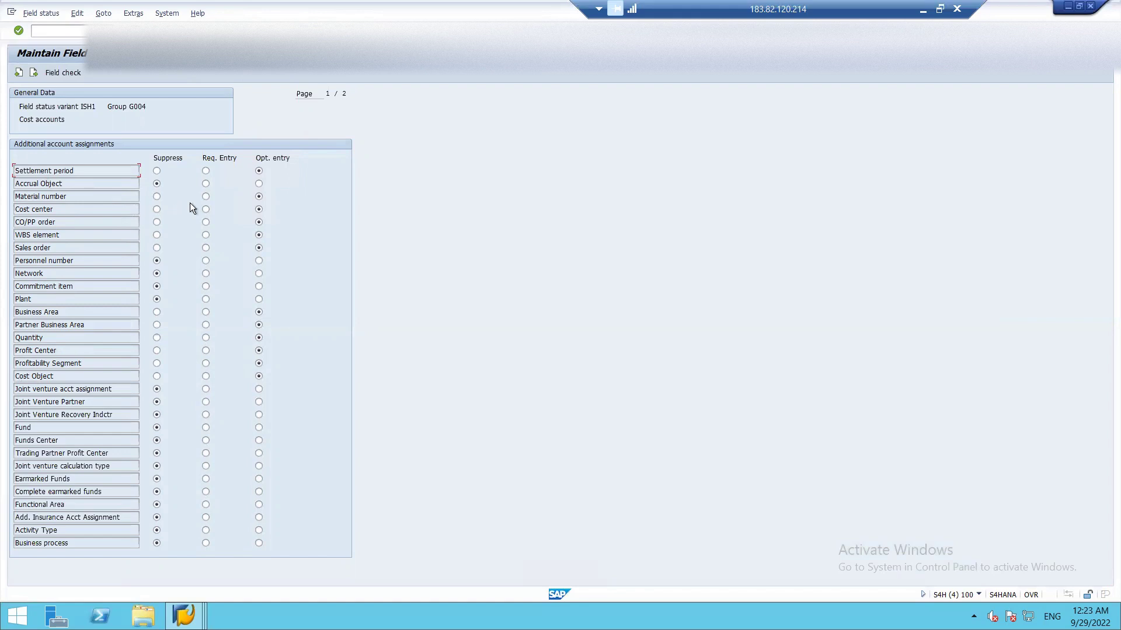
{"action": "left_click", "coordinate": [205, 211]}
{"action": "left_click", "coordinate": [134, 31]}
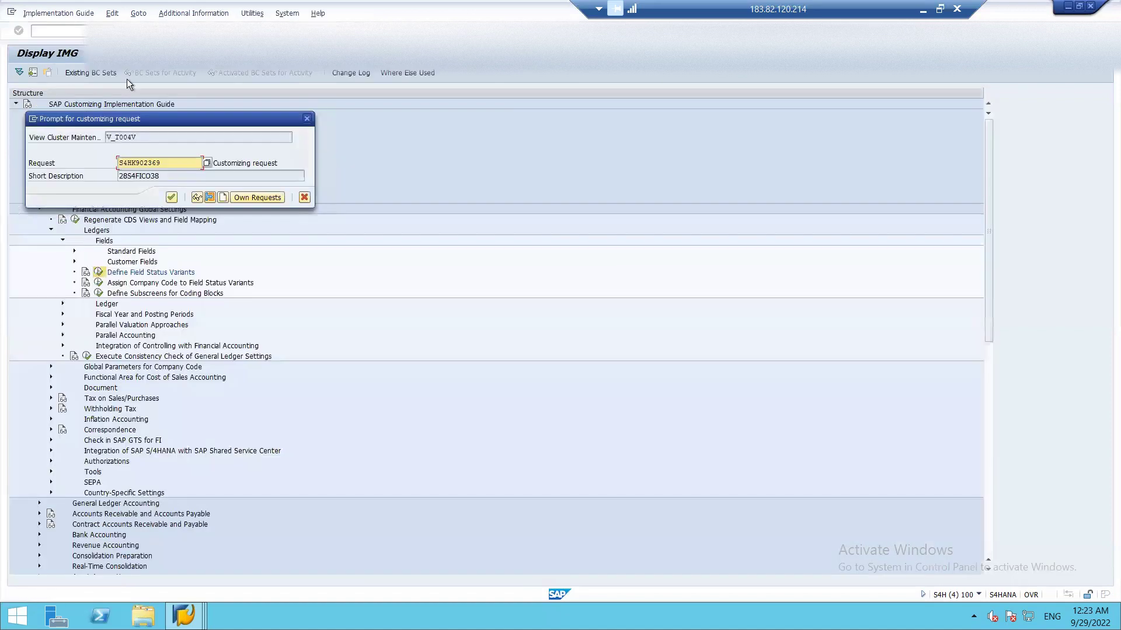
{"action": "left_click", "coordinate": [171, 197]}
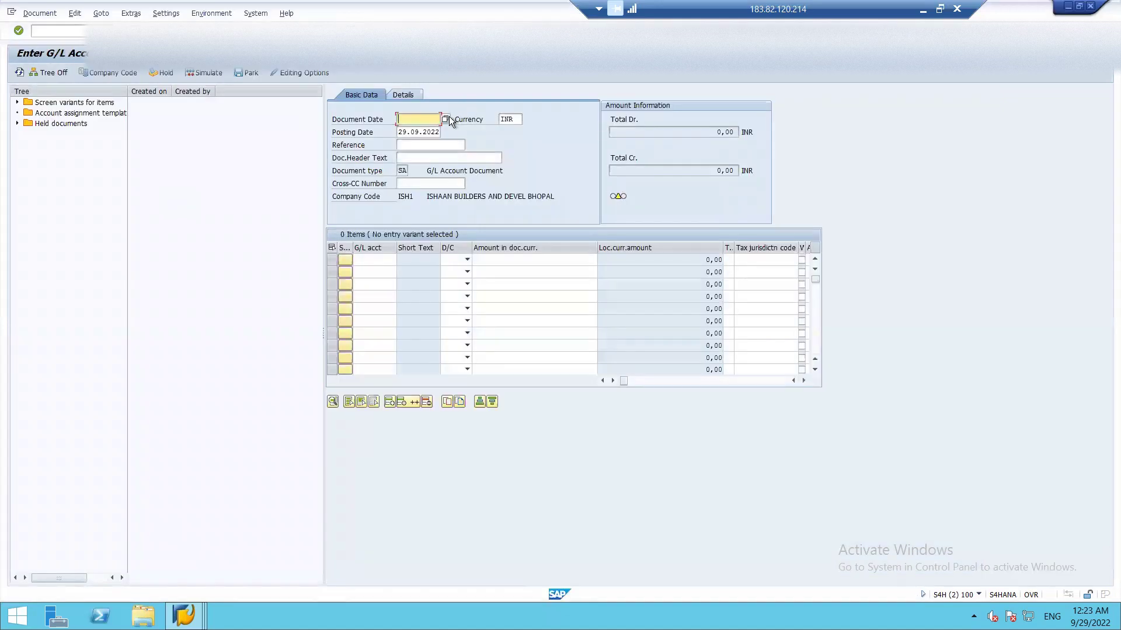
- Set the document date to 29.09.2022 and the reference to RENT DUE
{"action": "left_click", "coordinate": [446, 117]}
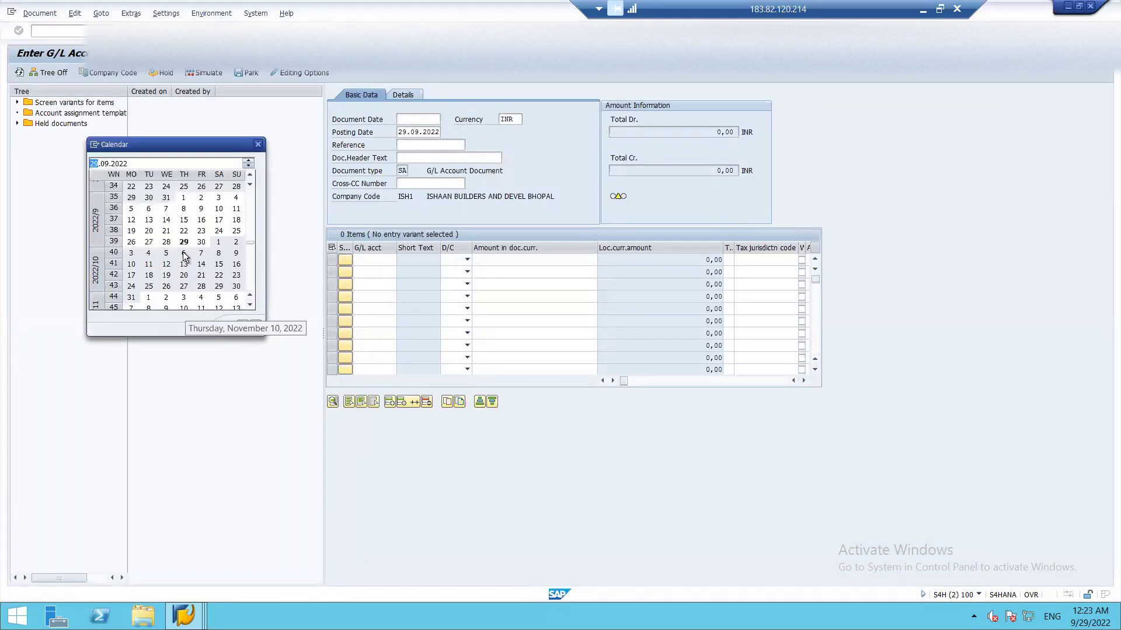
{"action": "double_click", "coordinate": [183, 243]}
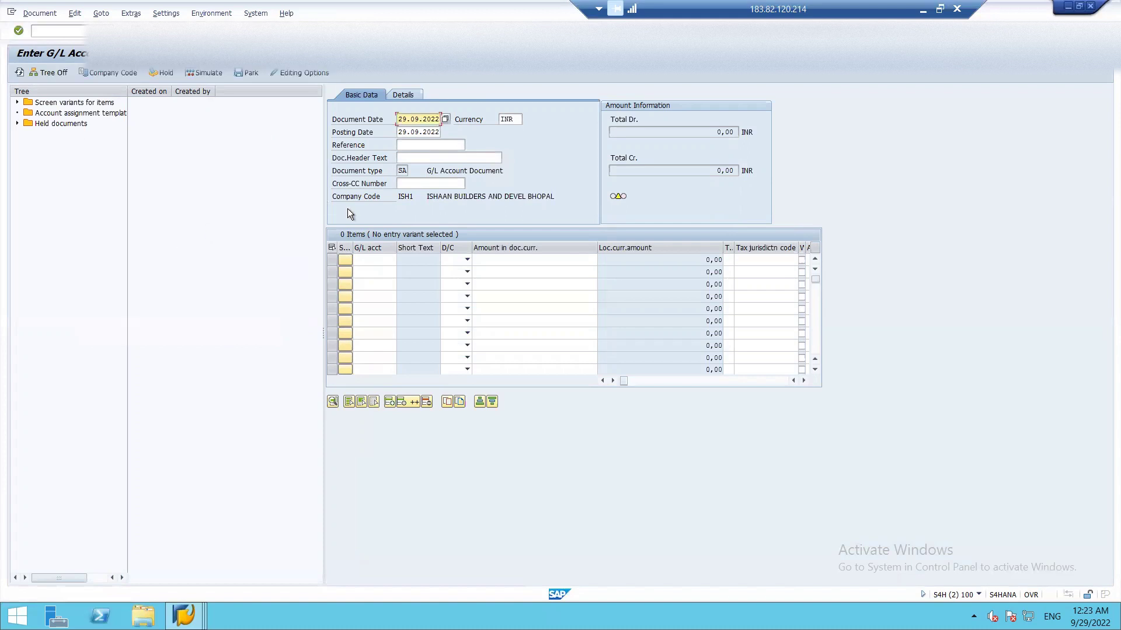
{"action": "left_click", "coordinate": [407, 145]}
{"action": "type", "text": "RENT"}
{"action": "left_click", "coordinate": [416, 156]}
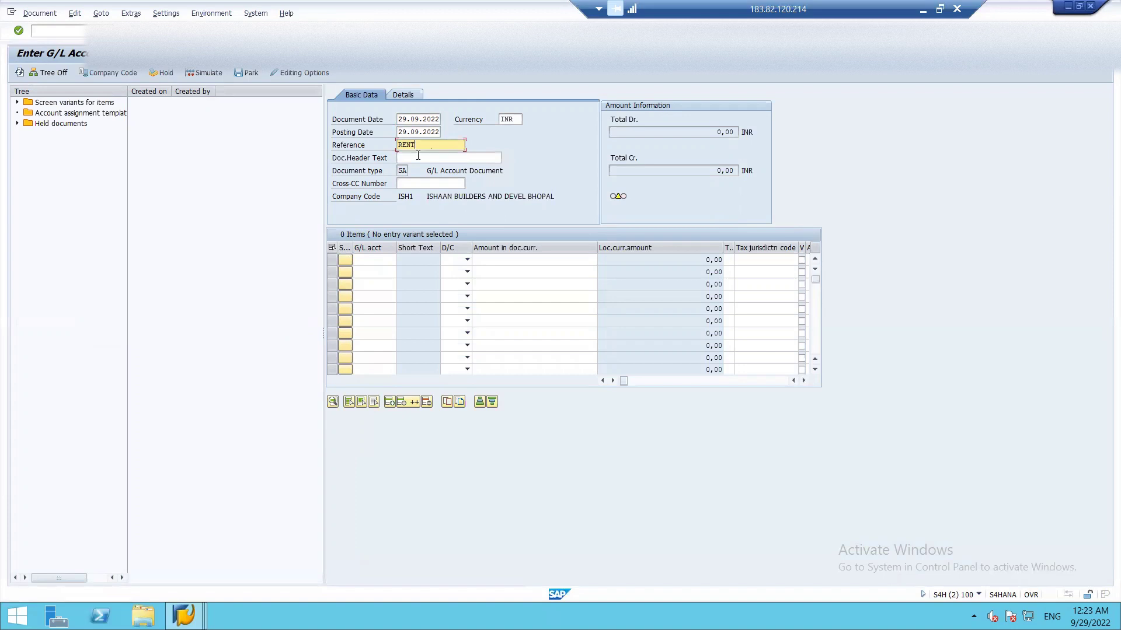
- Give line one G/L account 2103 RENT EXPENSES as a Debit of 10000
{"action": "left_click", "coordinate": [360, 257]}
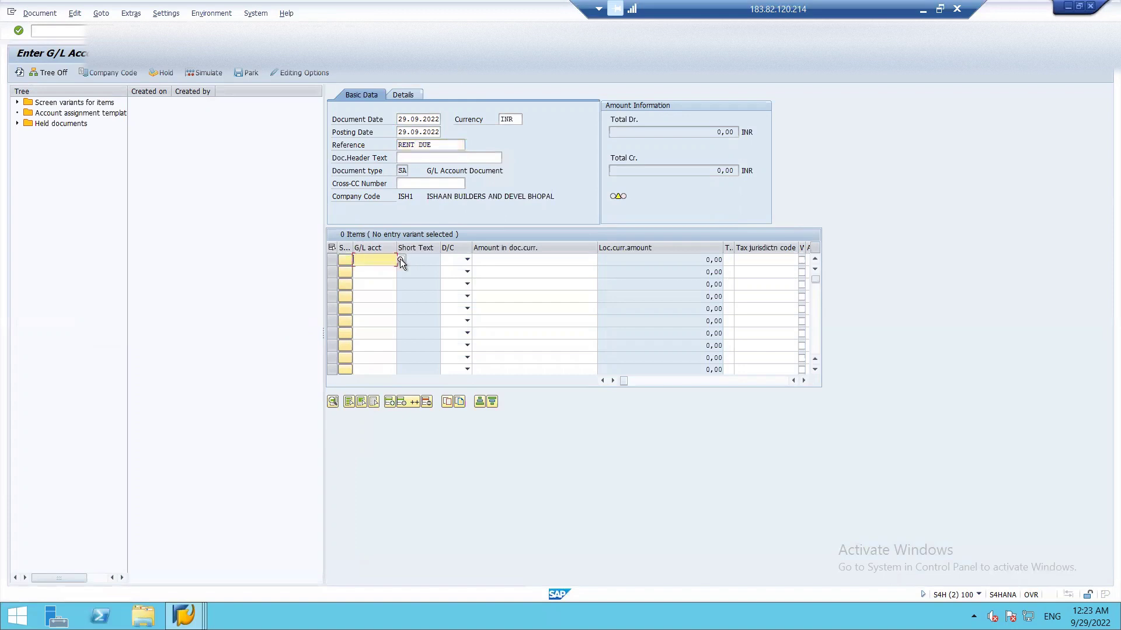
{"action": "left_click", "coordinate": [401, 258]}
{"action": "key", "text": "Return"}
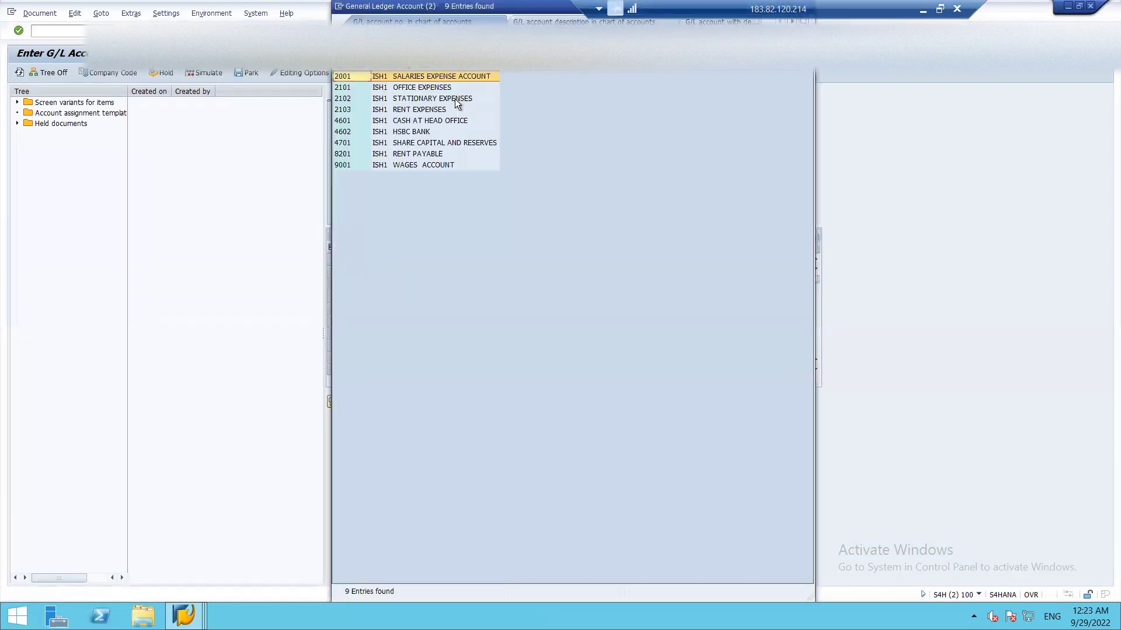
{"action": "double_click", "coordinate": [406, 113]}
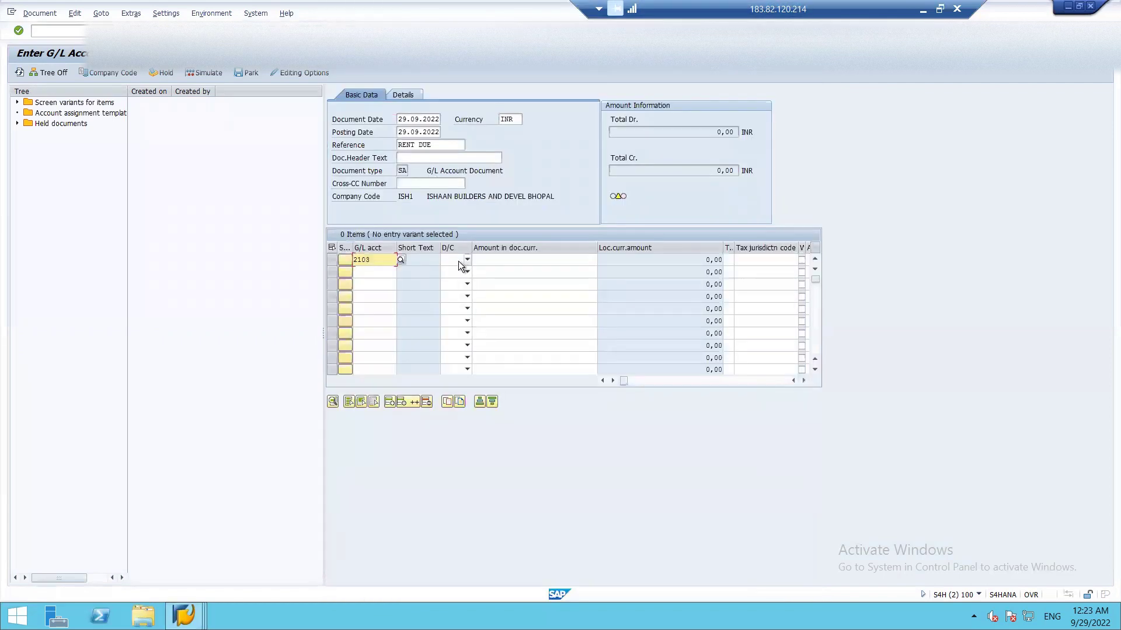
{"action": "left_click", "coordinate": [454, 260]}
{"action": "key", "text": "Tab"}
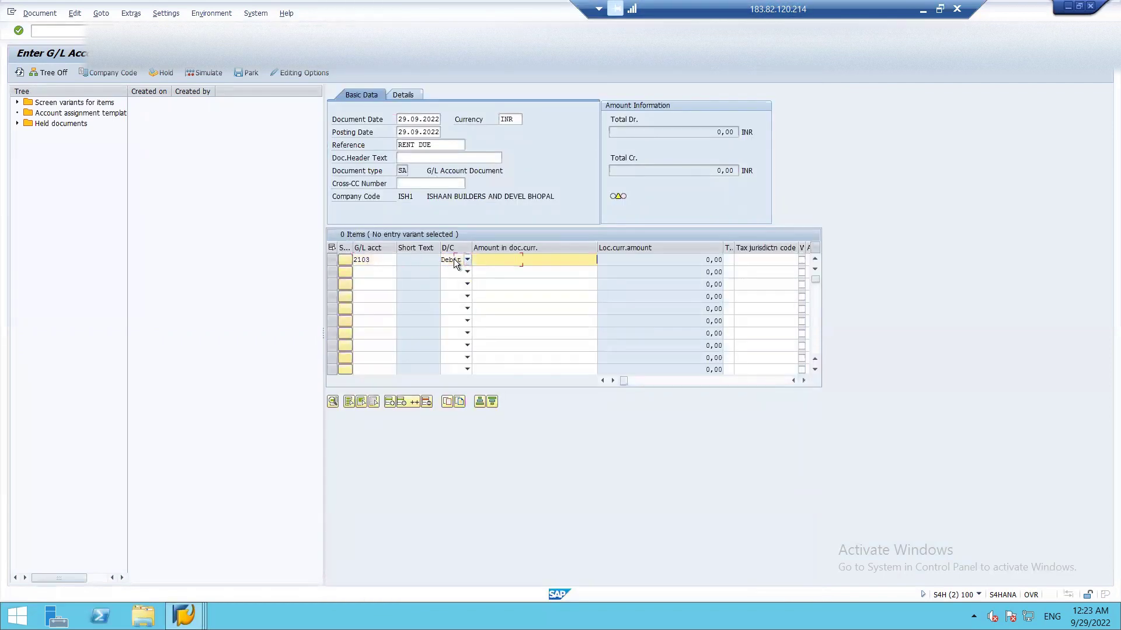
{"action": "type", "text": "10000"}
{"action": "key", "text": "Tab"}
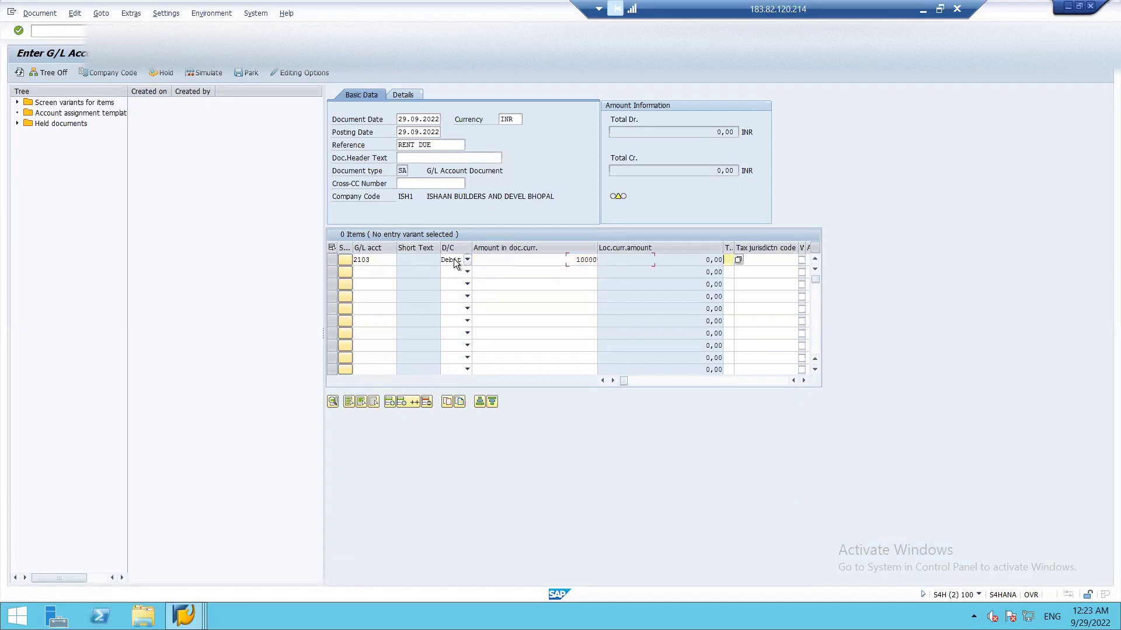
{"action": "key", "text": "Tab"}
{"action": "key", "text": "Tab"}
{"action": "key", "text": "Tab"}
{"action": "key", "text": "Tab"}
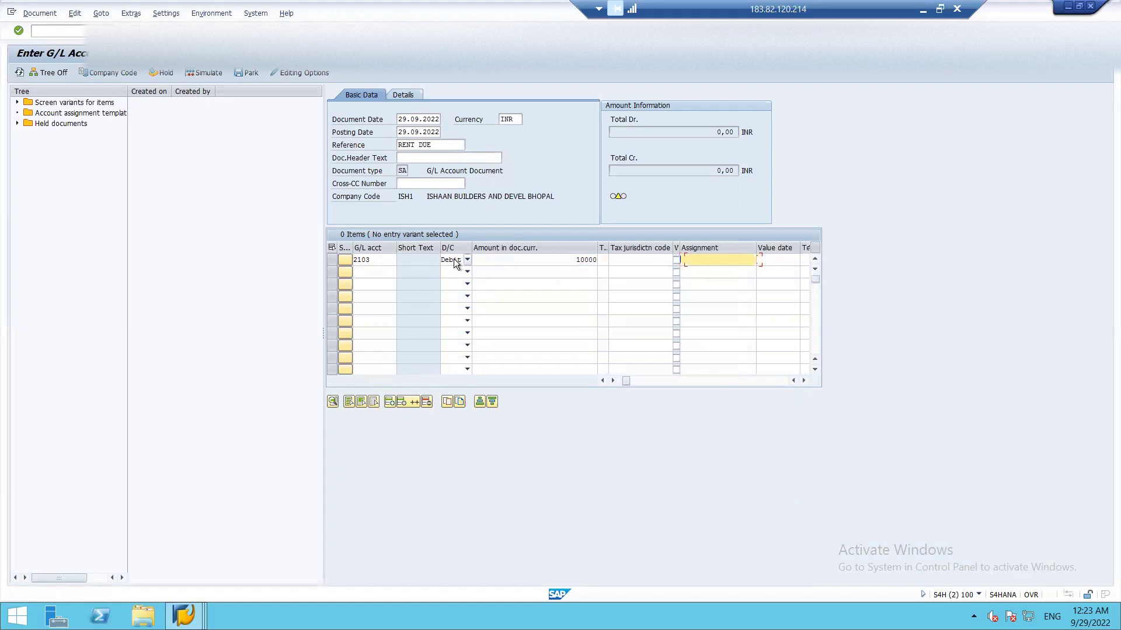
{"action": "key", "text": "Tab"}
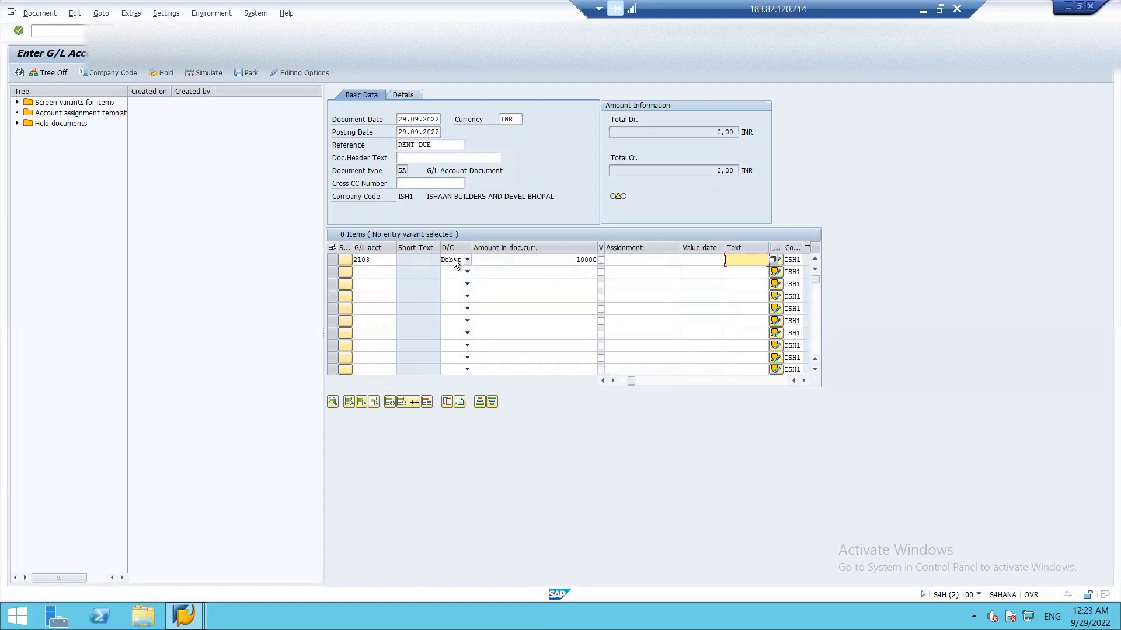
- Add text RENT DUE and cost center N_FA_01 to line one
{"action": "type", "text": "RENT DUE"}
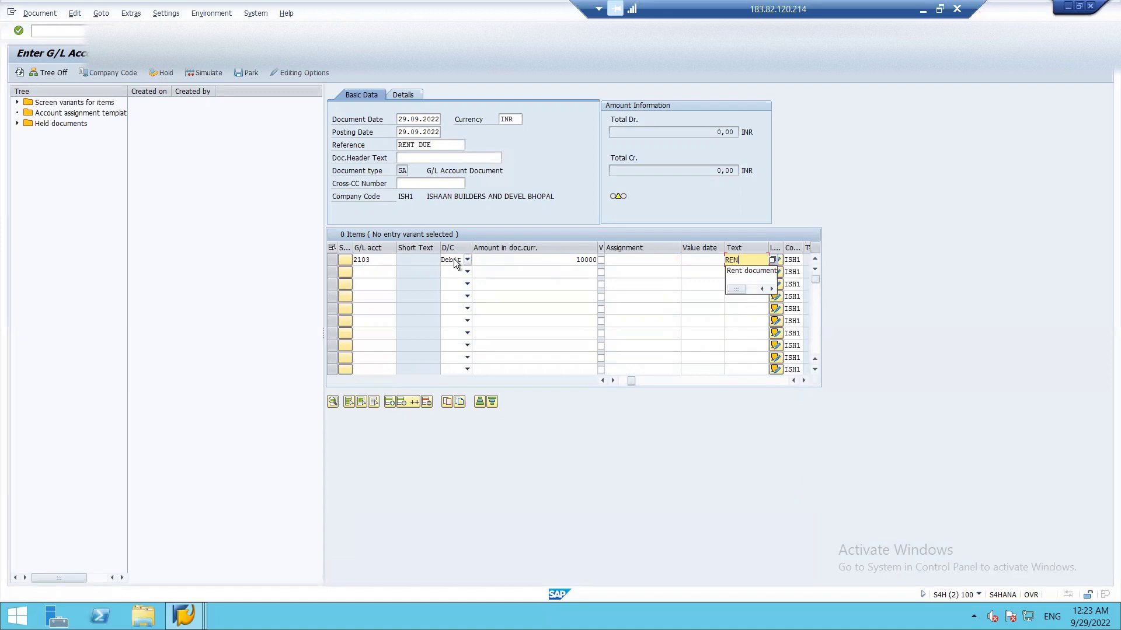
{"action": "key", "text": "Tab"}
{"action": "key", "text": "Tab"}
{"action": "key", "text": "Tab"}
{"action": "key", "text": "Tab"}
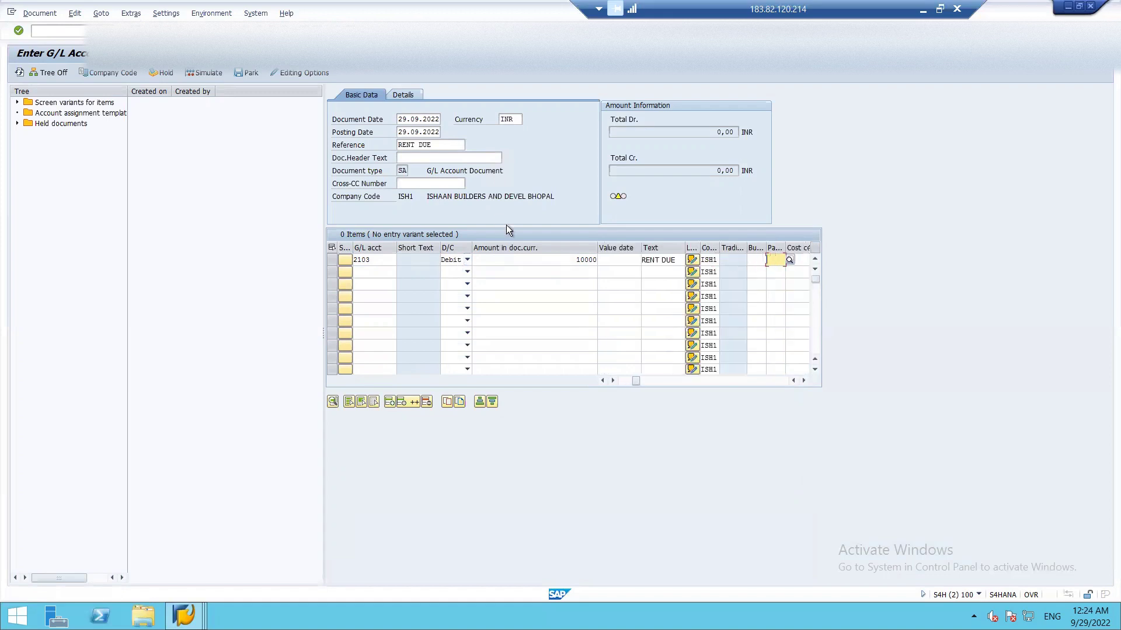
{"action": "key", "text": "Tab"}
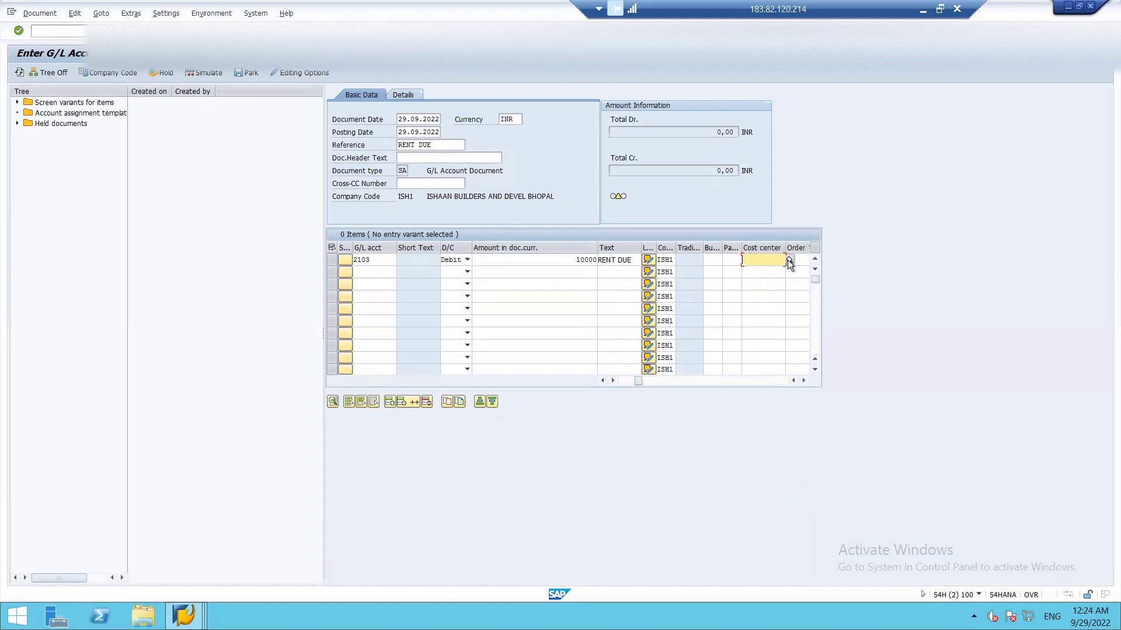
{"action": "left_click", "coordinate": [788, 261]}
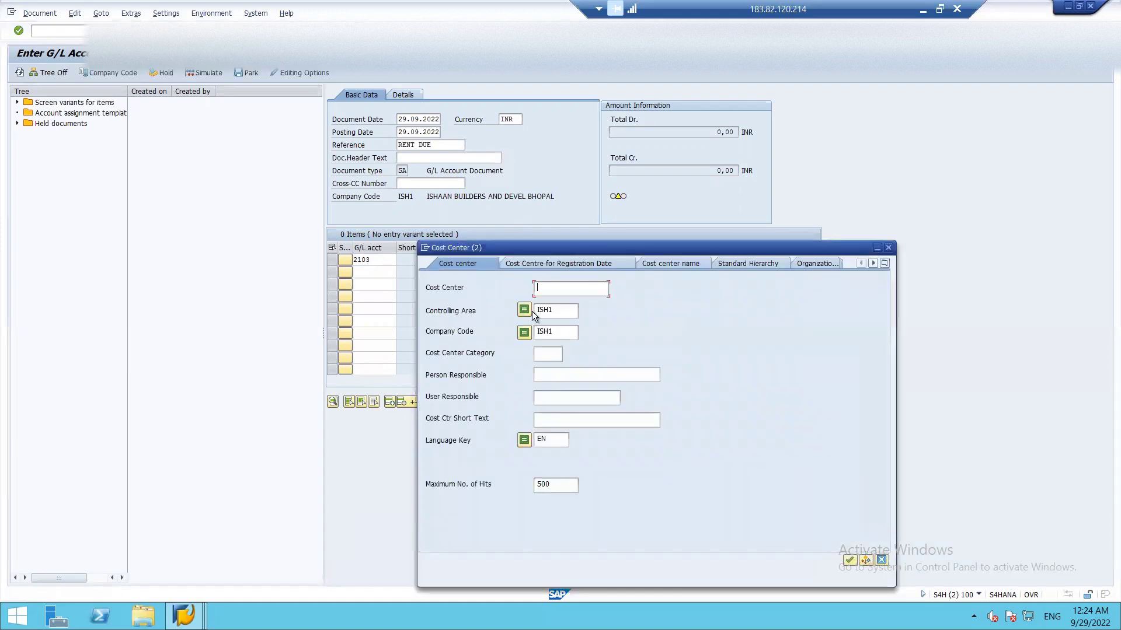
{"action": "key", "text": "Return"}
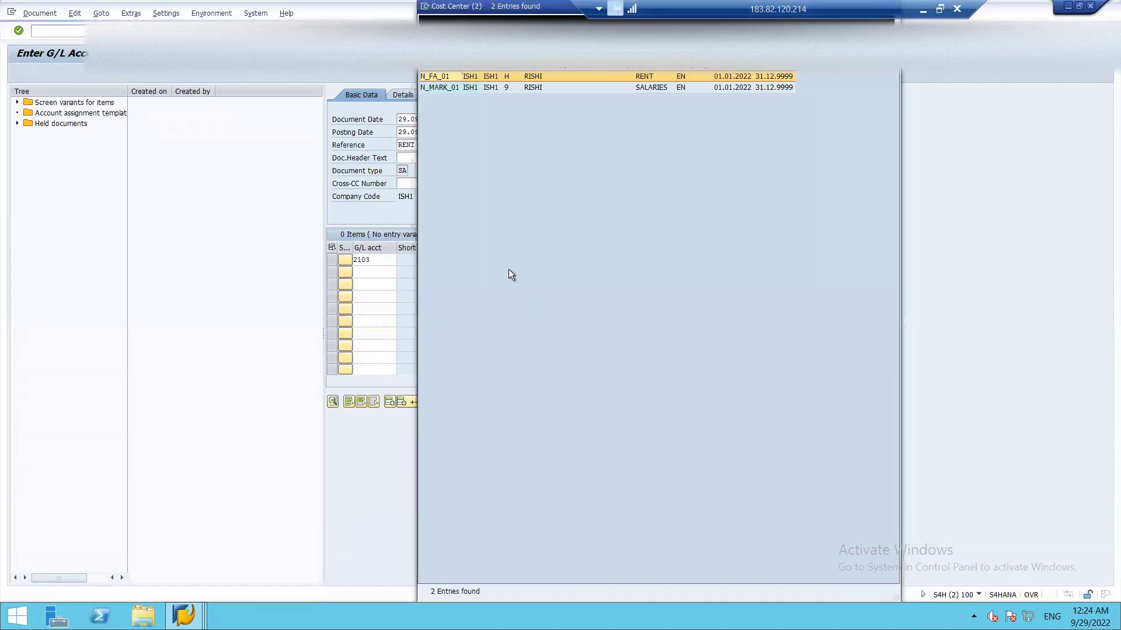
{"action": "double_click", "coordinate": [513, 78]}
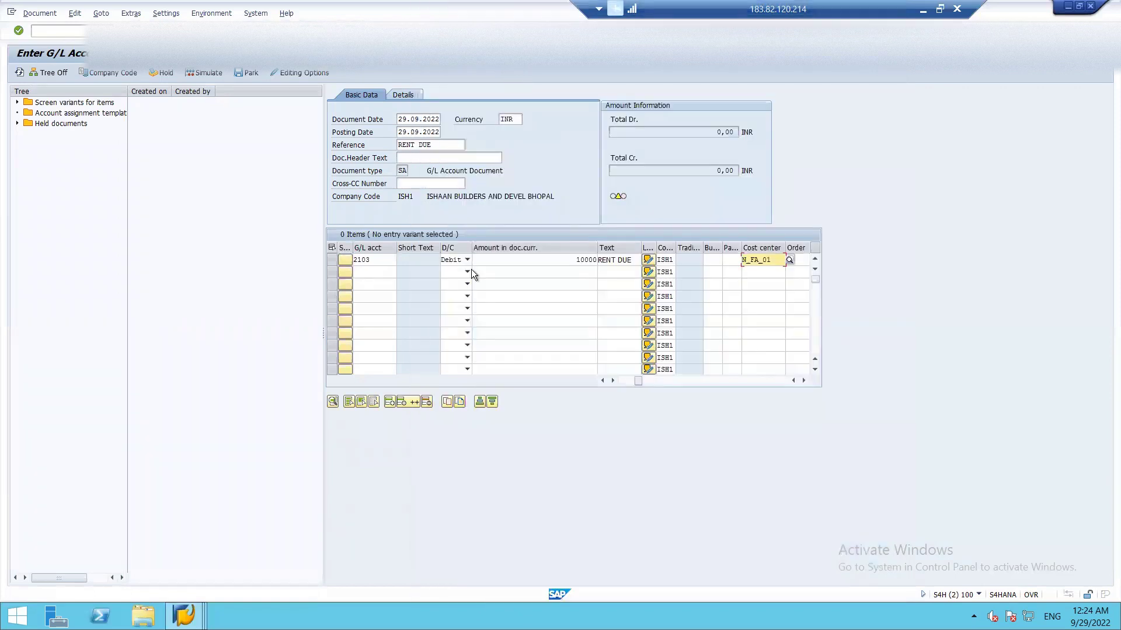
{"action": "left_click", "coordinate": [621, 381]}
{"action": "left_click", "coordinate": [371, 271]}
{"action": "left_click", "coordinate": [401, 272]}
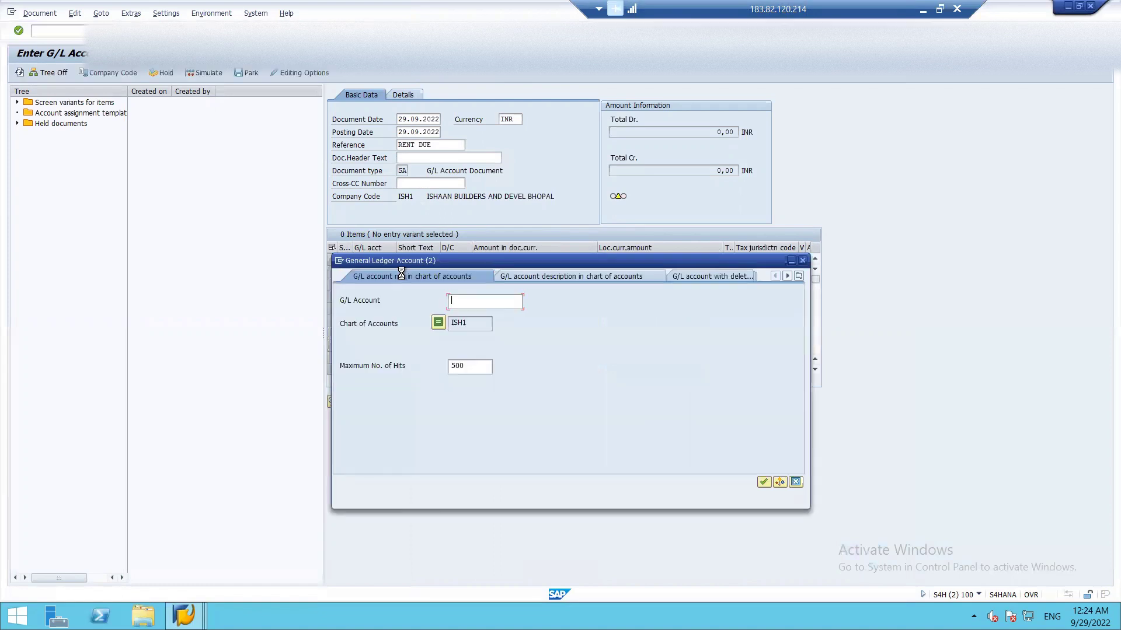
- Make line two a Credit of 10000 to account 8201 RENT PAYABLE
{"action": "key", "text": "Return"}
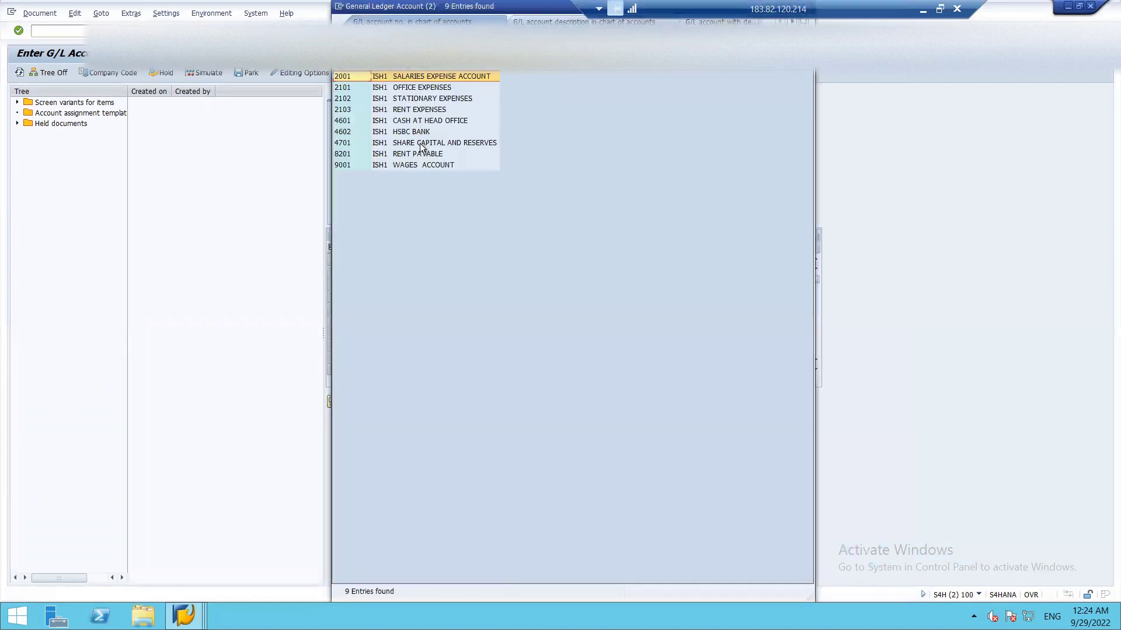
{"action": "double_click", "coordinate": [419, 153]}
{"action": "key", "text": "Tab"}
{"action": "key", "text": "c"}
{"action": "key", "text": "Tab"}
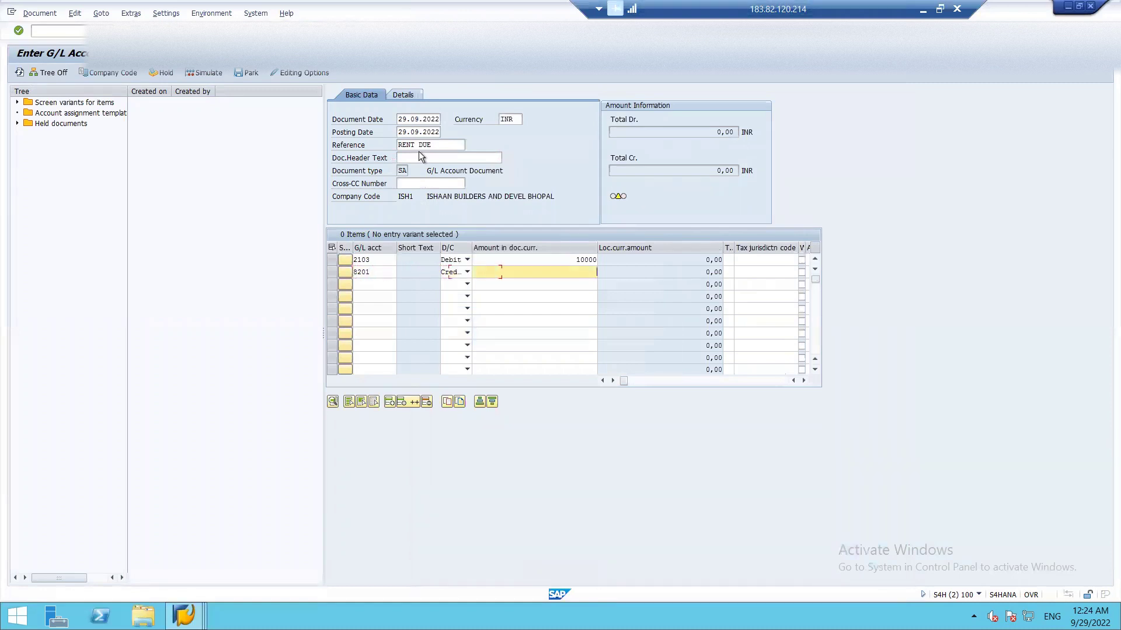
{"action": "type", "text": "10000"}
- Check the entry, which reports a KOSTL field status error for account 2103
{"action": "left_click", "coordinate": [805, 380]}
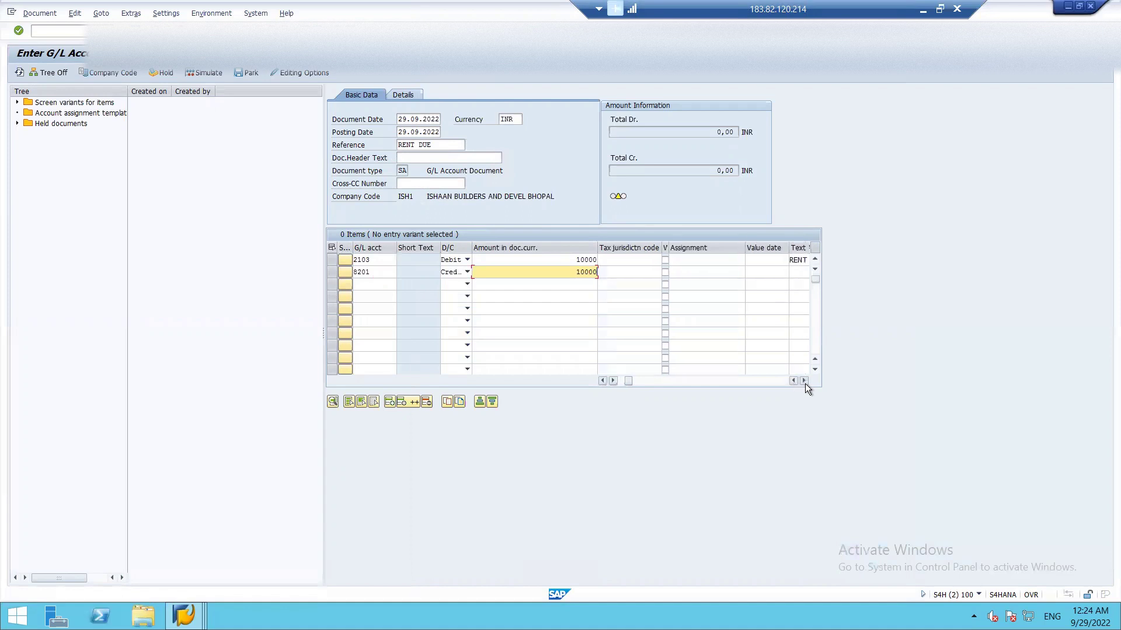
{"action": "left_click", "coordinate": [804, 381]}
{"action": "left_click", "coordinate": [804, 381]}
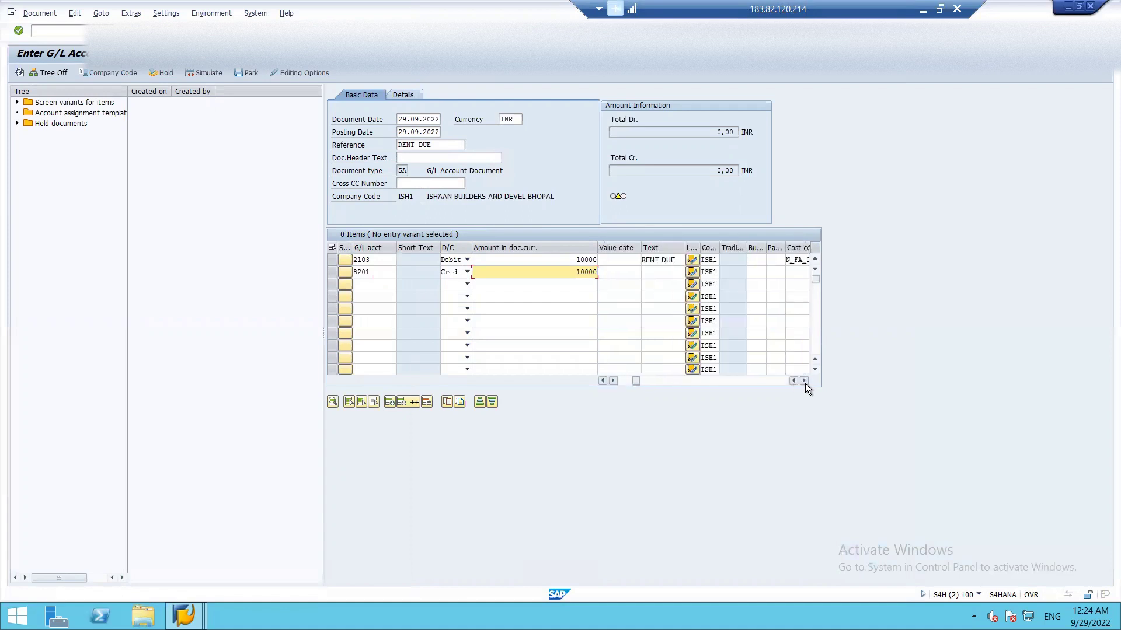
{"action": "left_click", "coordinate": [805, 381]}
{"action": "left_click", "coordinate": [804, 384]}
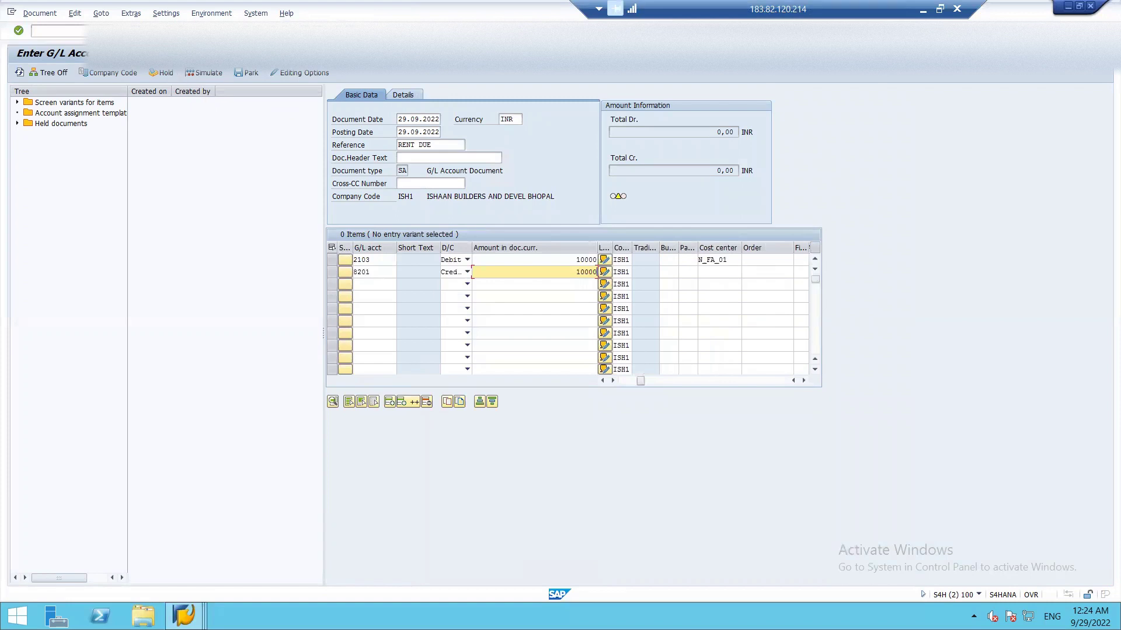
{"action": "key", "text": "Return"}
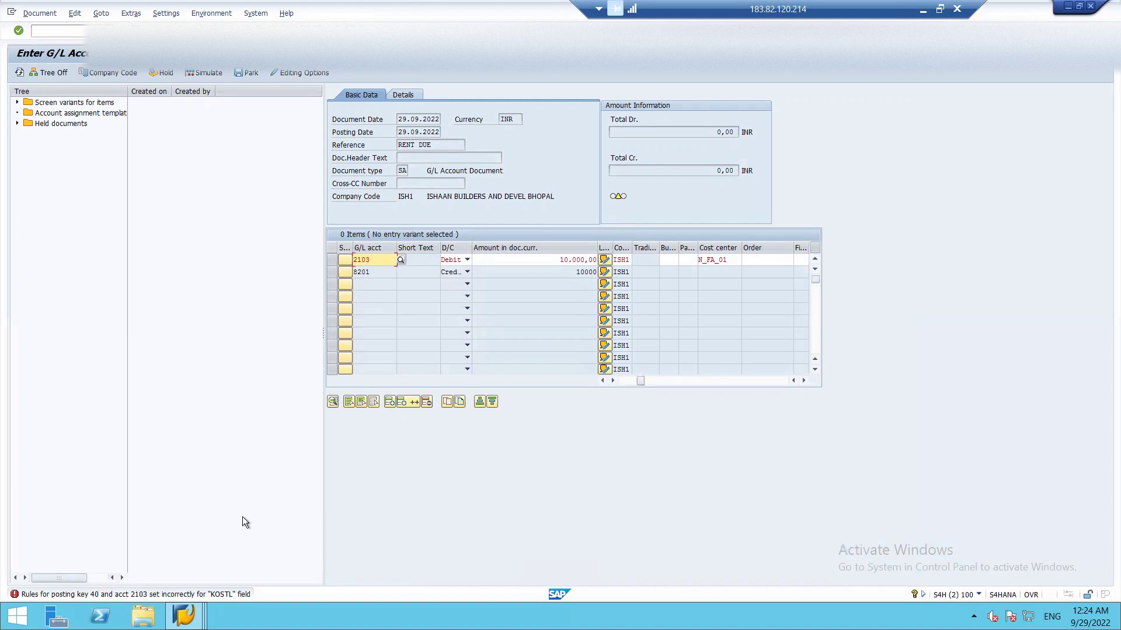
- Discard the unsaved rent entry and return to SAP Easy Access with /n
{"action": "key", "text": "F3"}
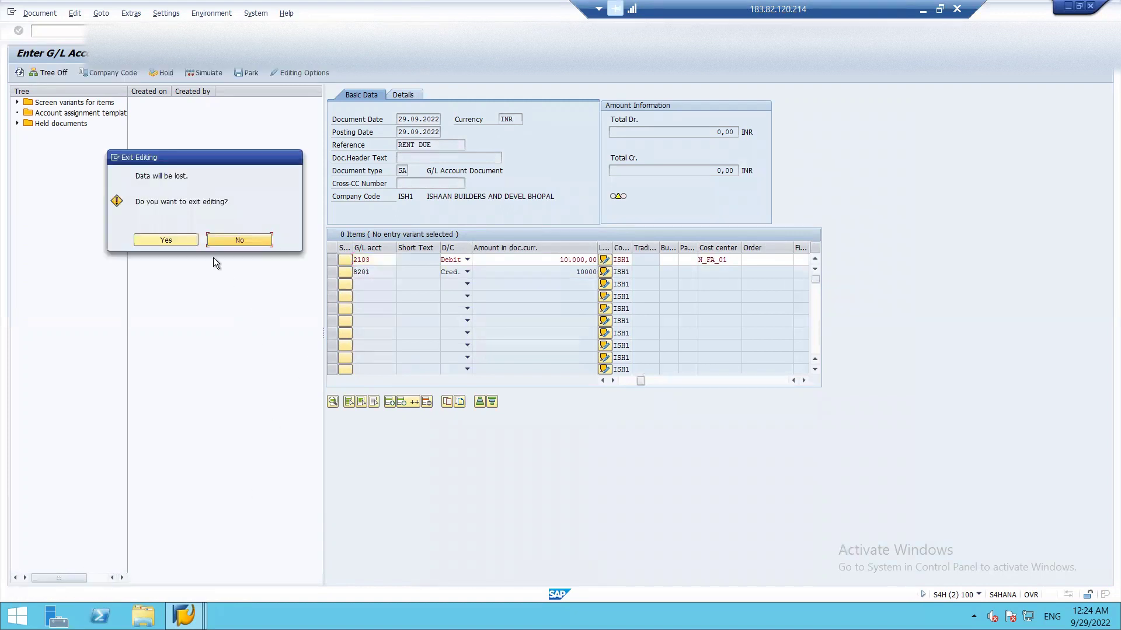
{"action": "left_click", "coordinate": [181, 239]}
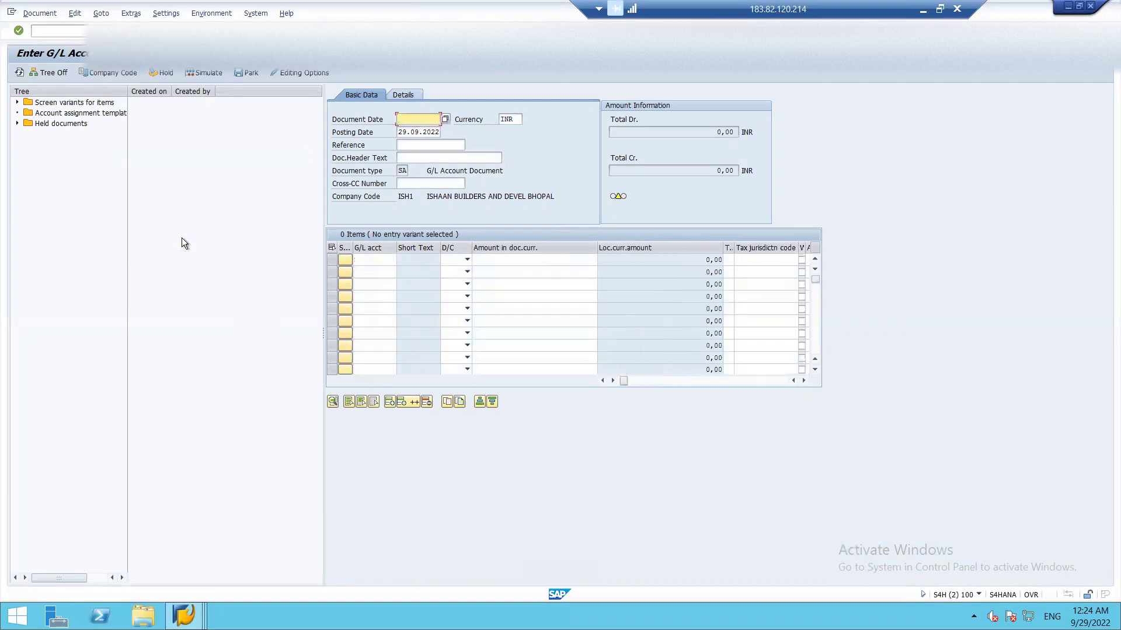
{"action": "key", "text": "F3"}
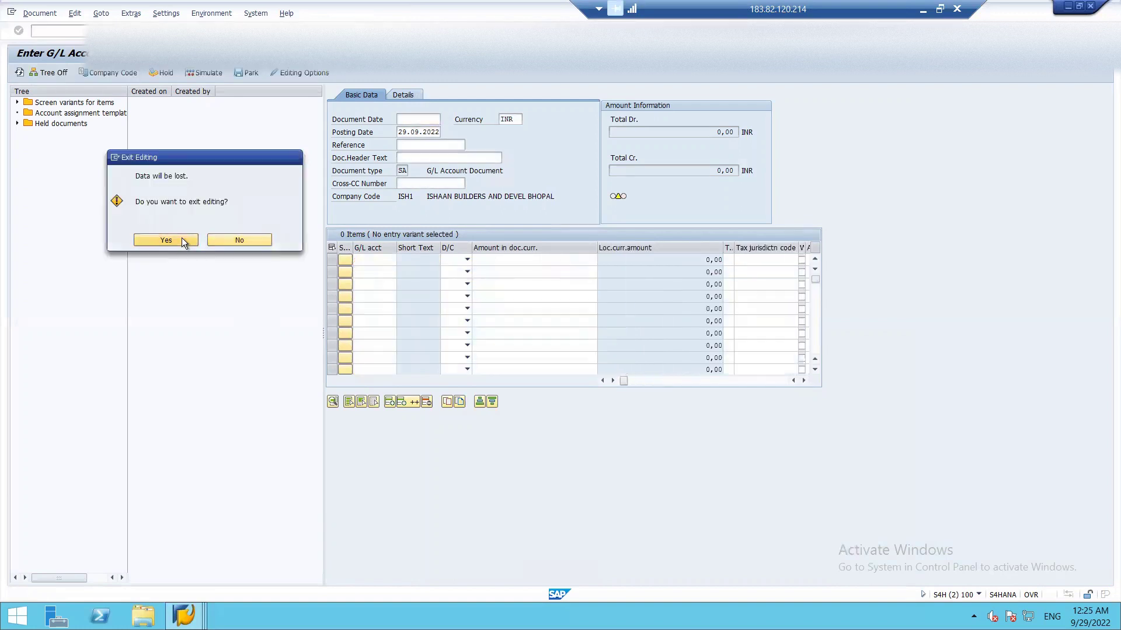
{"action": "left_click", "coordinate": [181, 237]}
{"action": "left_click", "coordinate": [83, 30]}
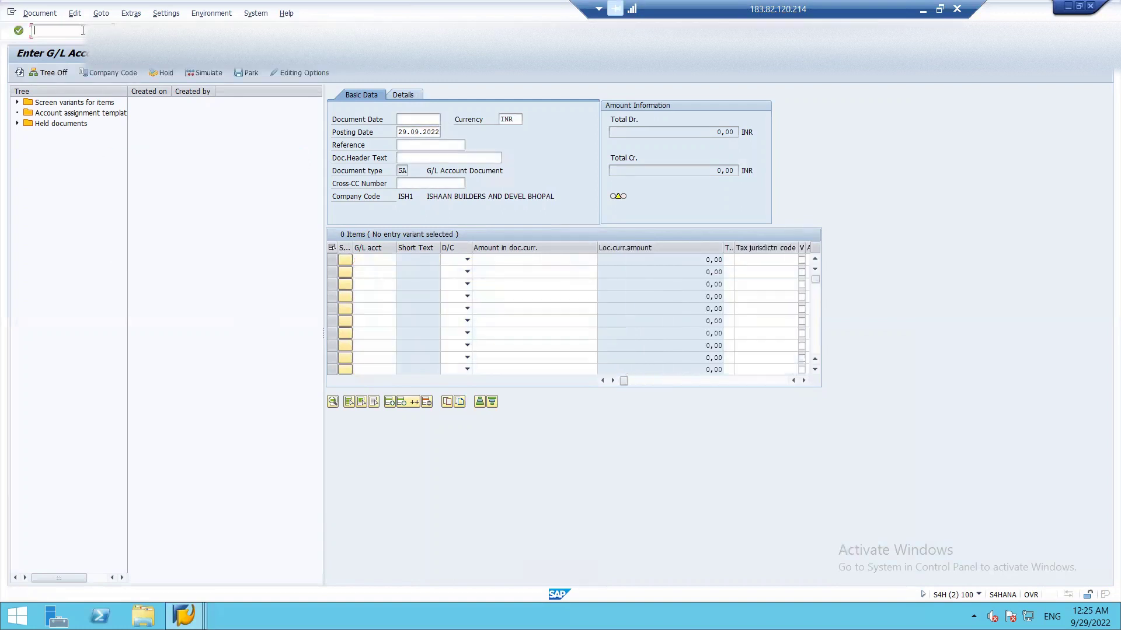
{"action": "type", "text": "/n"}
{"action": "key", "text": "Return"}
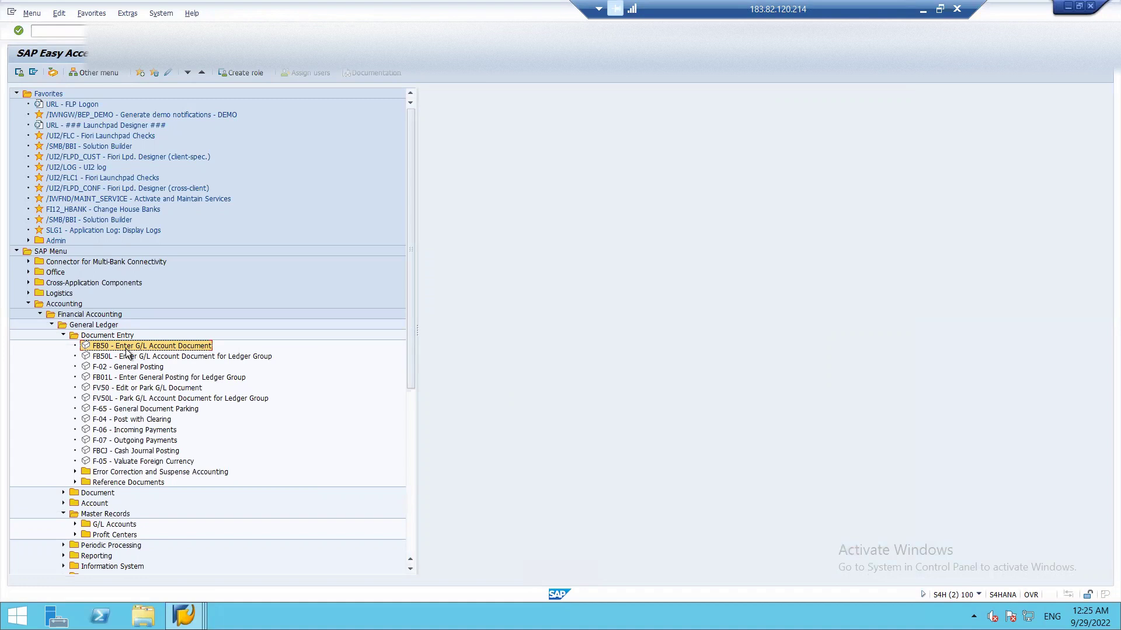
- Launch F-02 General Posting, then expand General Ledger Accounting > Master Data > G/L Accounts > Preparations in the IMG
{"action": "double_click", "coordinate": [100, 366]}
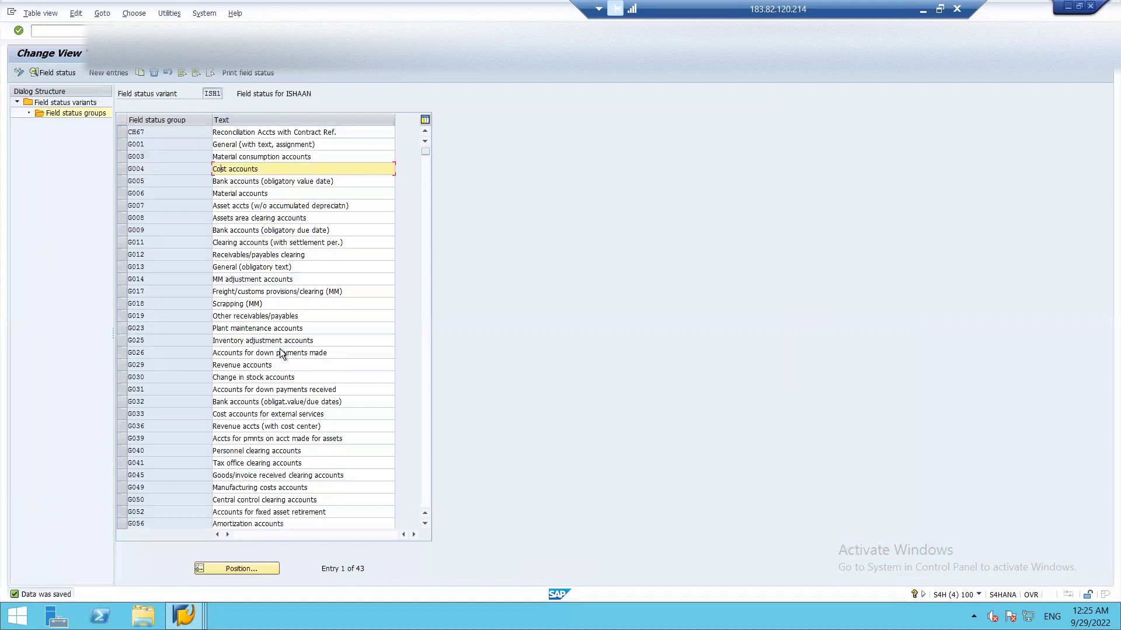
{"action": "key", "text": "F3"}
{"action": "key", "text": "F3"}
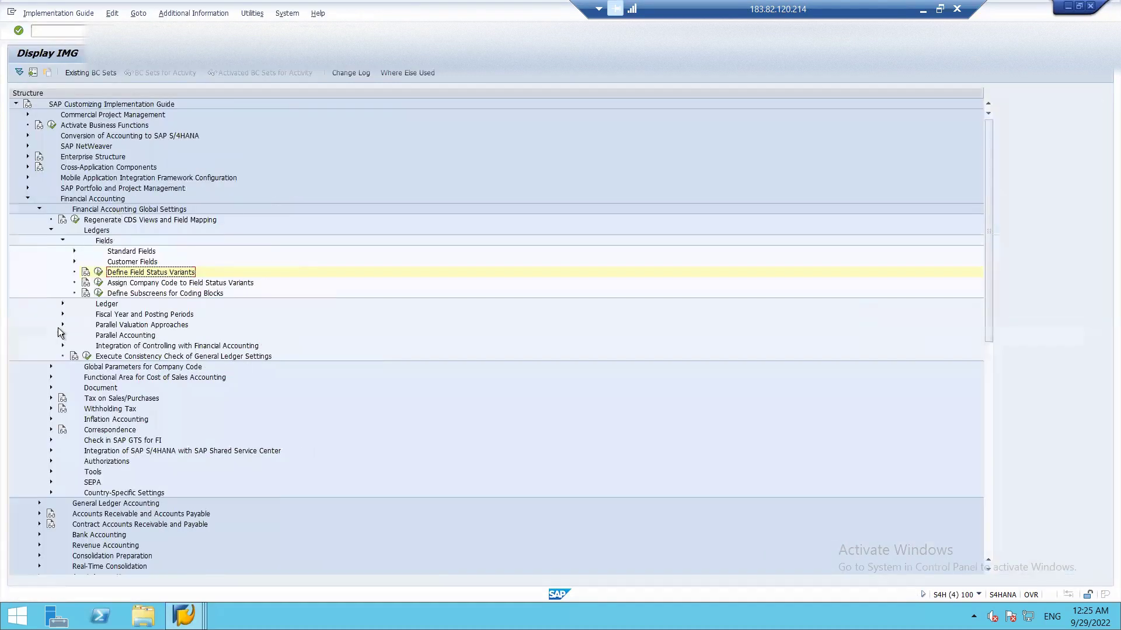
{"action": "left_click", "coordinate": [50, 230]}
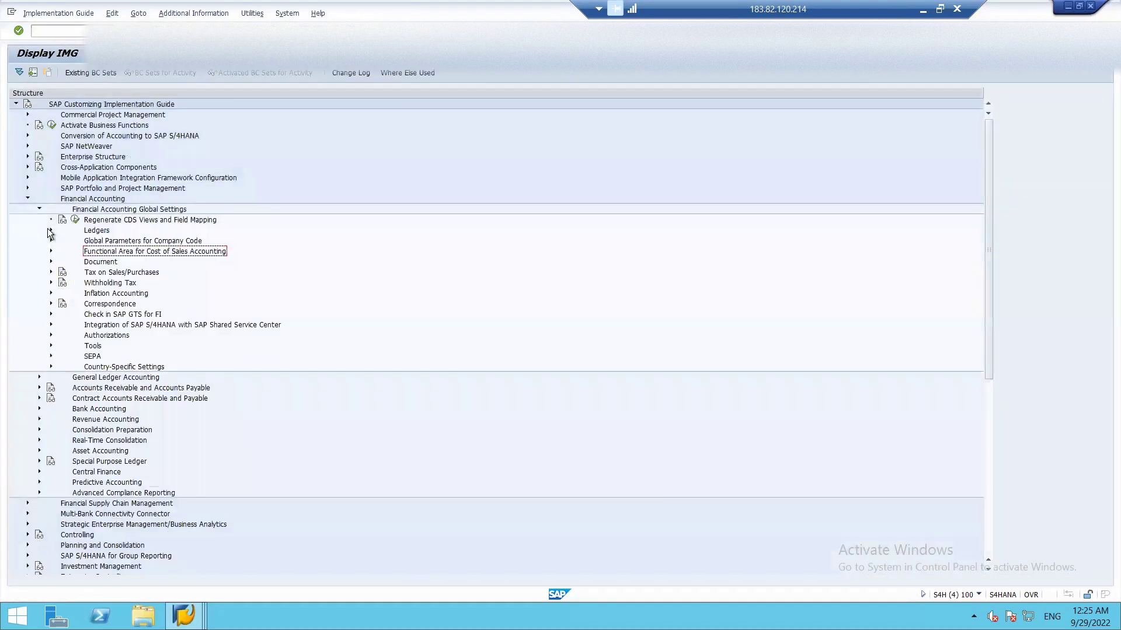
{"action": "left_click", "coordinate": [38, 208]}
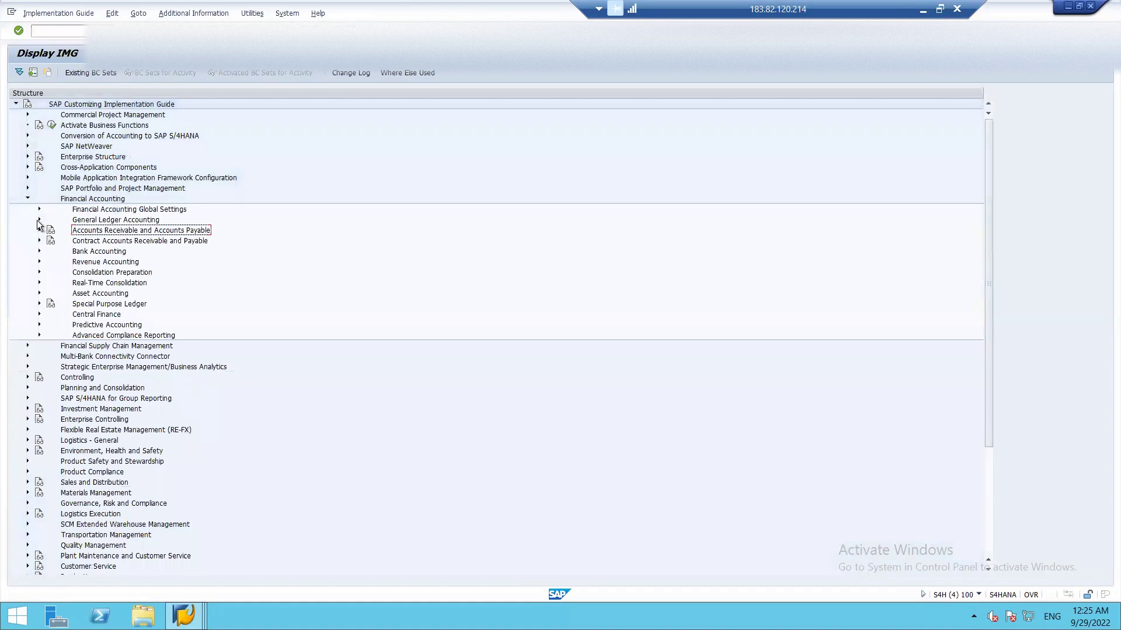
{"action": "left_click", "coordinate": [39, 220]}
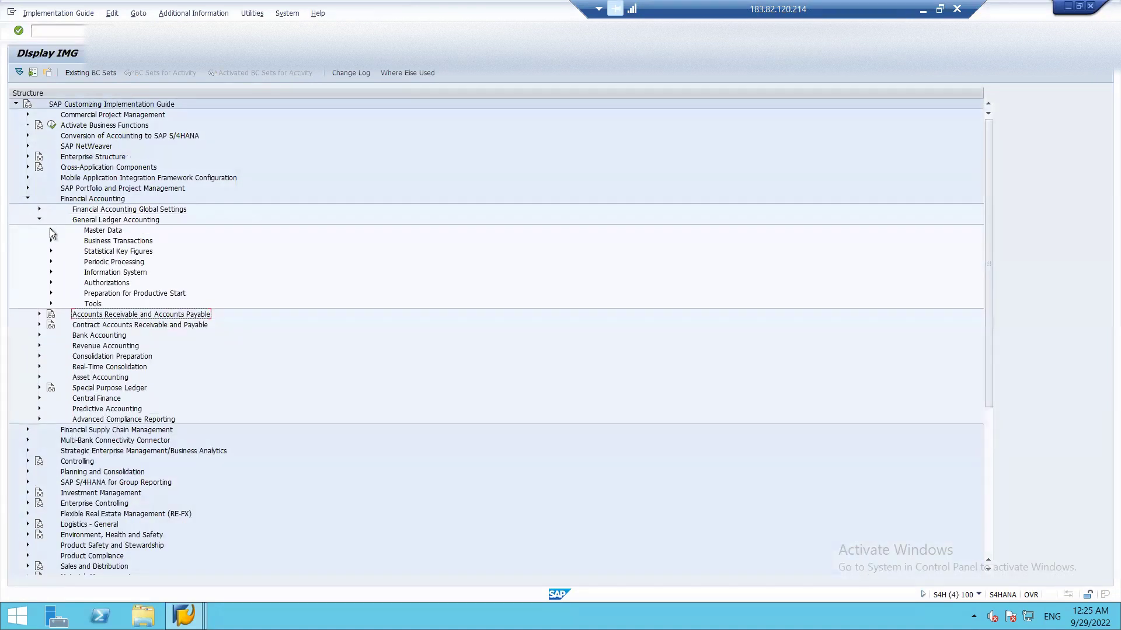
{"action": "left_click", "coordinate": [51, 231]}
{"action": "left_click", "coordinate": [62, 241]}
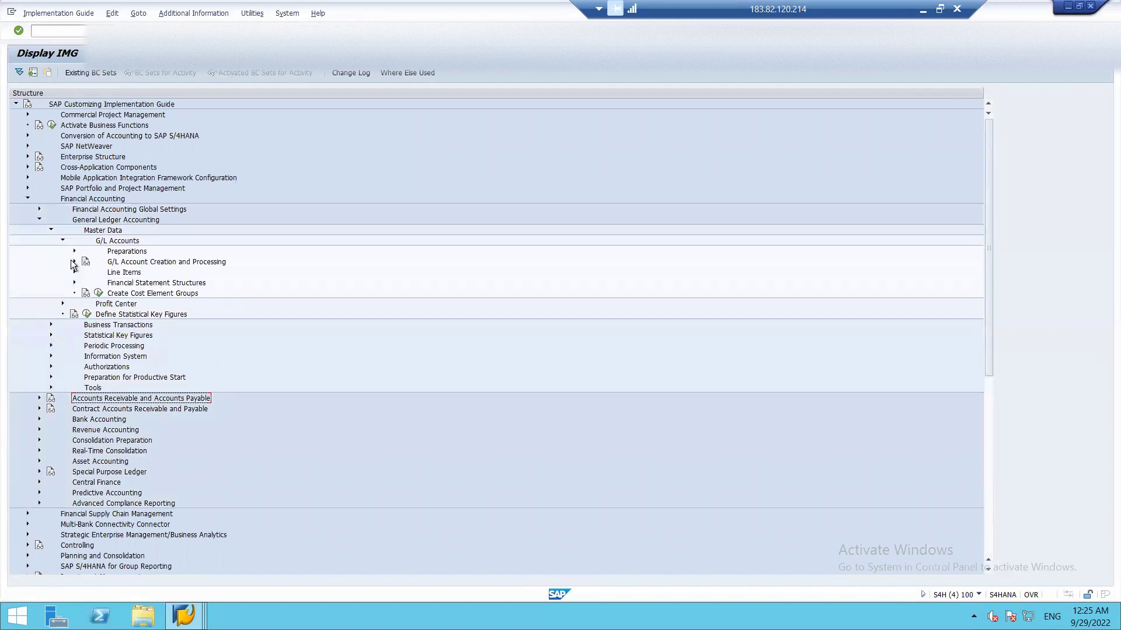
{"action": "left_click", "coordinate": [74, 262]}
{"action": "left_click", "coordinate": [74, 261]}
{"action": "left_click", "coordinate": [74, 252]}
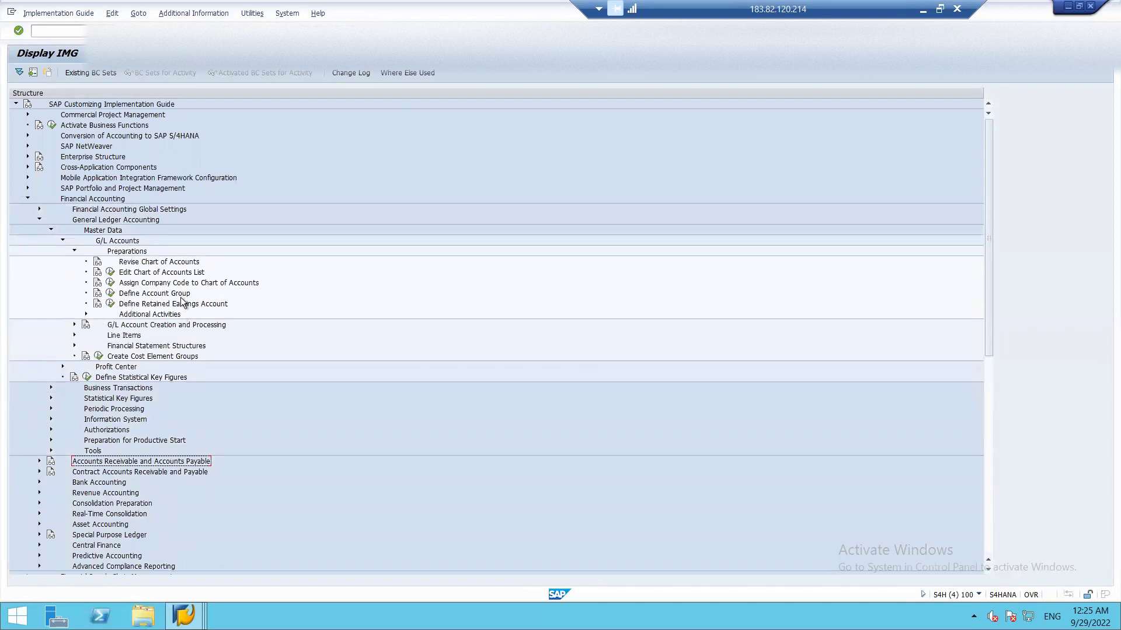
- Browse the G/L Accounts and Global Settings Ledgers branches, then collapse them again
{"action": "left_click", "coordinate": [72, 325]}
{"action": "left_click", "coordinate": [72, 325]}
{"action": "left_click", "coordinate": [75, 251]}
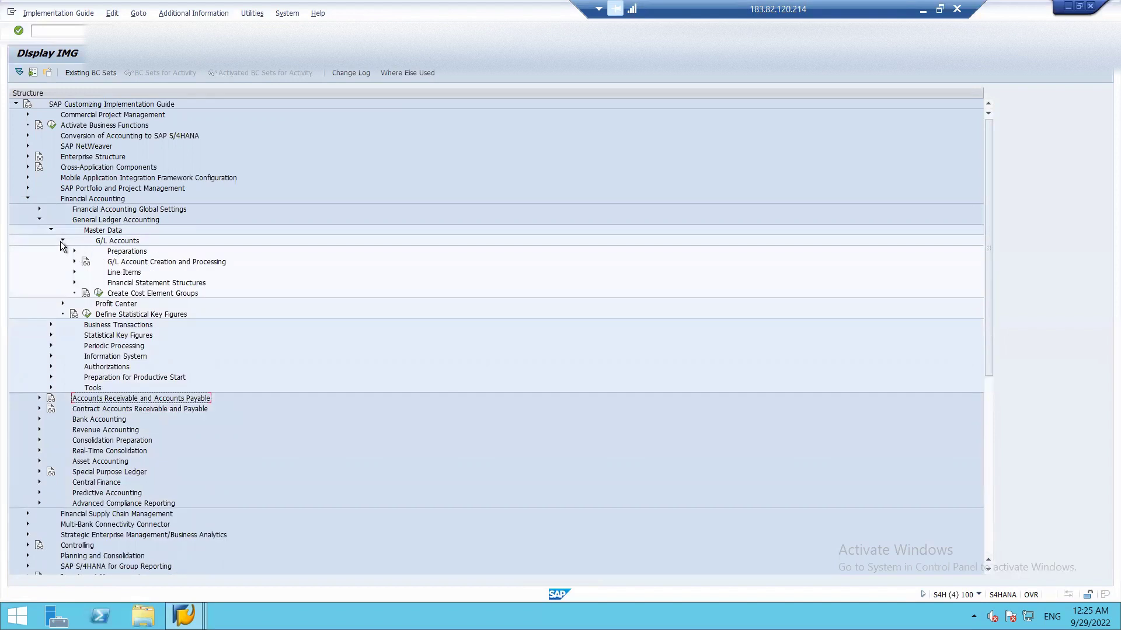
{"action": "left_click", "coordinate": [74, 251]}
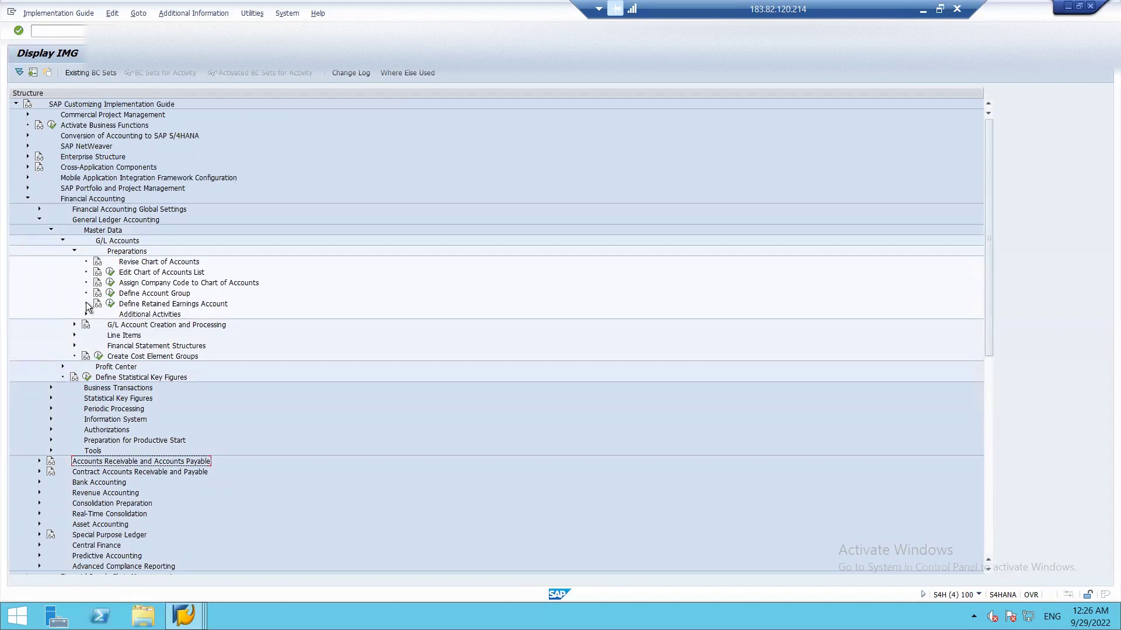
{"action": "left_click", "coordinate": [75, 251]}
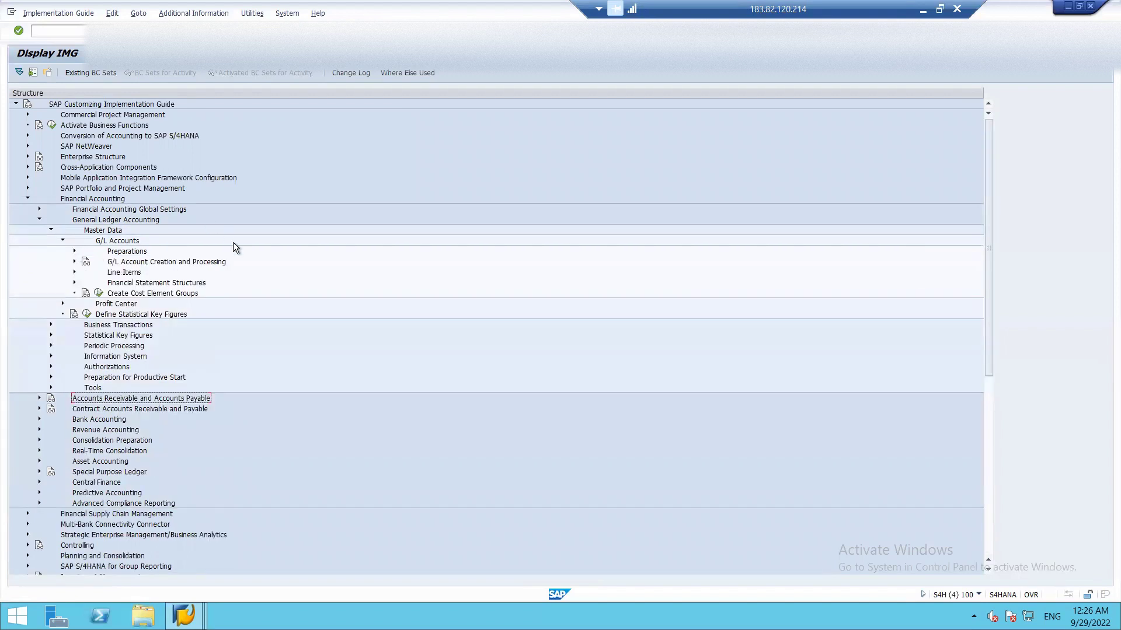
{"action": "left_click", "coordinate": [63, 241]}
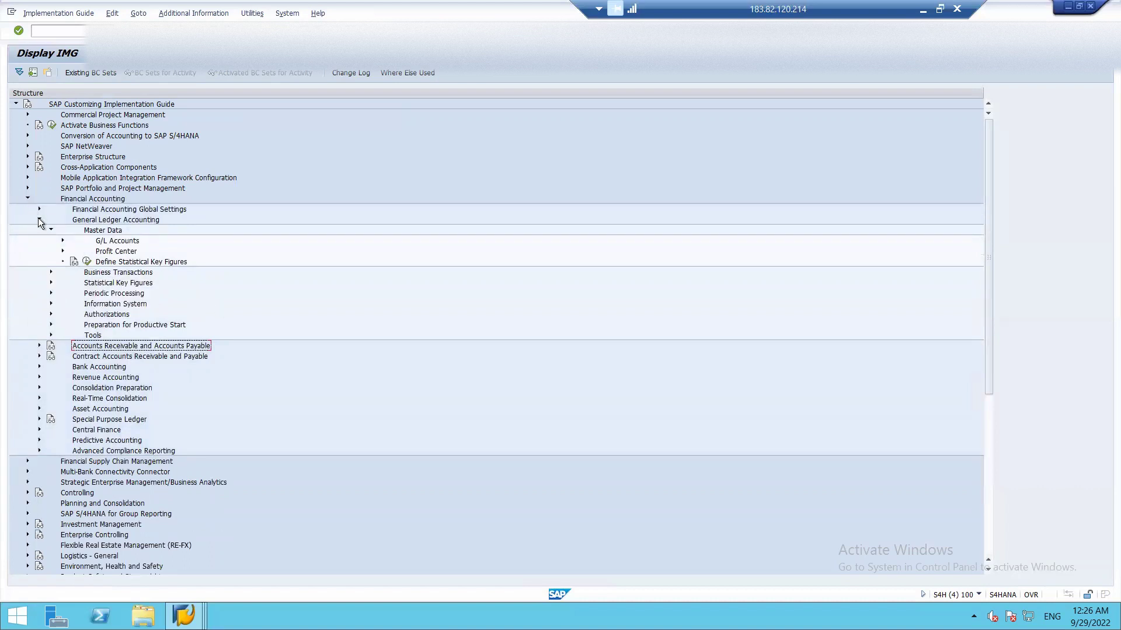
{"action": "left_click", "coordinate": [52, 230]}
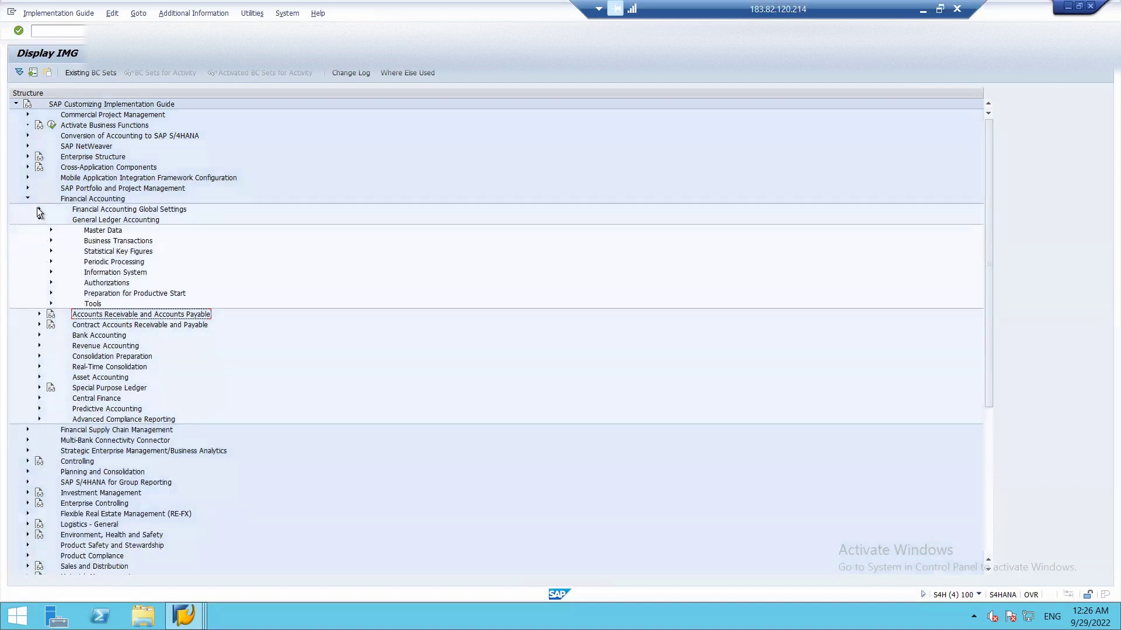
{"action": "left_click", "coordinate": [38, 209]}
{"action": "left_click", "coordinate": [51, 230]}
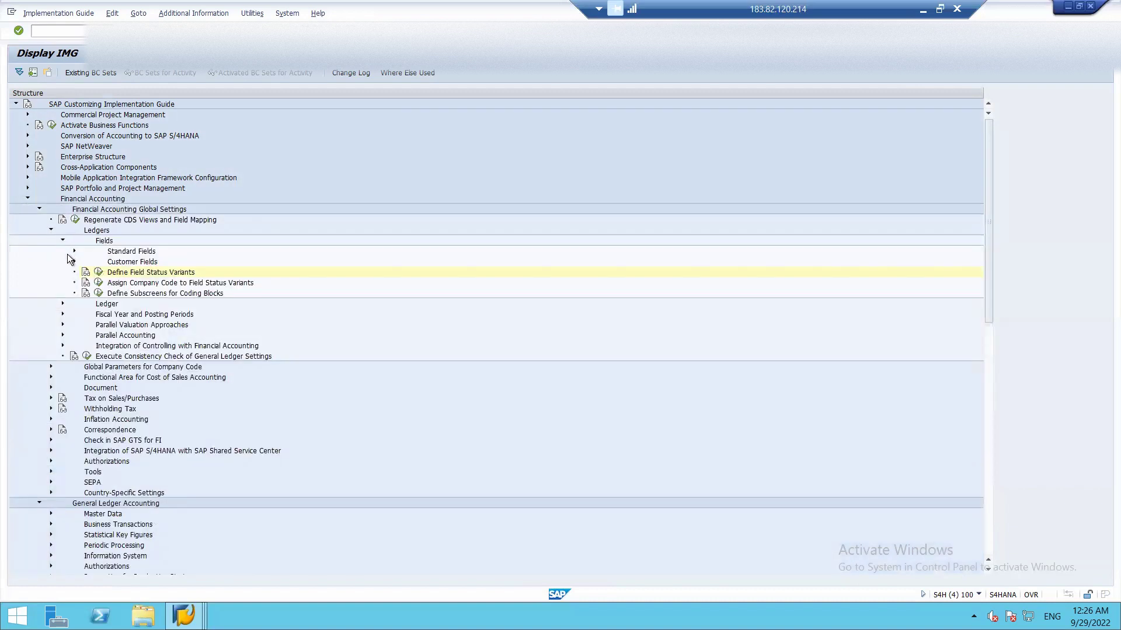
{"action": "left_click", "coordinate": [61, 302]}
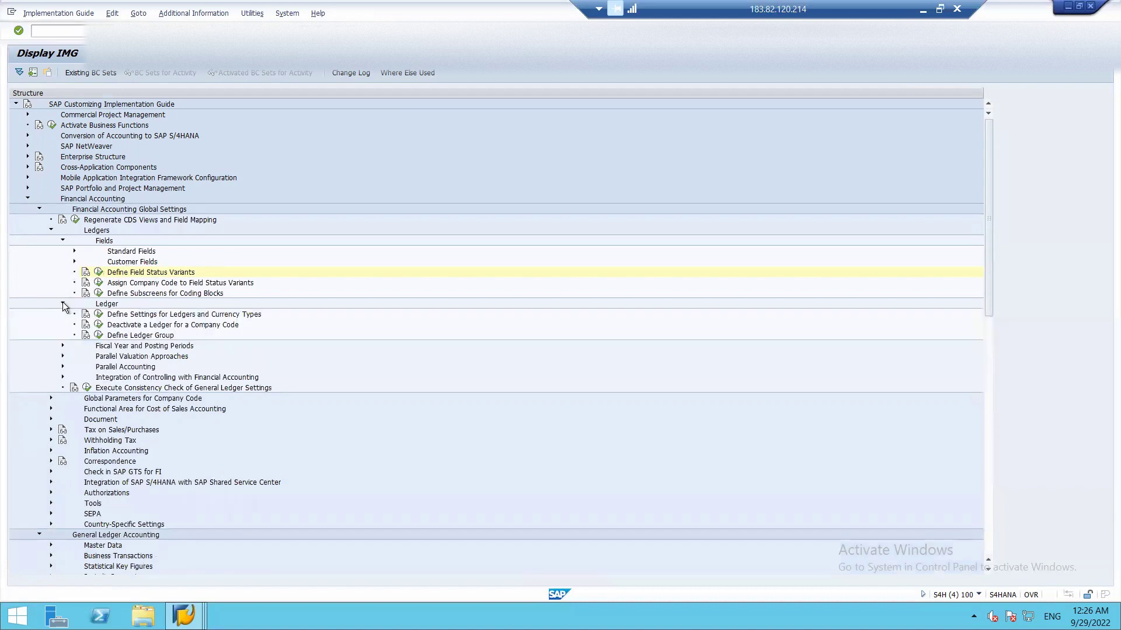
{"action": "left_click", "coordinate": [62, 303]}
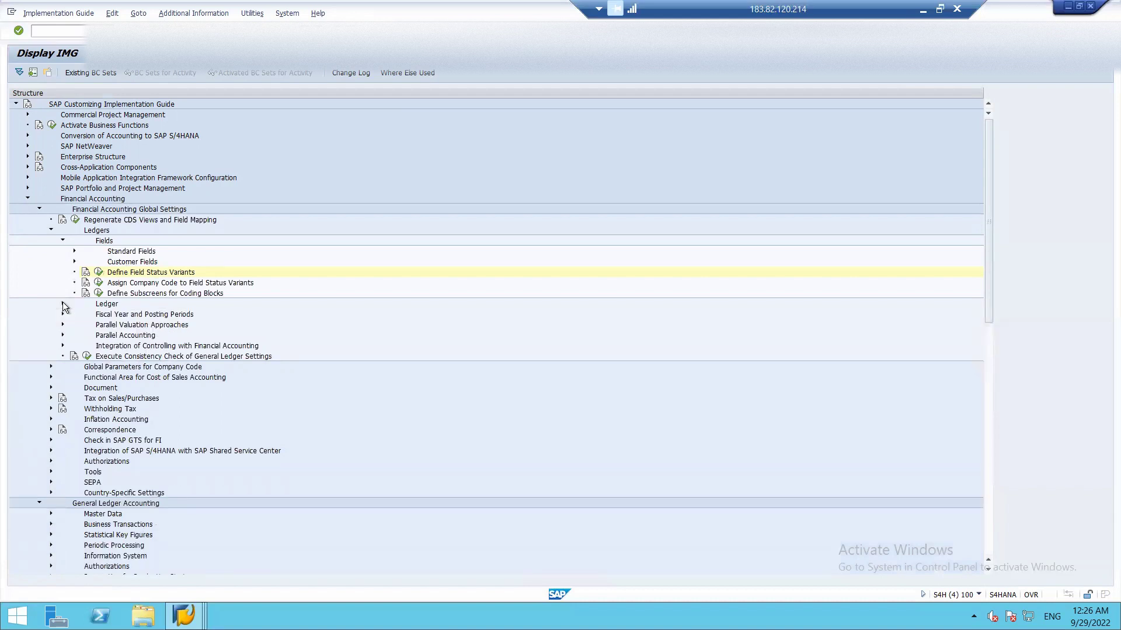
{"action": "left_click", "coordinate": [62, 241]}
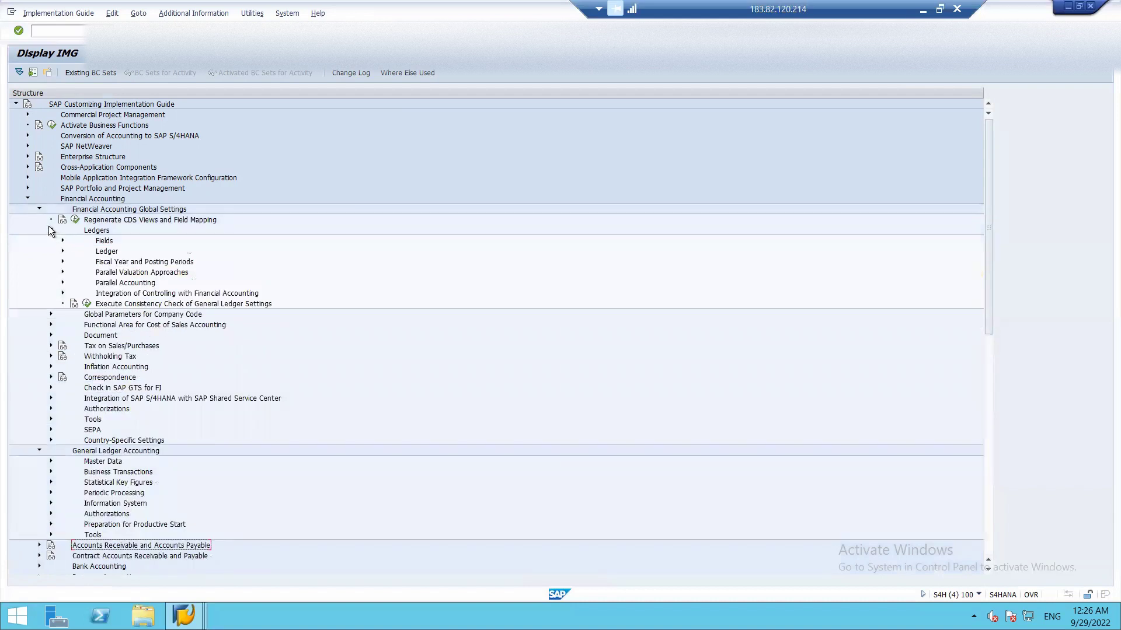
{"action": "left_click", "coordinate": [49, 229]}
{"action": "left_click", "coordinate": [38, 209]}
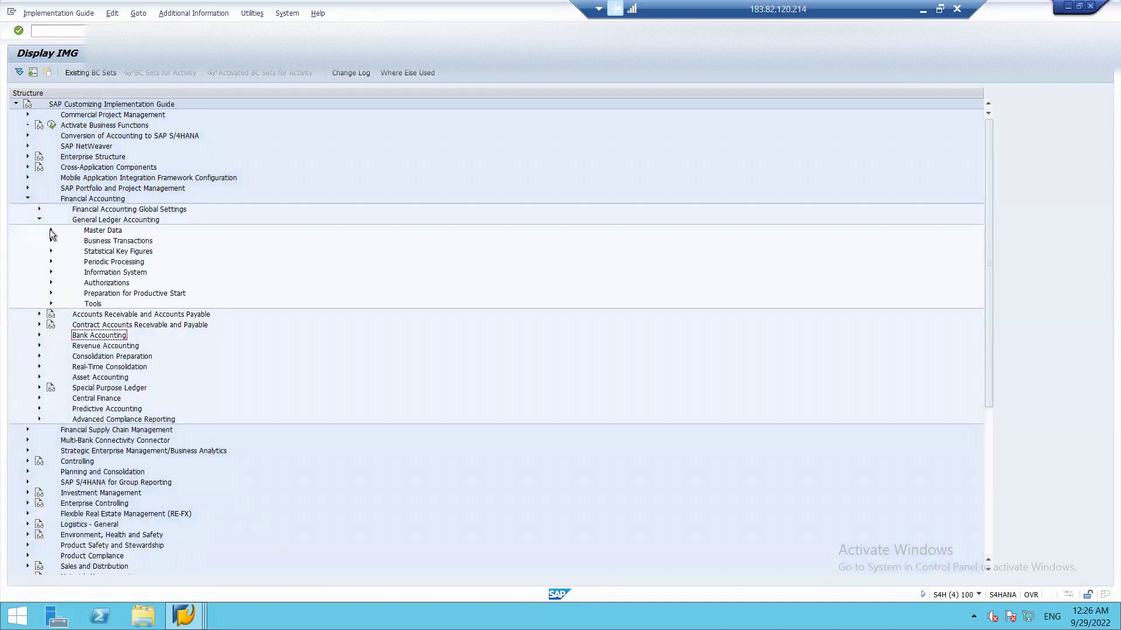
- Reopen Master Data > G/L Accounts > Preparations to list activities like Define Account Group
{"action": "left_click", "coordinate": [51, 230]}
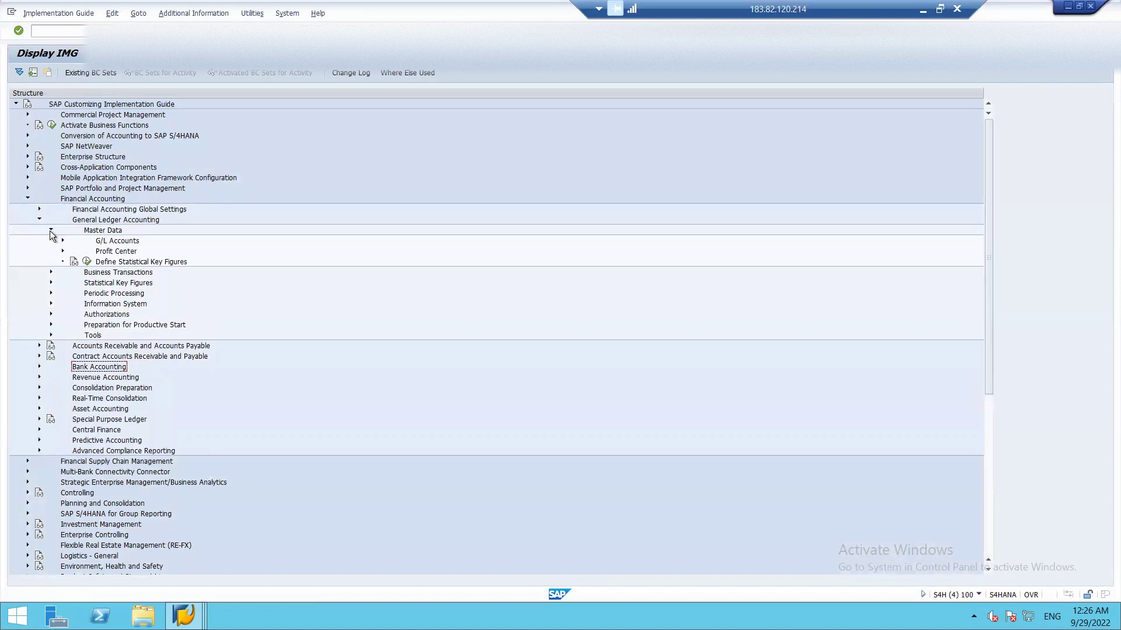
{"action": "left_click", "coordinate": [51, 230]}
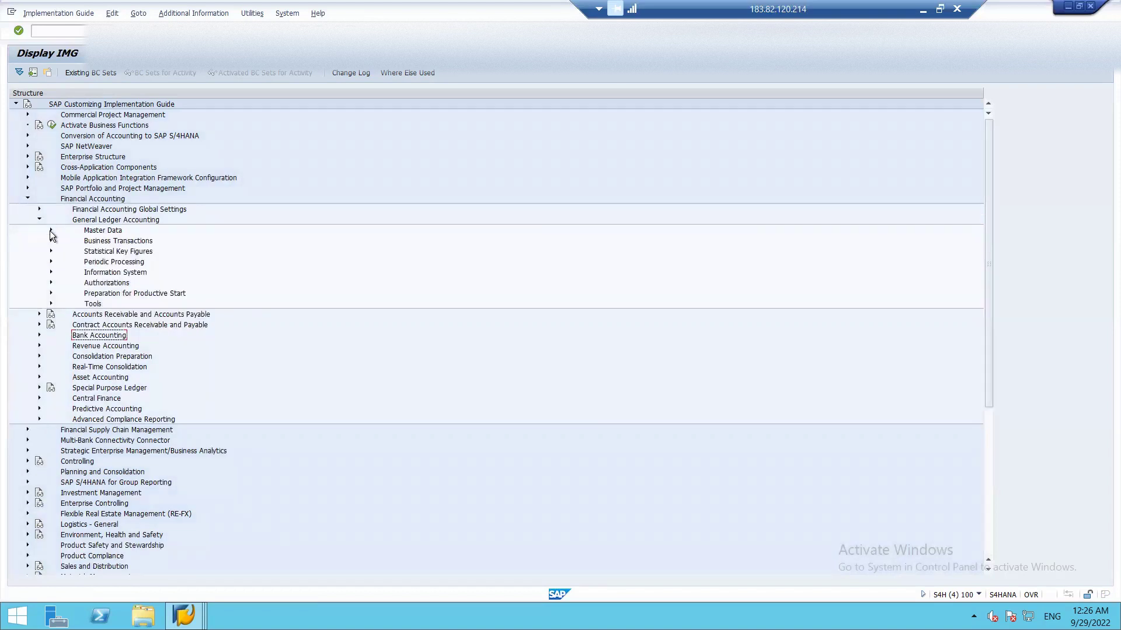
{"action": "left_click", "coordinate": [51, 230]}
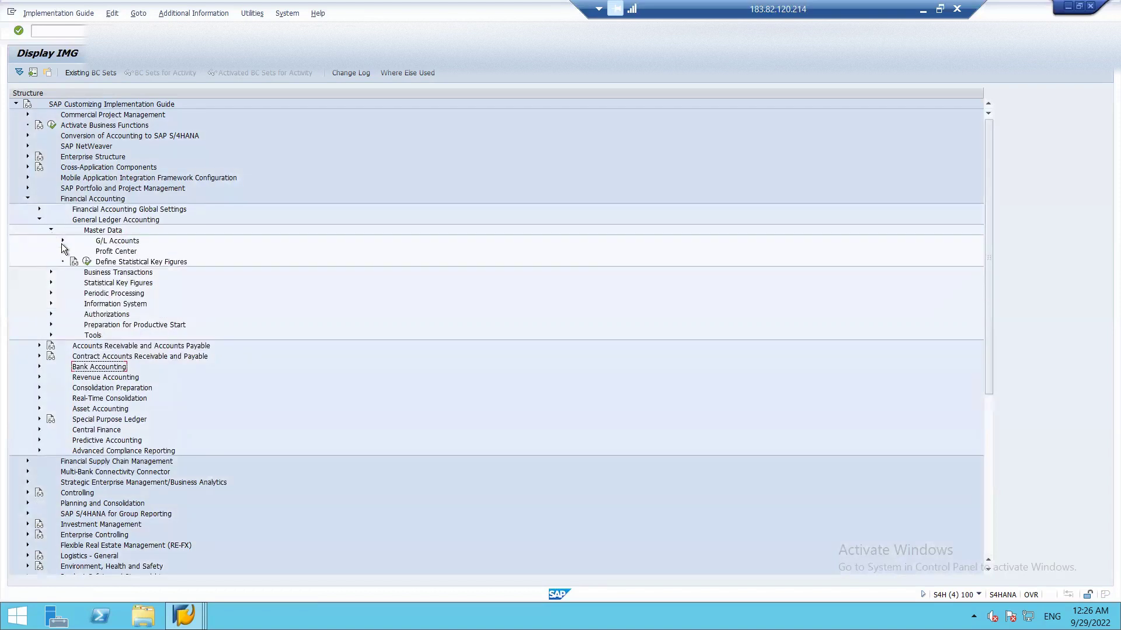
{"action": "left_click", "coordinate": [62, 241]}
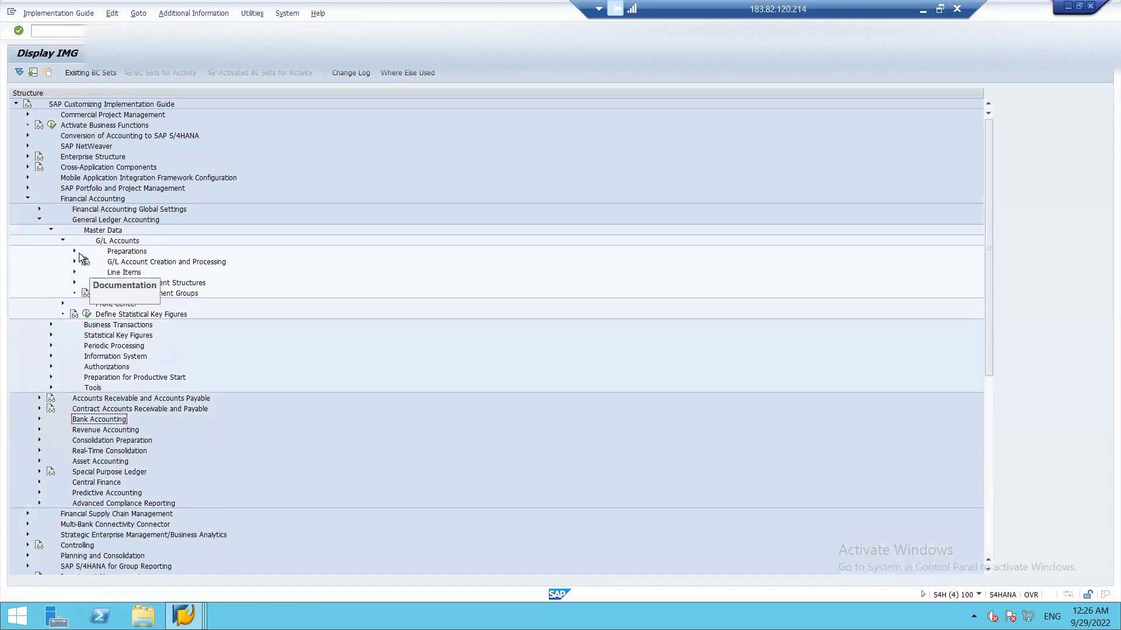
{"action": "left_click", "coordinate": [74, 251]}
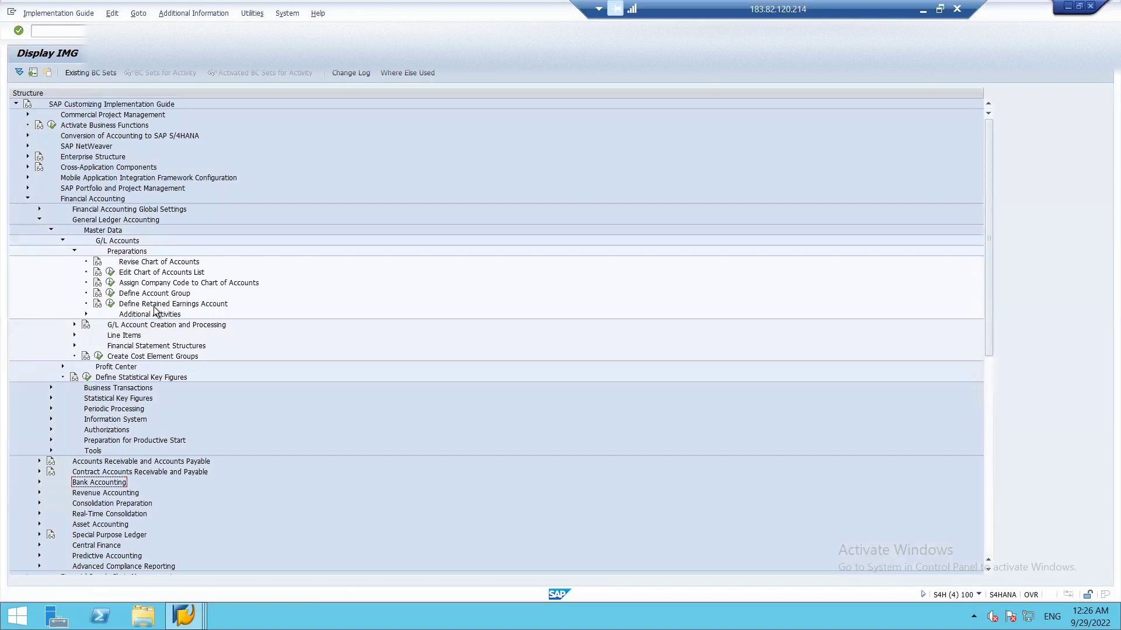
{"action": "left_click", "coordinate": [86, 315]}
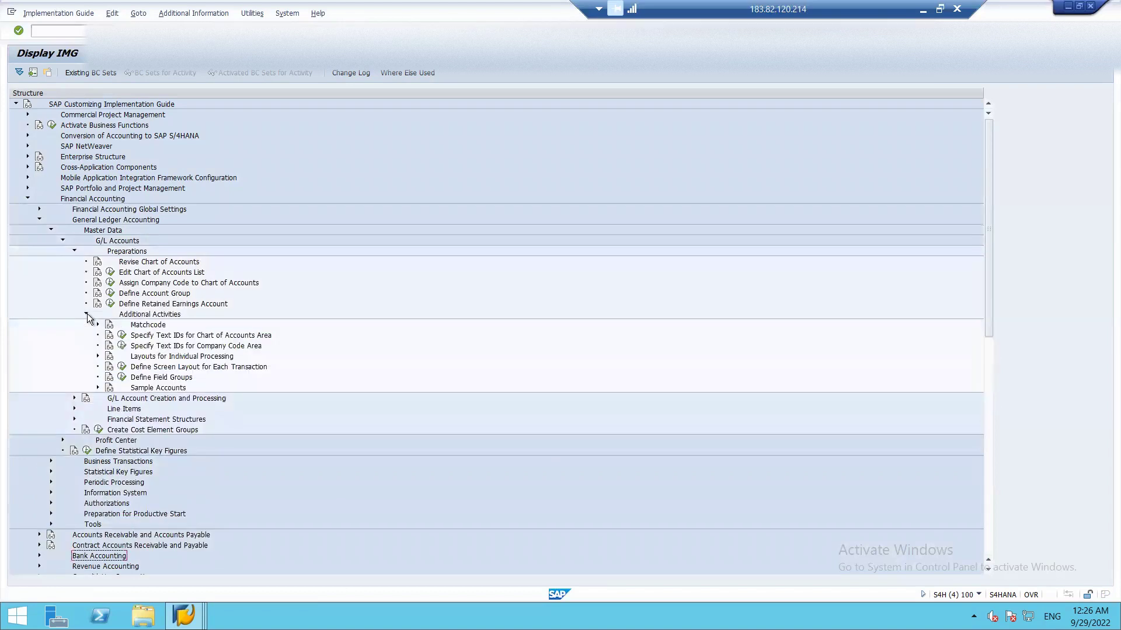
{"action": "left_click", "coordinate": [86, 315]}
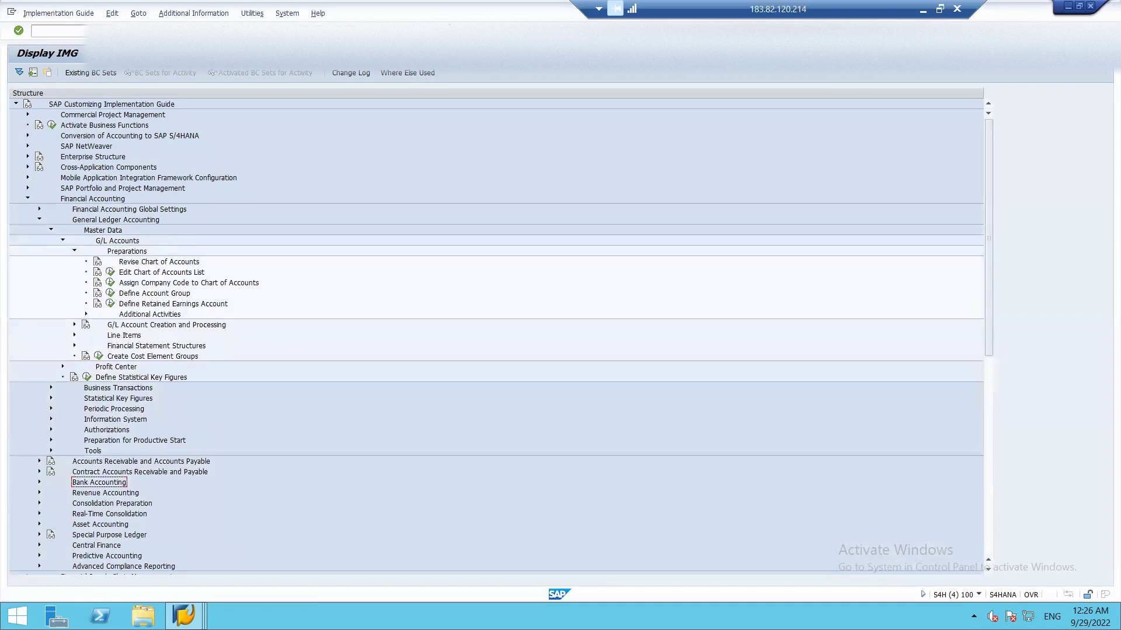
{"action": "key", "text": "alt+Tab"}
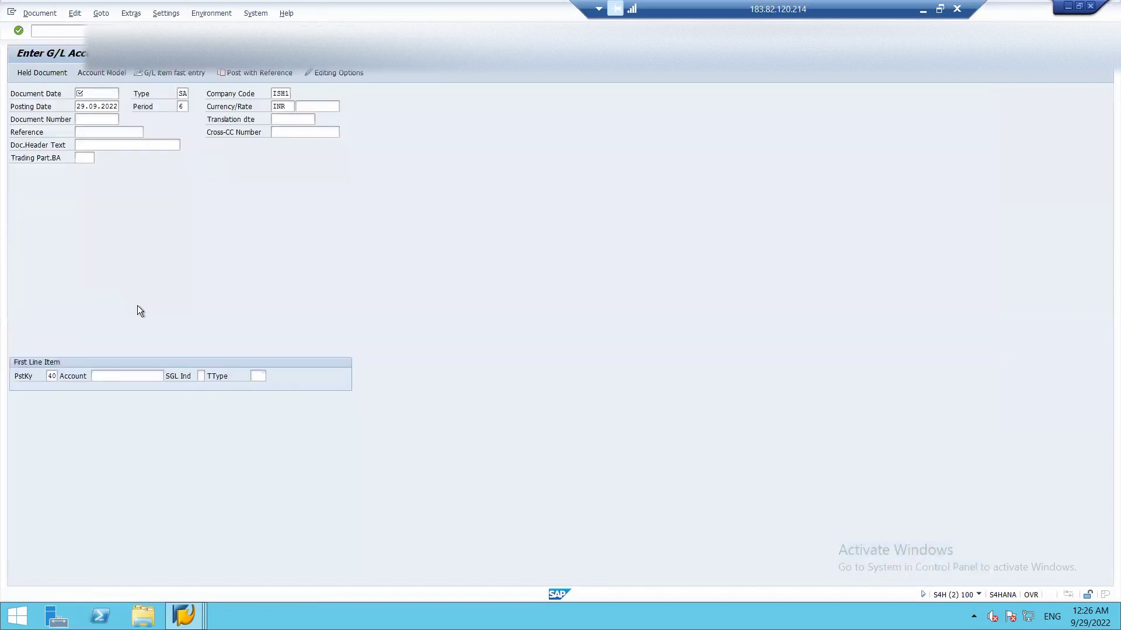
- Set the F-02 header's document date to 29.09.2022 and the reference to RENT
{"action": "left_click", "coordinate": [100, 94]}
{"action": "left_click", "coordinate": [123, 94]}
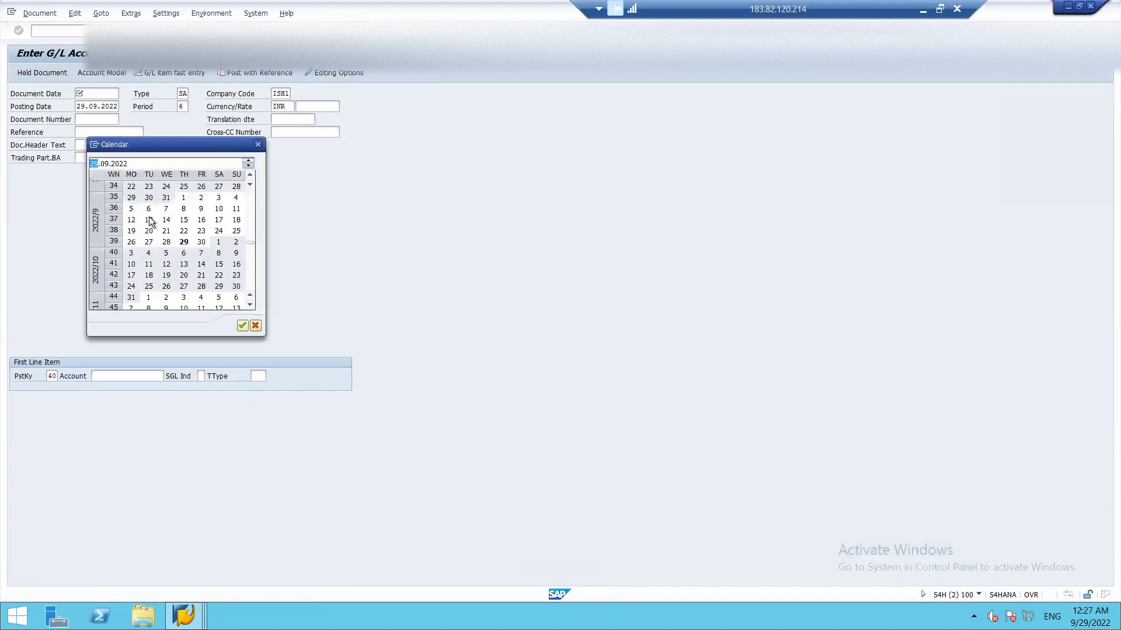
{"action": "double_click", "coordinate": [184, 241]}
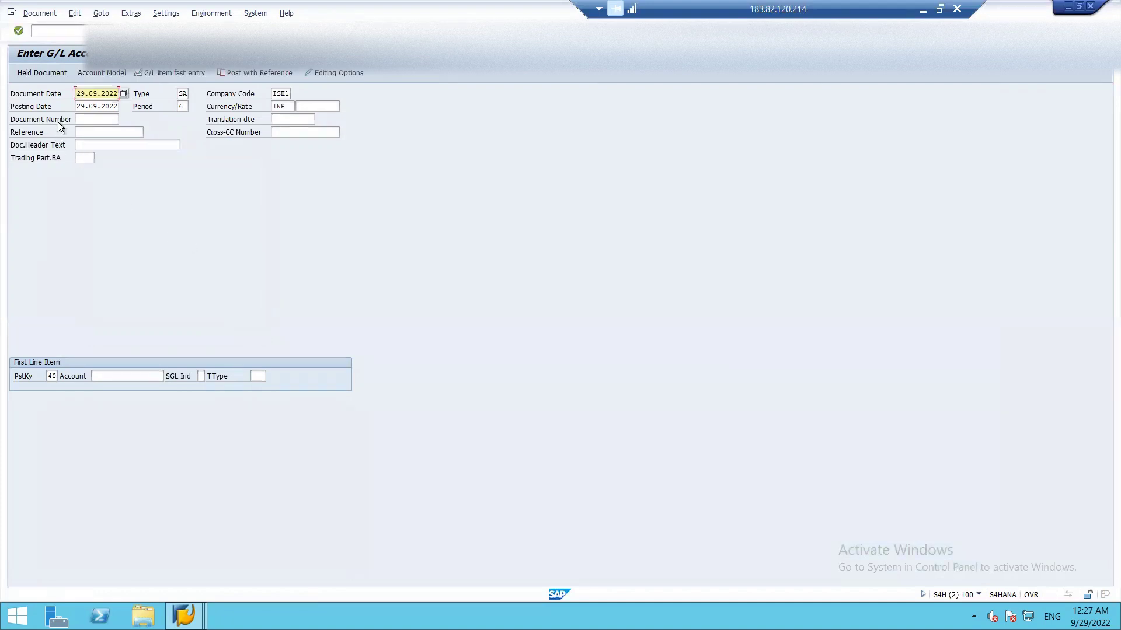
{"action": "left_click", "coordinate": [89, 119]}
{"action": "left_click", "coordinate": [91, 129]}
{"action": "type", "text": "RENT"}
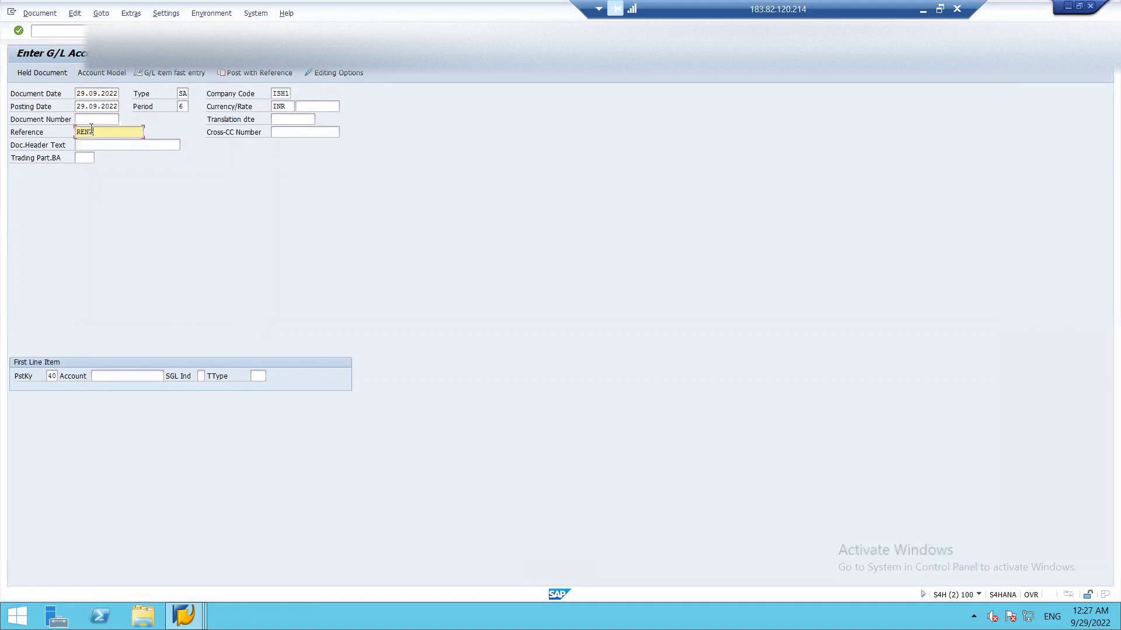
- Replace the first line item's posting key 40 with 81 (Costs)
{"action": "left_click", "coordinate": [54, 378]}
{"action": "left_click", "coordinate": [62, 376]}
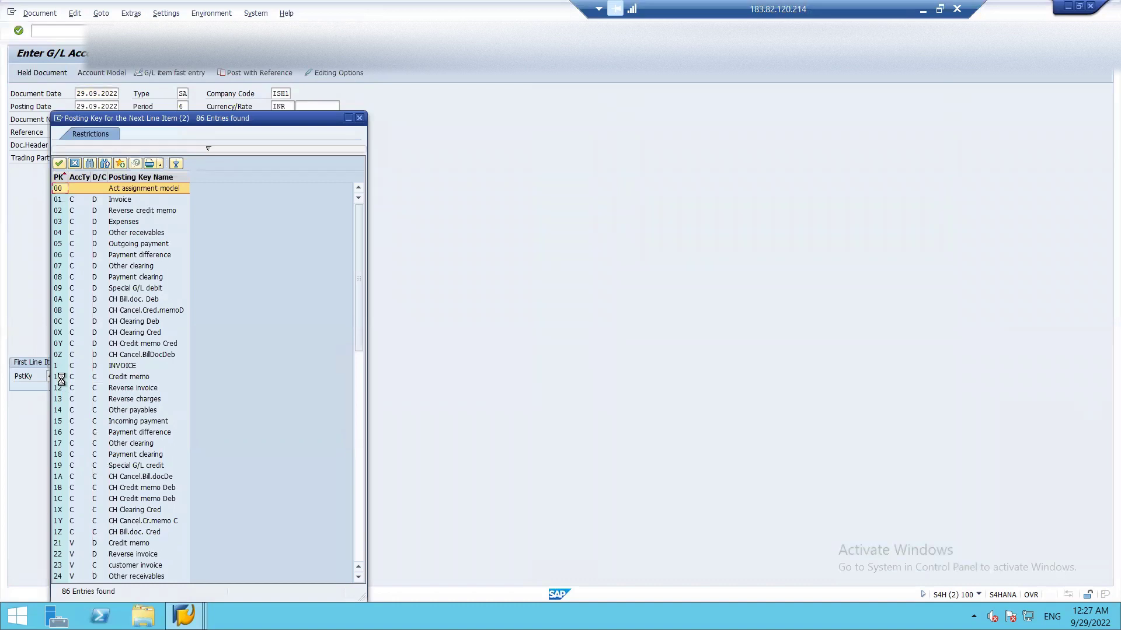
{"action": "key", "text": "Escape"}
{"action": "key", "text": "Tab"}
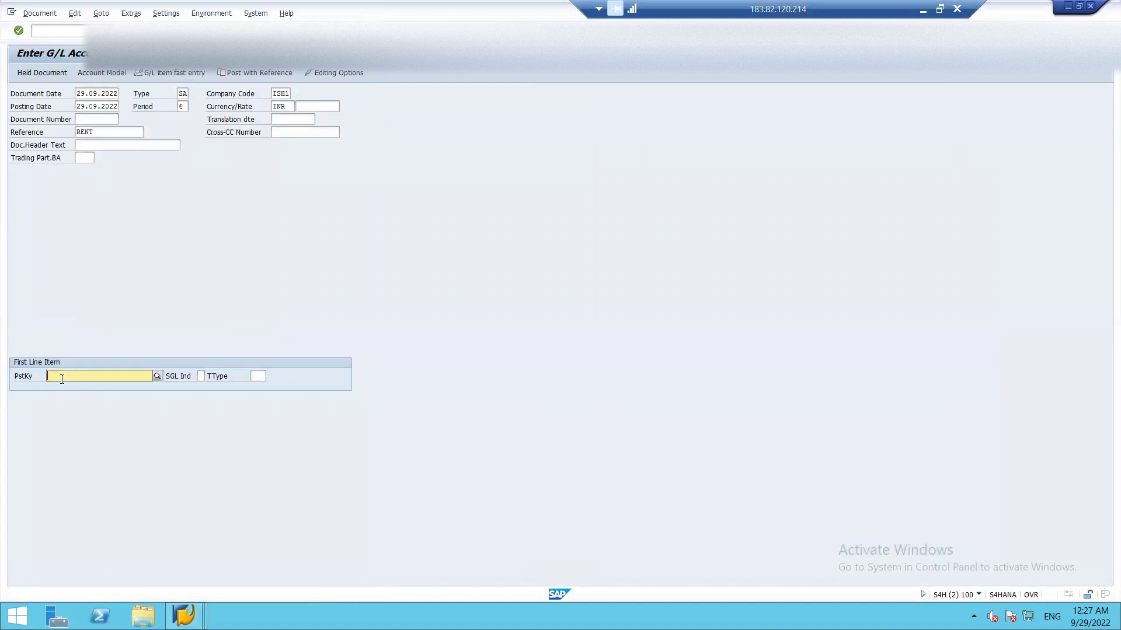
{"action": "type", "text": "81"}
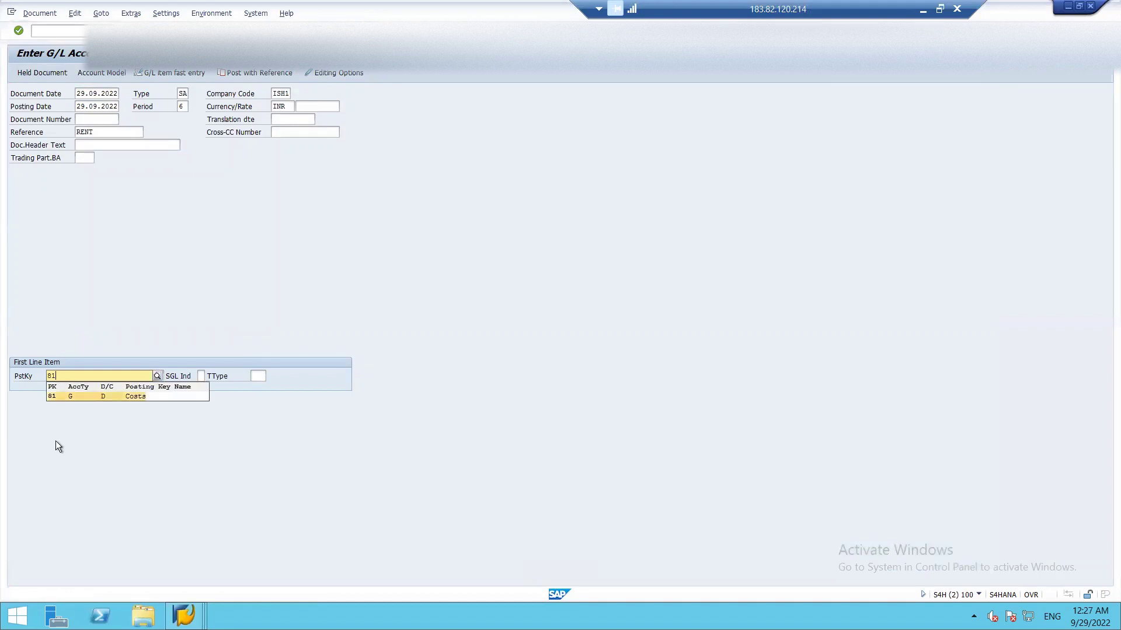
{"action": "left_click", "coordinate": [135, 397]}
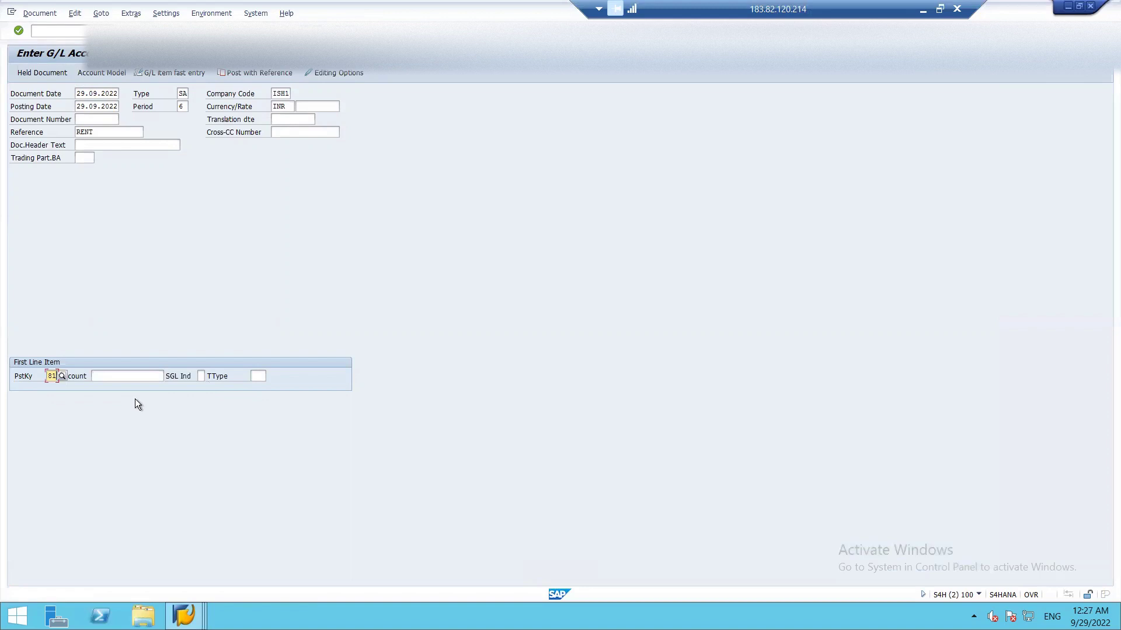
{"action": "key", "text": "Tab"}
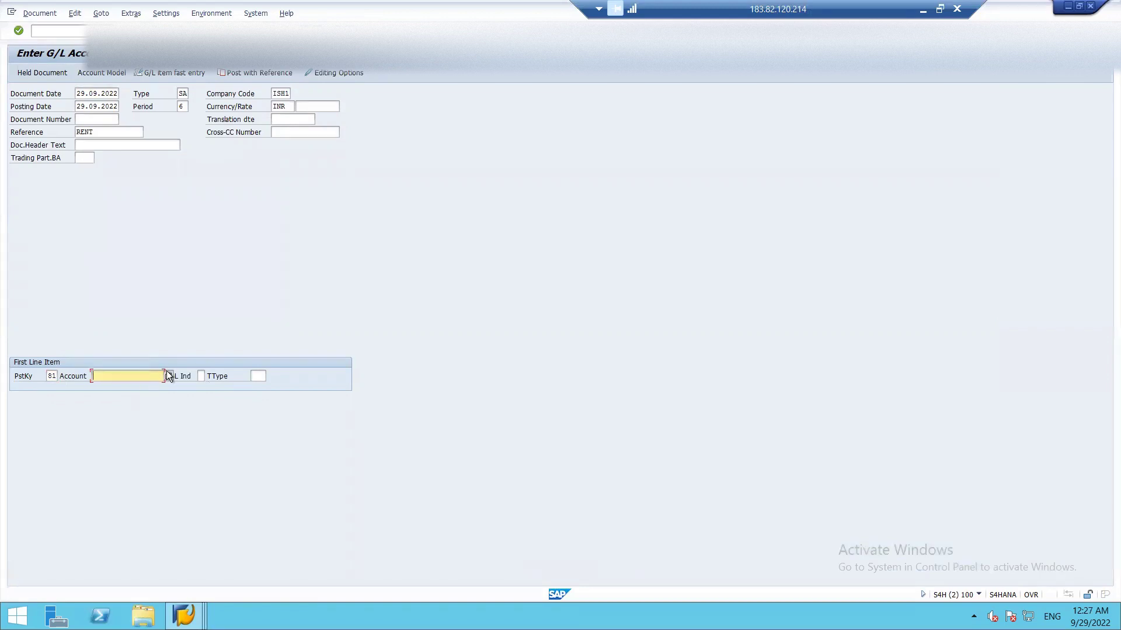
- Post item 1 to account 2103 RENT EXPENSES for 10000
{"action": "left_click", "coordinate": [167, 372]}
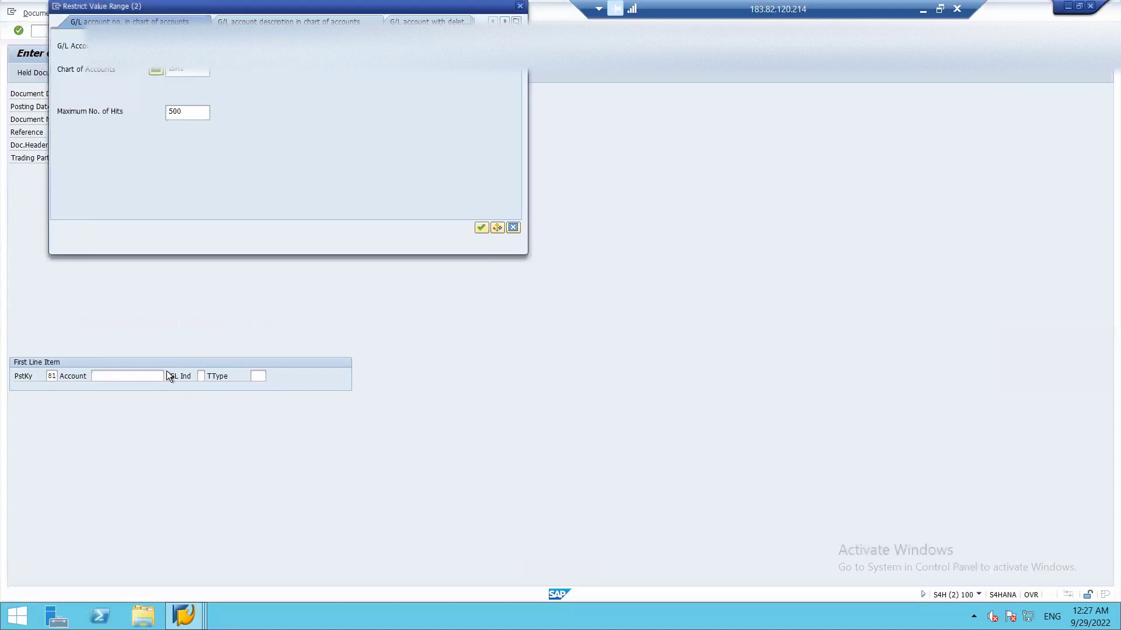
{"action": "key", "text": "Return"}
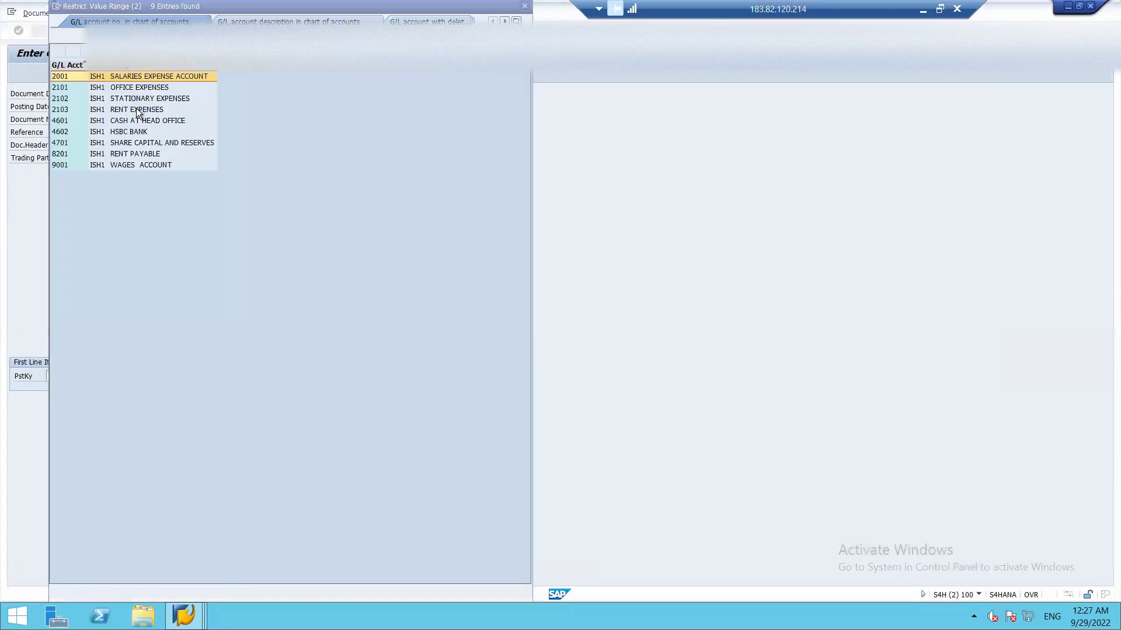
{"action": "double_click", "coordinate": [137, 110]}
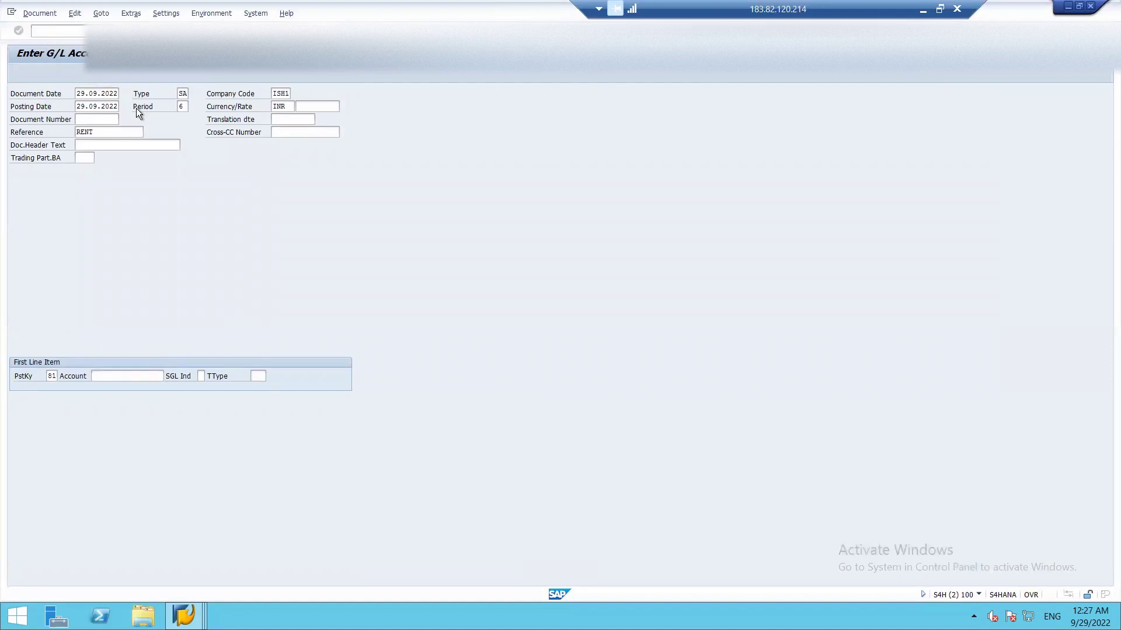
{"action": "key", "text": "Return"}
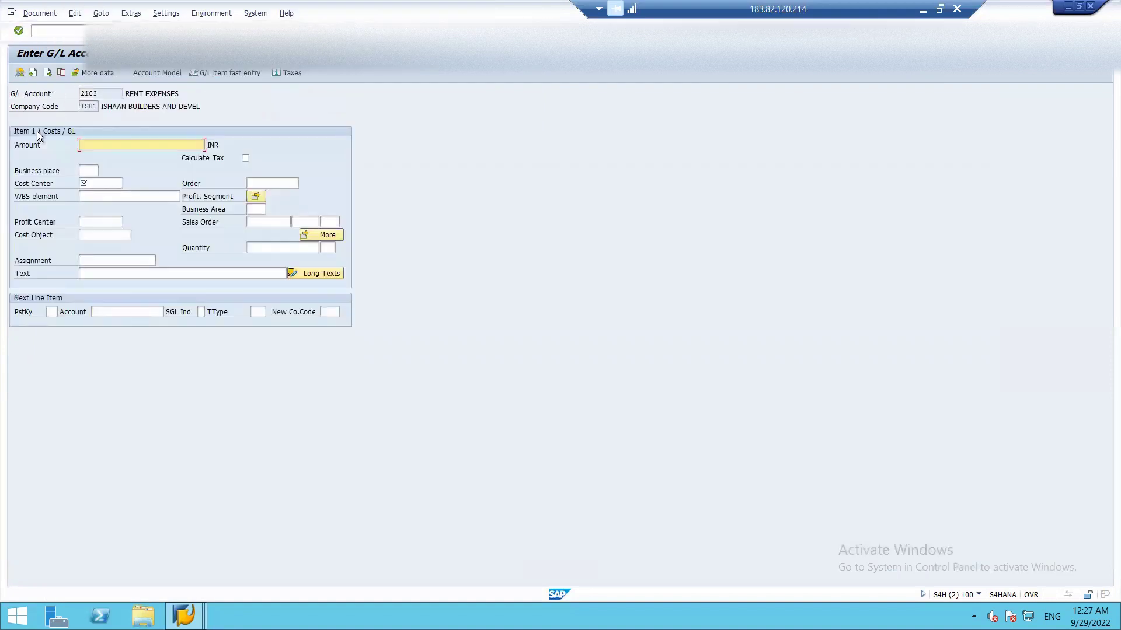
{"action": "type", "text": "10000"}
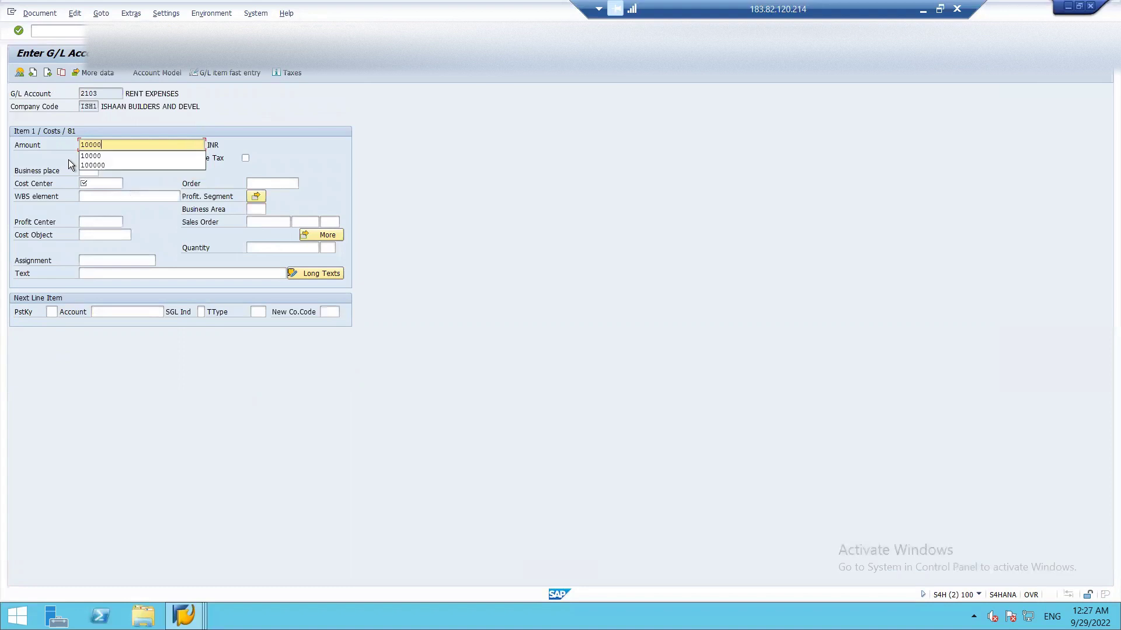
- Assign cost center N_FA_01 and the text rent due to item 1
{"action": "left_click", "coordinate": [97, 185]}
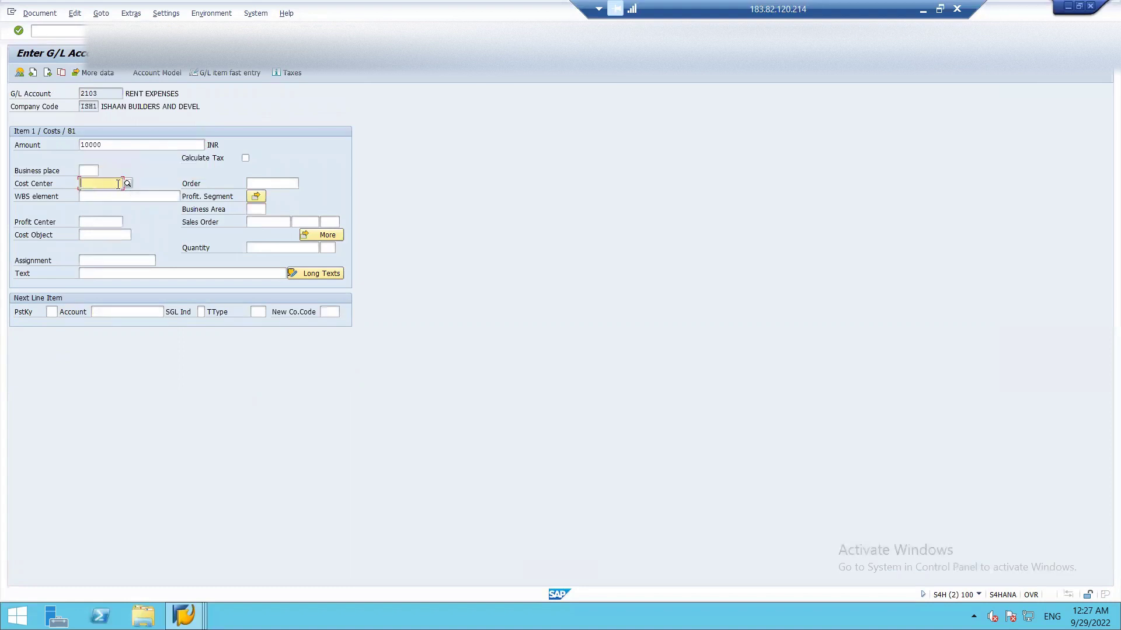
{"action": "left_click", "coordinate": [126, 184]}
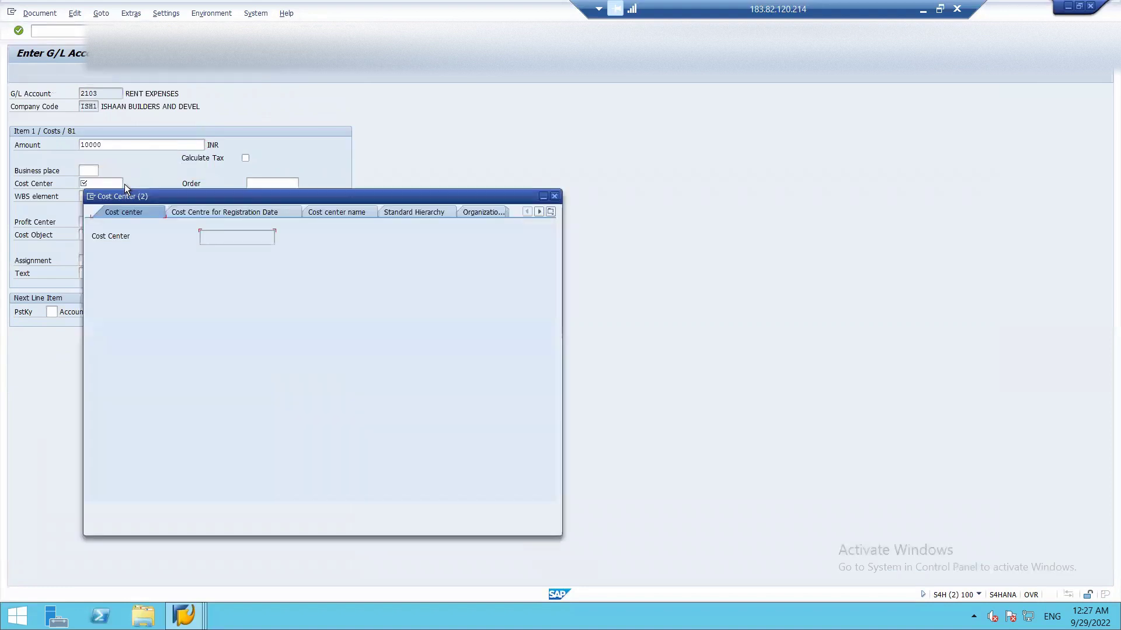
{"action": "key", "text": "Return"}
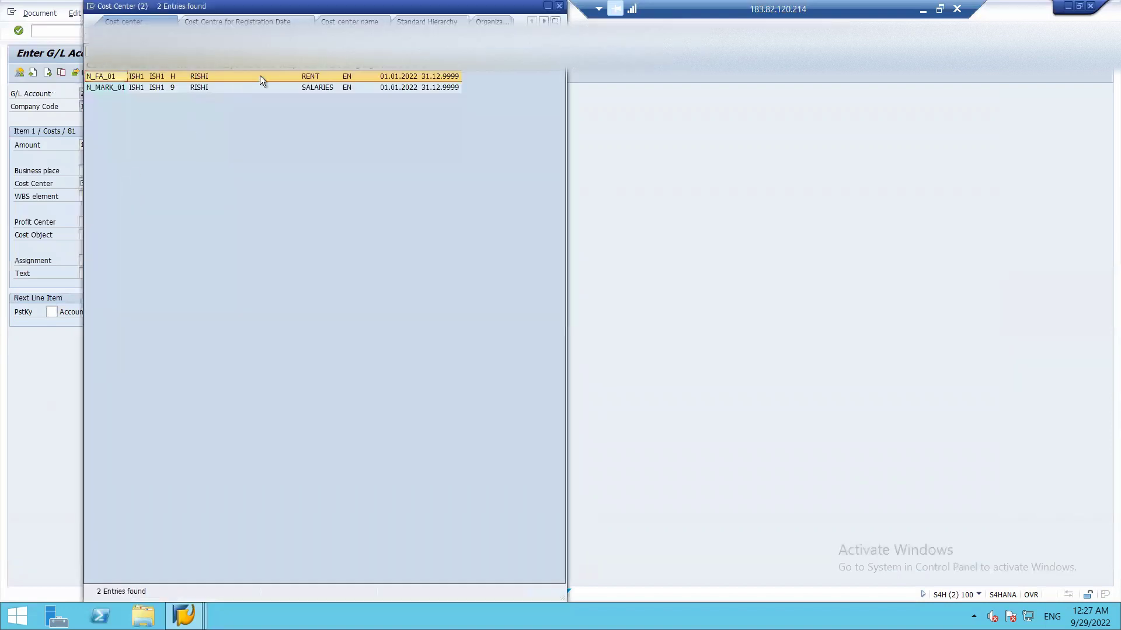
{"action": "double_click", "coordinate": [261, 76]}
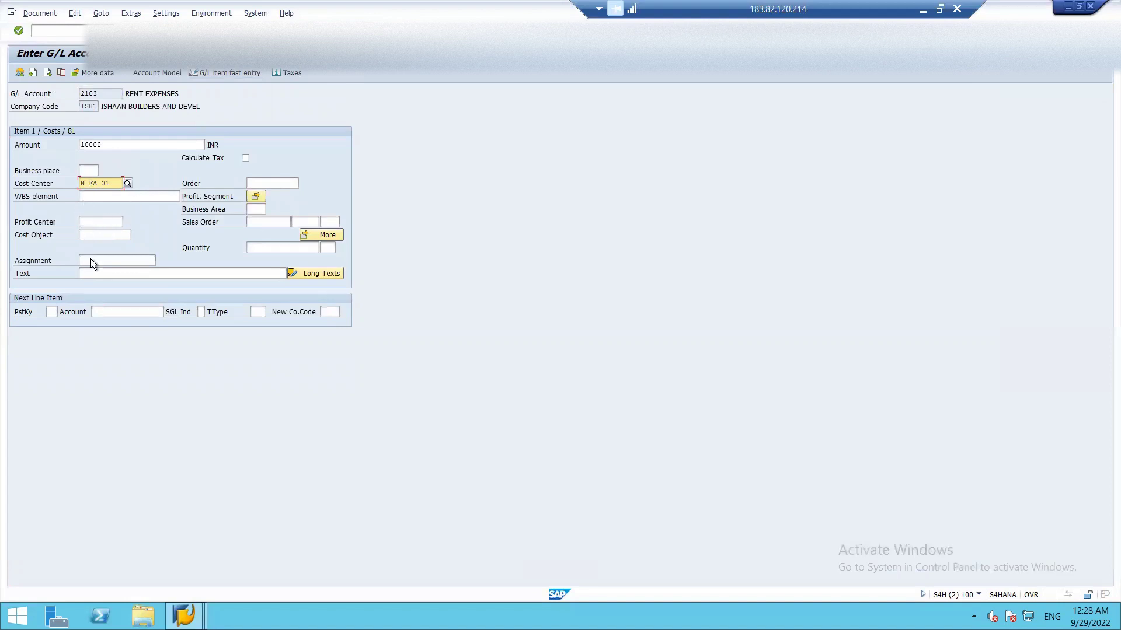
{"action": "left_click", "coordinate": [105, 272]}
{"action": "type", "text": "RENT DUE"}
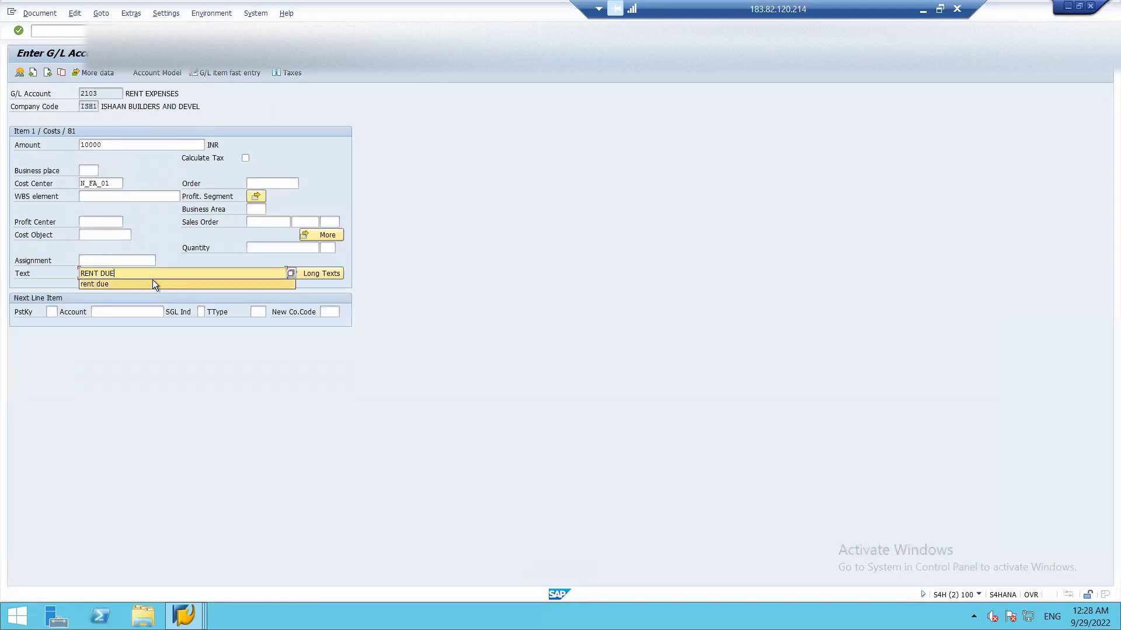
{"action": "left_click", "coordinate": [153, 283]}
- Add a second line with posting key 50 crediting 8201 RENT PAYABLE
{"action": "left_click", "coordinate": [53, 312]}
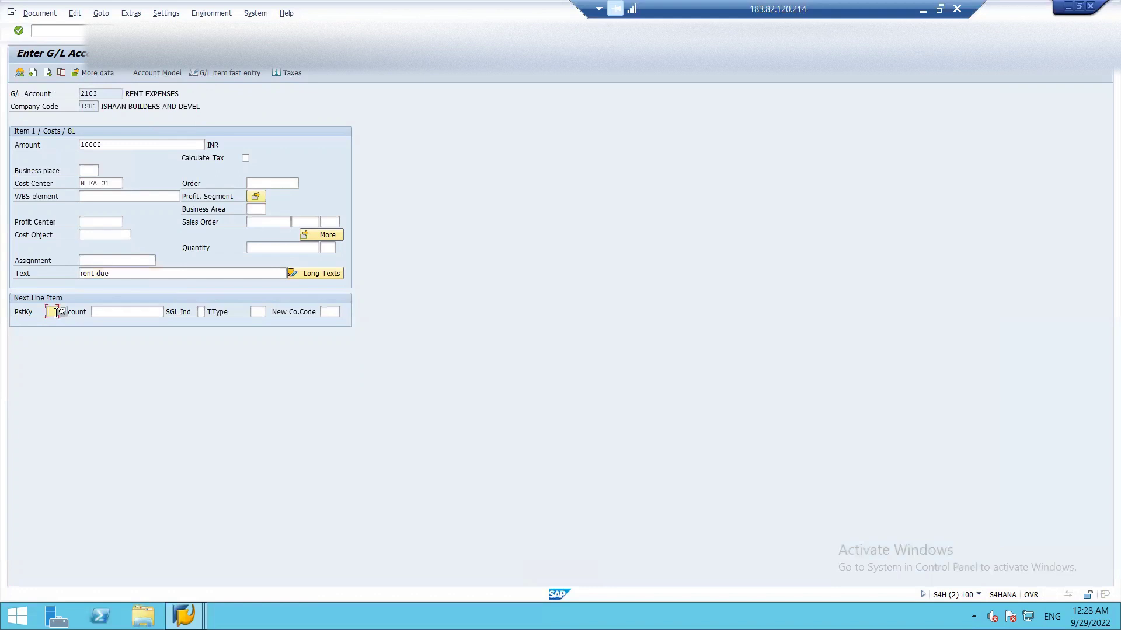
{"action": "type", "text": "50"}
{"action": "key", "text": "Tab"}
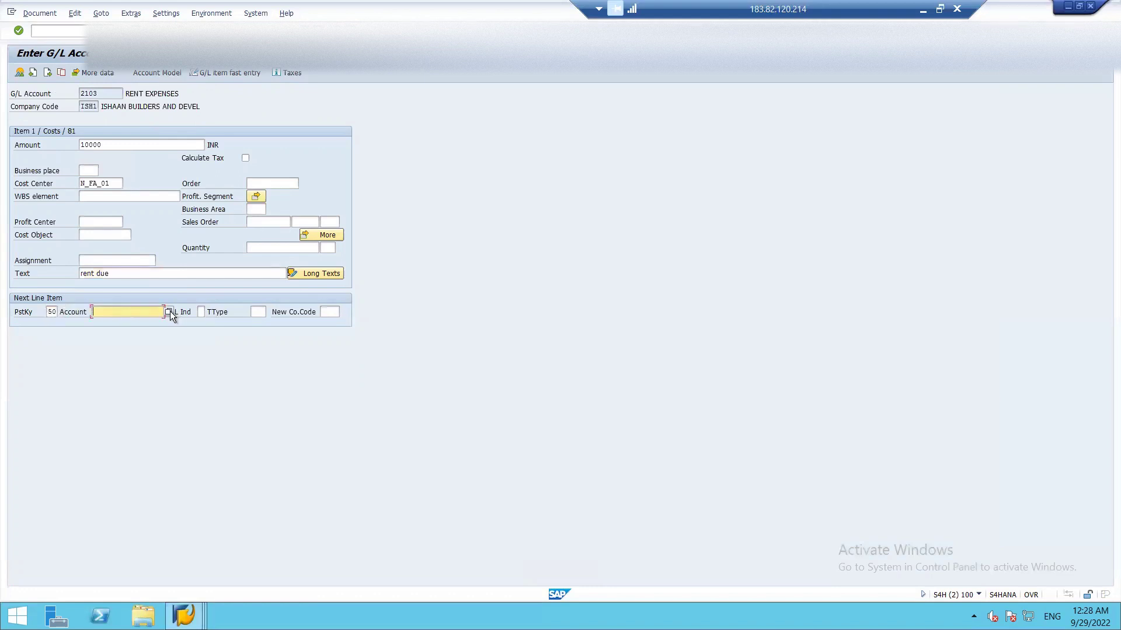
{"action": "left_click", "coordinate": [169, 313]}
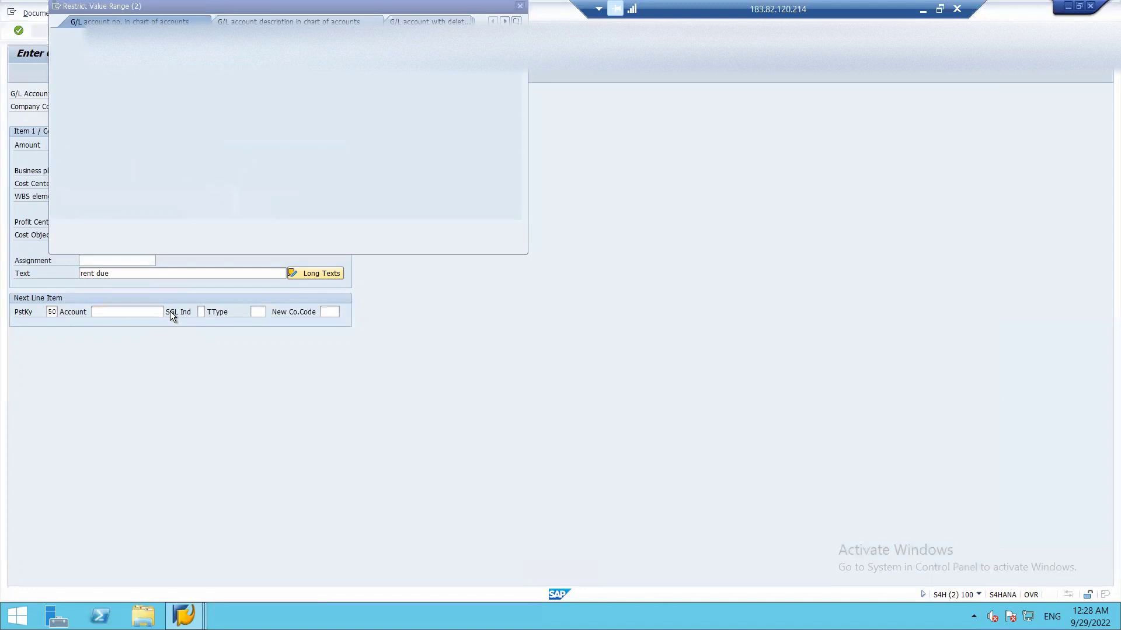
{"action": "key", "text": "Return"}
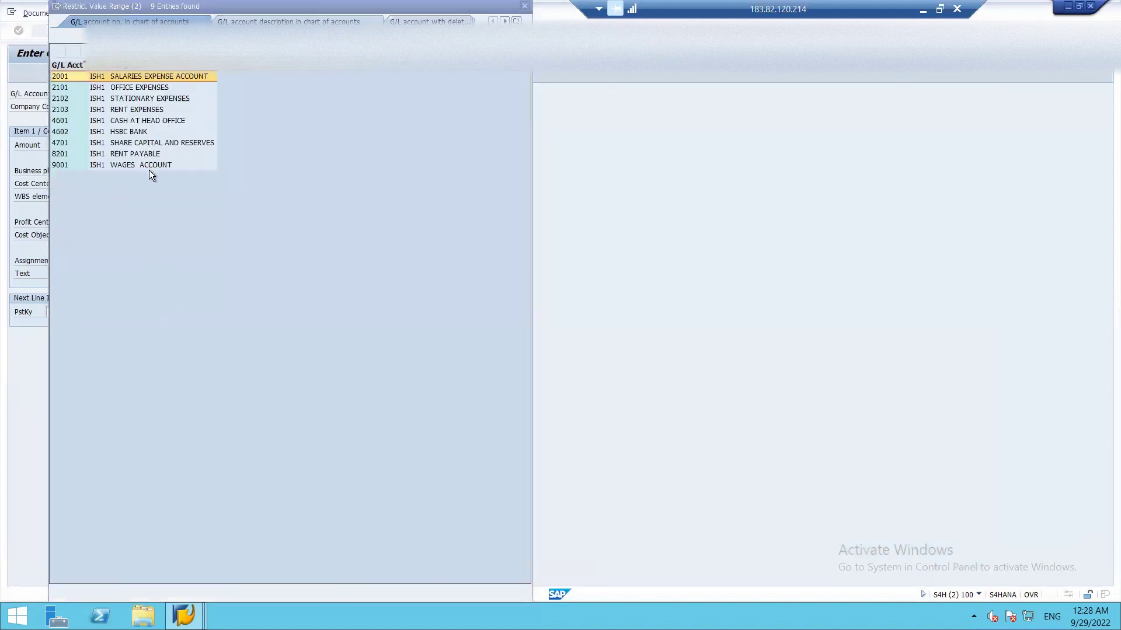
{"action": "double_click", "coordinate": [145, 154]}
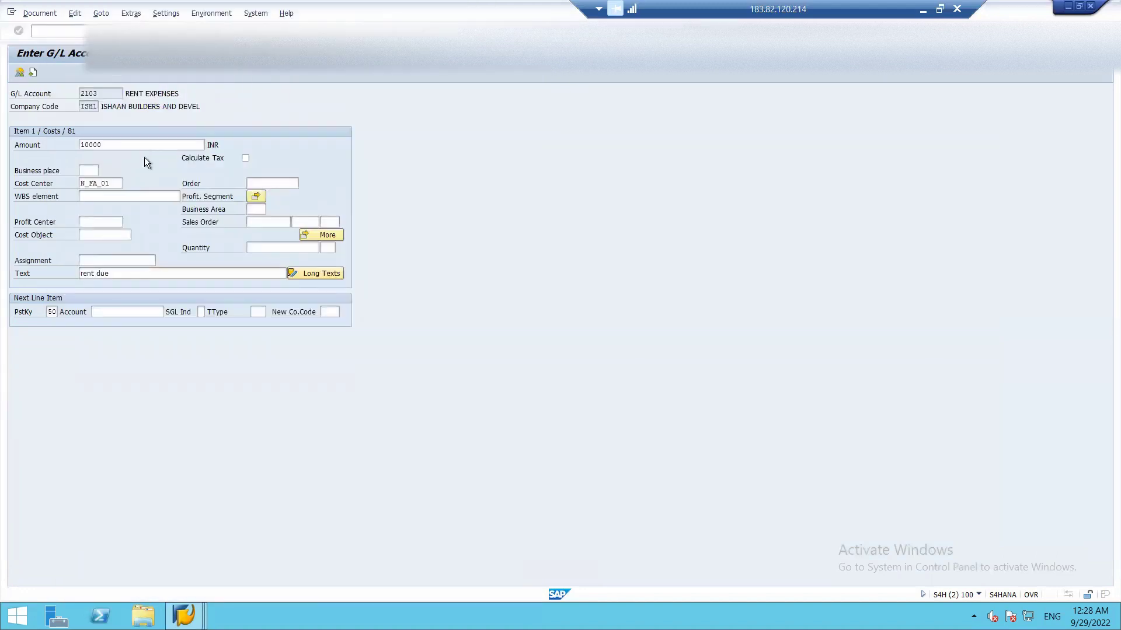
{"action": "key", "text": "Return"}
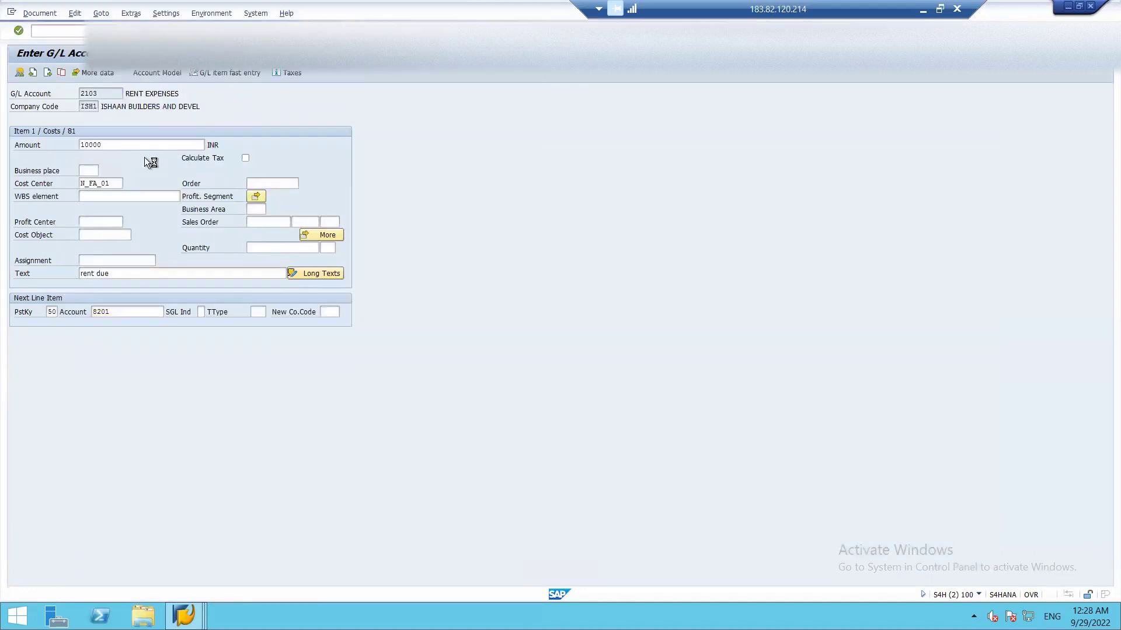
- Set the credit line's amount to * and text to +, then simulate the document
{"action": "type", "text": "*"}
{"action": "left_click", "coordinate": [138, 222]}
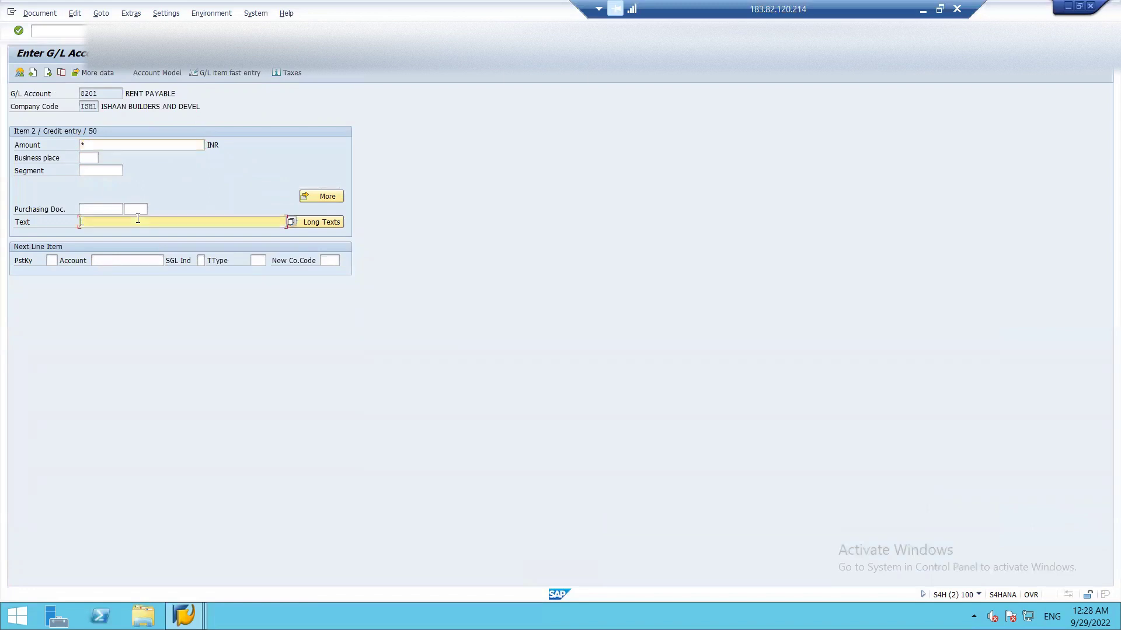
{"action": "type", "text": "+"}
{"action": "left_click", "coordinate": [48, 15]}
{"action": "left_click", "coordinate": [58, 65]}
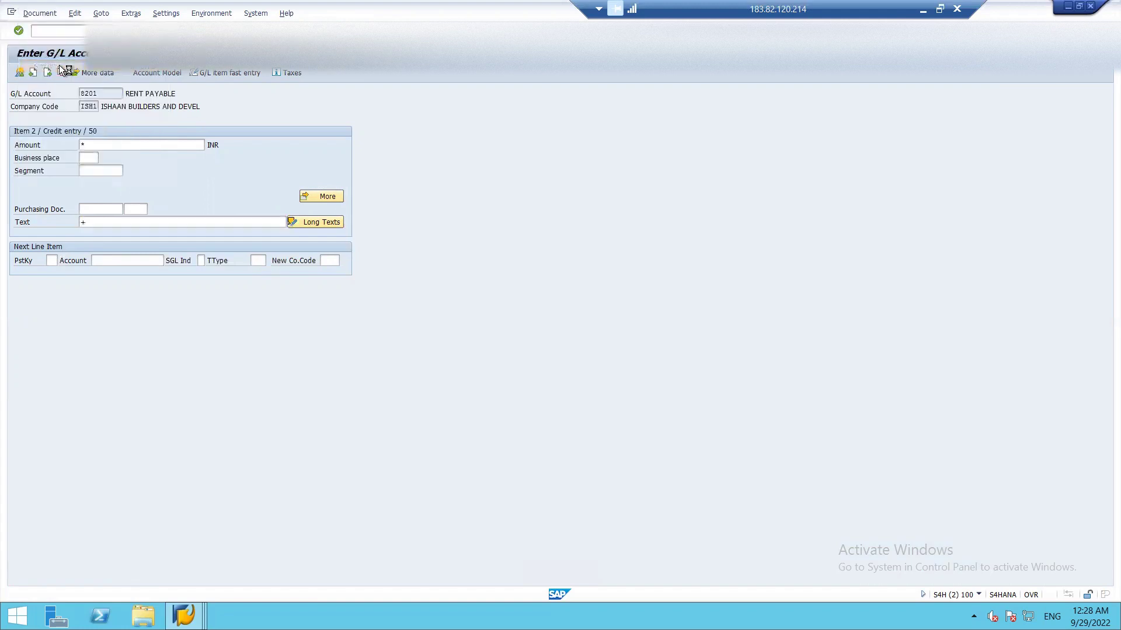